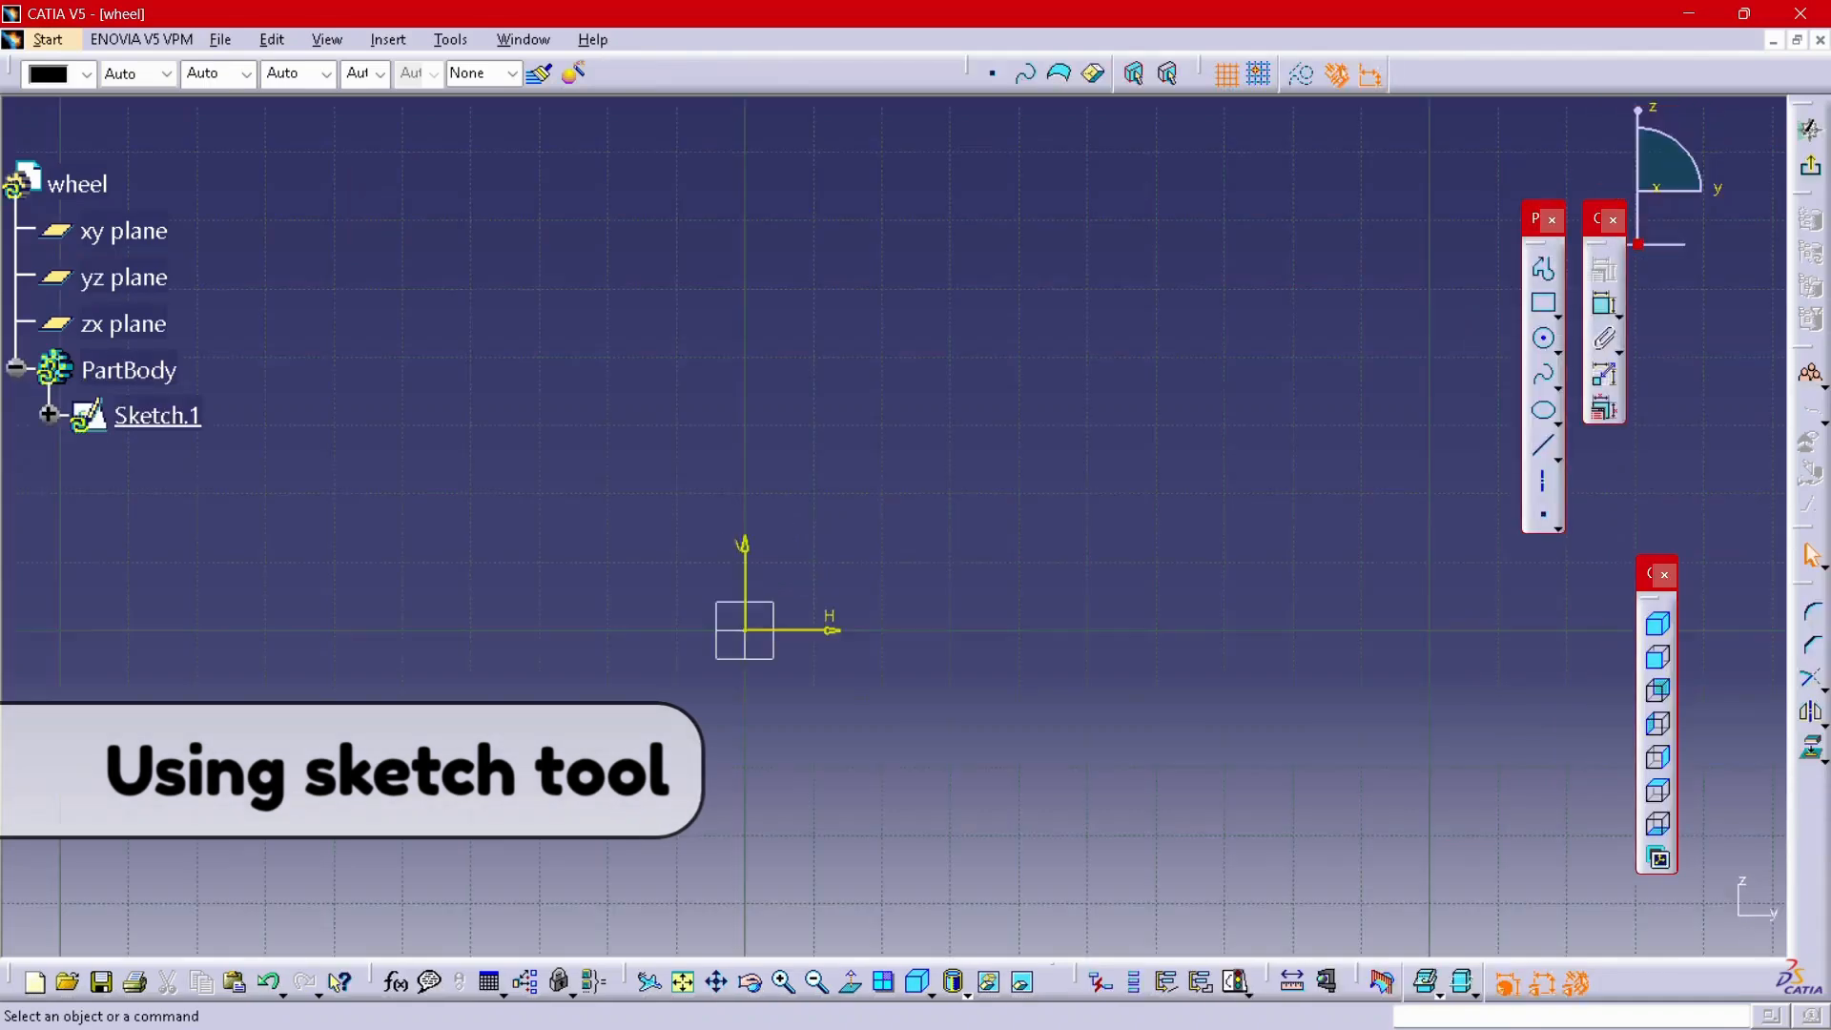
- Sketch two concentric circles centred on the sketch origin with radii of about 5.2 mm and 7.4 mm
{"action": "left_click", "coordinate": [1545, 341]}
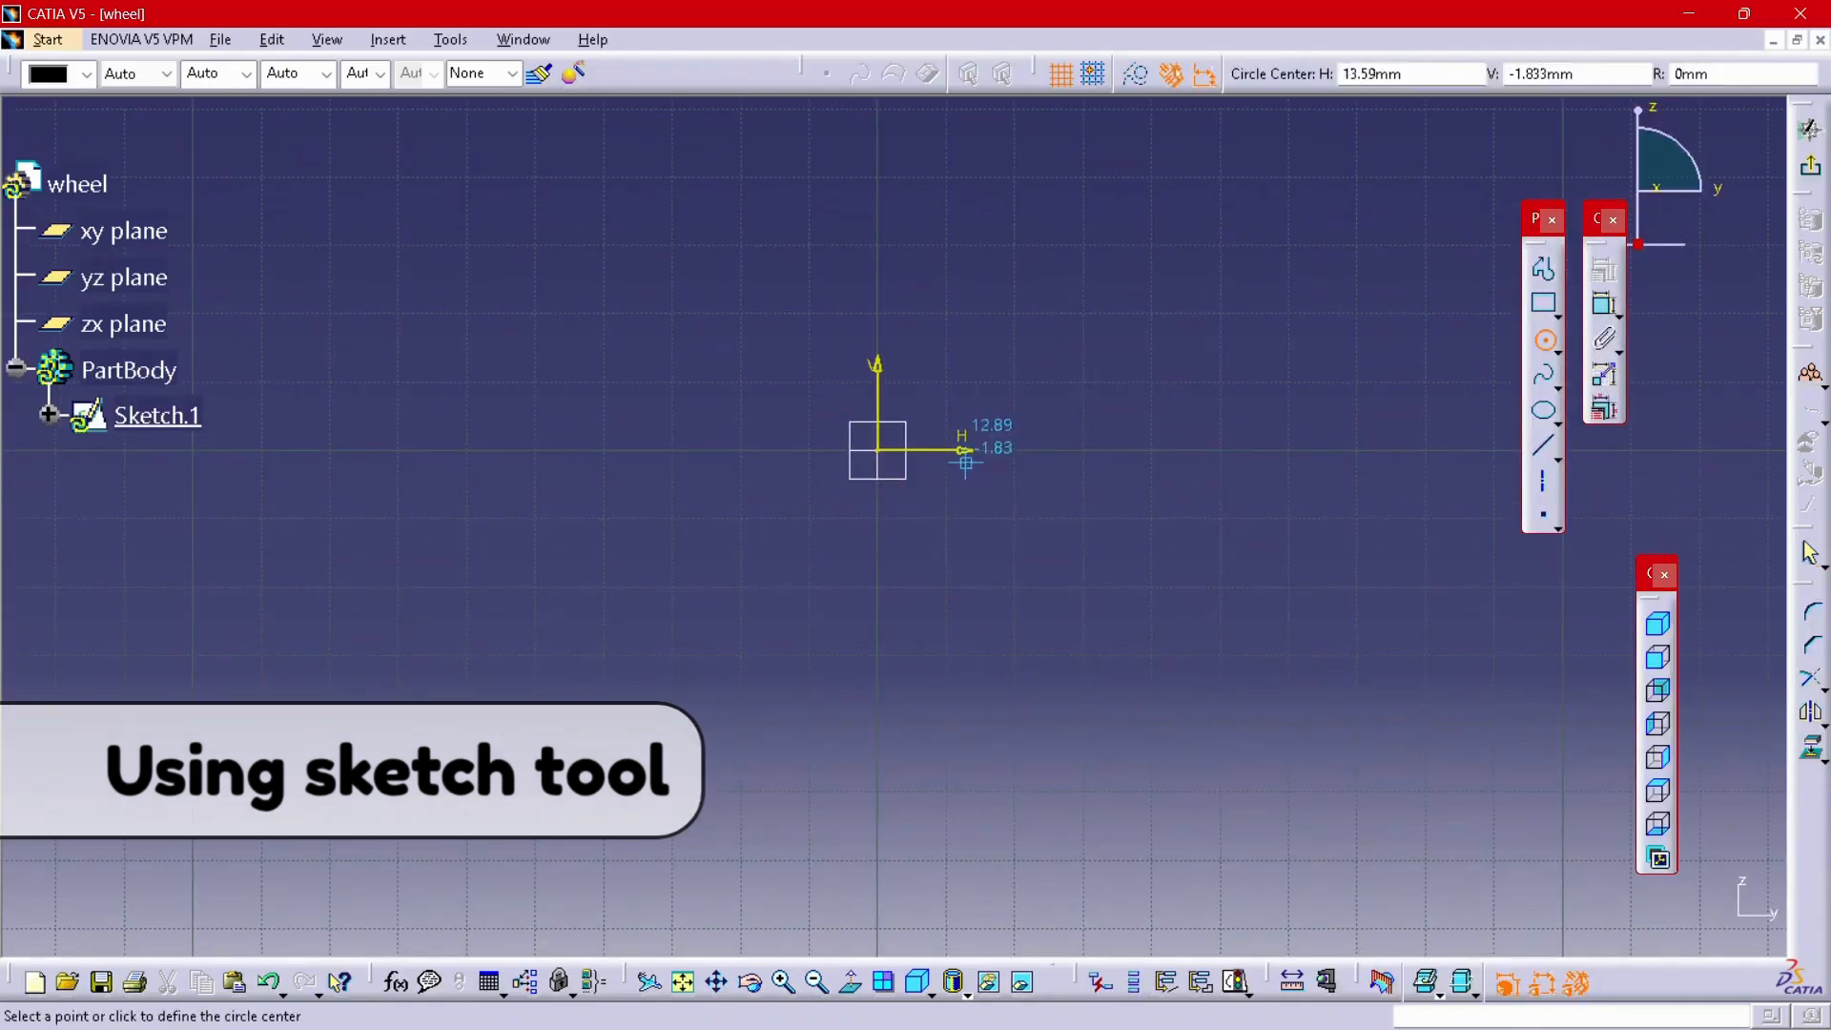
{"action": "left_click", "coordinate": [877, 449]}
{"action": "left_click", "coordinate": [904, 474]}
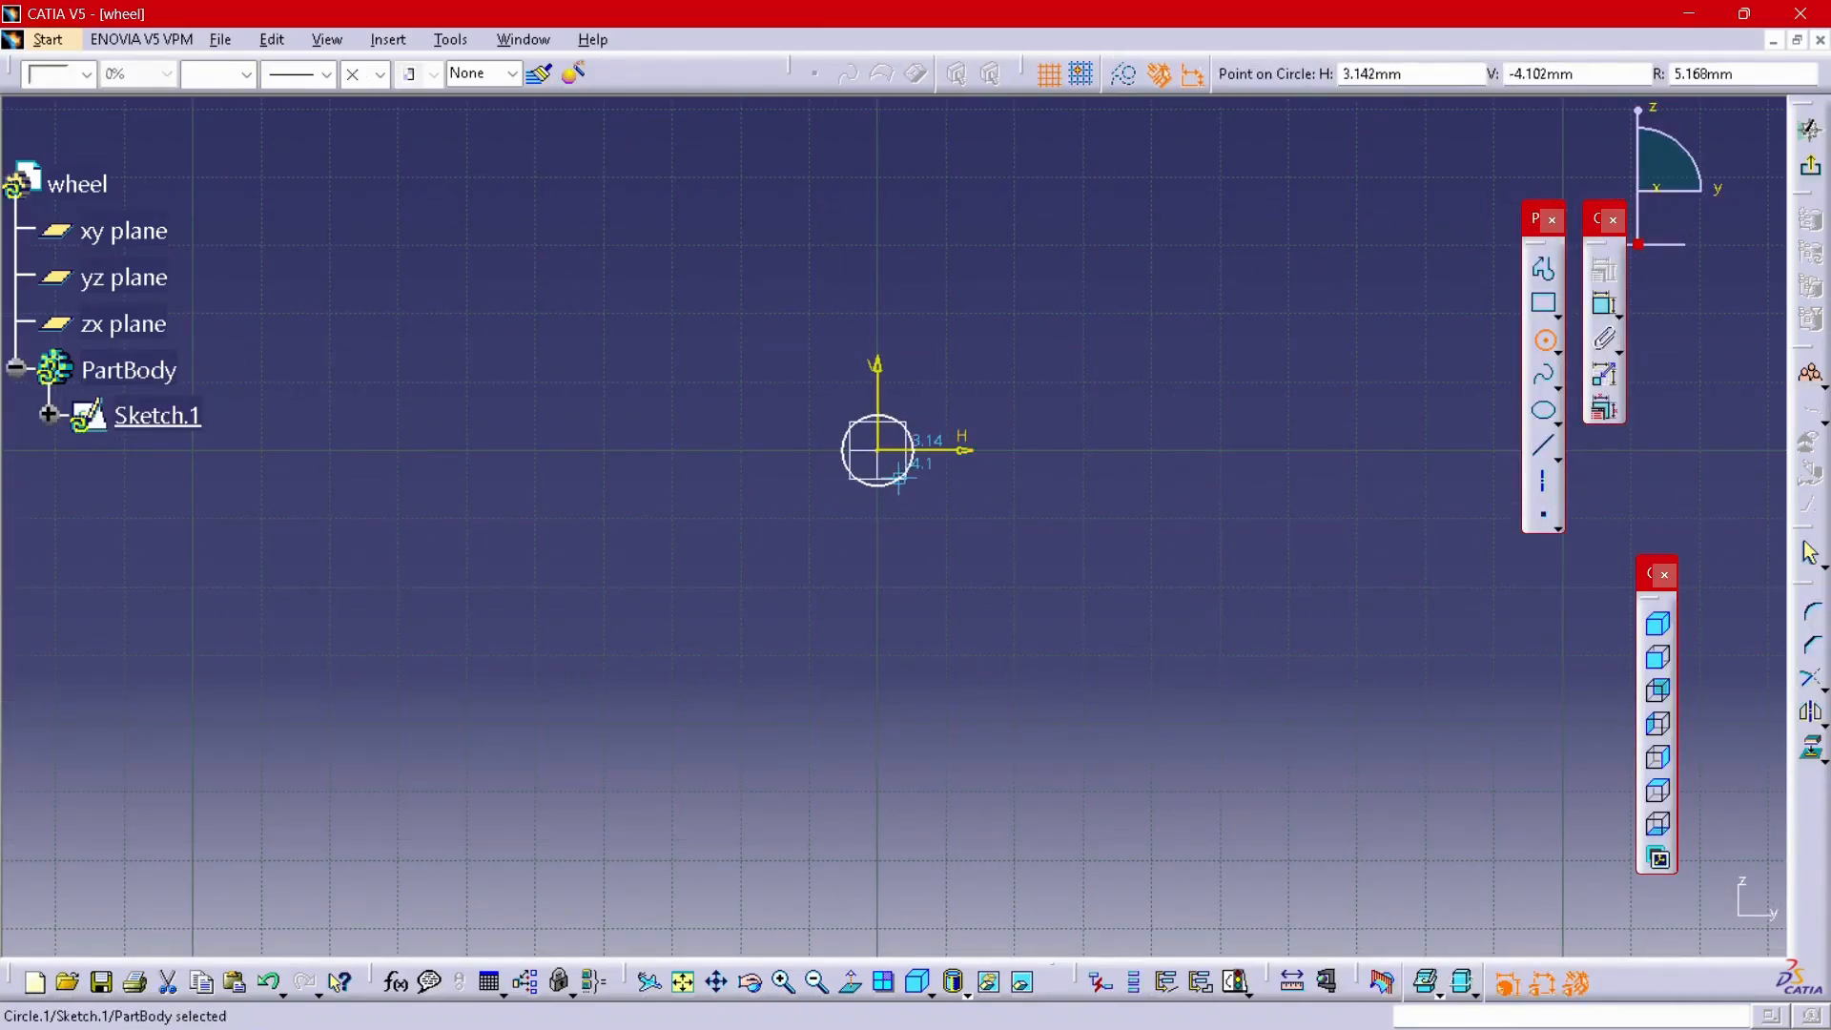
{"action": "left_click", "coordinate": [1545, 340]}
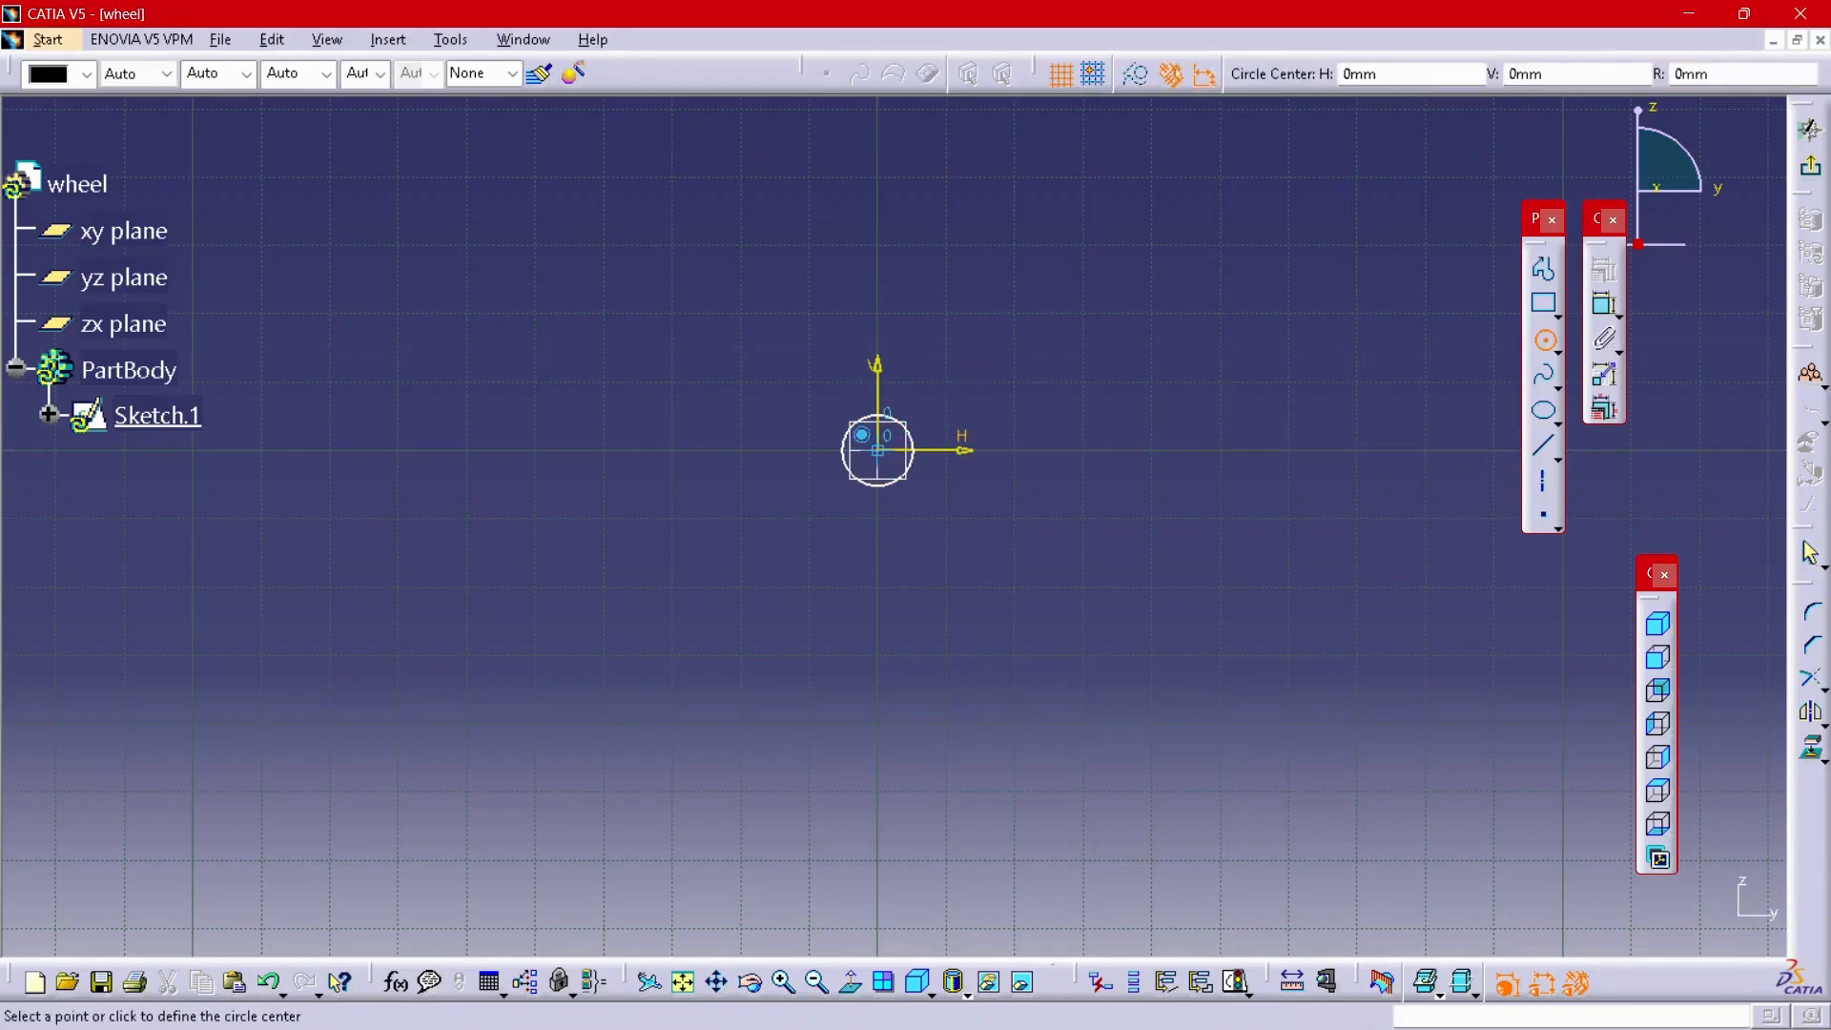
{"action": "left_click", "coordinate": [877, 449]}
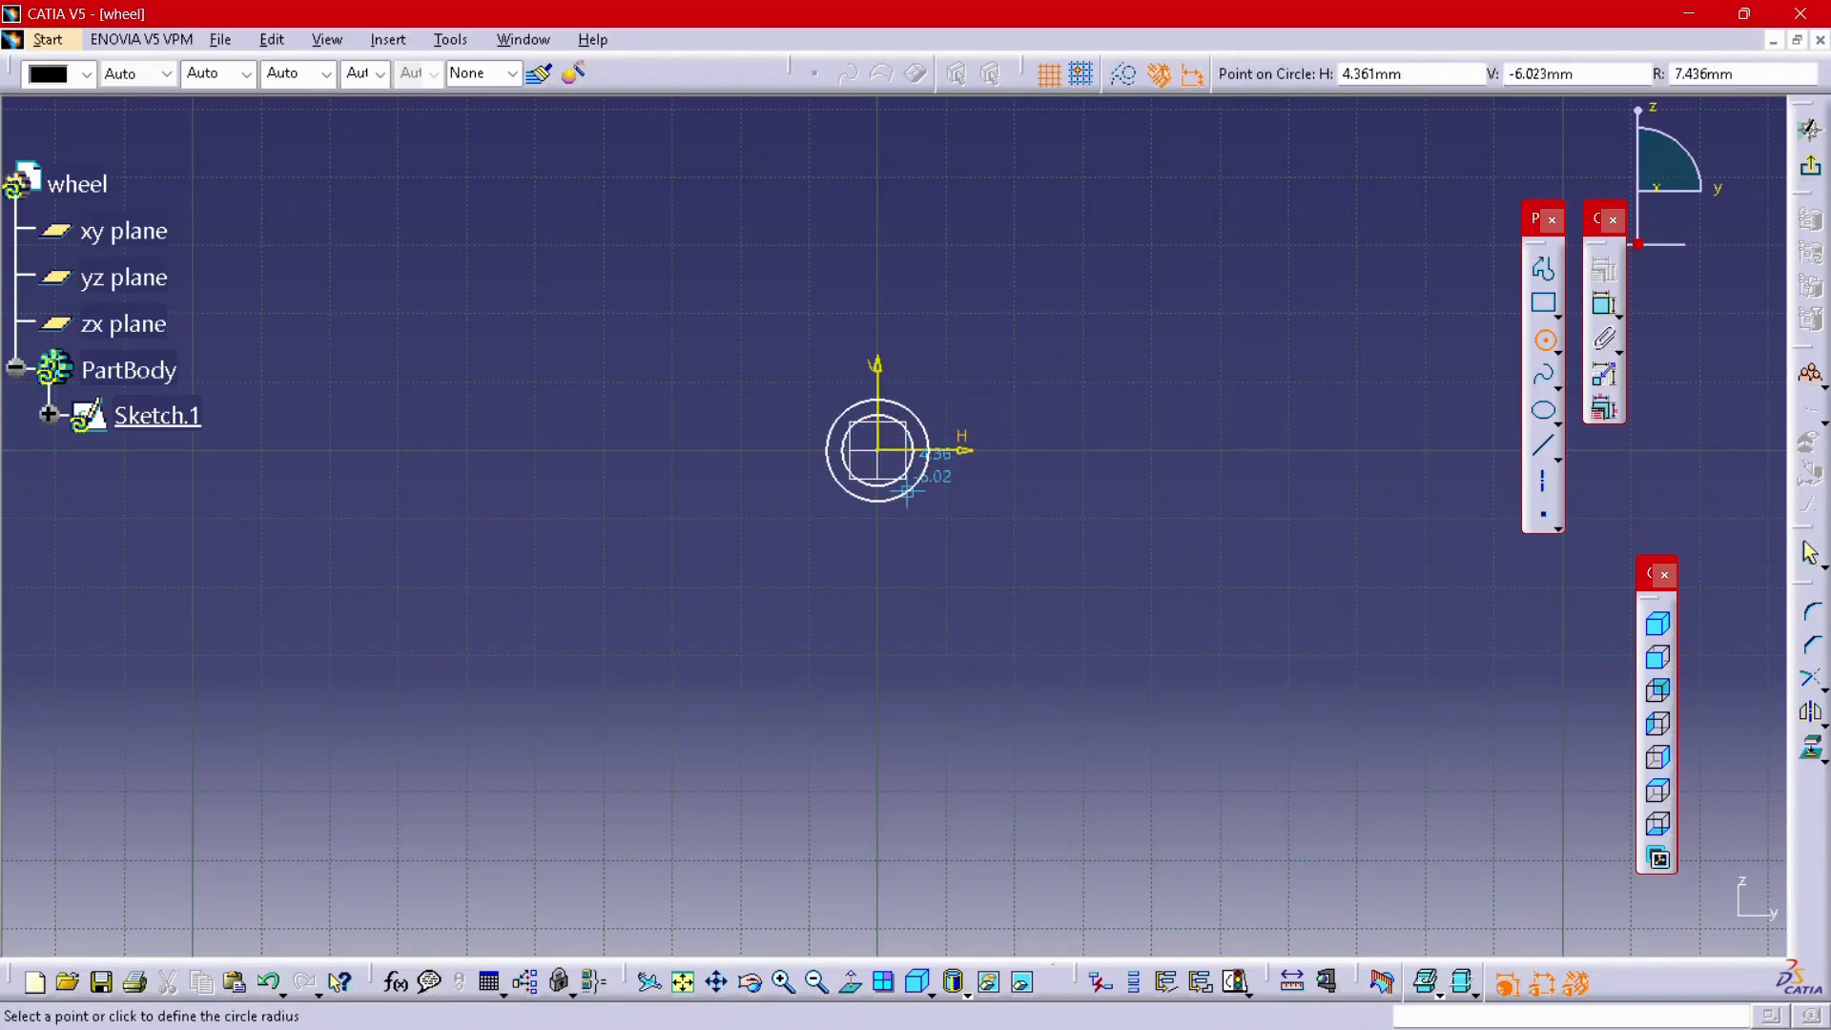
{"action": "left_click", "coordinate": [907, 491]}
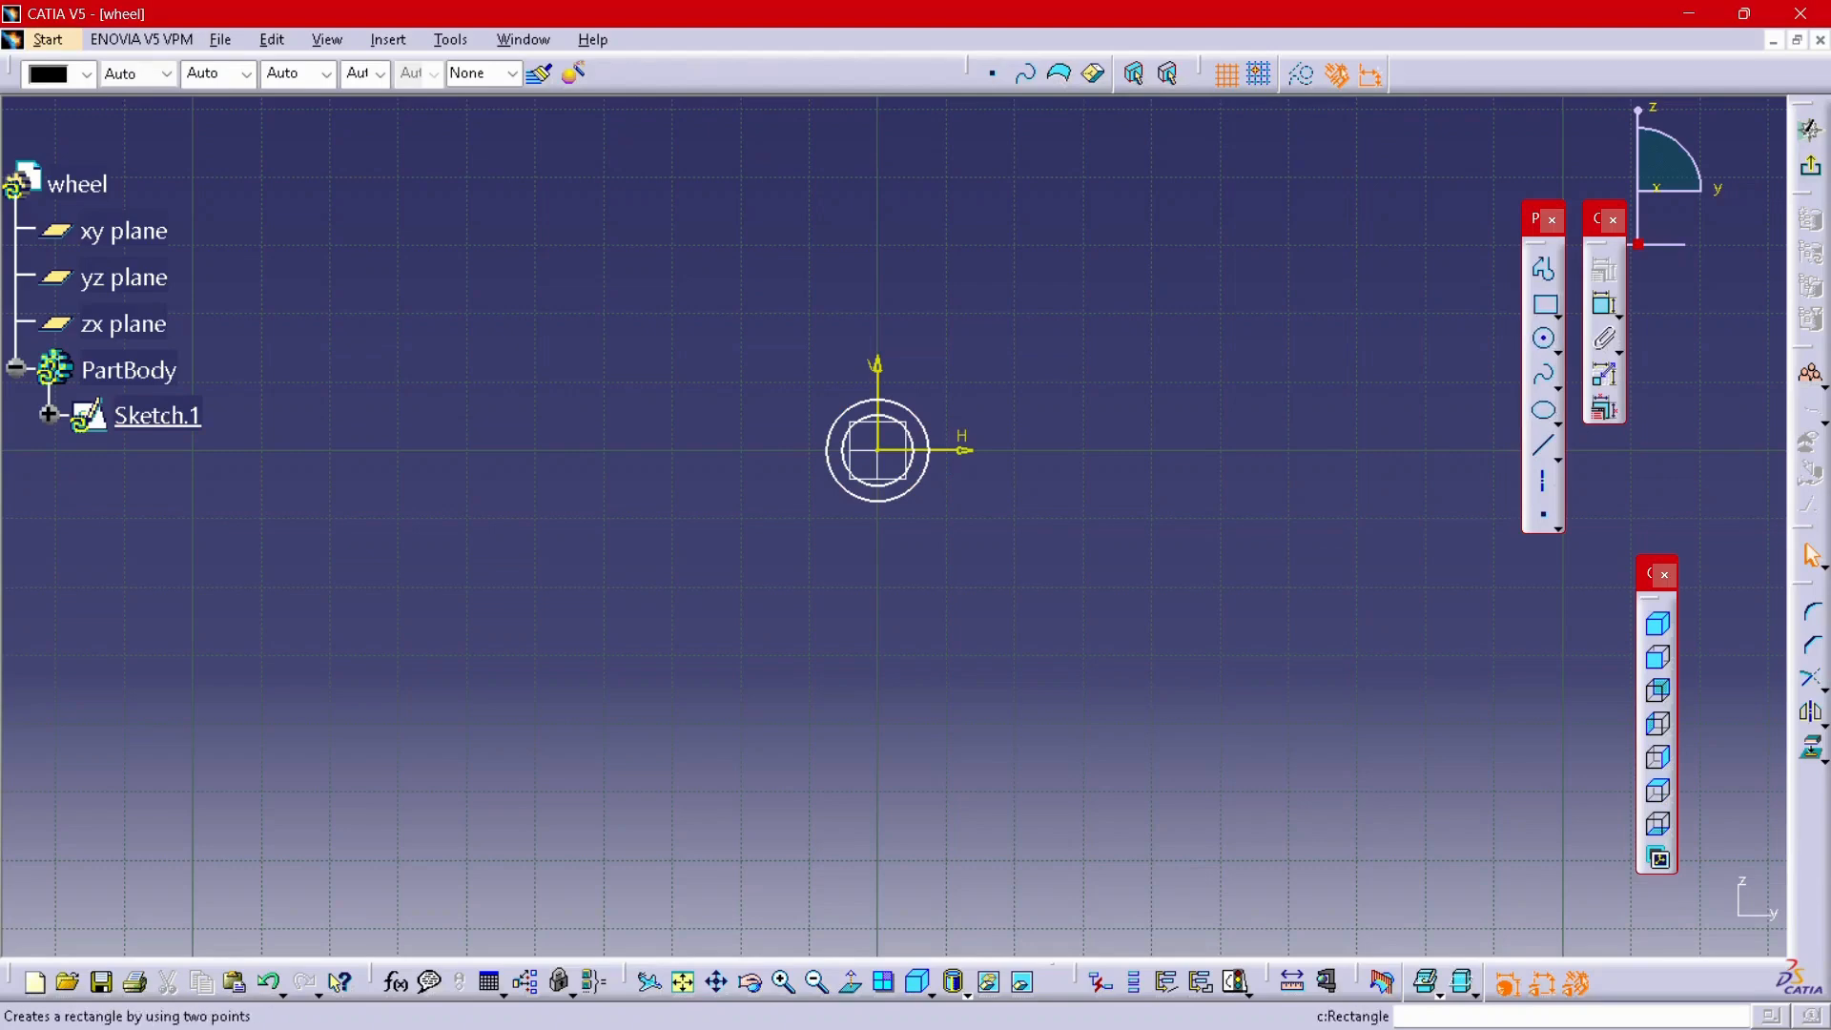
- Exit the sketch and pad the two-circle profile into a hollow ring using mirrored extent
{"action": "left_click", "coordinate": [1809, 131]}
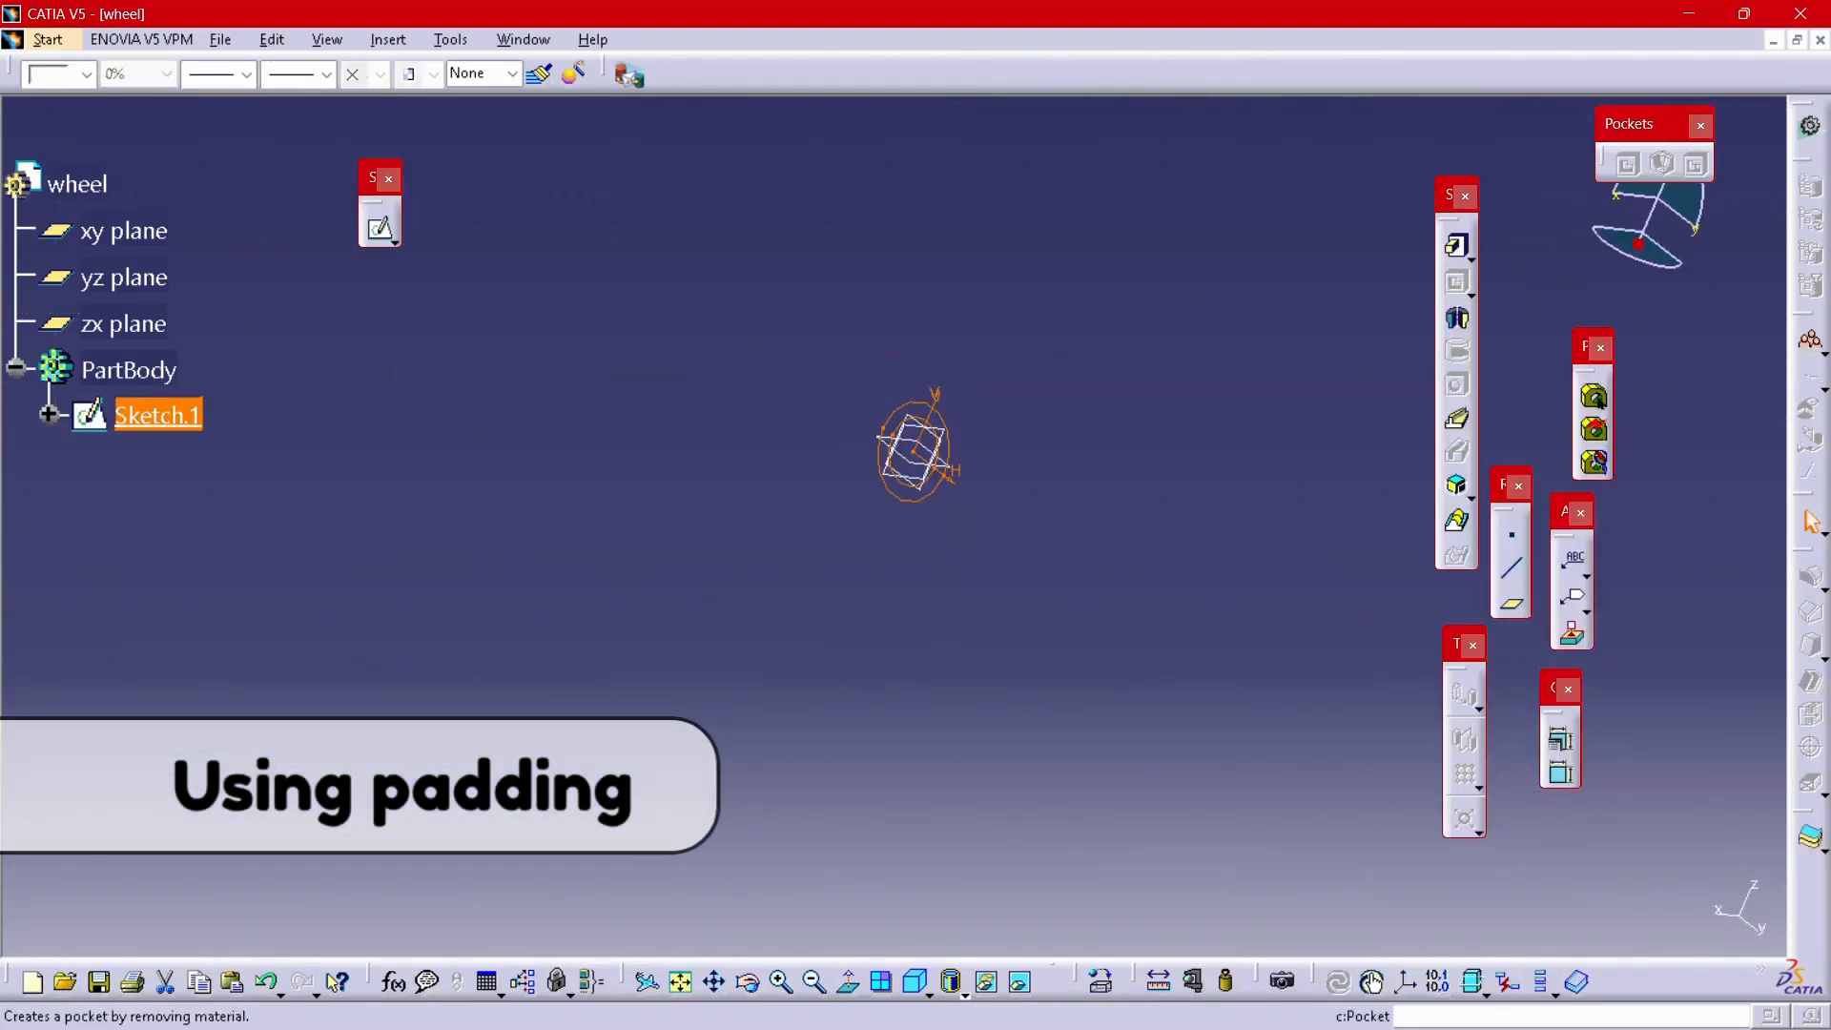
{"action": "left_click", "coordinate": [1459, 248]}
{"action": "left_click", "coordinate": [1504, 811]}
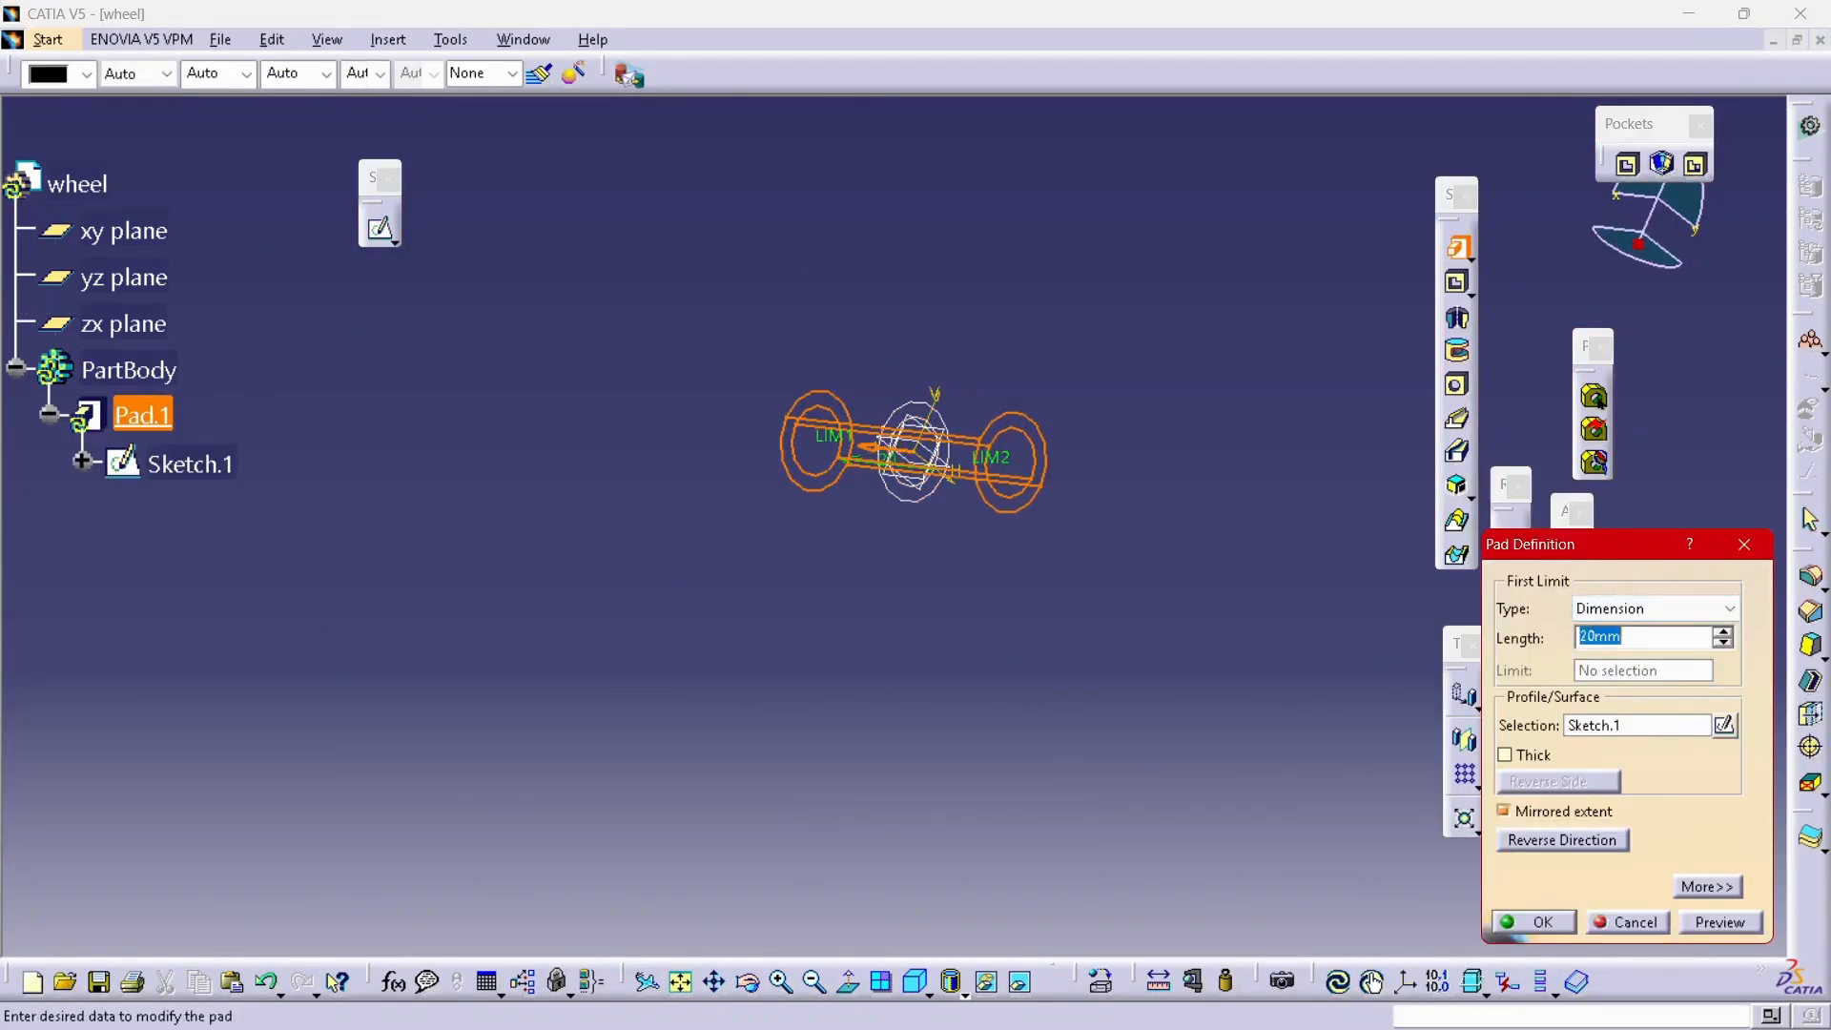
{"action": "key", "text": "Return"}
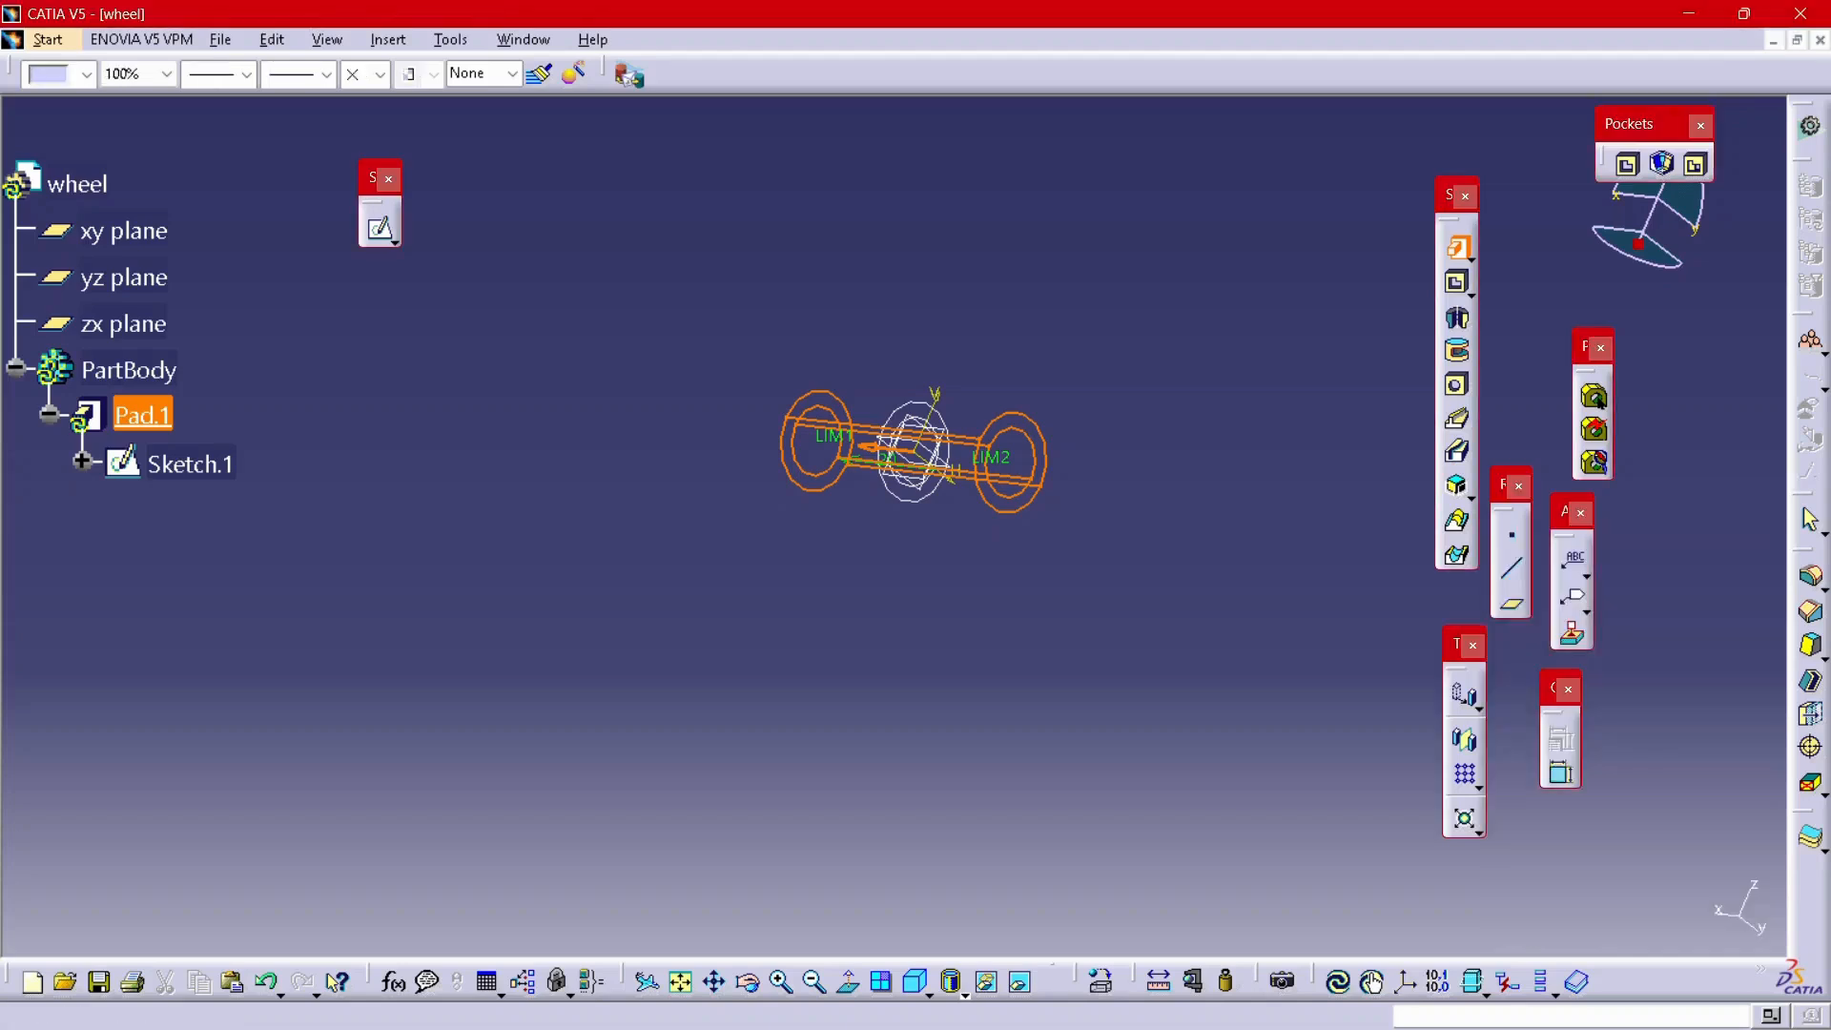
{"action": "middle_click_drag", "start_coordinate": [896, 458], "coordinate": [868, 401]}
{"action": "scroll", "coordinate": [925, 477], "scroll_direction": "up", "scroll_amount": 1}
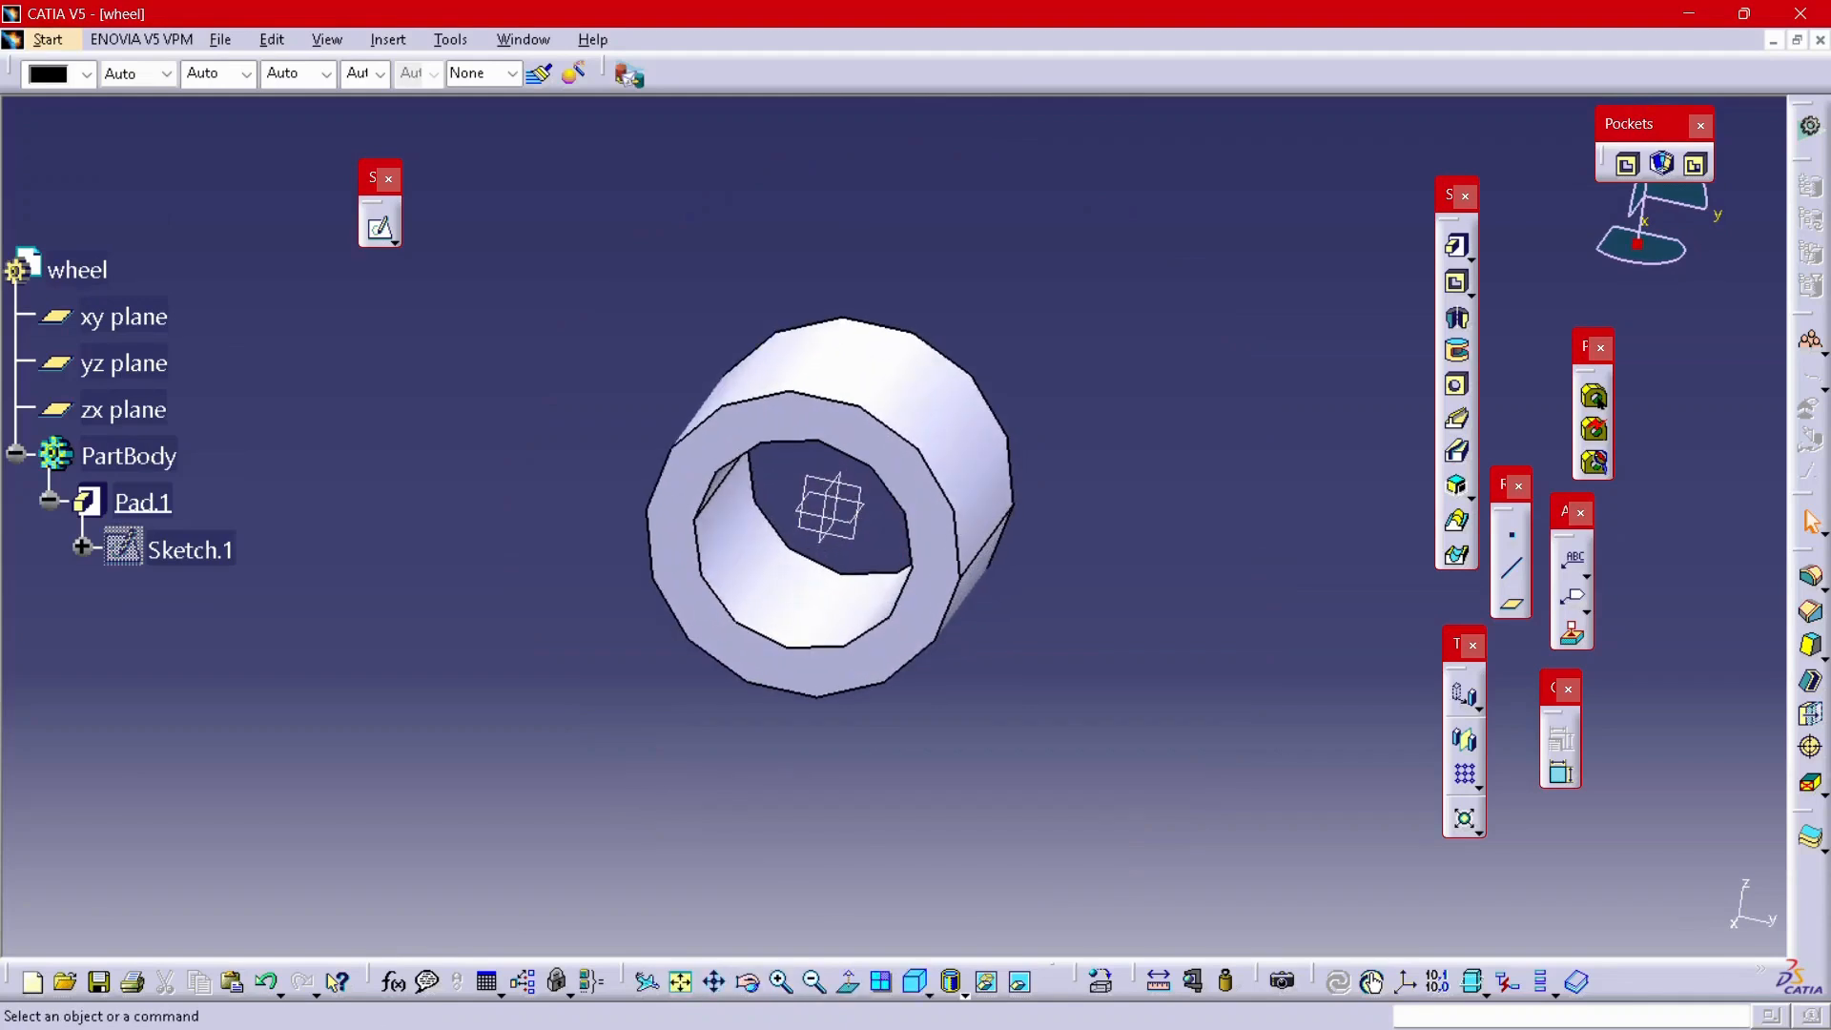
- Start a new sketch on the xy plane
{"action": "left_click", "coordinate": [380, 229]}
{"action": "left_click", "coordinate": [124, 316]}
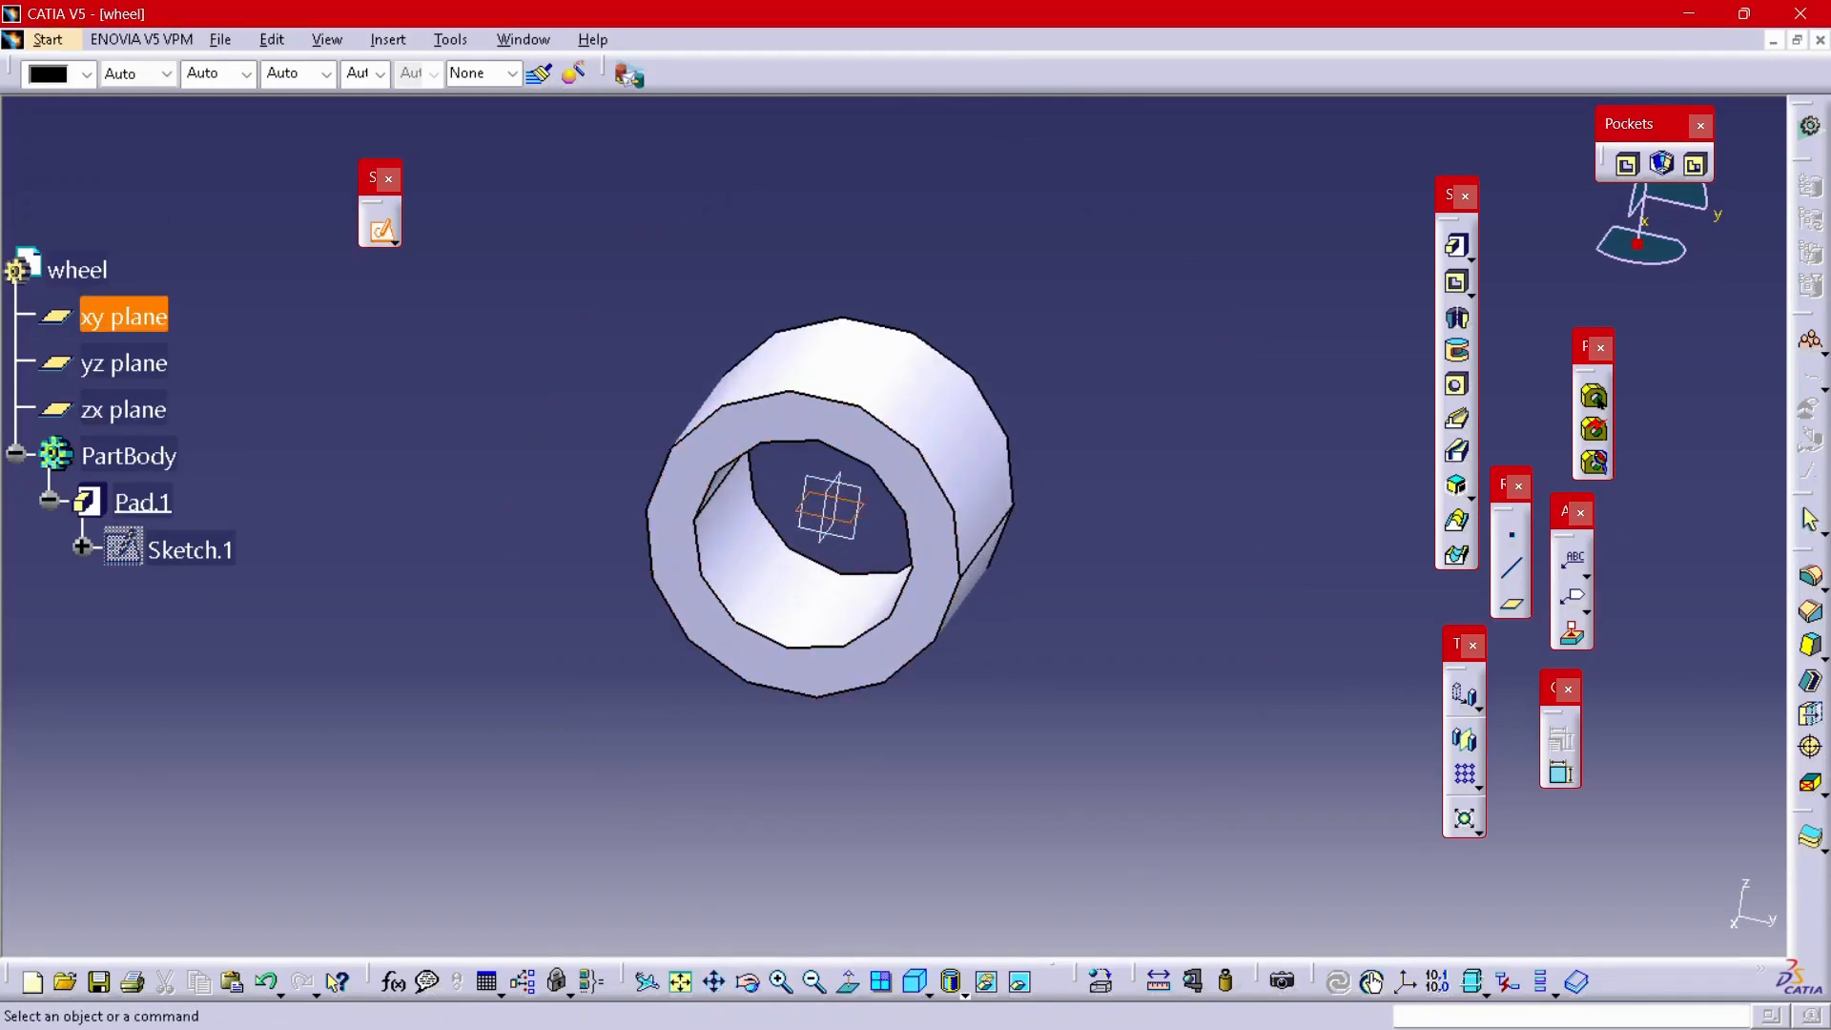
{"action": "middle_click_drag", "start_coordinate": [895, 528], "coordinate": [895, 429]}
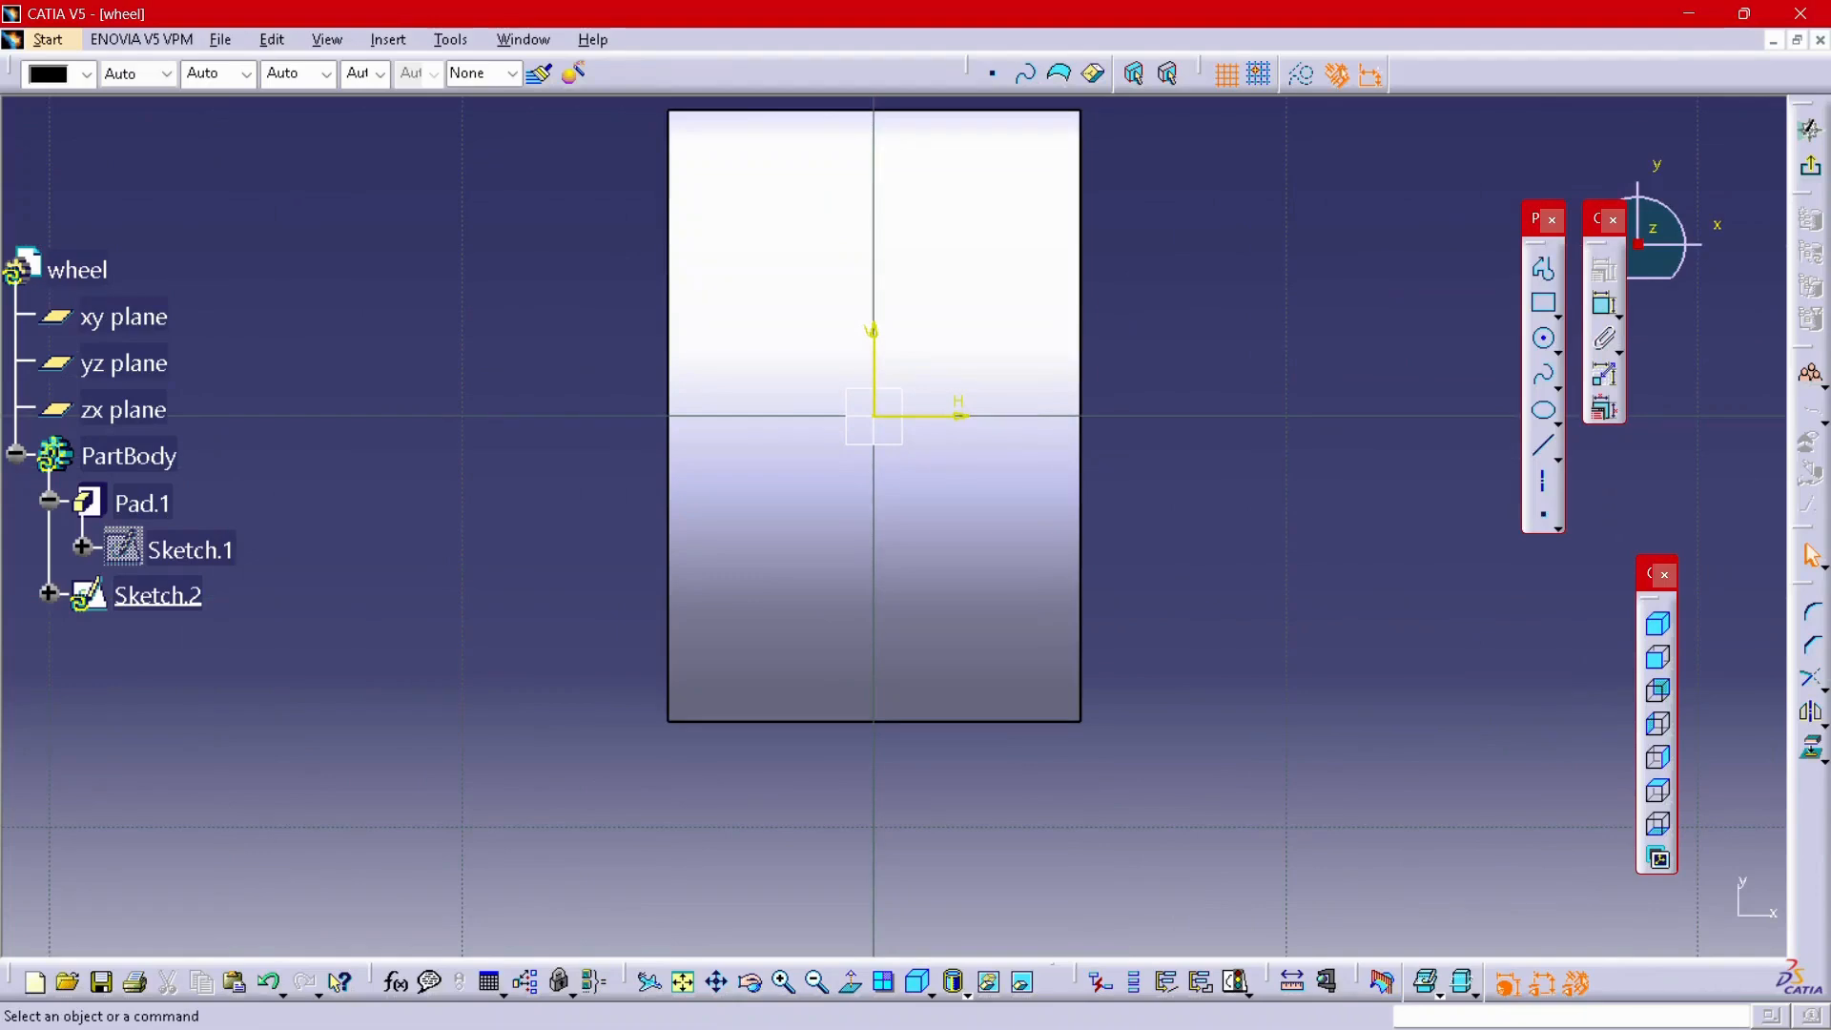
- Change the colour of the ring's outer cylindrical face to black
{"action": "right_click", "coordinate": [1033, 292]}
{"action": "key", "text": "Escape"}
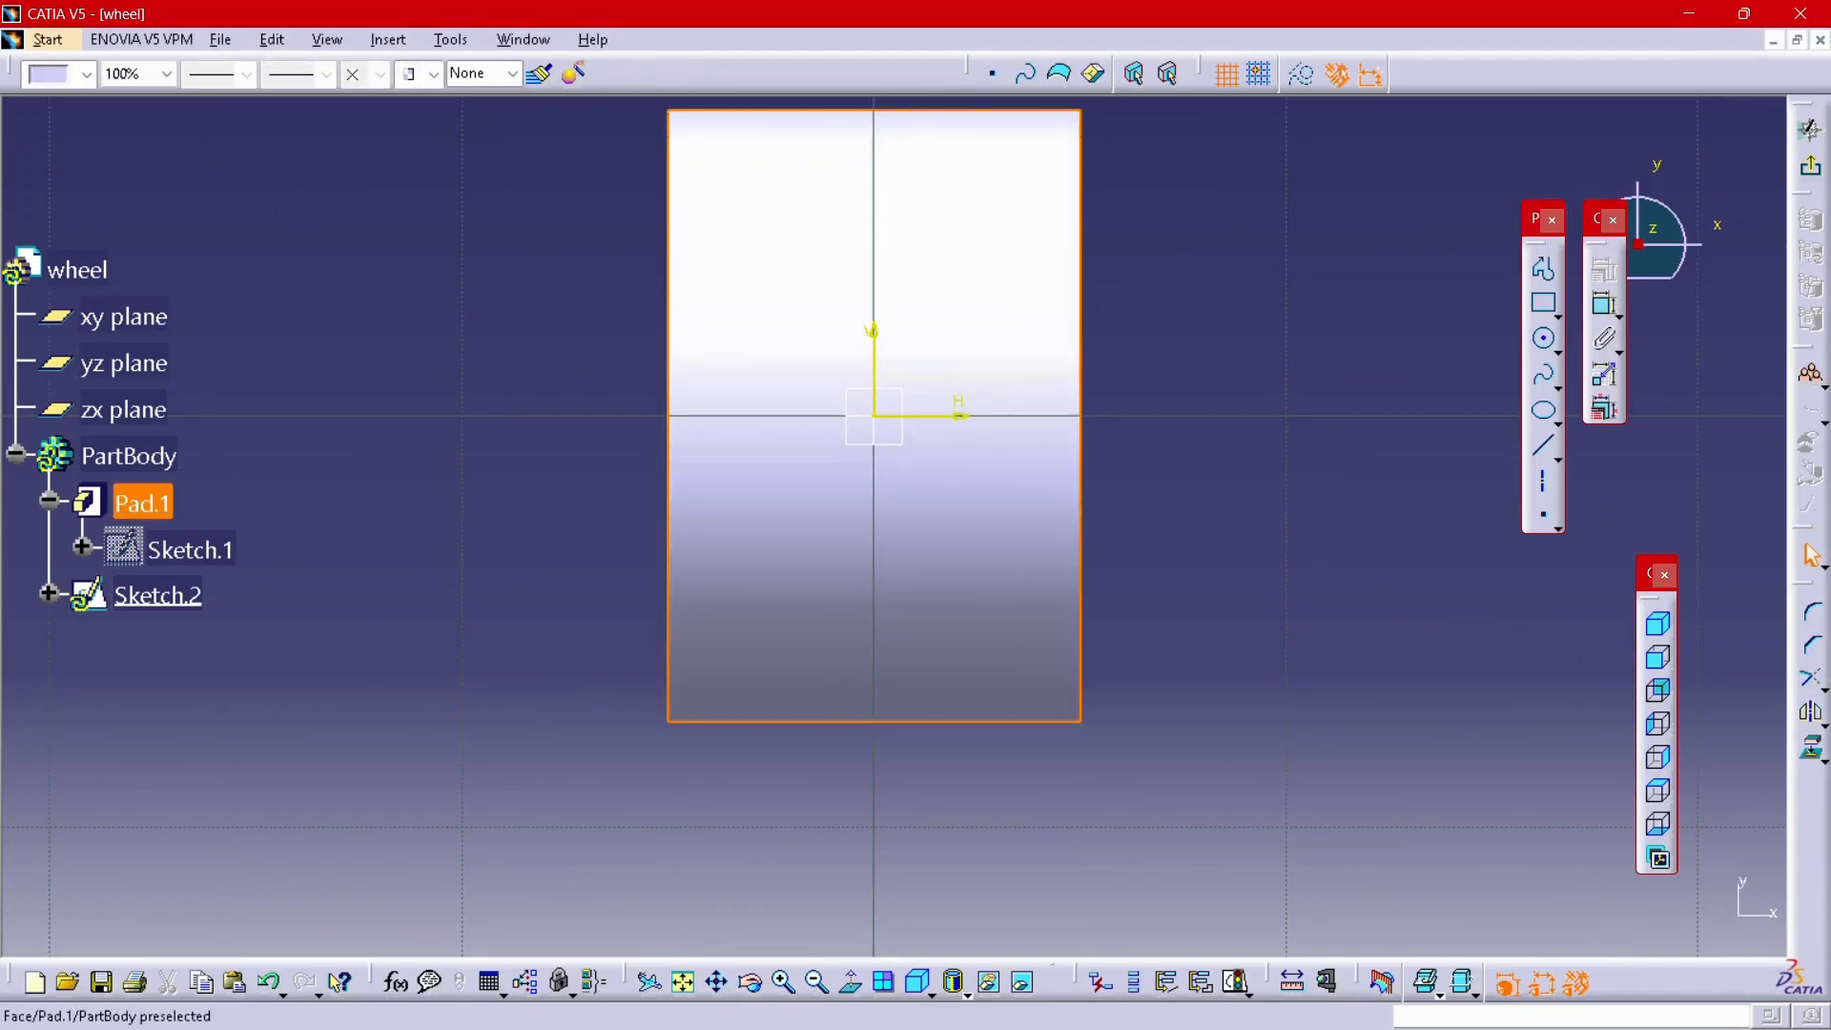
{"action": "left_click", "coordinate": [87, 74]}
{"action": "left_click", "coordinate": [58, 147]}
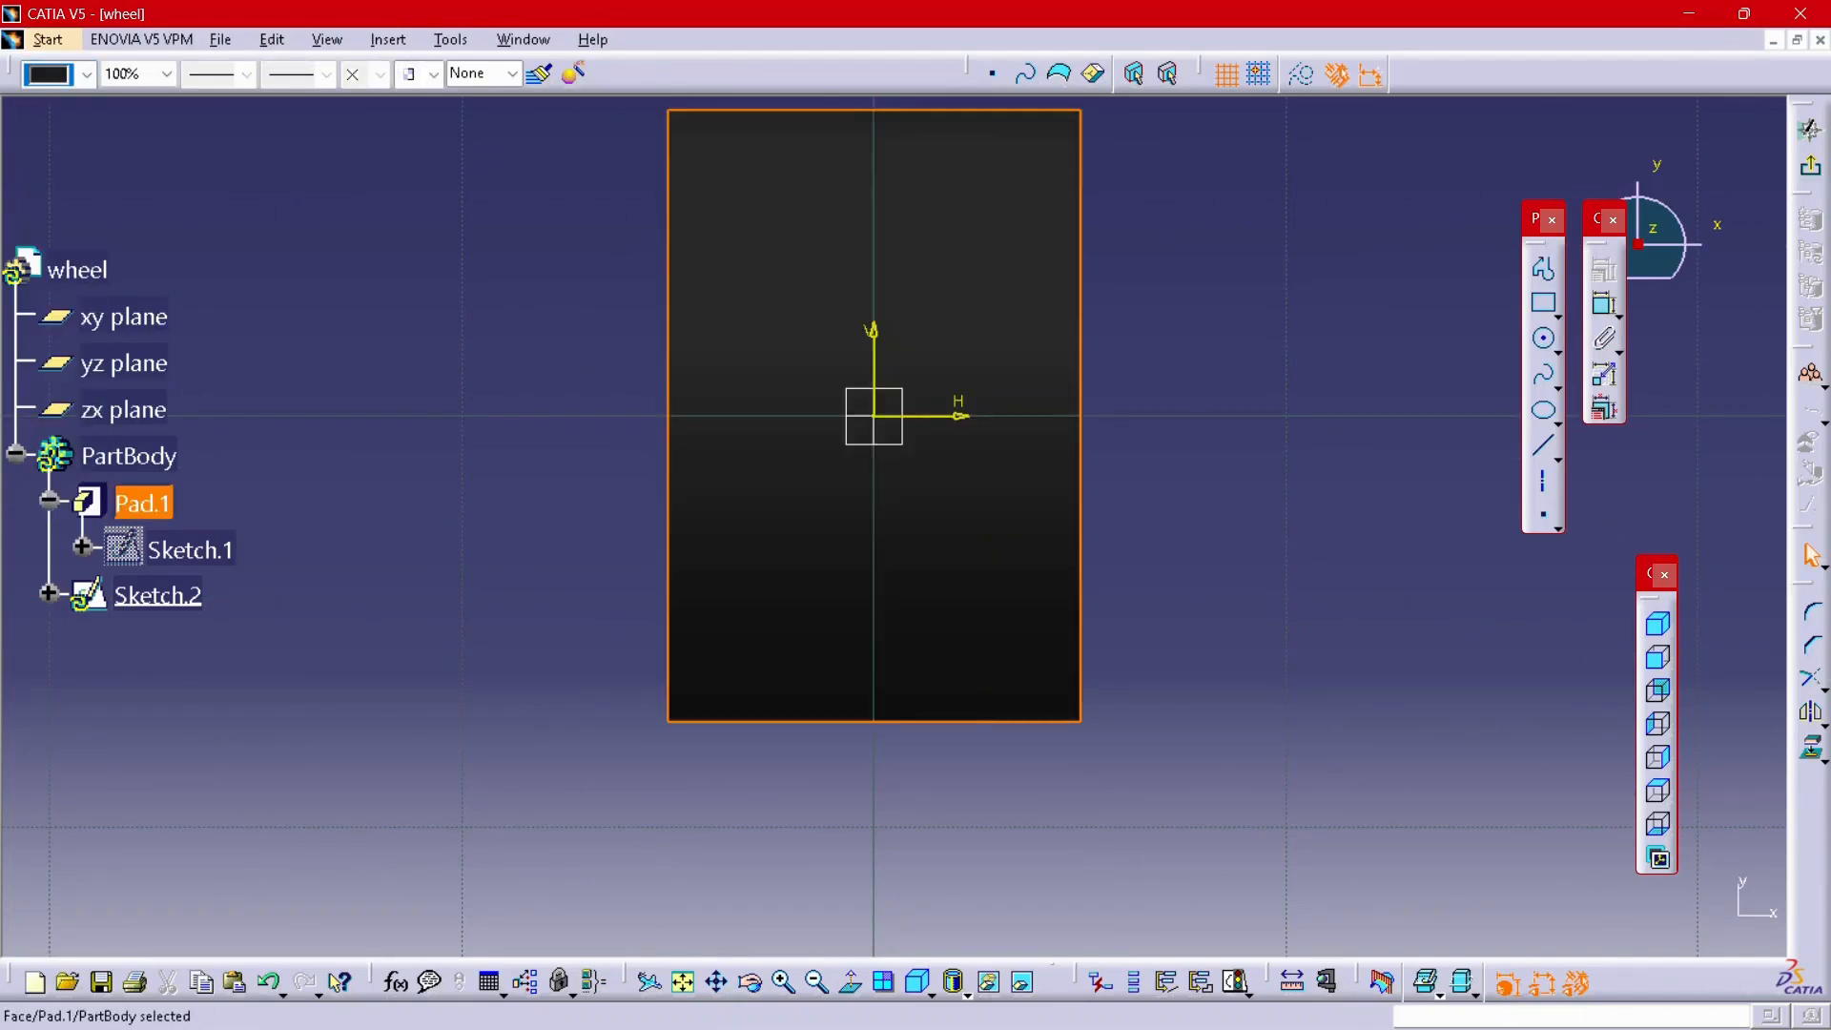
{"action": "key", "text": "Escape"}
- Sketch a circle about 1.3 mm in diameter on the horizontal axis, centred about 4.2 mm from the origin
{"action": "mouse_move", "coordinate": [874, 416]}
{"action": "middle_mouse_down"}
{"action": "mouse_move", "coordinate": [850, 470]}
{"action": "mouse_move", "coordinate": [849, 420]}
{"action": "middle_mouse_up"}
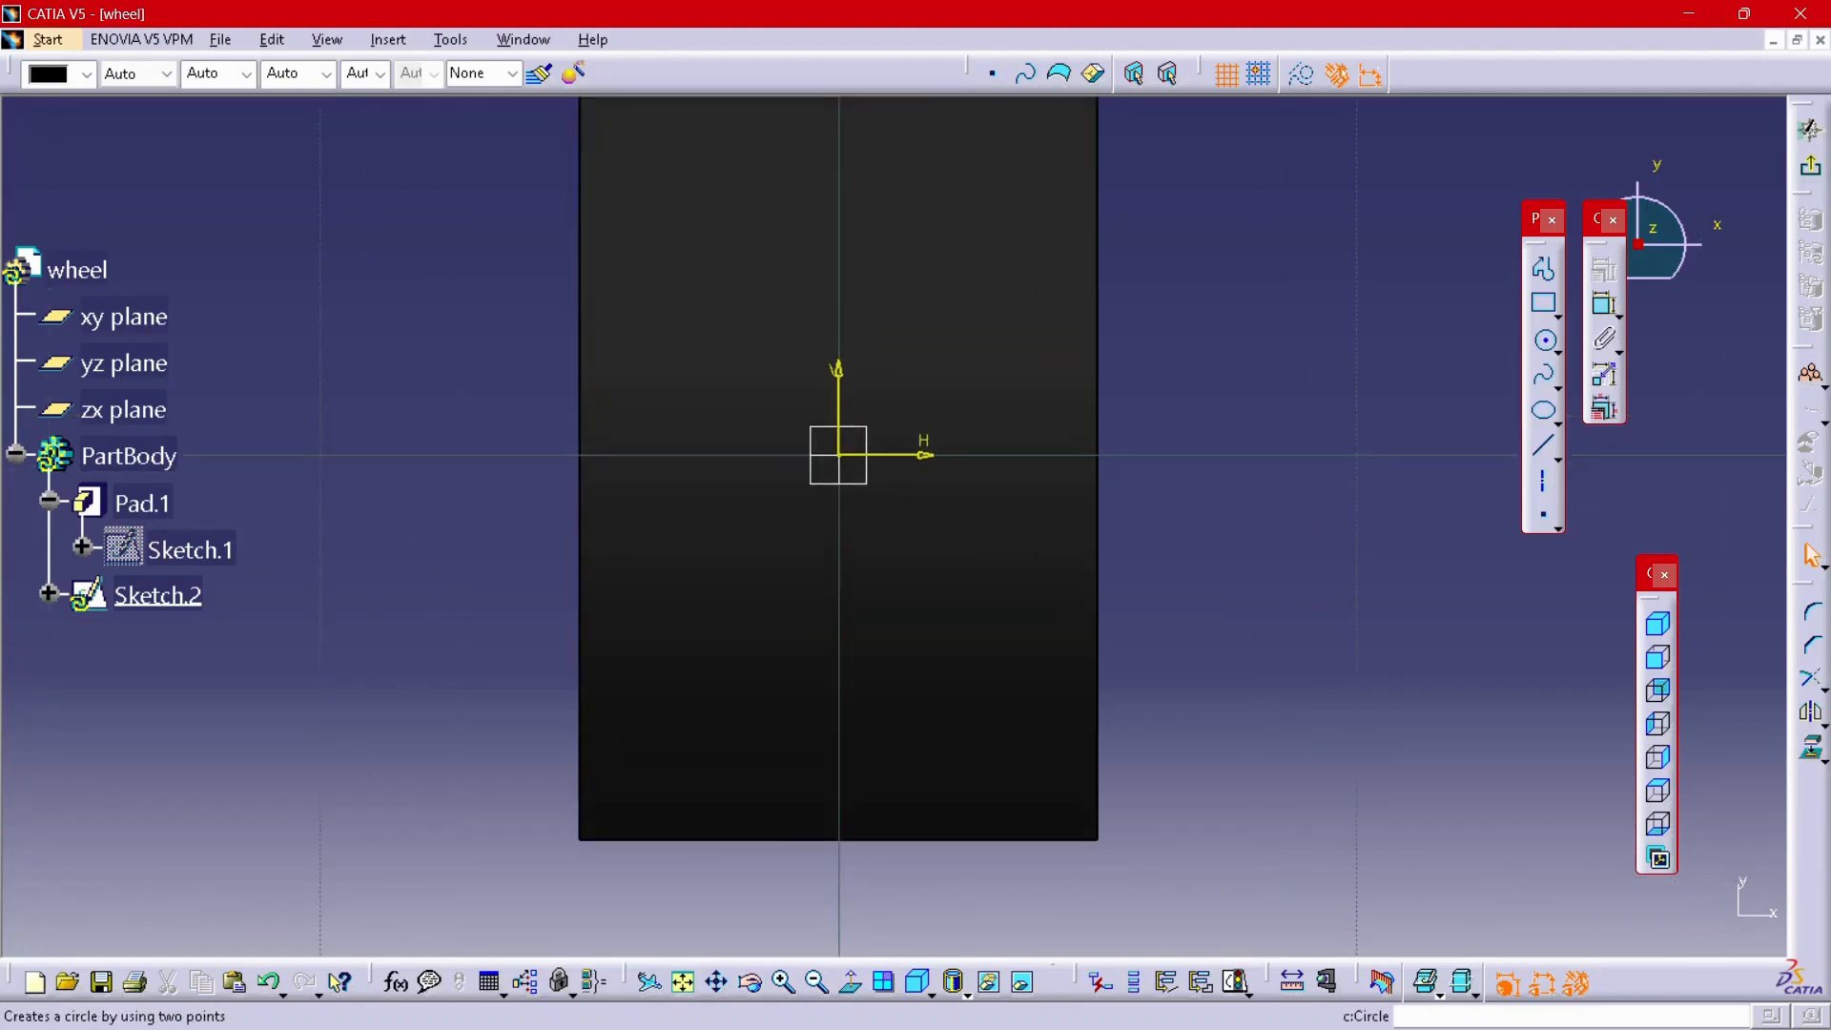
{"action": "left_click", "coordinate": [1546, 340]}
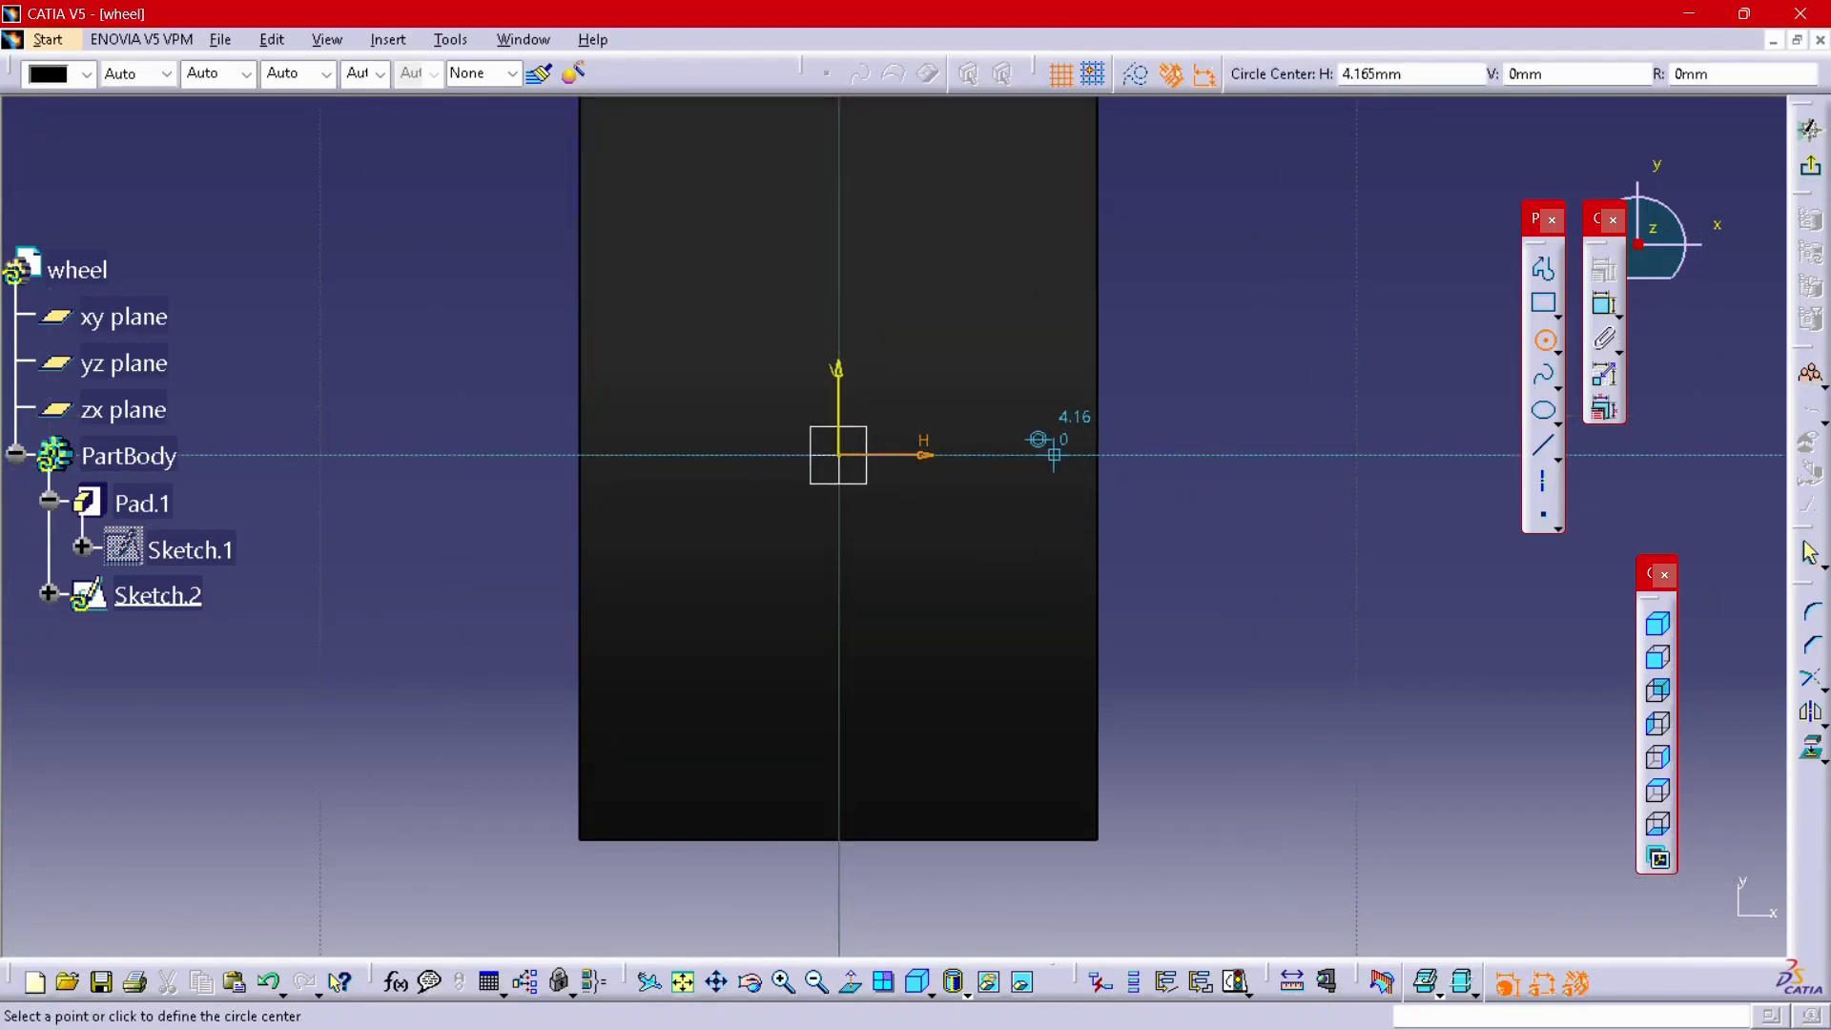
{"action": "left_click", "coordinate": [839, 455]}
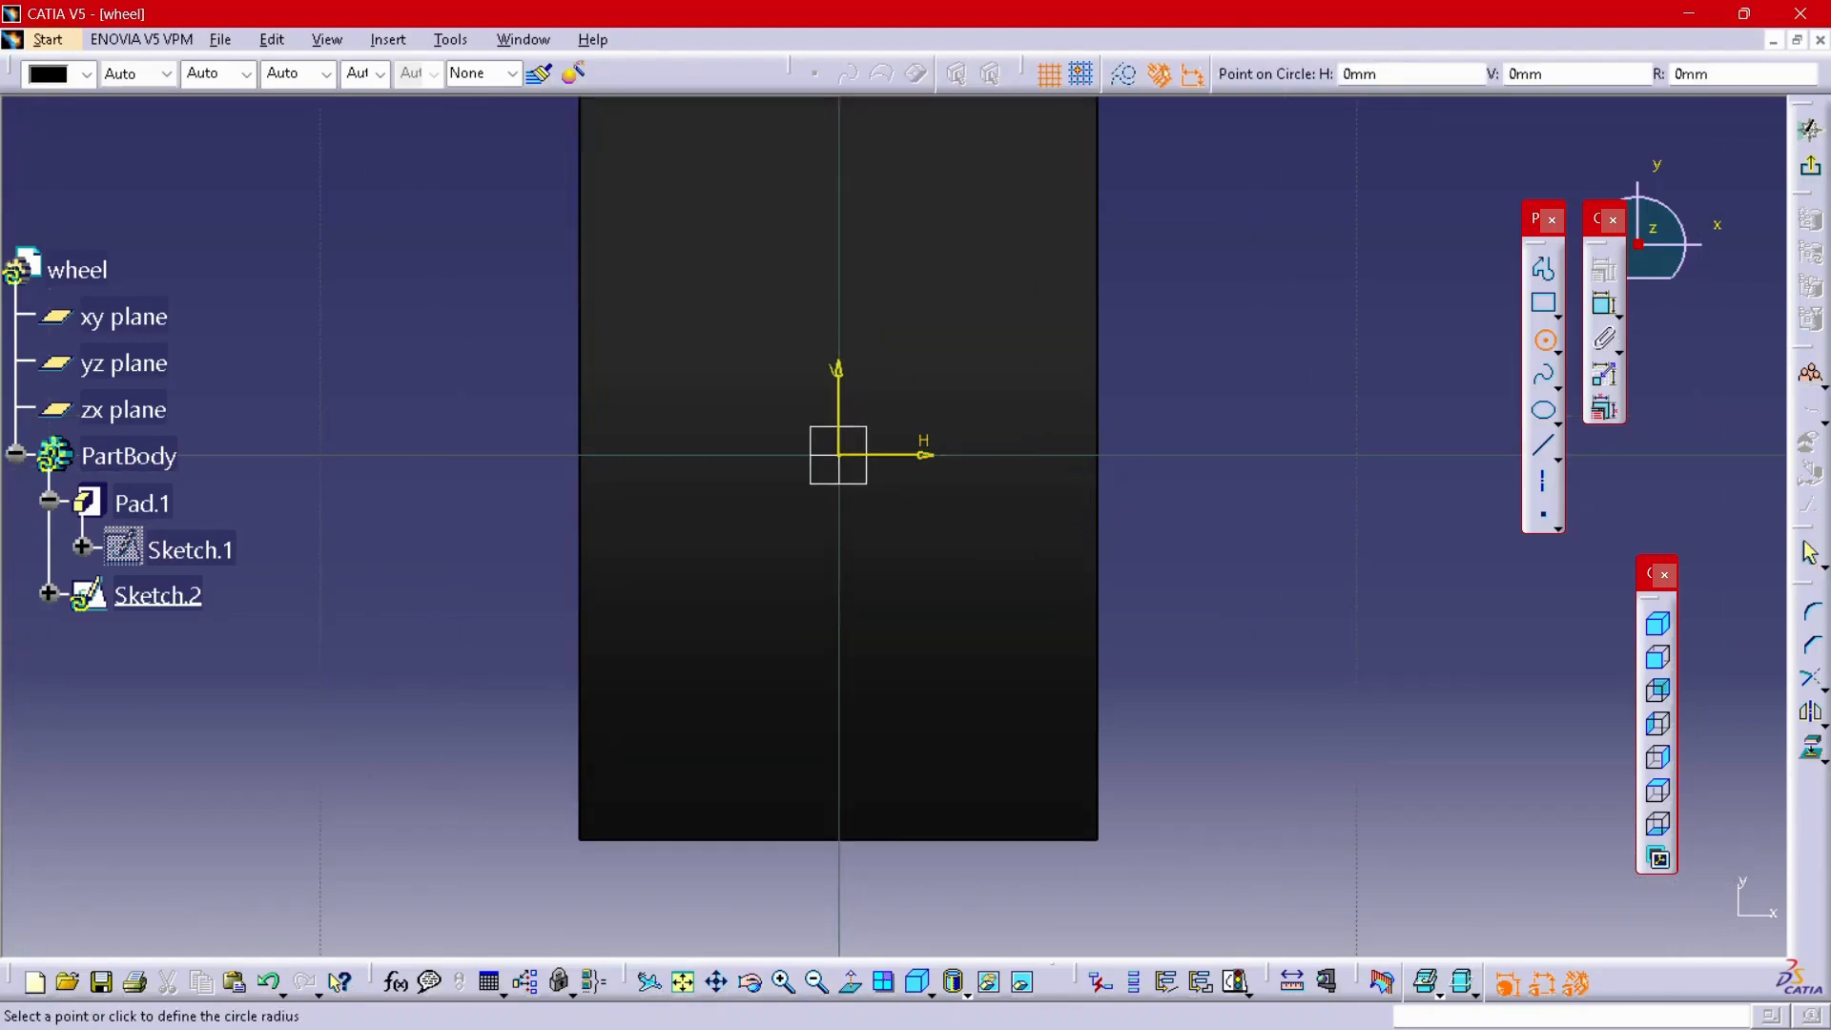
{"action": "left_click", "coordinate": [1064, 487]}
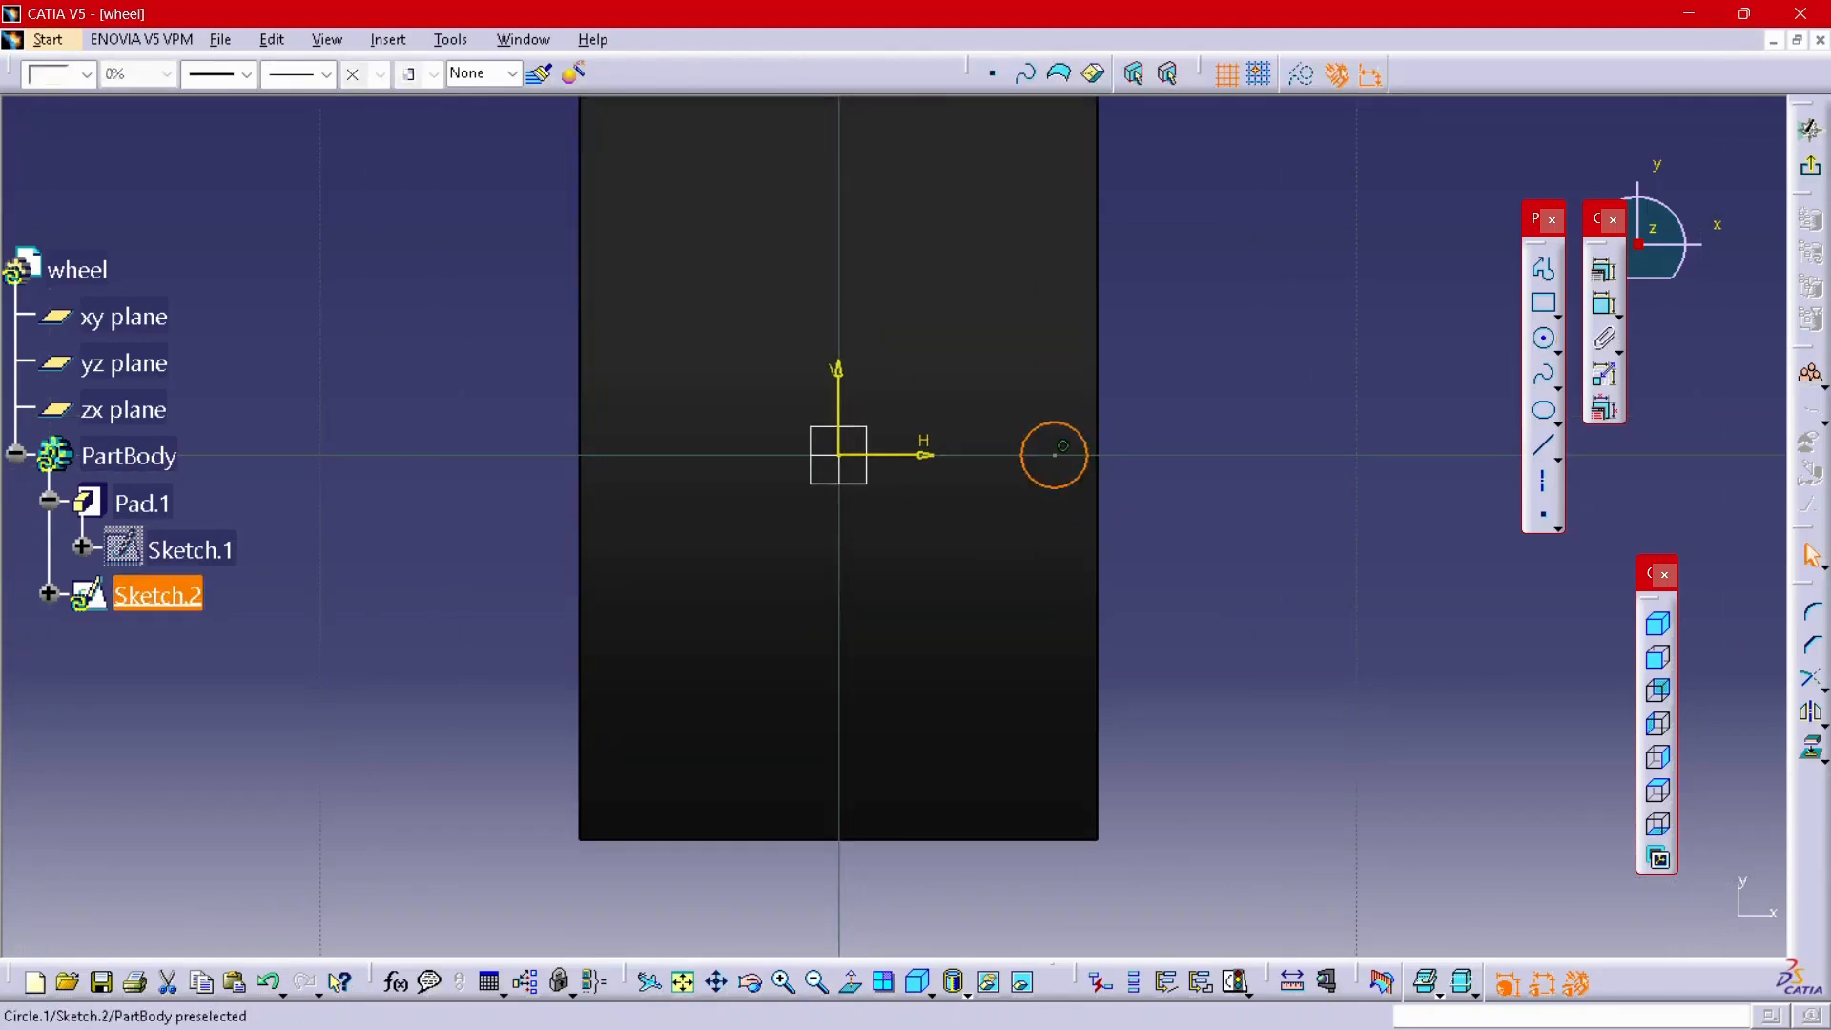
- Constrain the small circle's diameter to 1.5 mm and exit the sketch
{"action": "left_click", "coordinate": [1063, 445]}
{"action": "left_click", "coordinate": [1274, 407]}
{"action": "double_click", "coordinate": [1285, 404]}
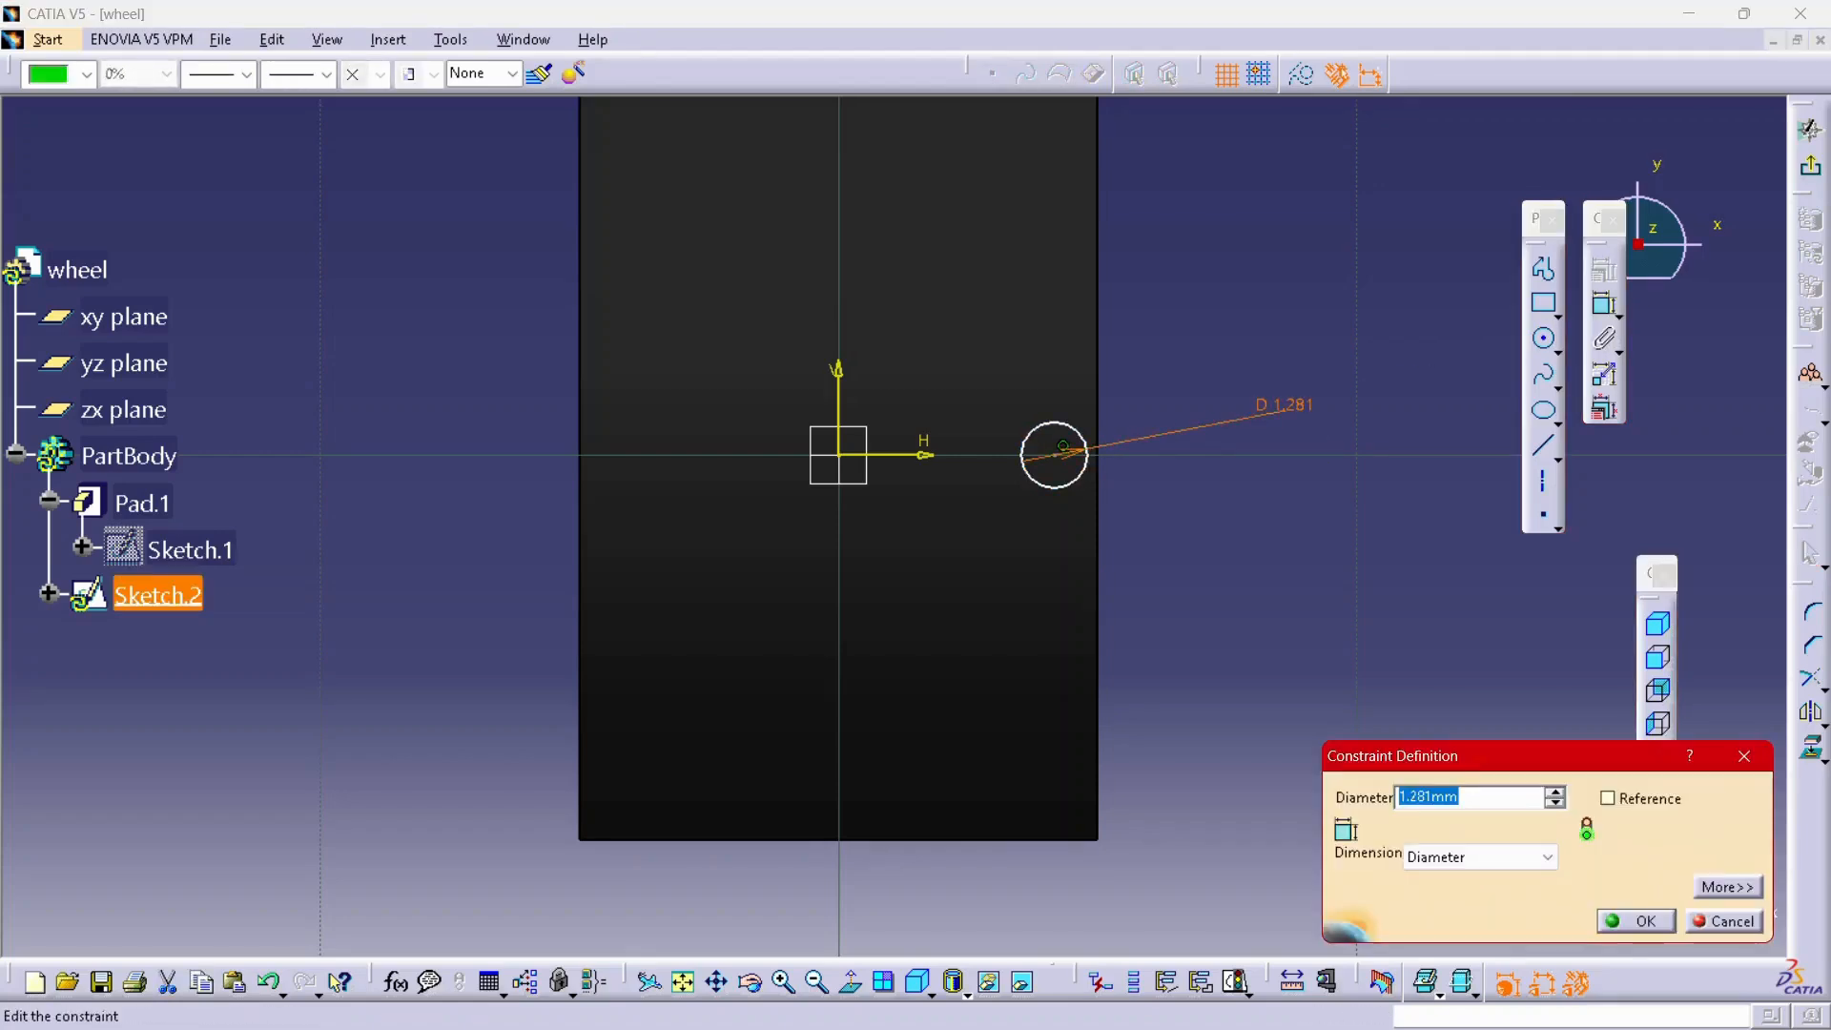
{"action": "type", "text": "1.5"}
{"action": "key", "text": "Return"}
{"action": "key", "text": "Escape"}
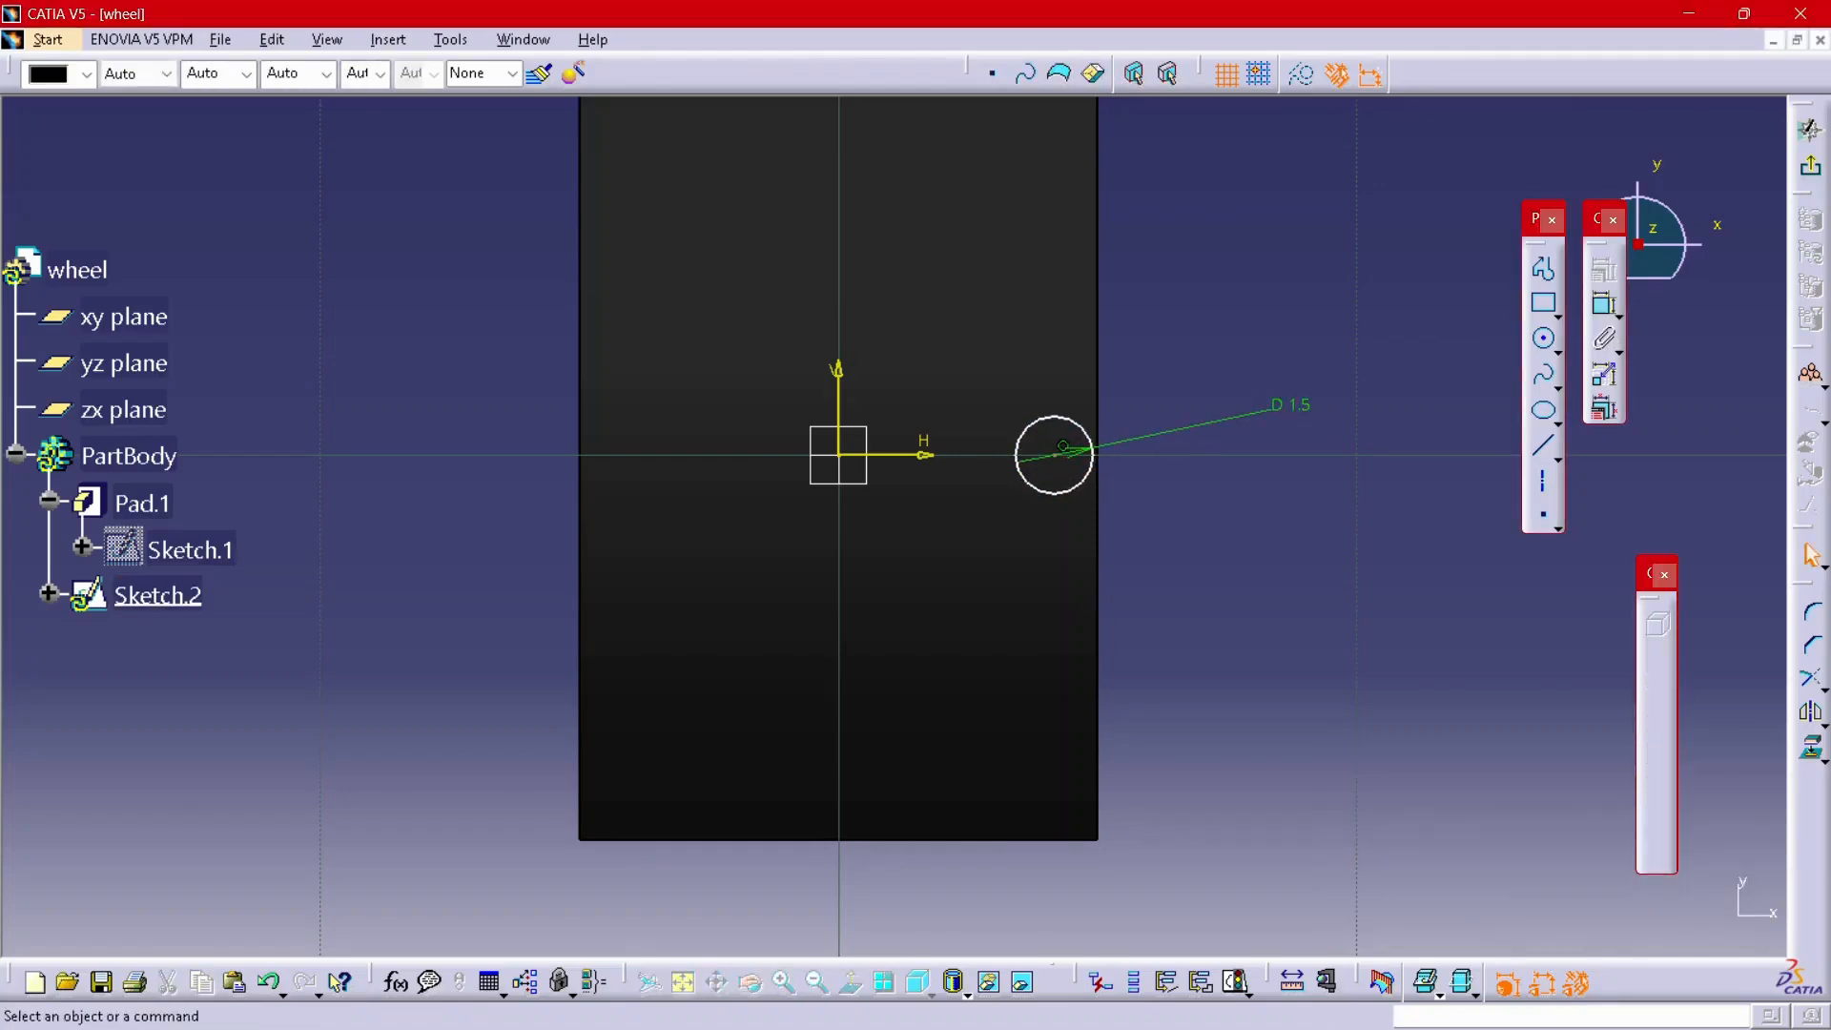
{"action": "middle_click_drag", "start_coordinate": [894, 526], "coordinate": [895, 412], "text": "ctrl"}
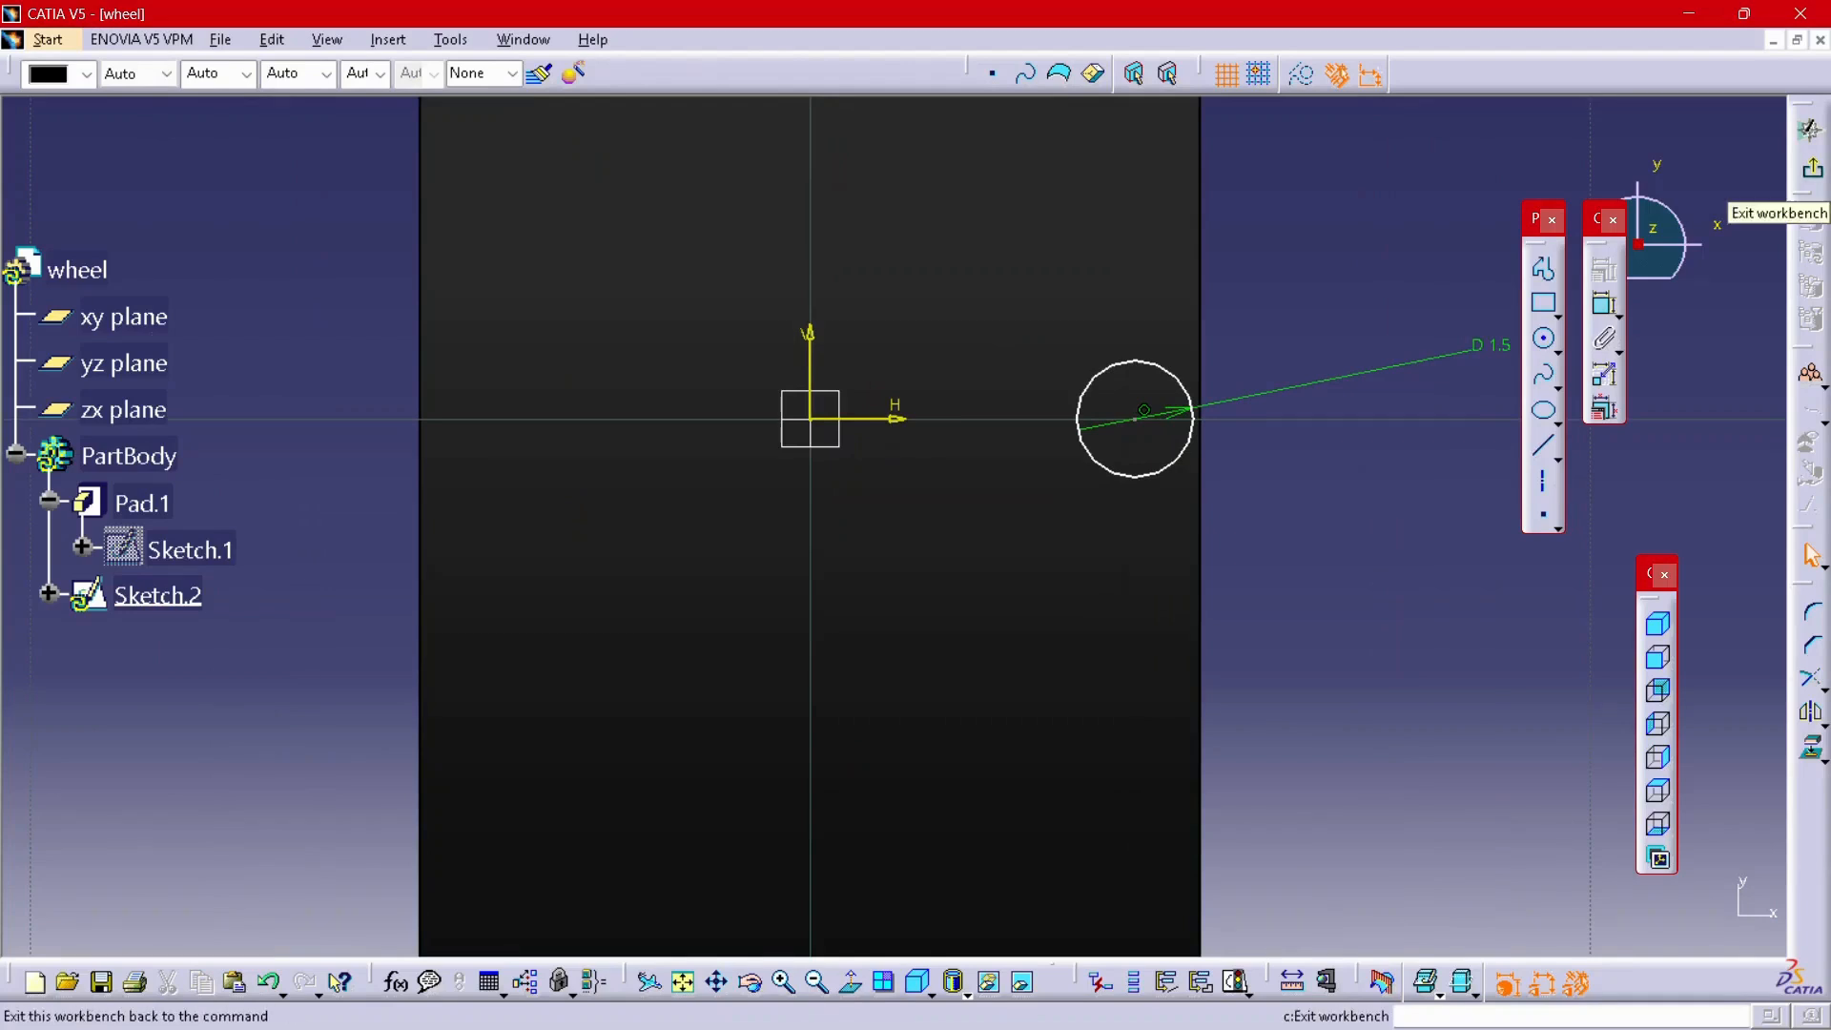
{"action": "left_click", "coordinate": [1813, 170]}
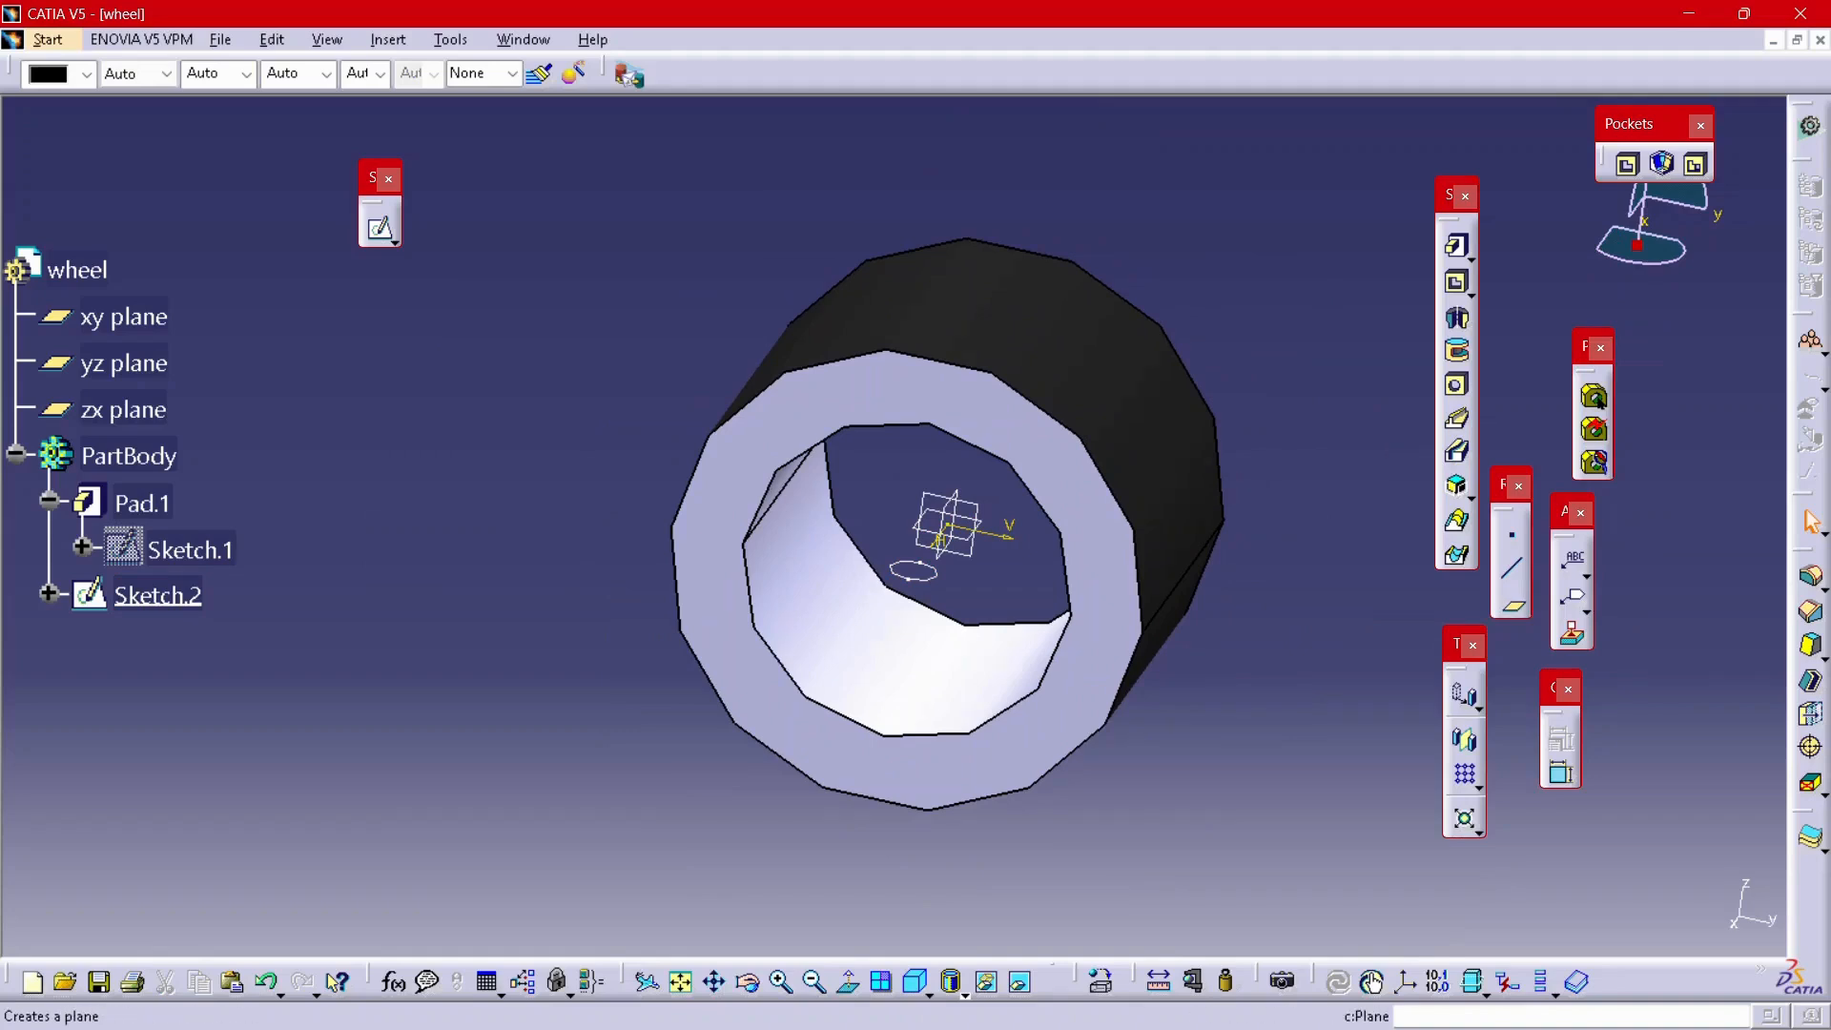
- Create a reference plane offset 100 mm from the xy plane
{"action": "left_click", "coordinate": [1513, 607]}
{"action": "left_click", "coordinate": [124, 316]}
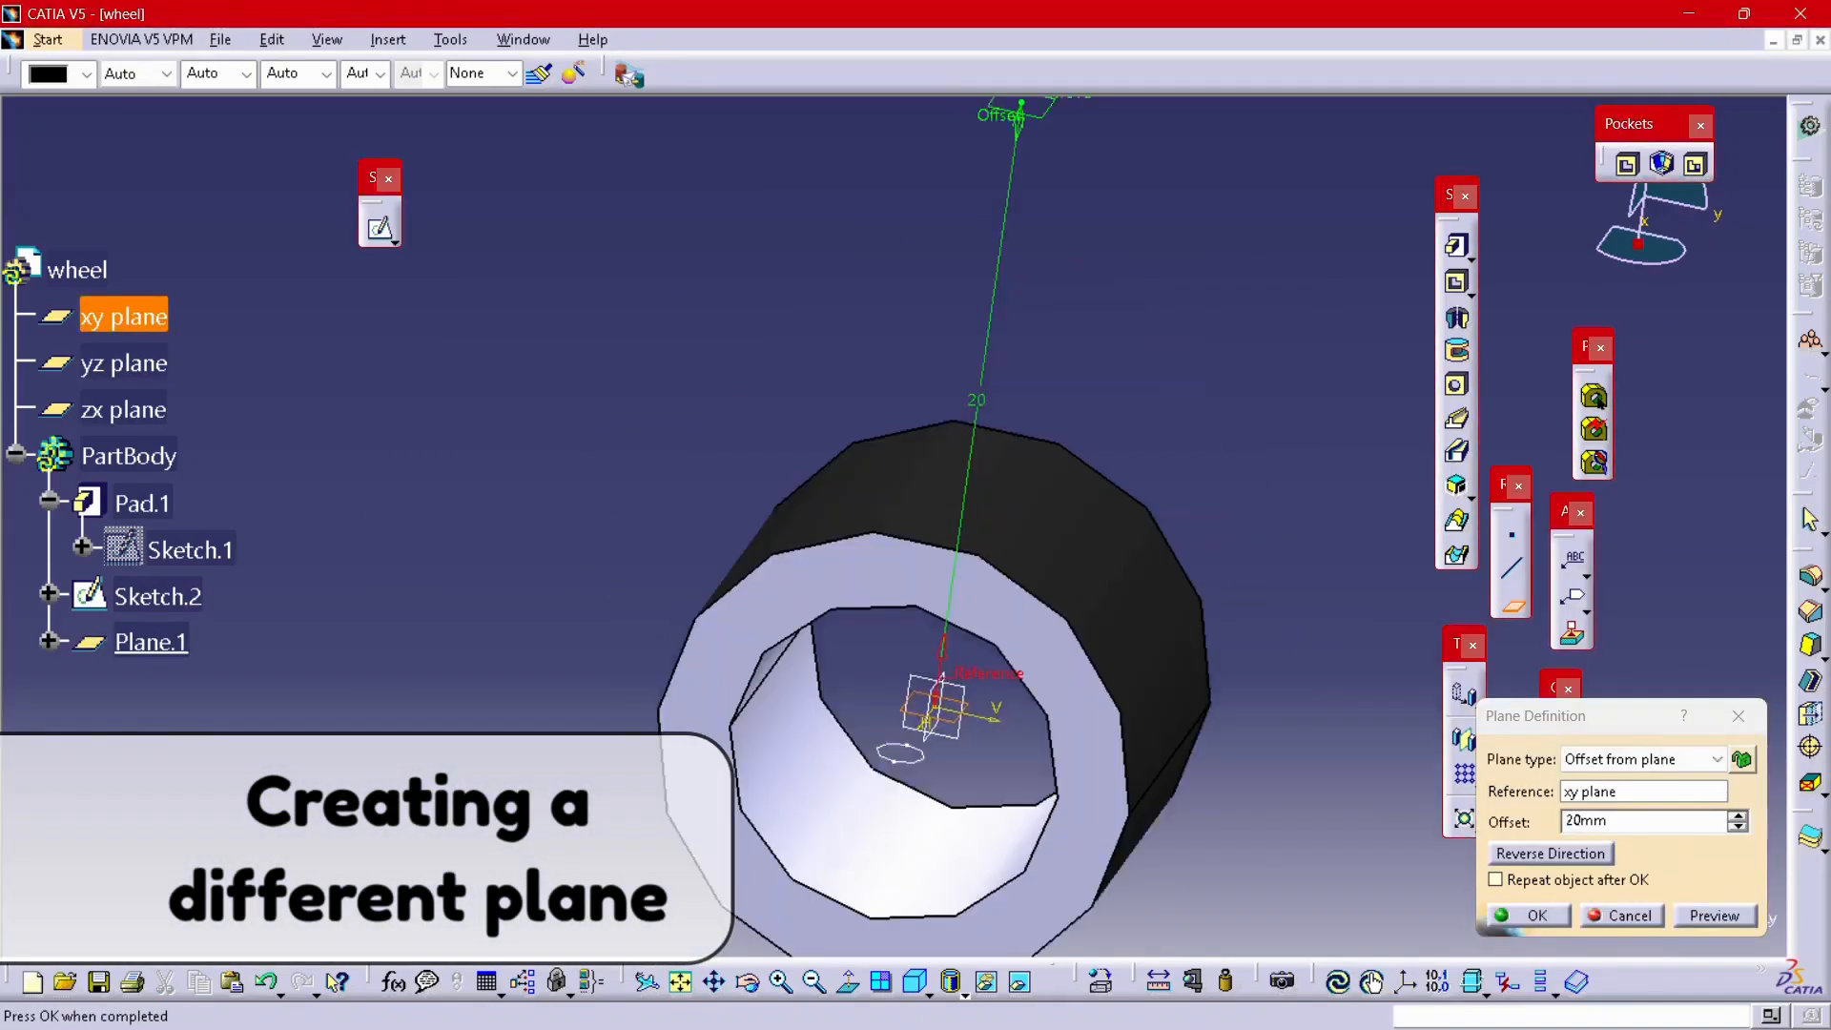
{"action": "scroll", "coordinate": [874, 649], "scroll_direction": "up", "scroll_amount": 3}
{"action": "double_click", "coordinate": [1588, 821]}
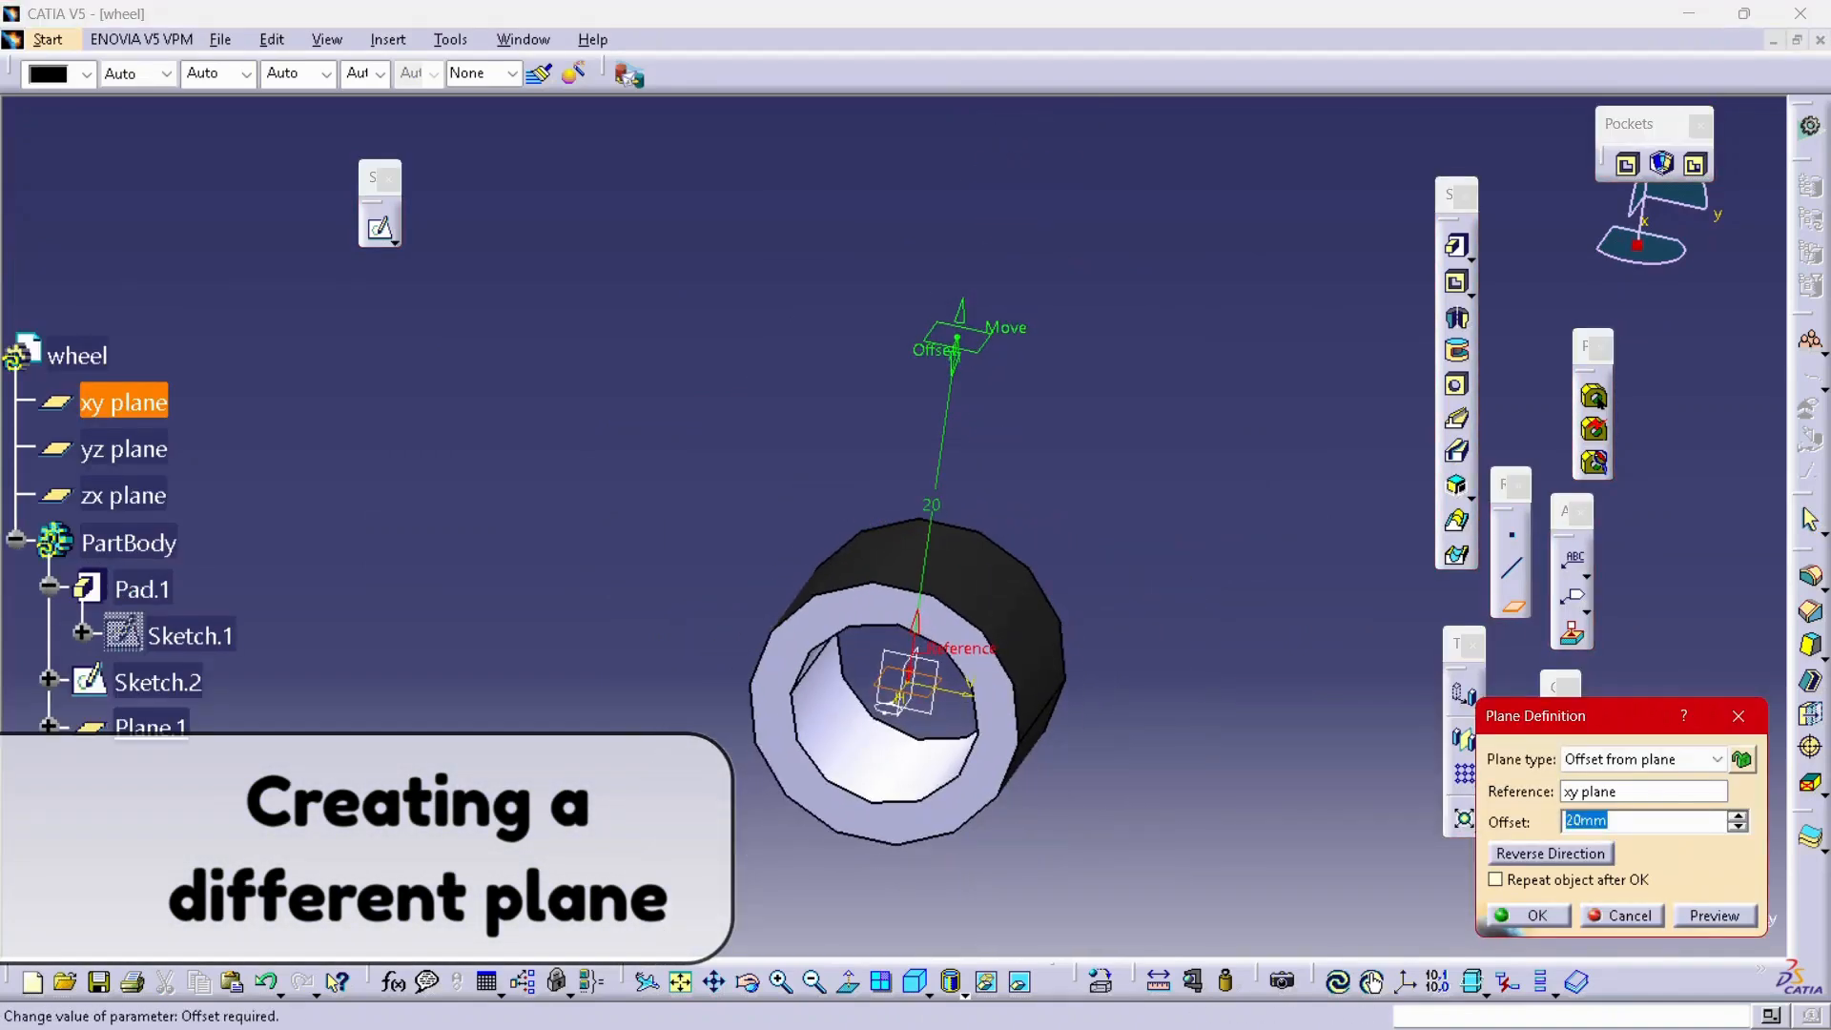
{"action": "type", "text": "100"}
{"action": "key", "text": "Tab"}
{"action": "middle_click_drag", "start_coordinate": [906, 525], "coordinate": [906, 696]}
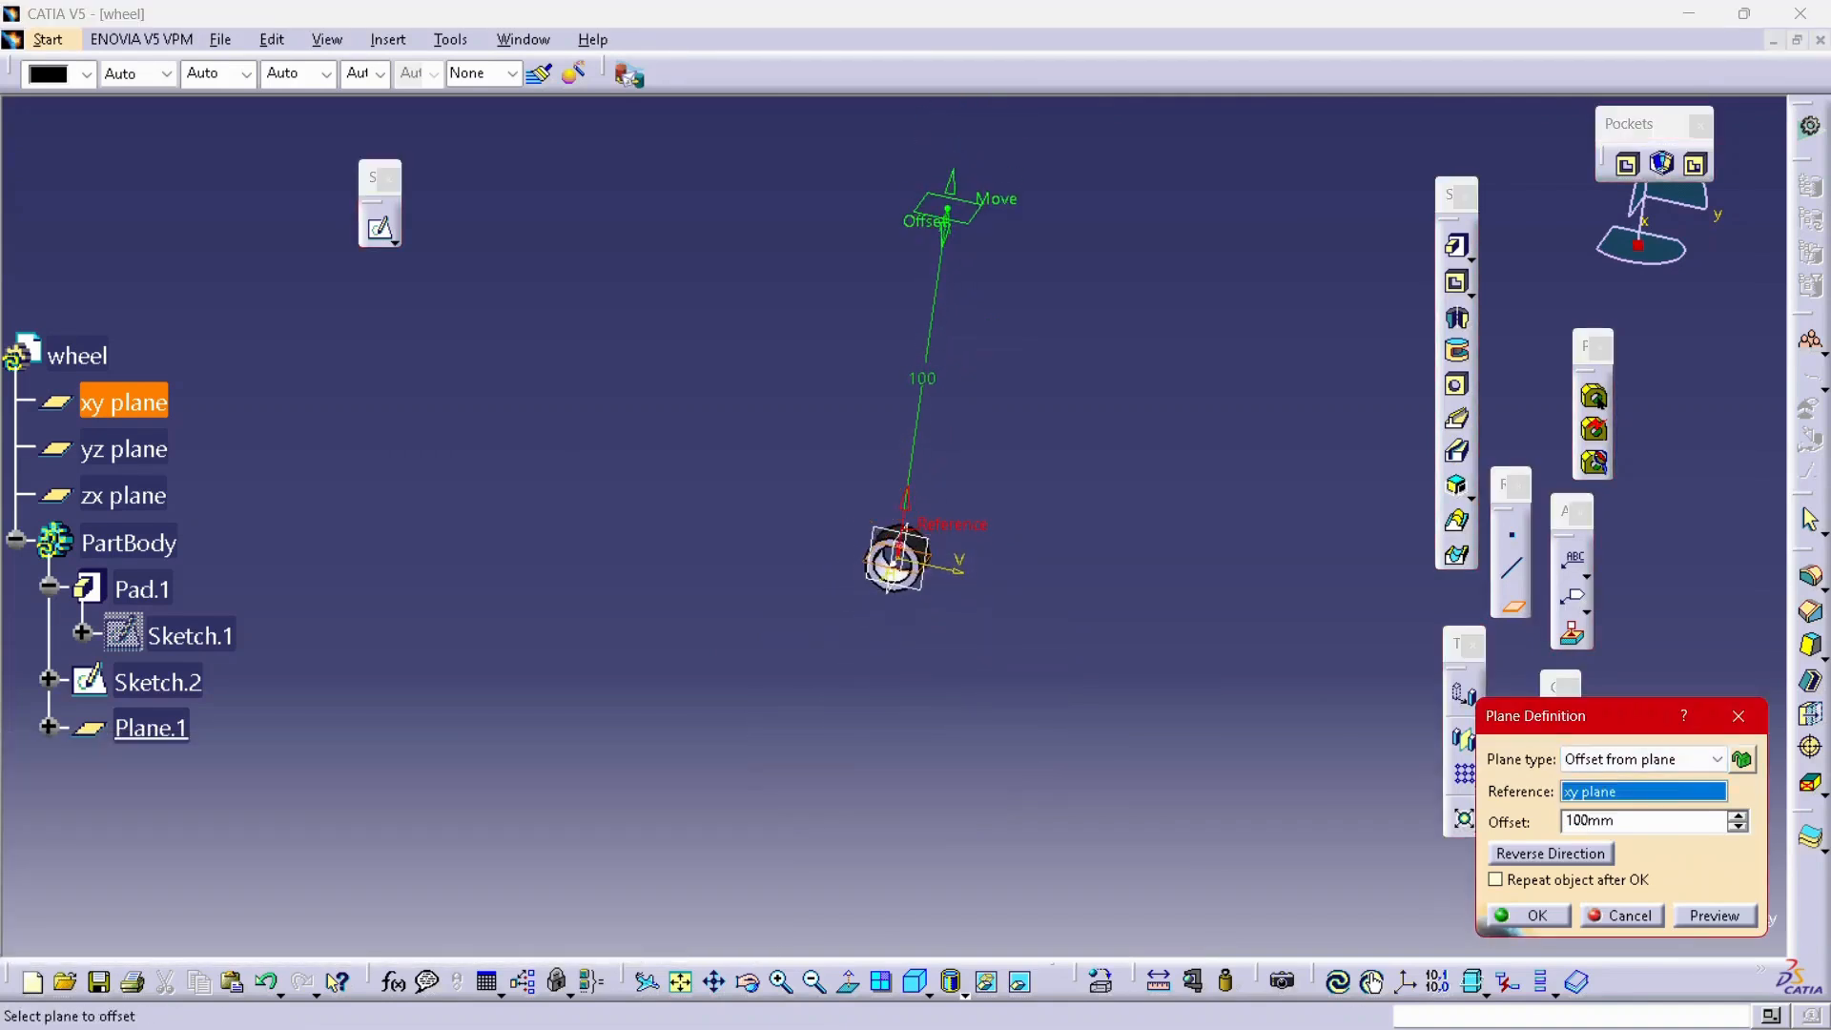
{"action": "left_click", "coordinate": [1529, 915]}
{"action": "scroll", "coordinate": [1145, 582], "scroll_direction": "up", "scroll_amount": 1}
{"action": "mouse_move", "coordinate": [1144, 582]}
{"action": "middle_mouse_down"}
{"action": "mouse_move", "coordinate": [1136, 445]}
{"action": "mouse_move", "coordinate": [1135, 582]}
{"action": "middle_mouse_up"}
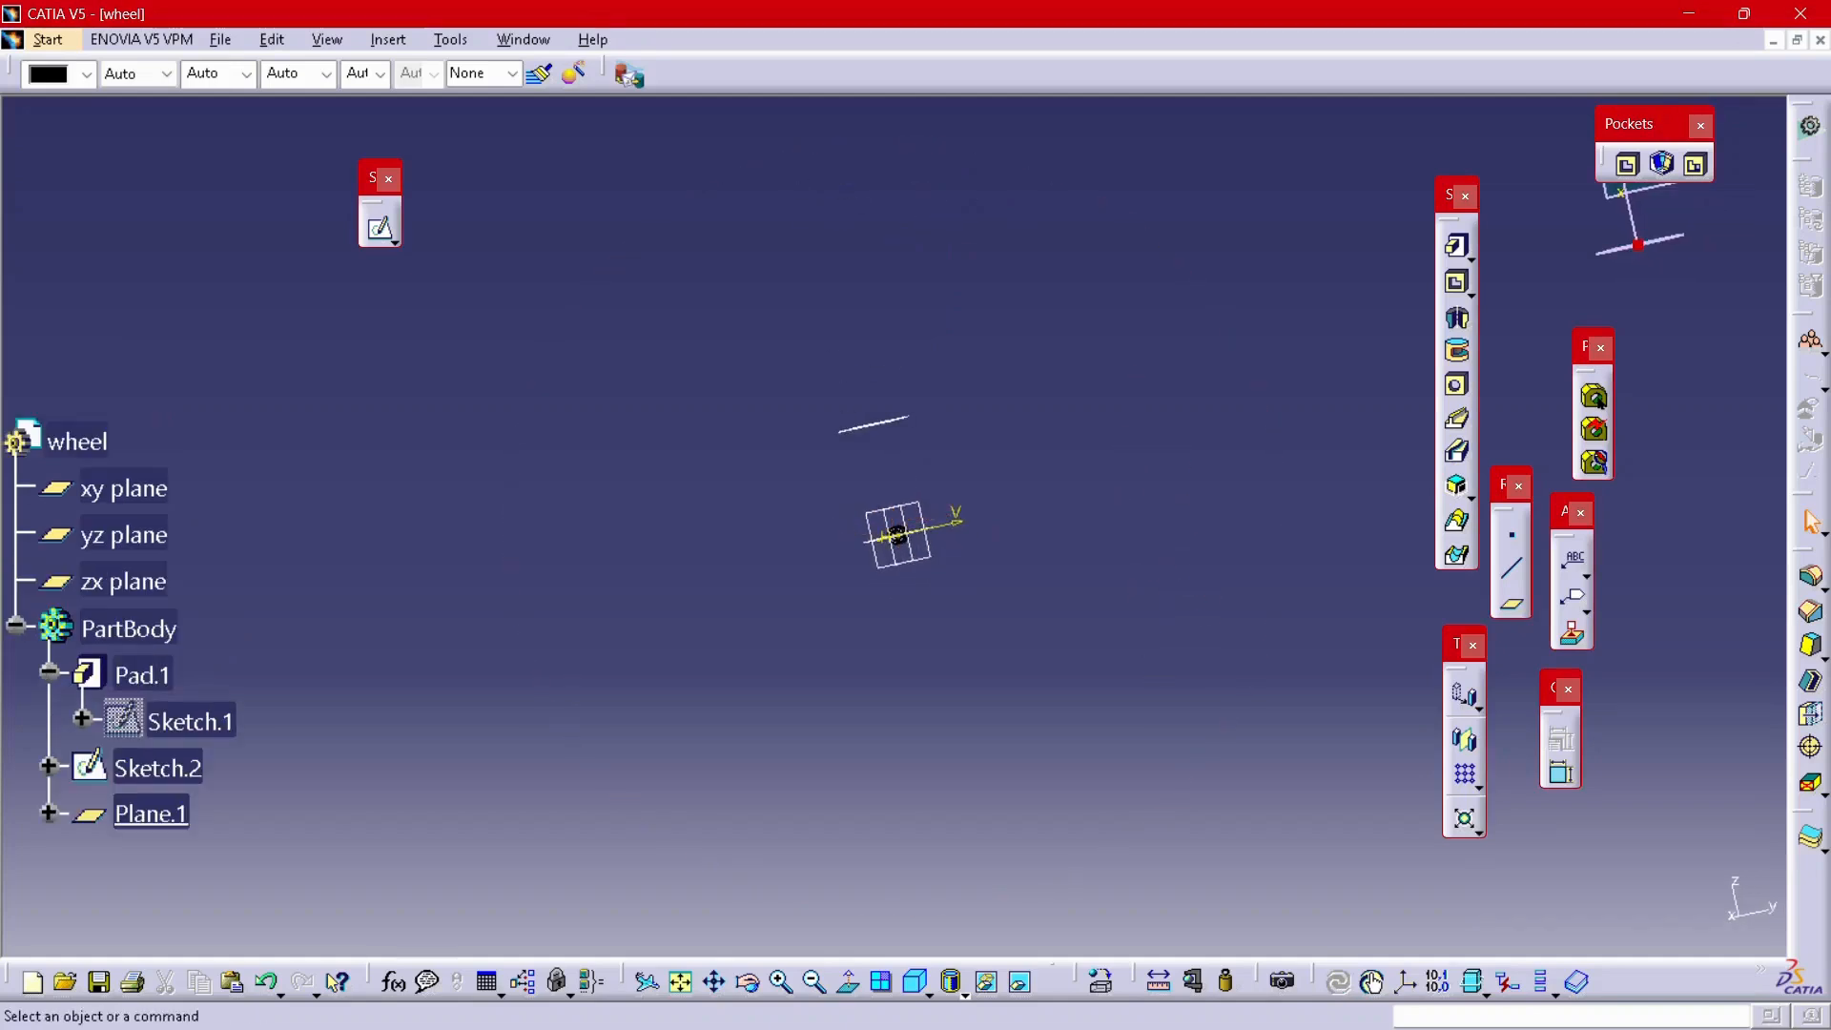
- Start a new sketch on the offset plane above the ring
{"action": "middle_click_drag", "start_coordinate": [897, 535], "coordinate": [832, 757]}
{"action": "left_click", "coordinate": [381, 229]}
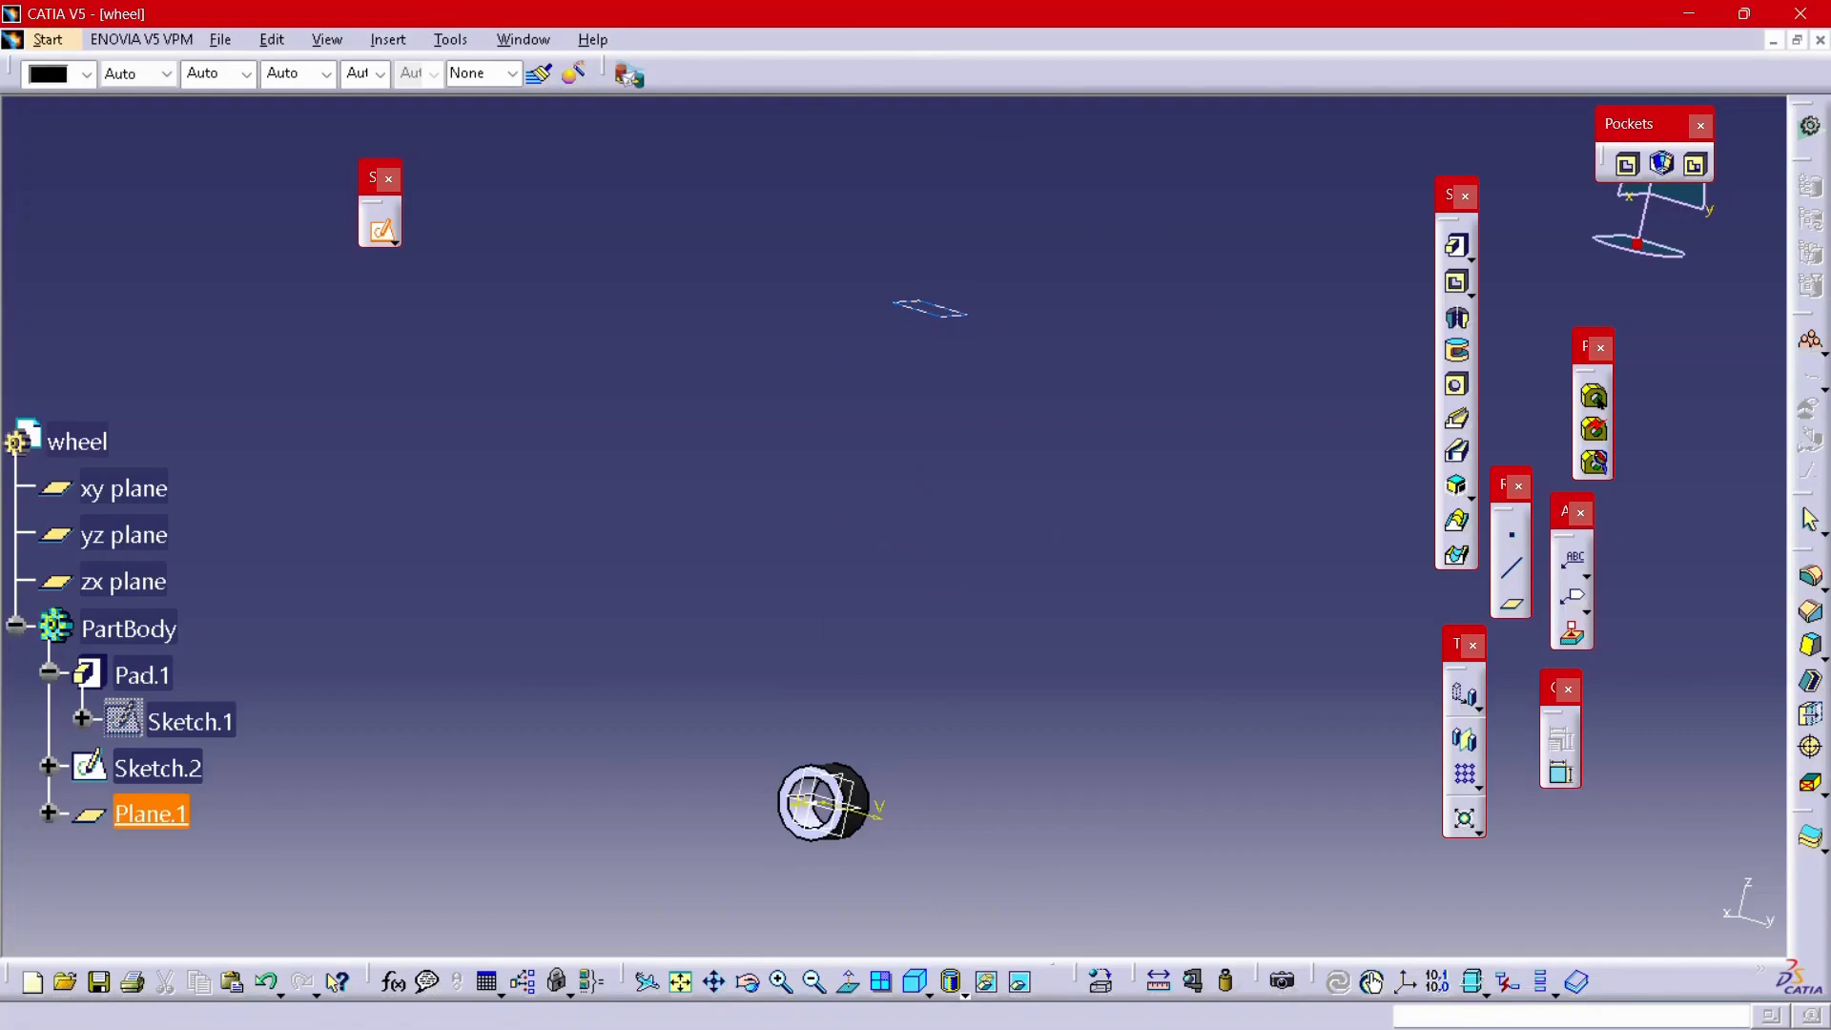
{"action": "left_click", "coordinate": [151, 814]}
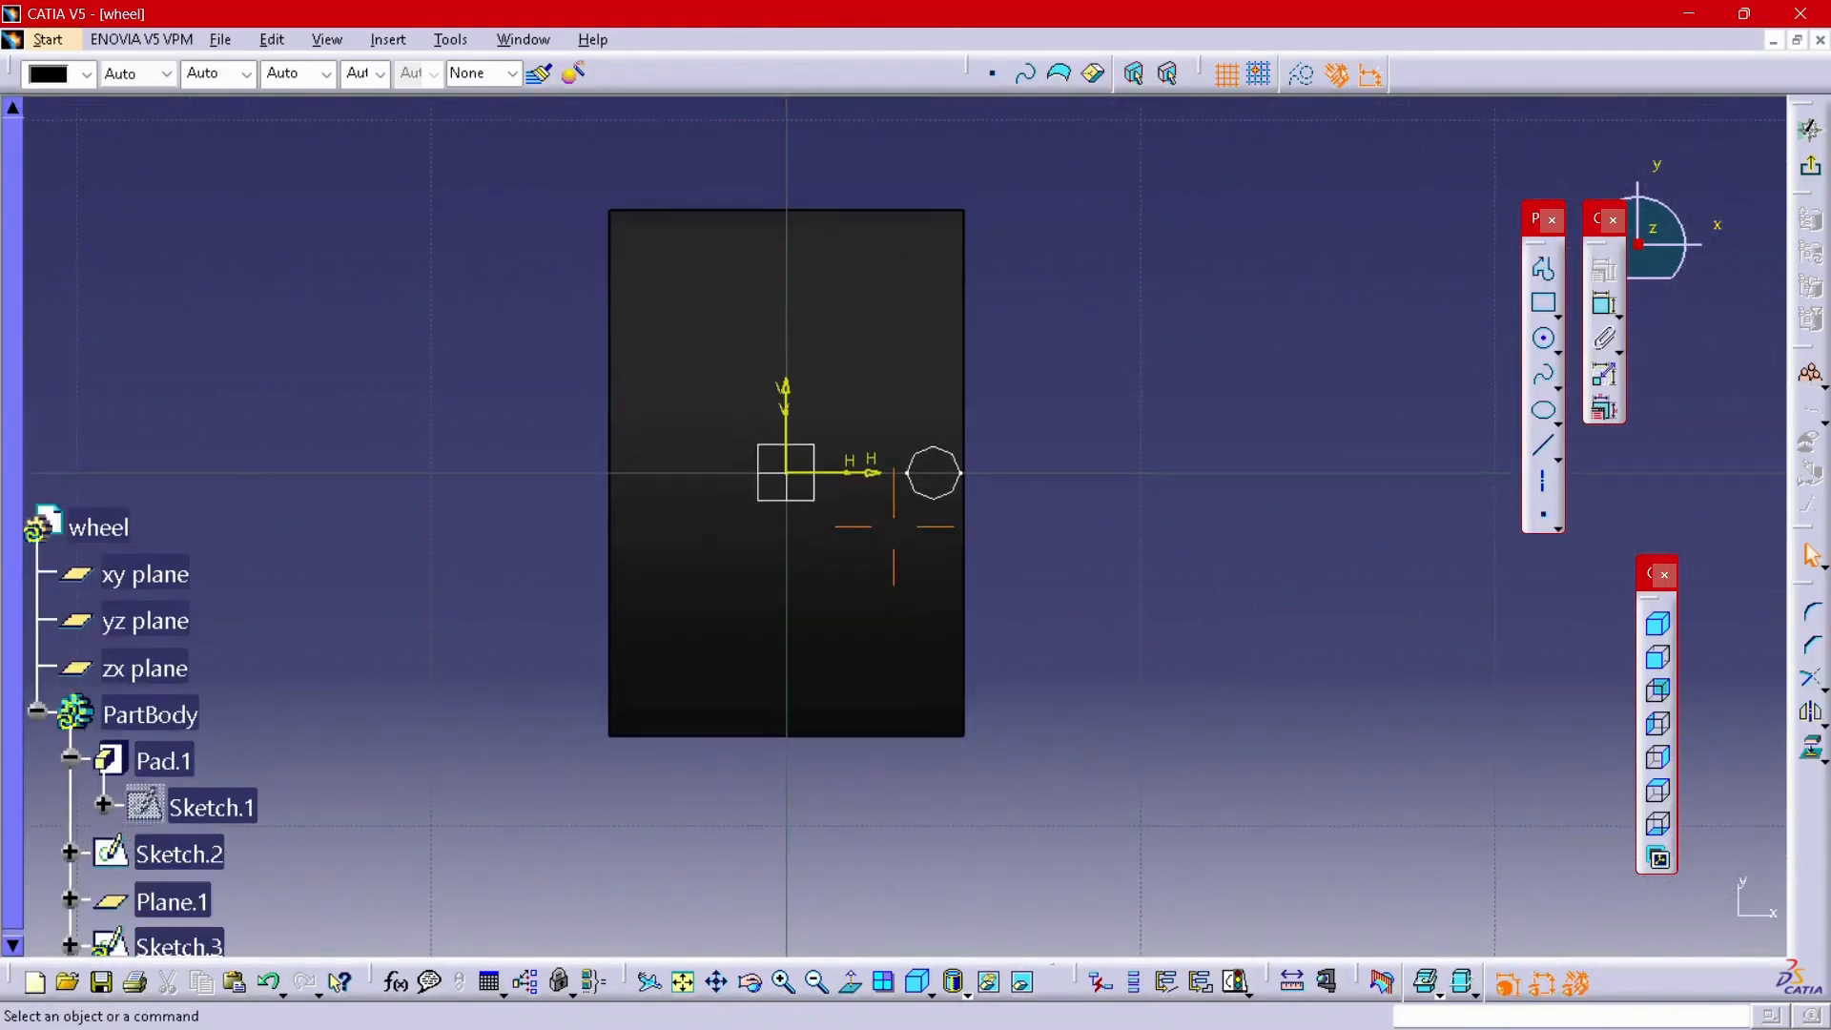
- Sketch a circle about 0.5 mm in diameter on the horizontal axis, centred about 0.5 mm from the origin
{"action": "middle_click_drag", "start_coordinate": [893, 526], "coordinate": [893, 449], "text": "ctrl"}
{"action": "left_click", "coordinate": [1546, 341]}
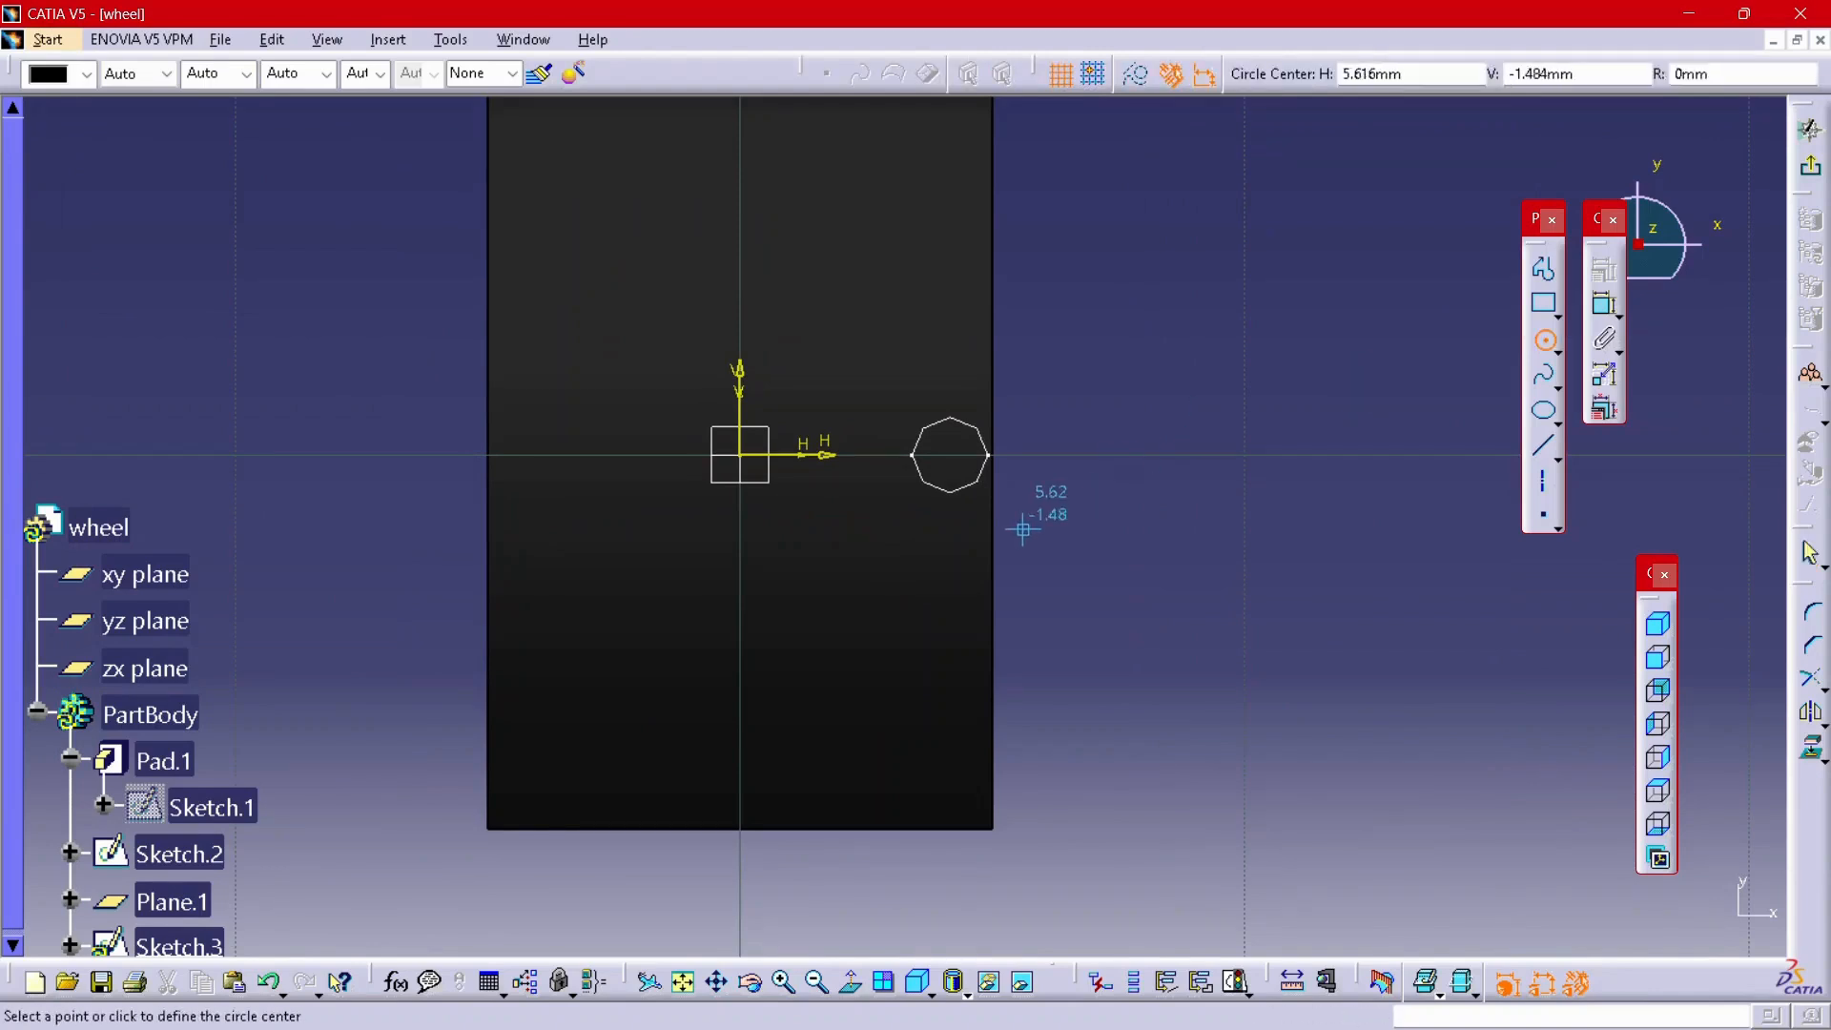
{"action": "mouse_move", "coordinate": [1022, 528]}
{"action": "middle_mouse_down", "text": "ctrl"}
{"action": "mouse_move", "coordinate": [1207, 539]}
{"action": "mouse_move", "coordinate": [1333, 595]}
{"action": "middle_mouse_up", "text": "ctrl"}
{"action": "scroll", "coordinate": [1332, 595], "scroll_direction": "up", "scroll_amount": 1}
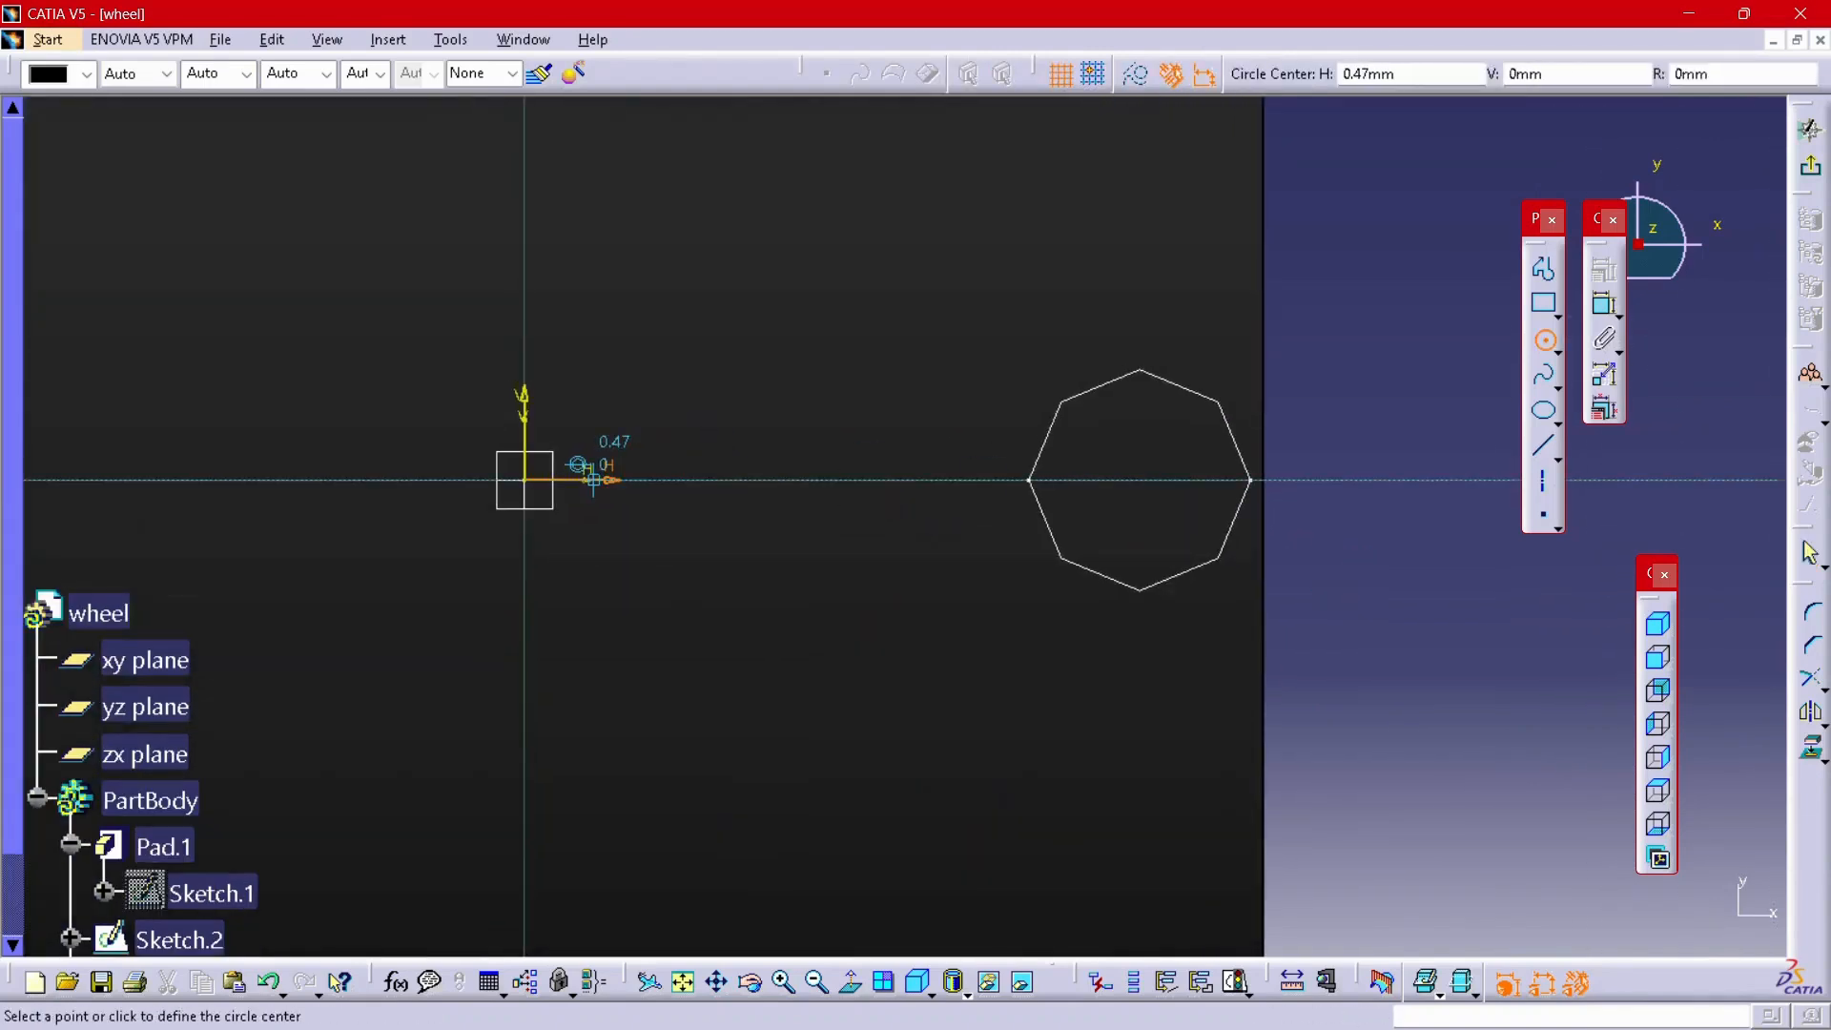
{"action": "left_click", "coordinate": [600, 479]}
{"action": "left_click", "coordinate": [636, 480]}
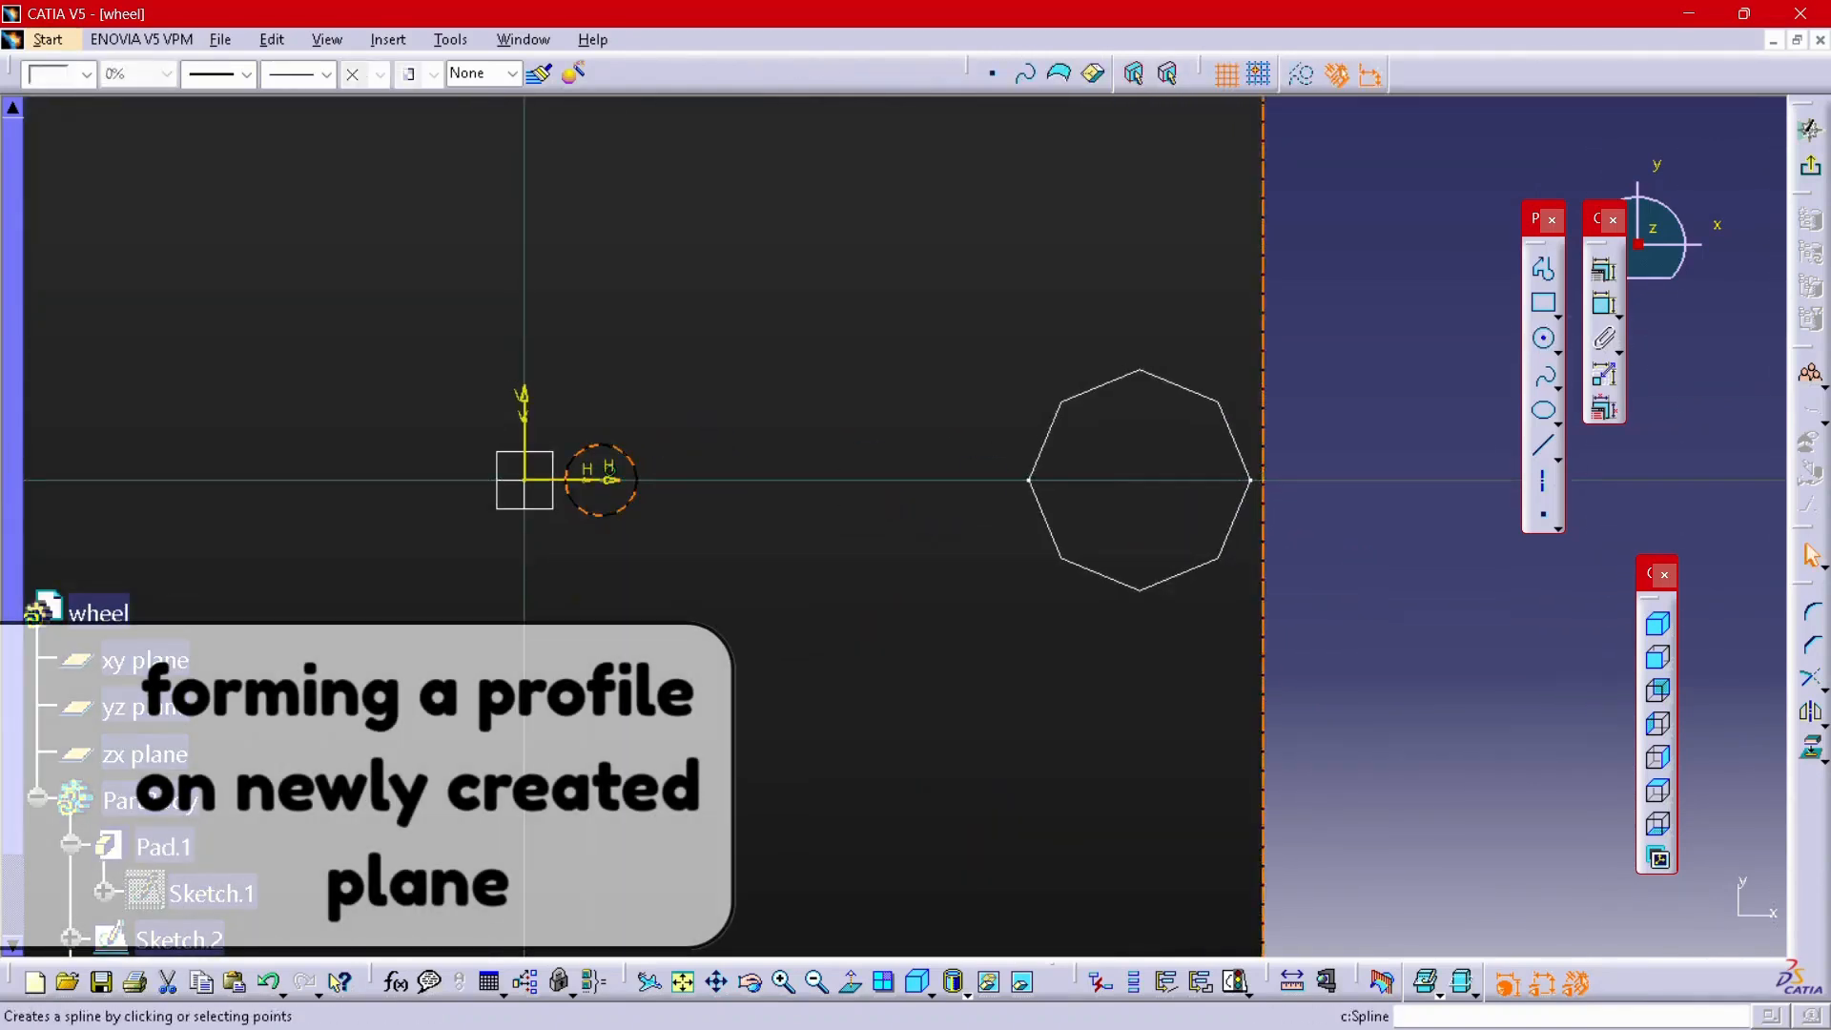
- Set the diameter of the circle beside the origin to 1.5 mm
{"action": "double_click", "coordinate": [1429, 640]}
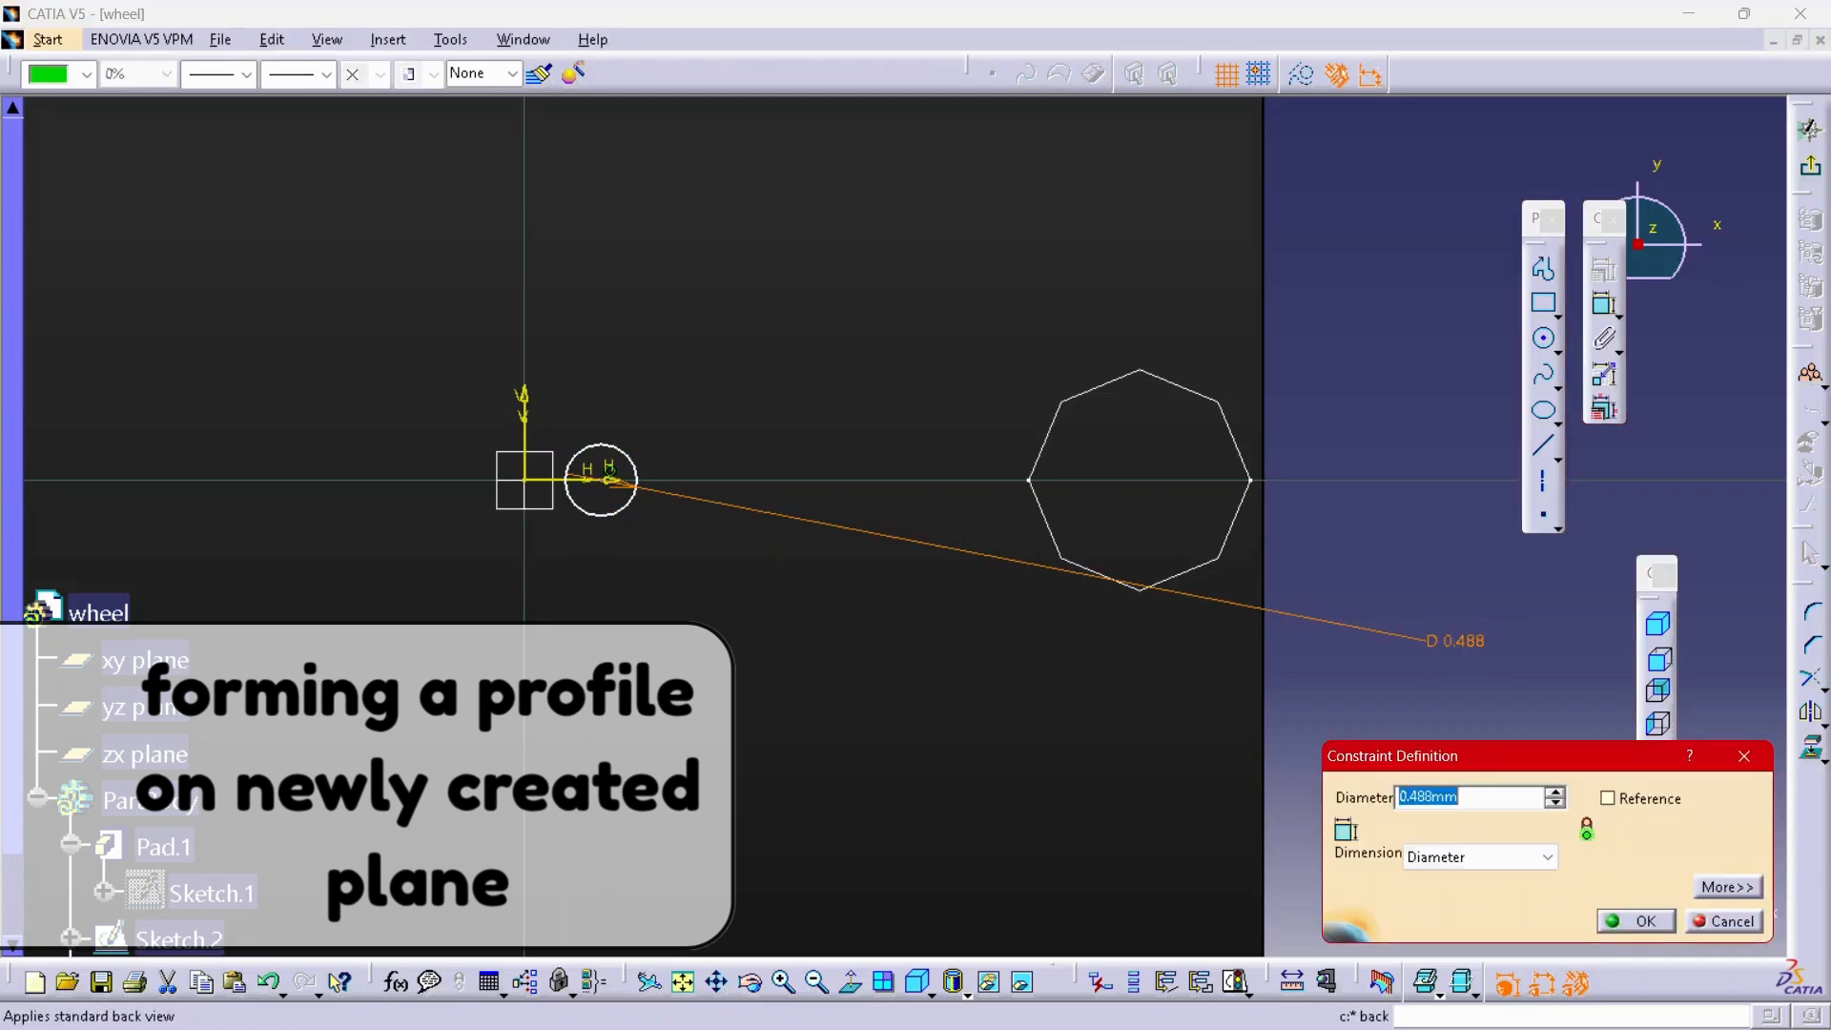
{"action": "type", "text": "1.5"}
{"action": "key", "text": "Return"}
{"action": "middle_click_drag", "start_coordinate": [1068, 535], "coordinate": [1068, 601], "text": "ctrl"}
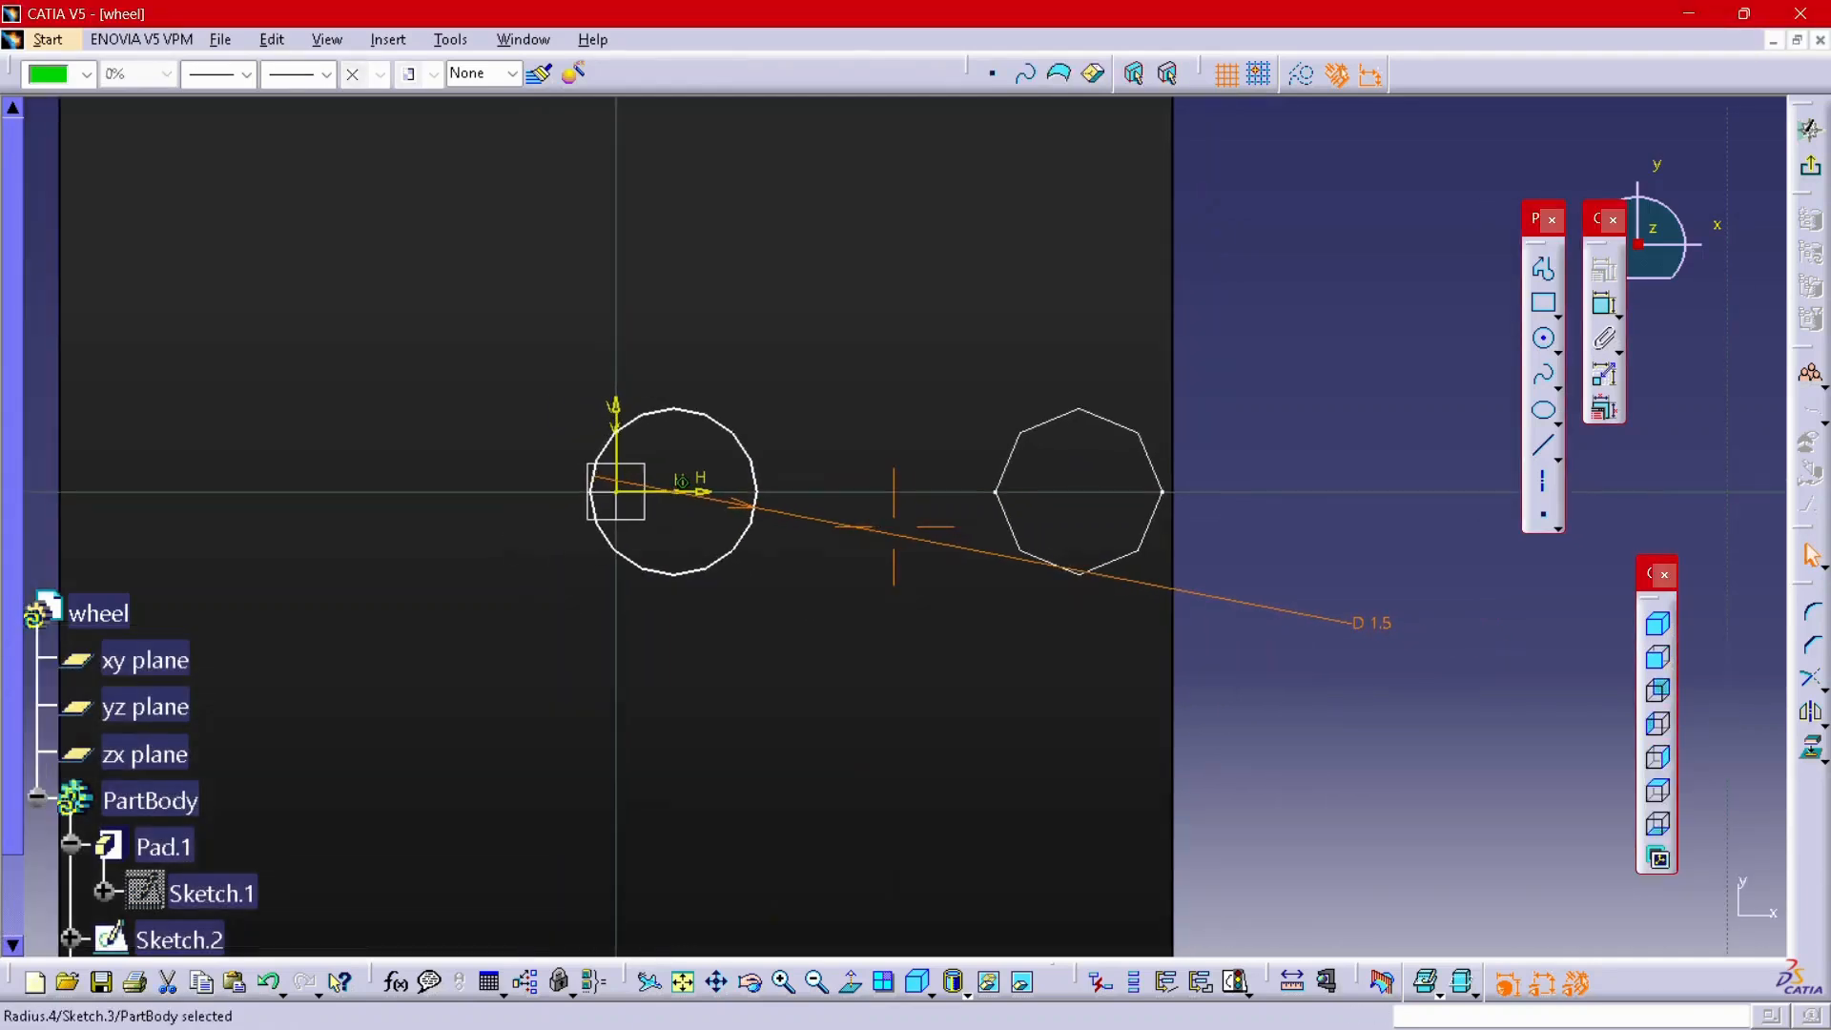
- Move the 1.5 mm circle slightly along the horizontal axis, away from the origin towards the lower sketch's circle
{"action": "left_click", "coordinate": [701, 492]}
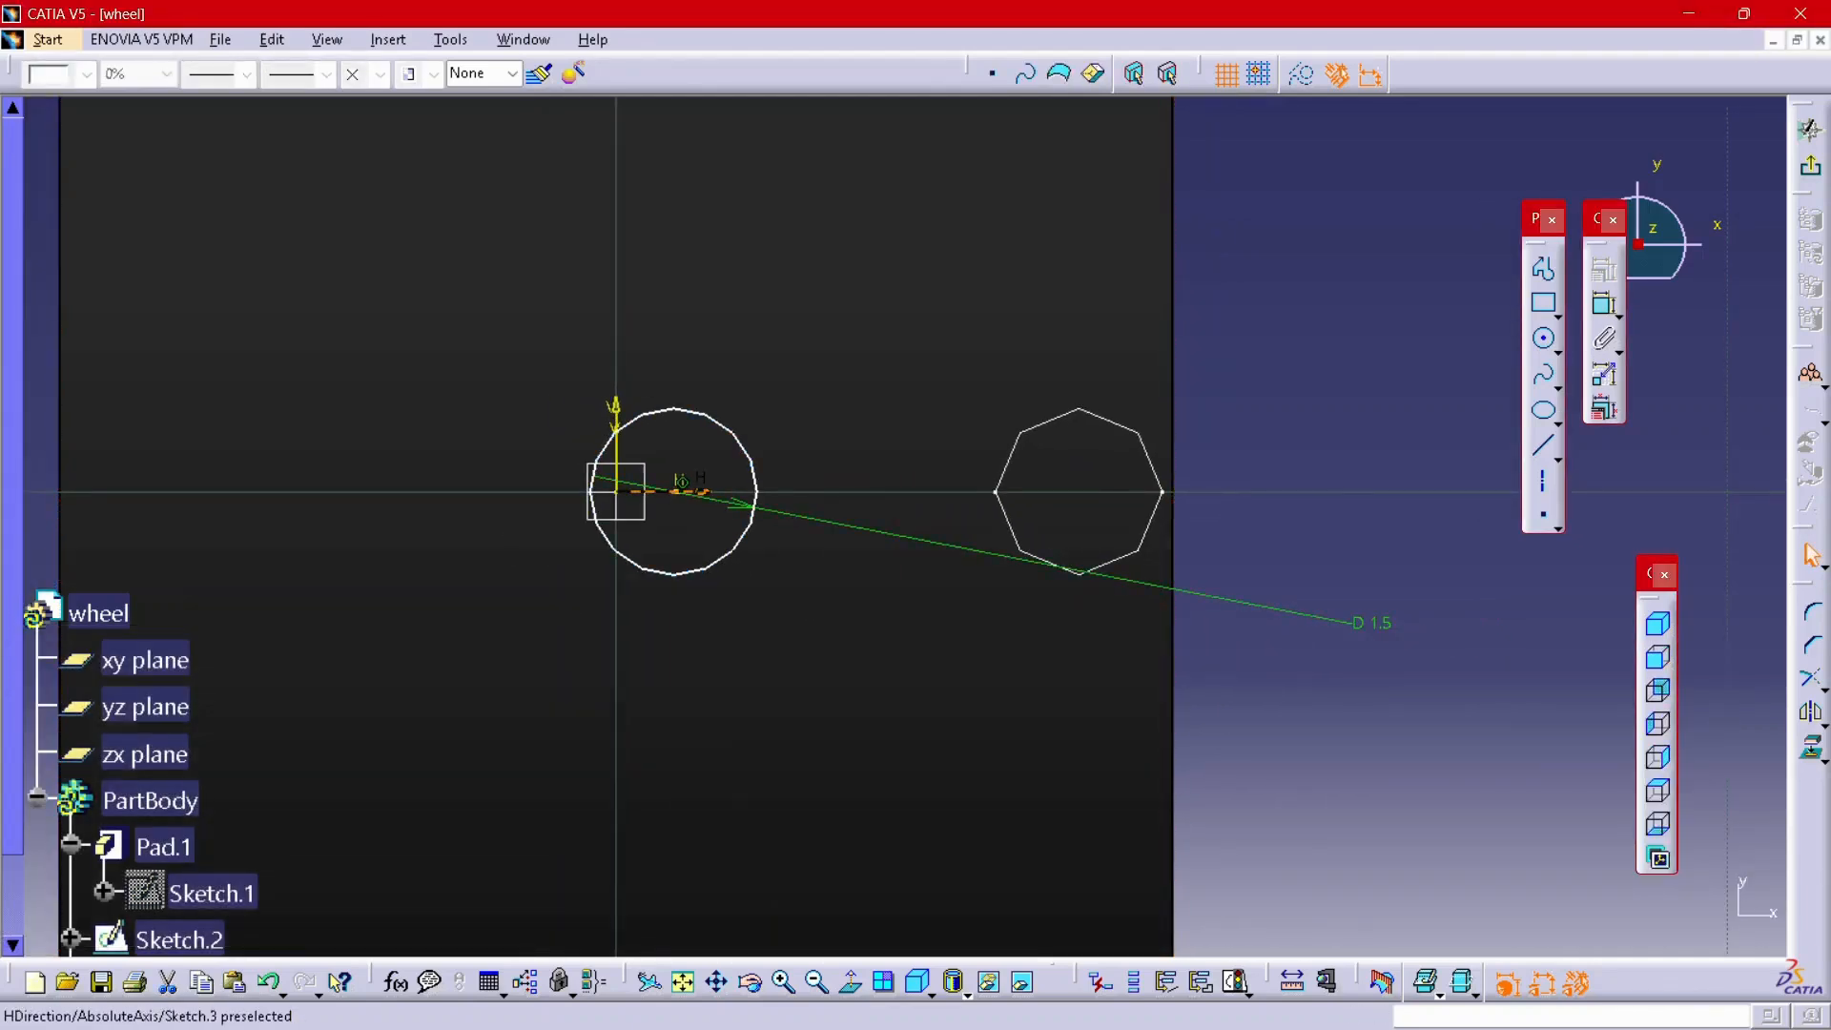
{"action": "mouse_move", "coordinate": [681, 480]}
{"action": "left_mouse_down"}
{"action": "mouse_move", "coordinate": [745, 482]}
{"action": "mouse_move", "coordinate": [726, 483]}
{"action": "left_mouse_up"}
{"action": "left_click", "coordinate": [1336, 381]}
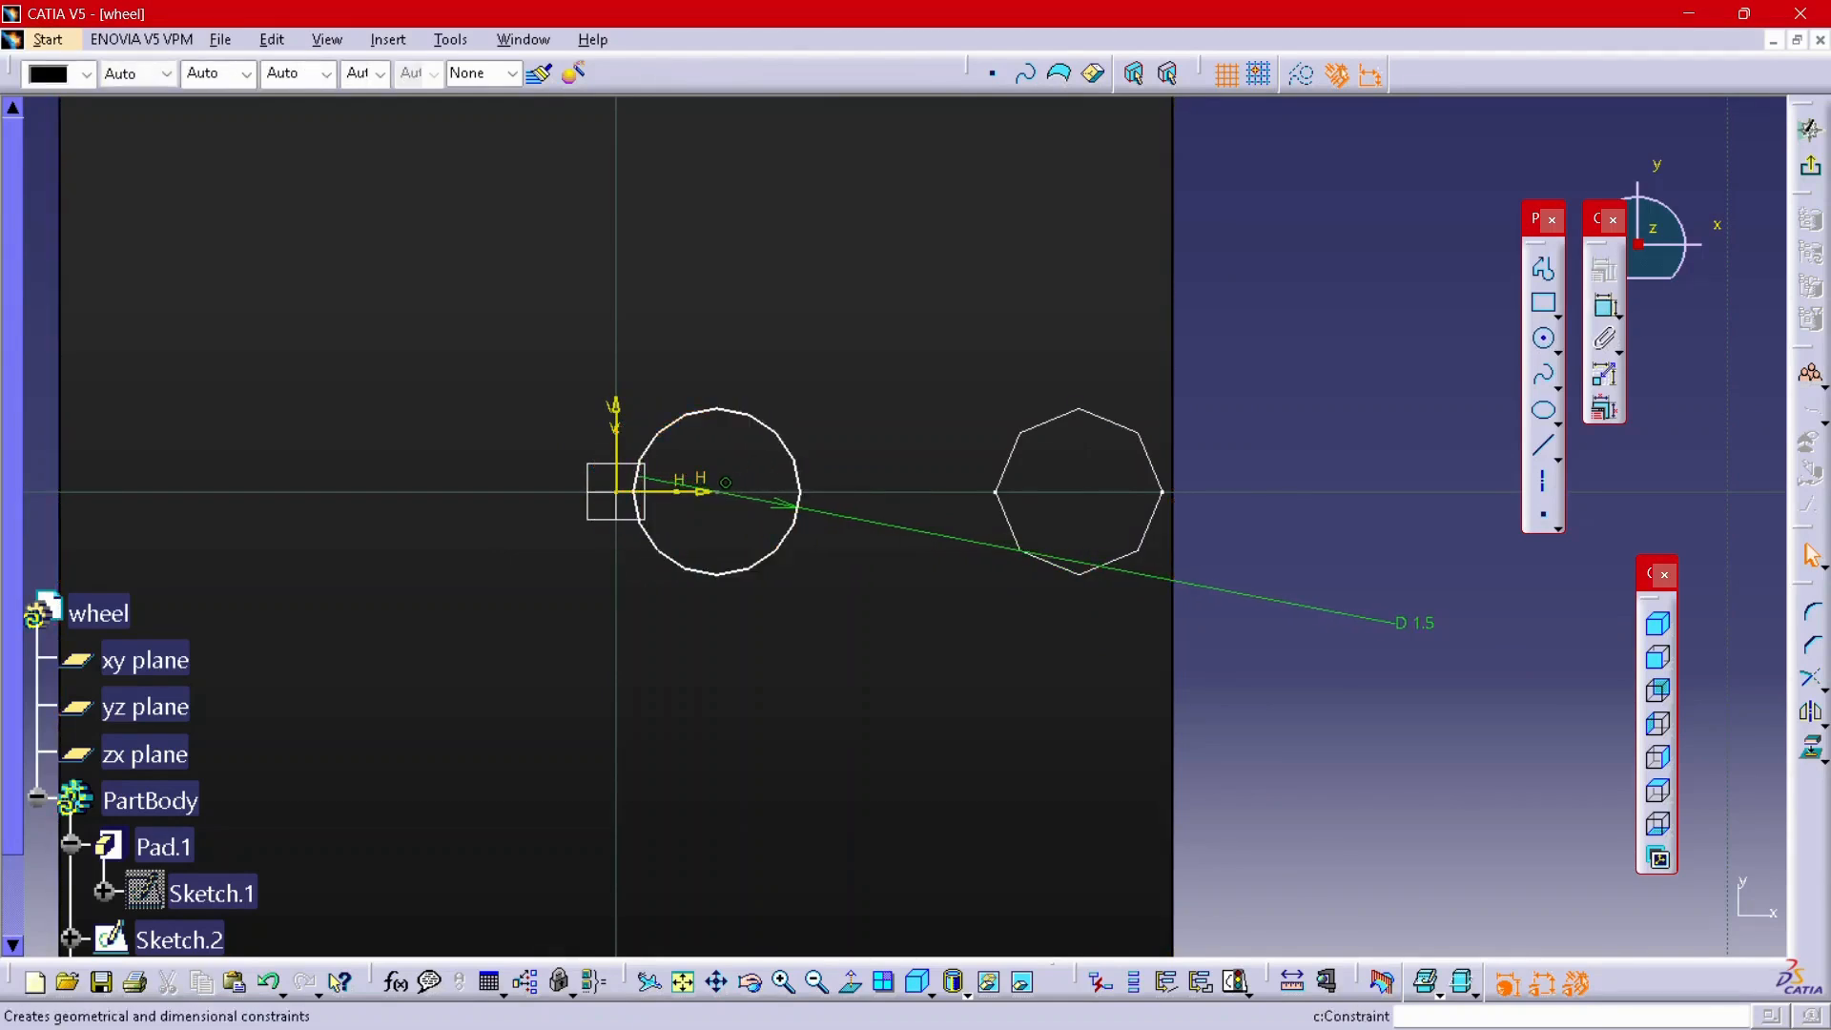
{"action": "left_click", "coordinate": [1605, 303]}
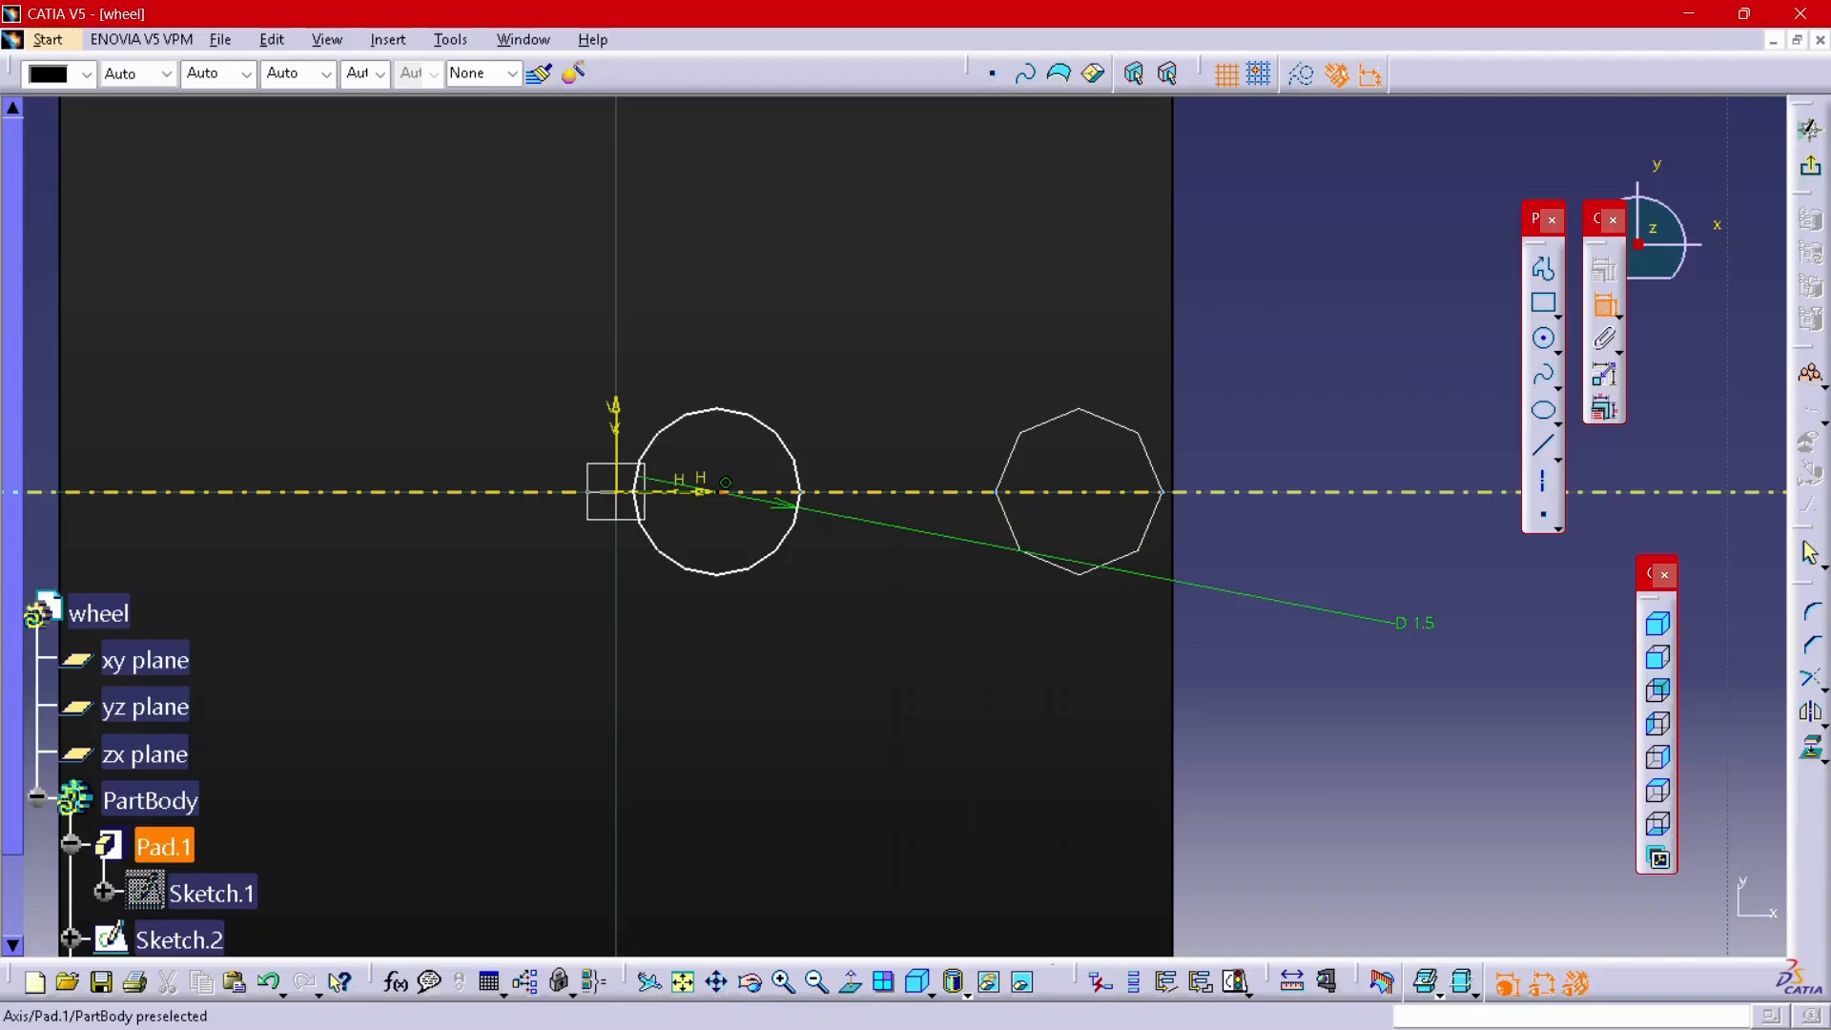
{"action": "left_click", "coordinate": [1112, 423]}
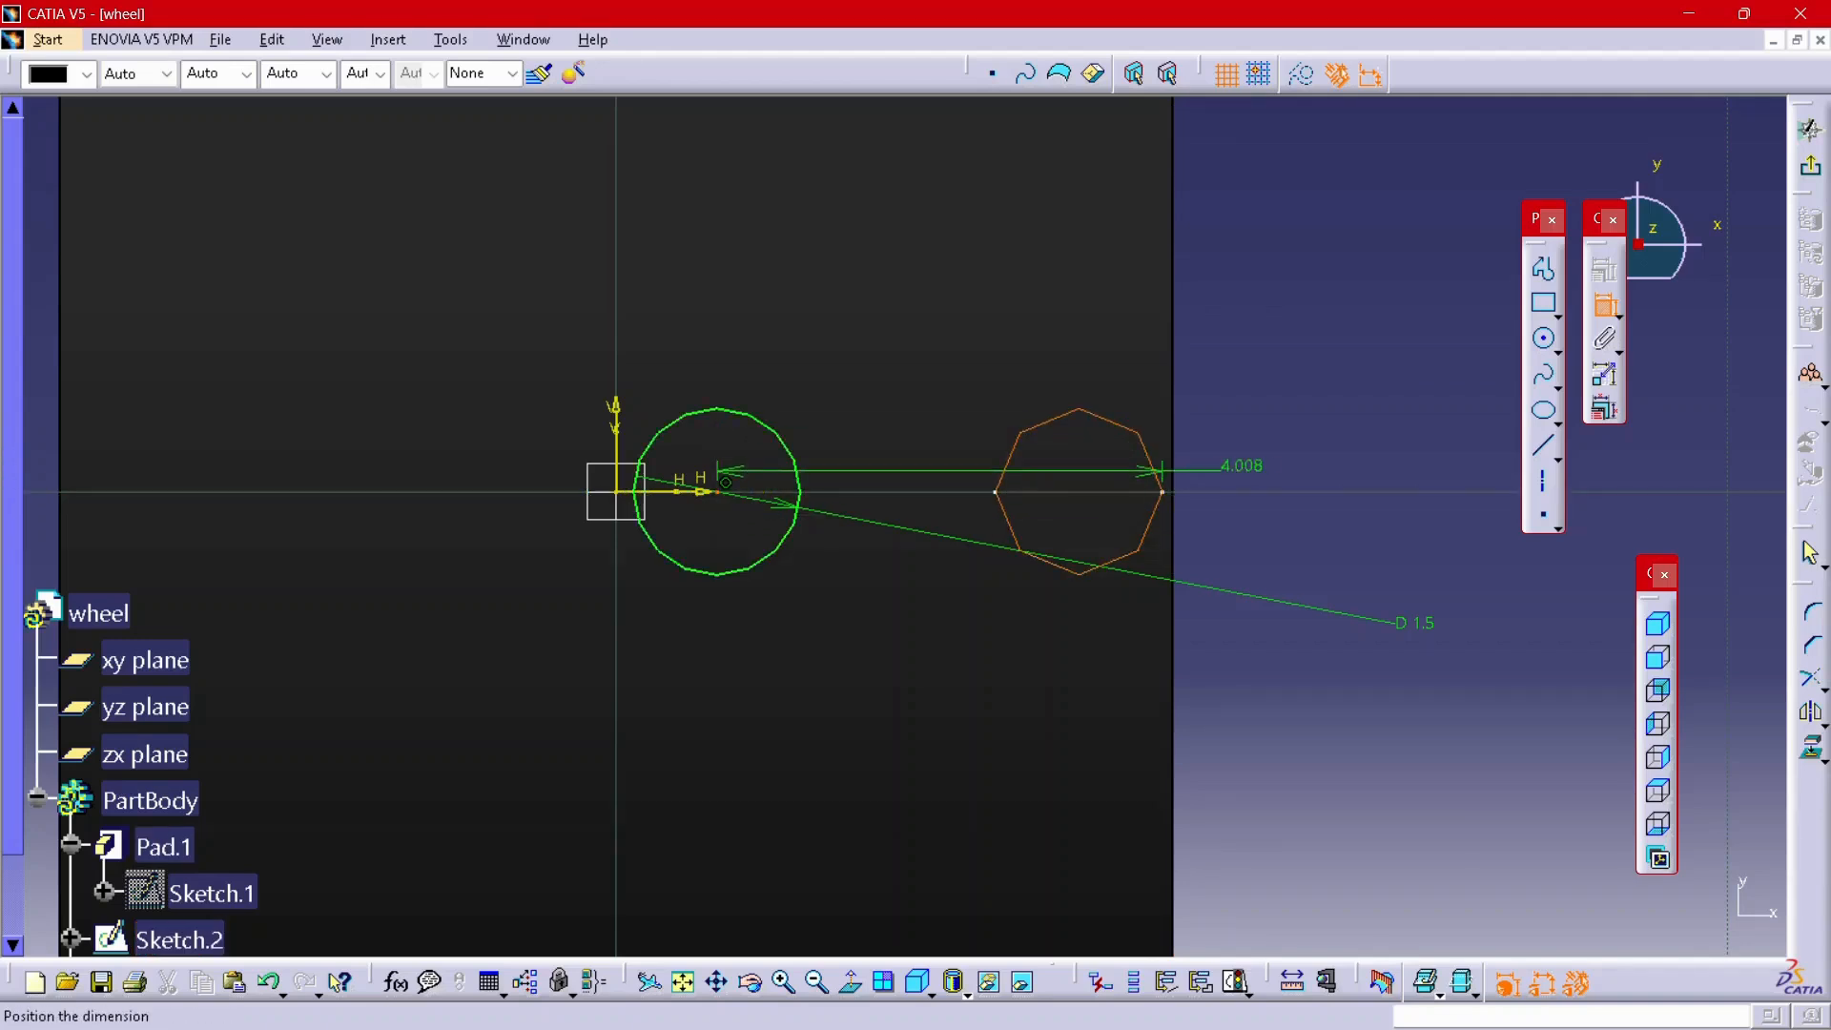
{"action": "key", "text": "Escape"}
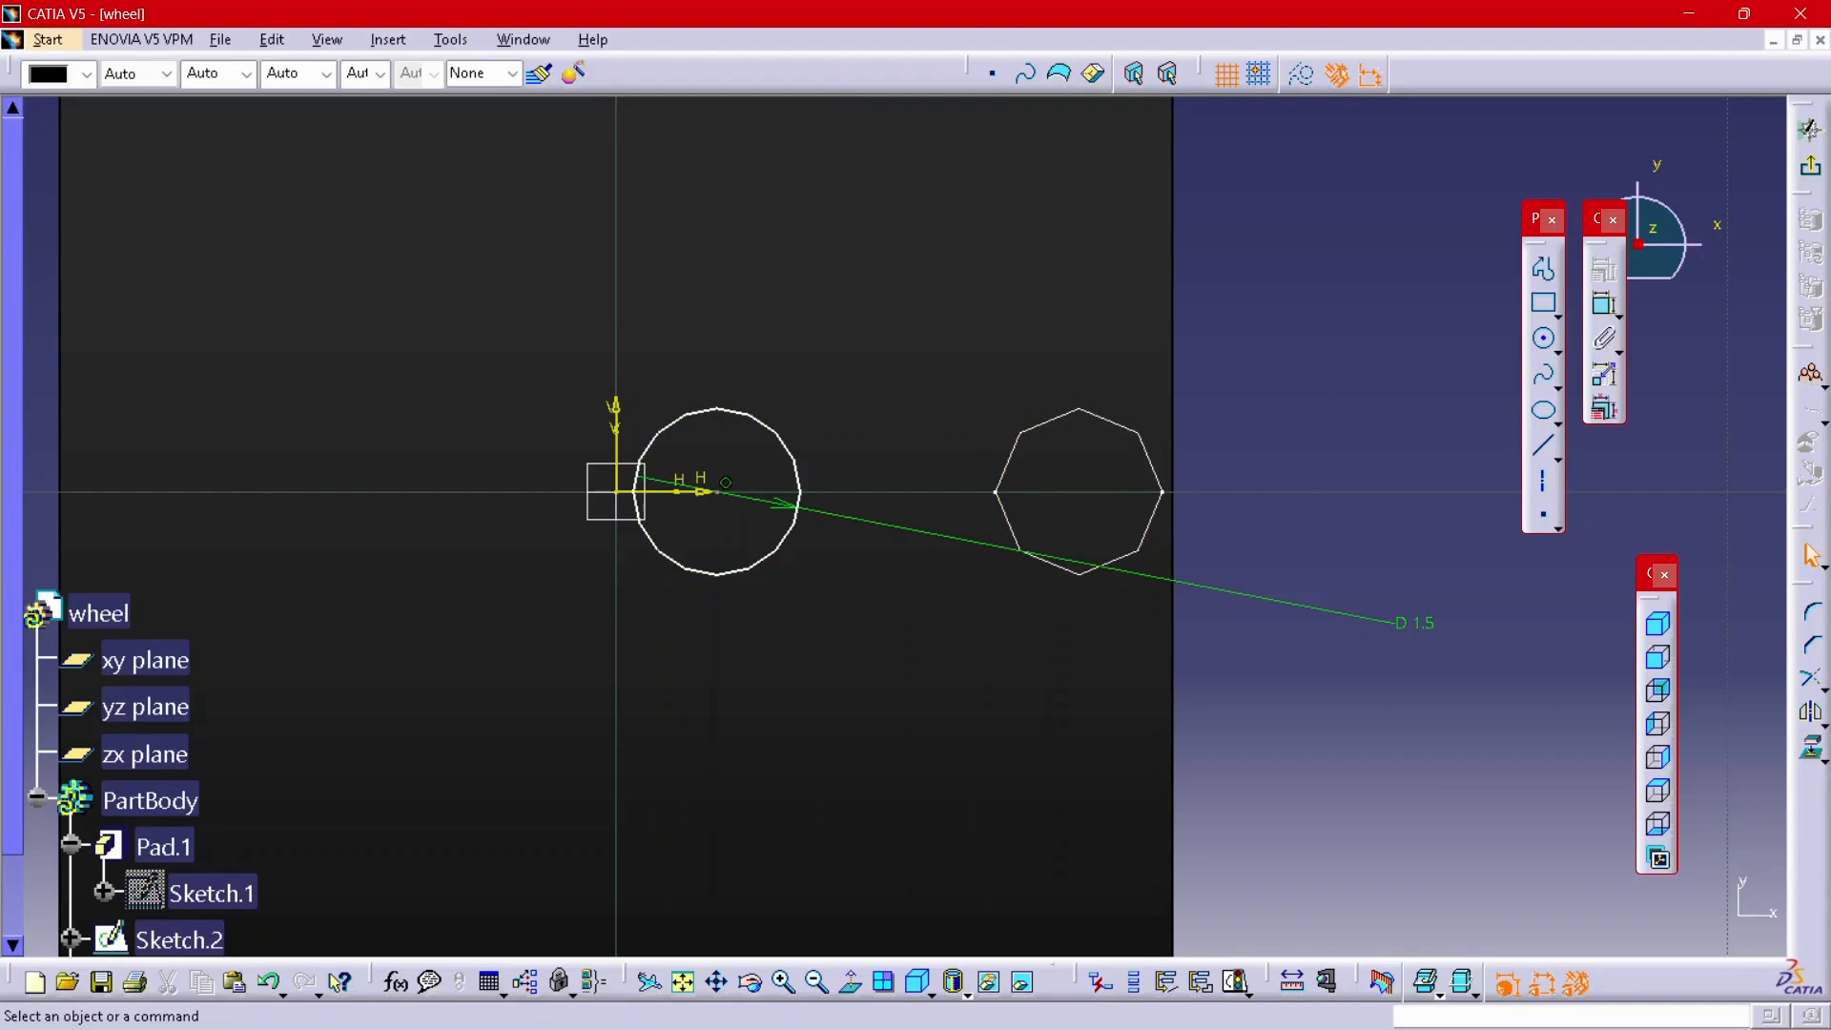
{"action": "middle_click_drag", "start_coordinate": [1304, 412], "coordinate": [1305, 334], "text": "ctrl"}
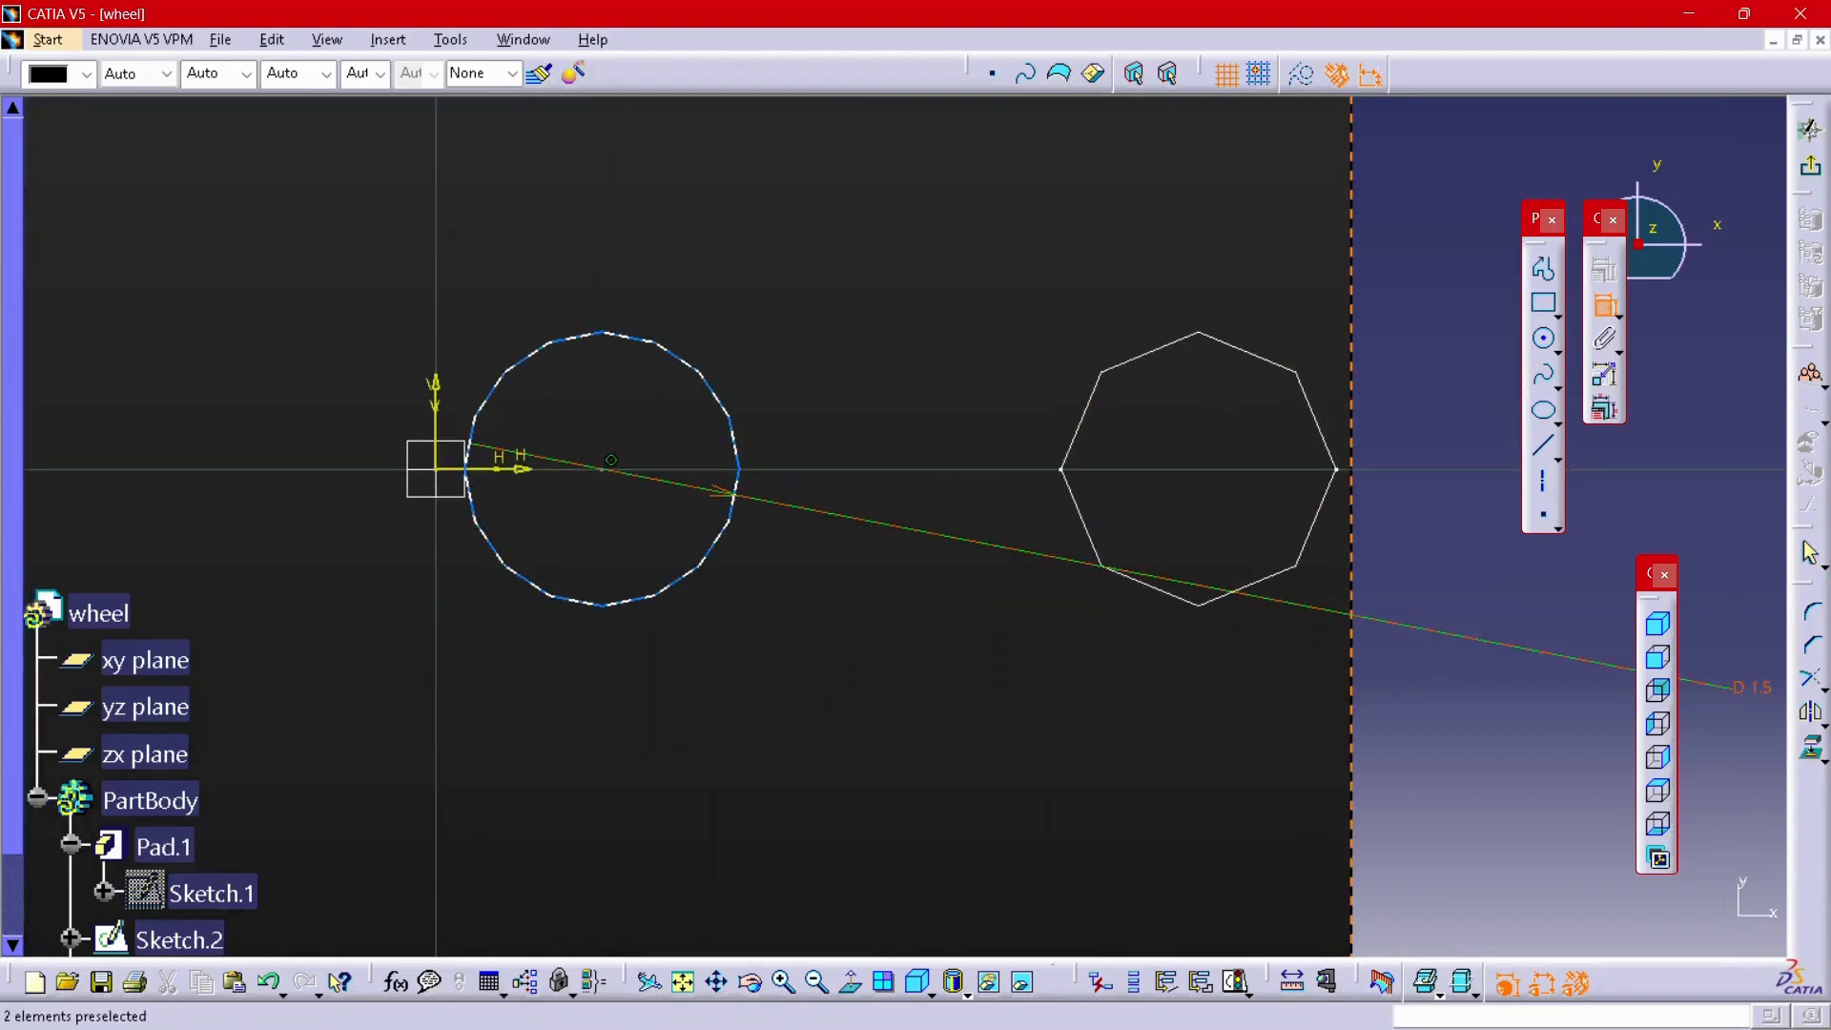
{"action": "left_click", "coordinate": [1218, 470]}
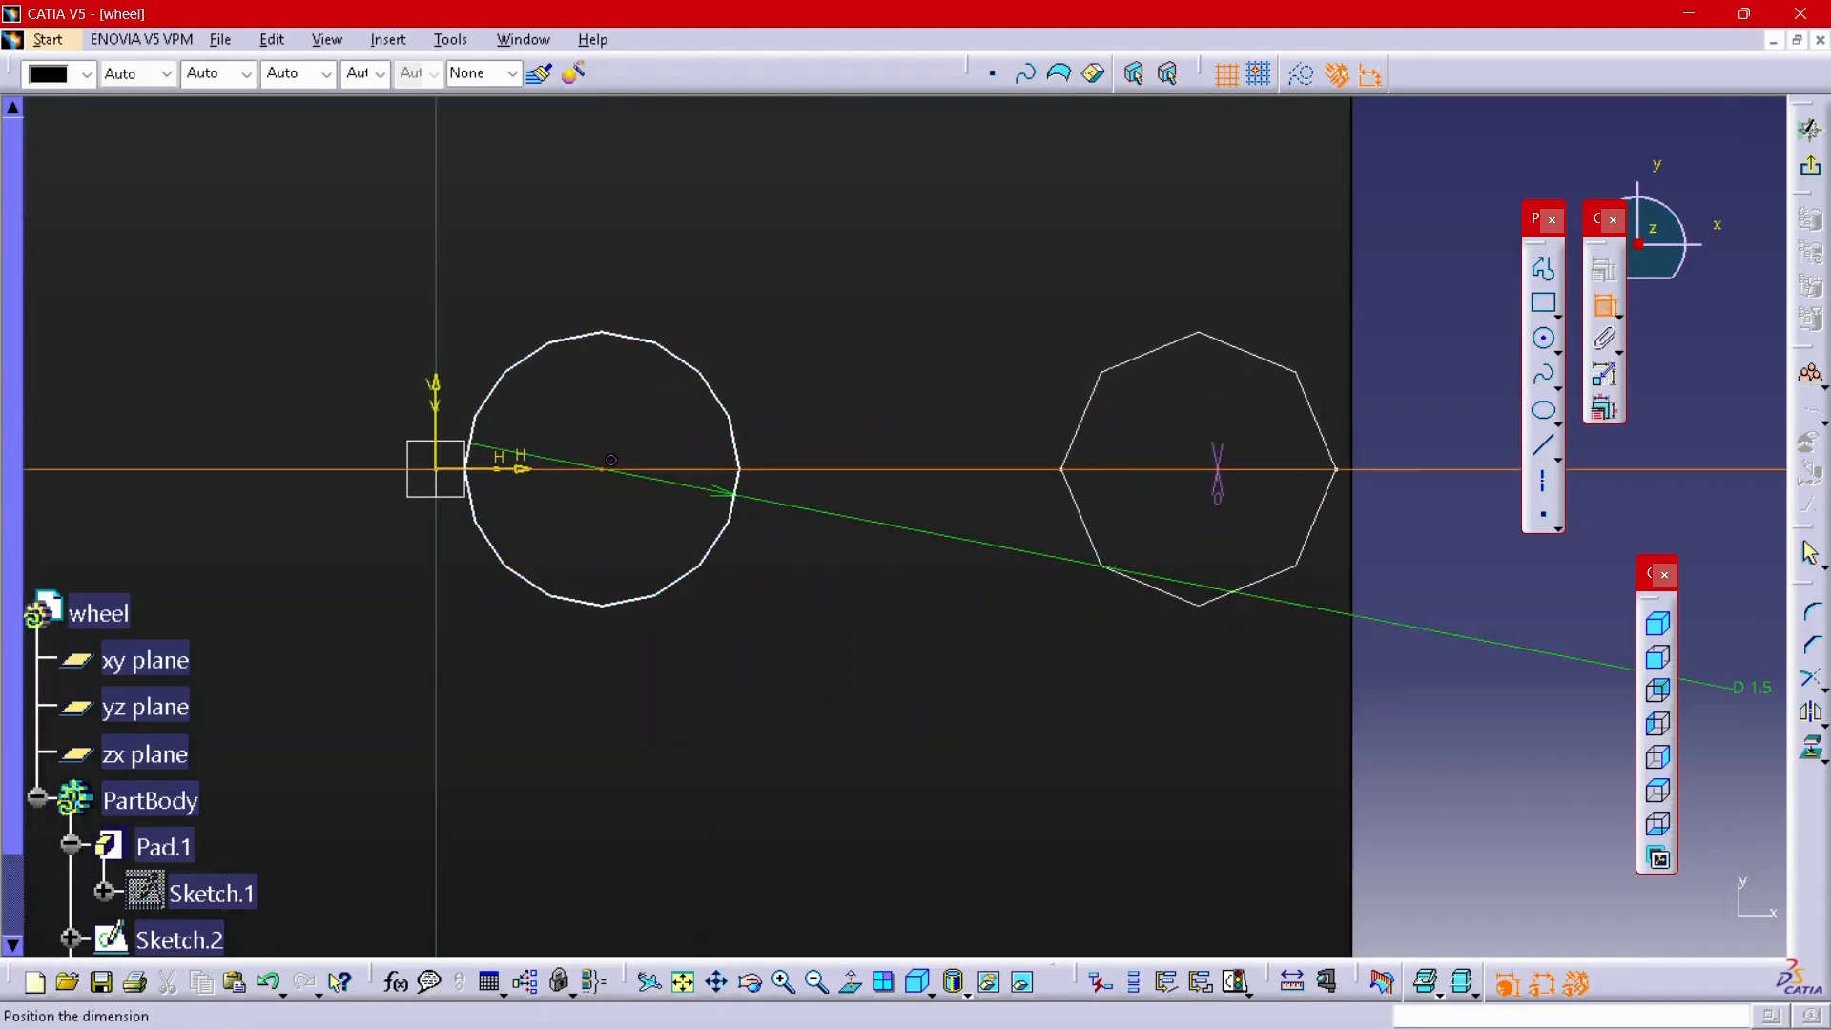
{"action": "key", "text": "Escape"}
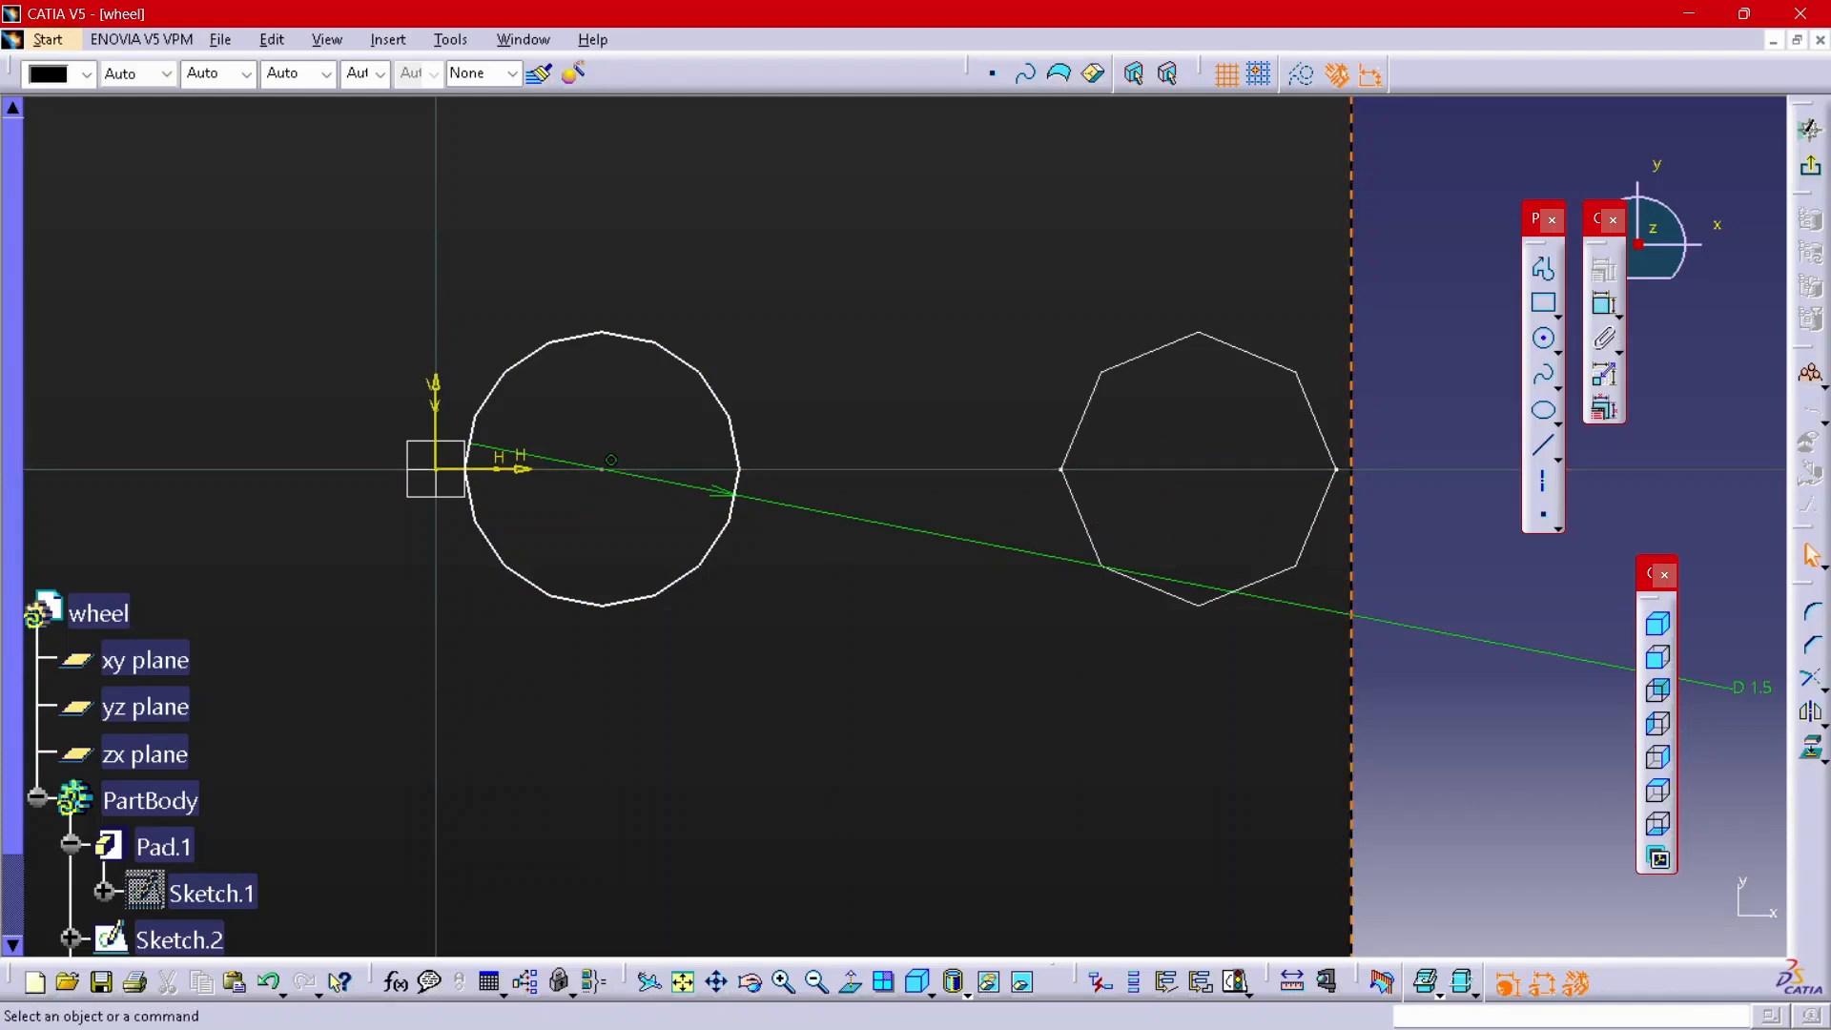
- Exit the sketch on the offset plane and return to the 3D part
{"action": "middle_click_drag", "start_coordinate": [1331, 649], "coordinate": [1331, 820], "text": "ctrl"}
{"action": "middle_click", "coordinate": [1331, 762]}
{"action": "scroll", "coordinate": [1331, 763], "scroll_direction": "up", "scroll_amount": 1}
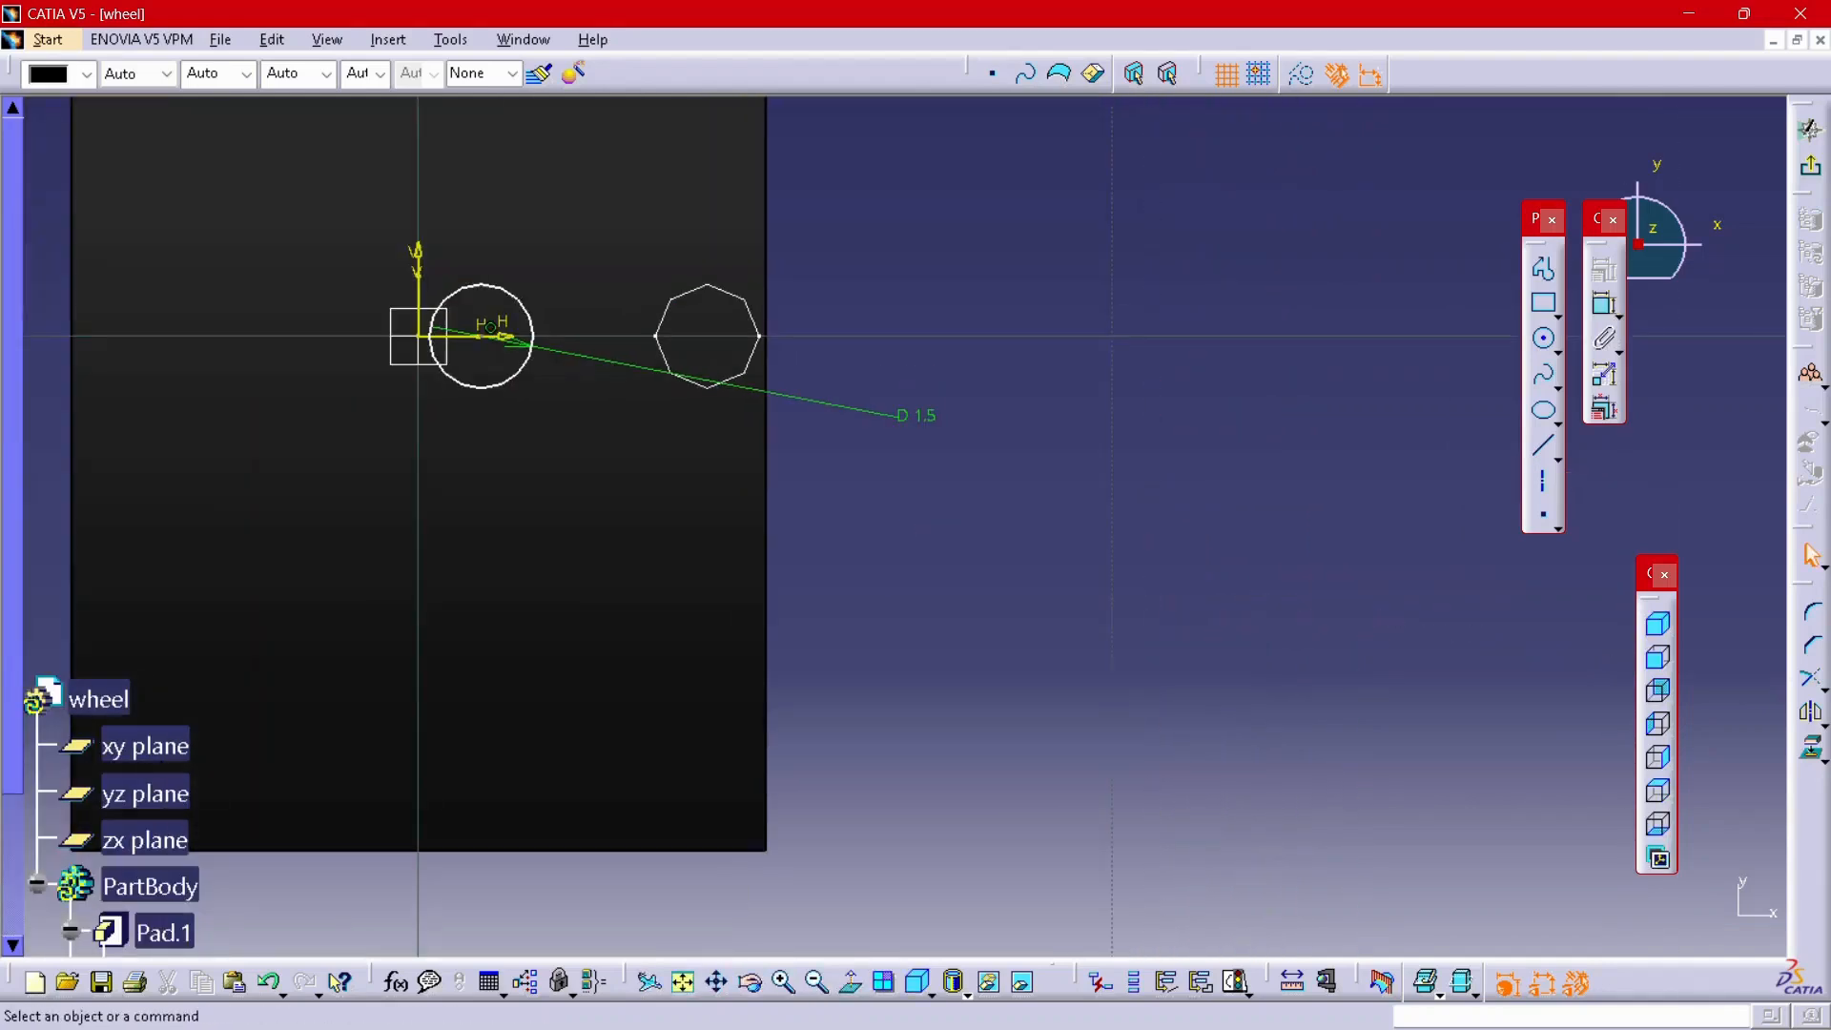
{"action": "left_click", "coordinate": [1811, 168]}
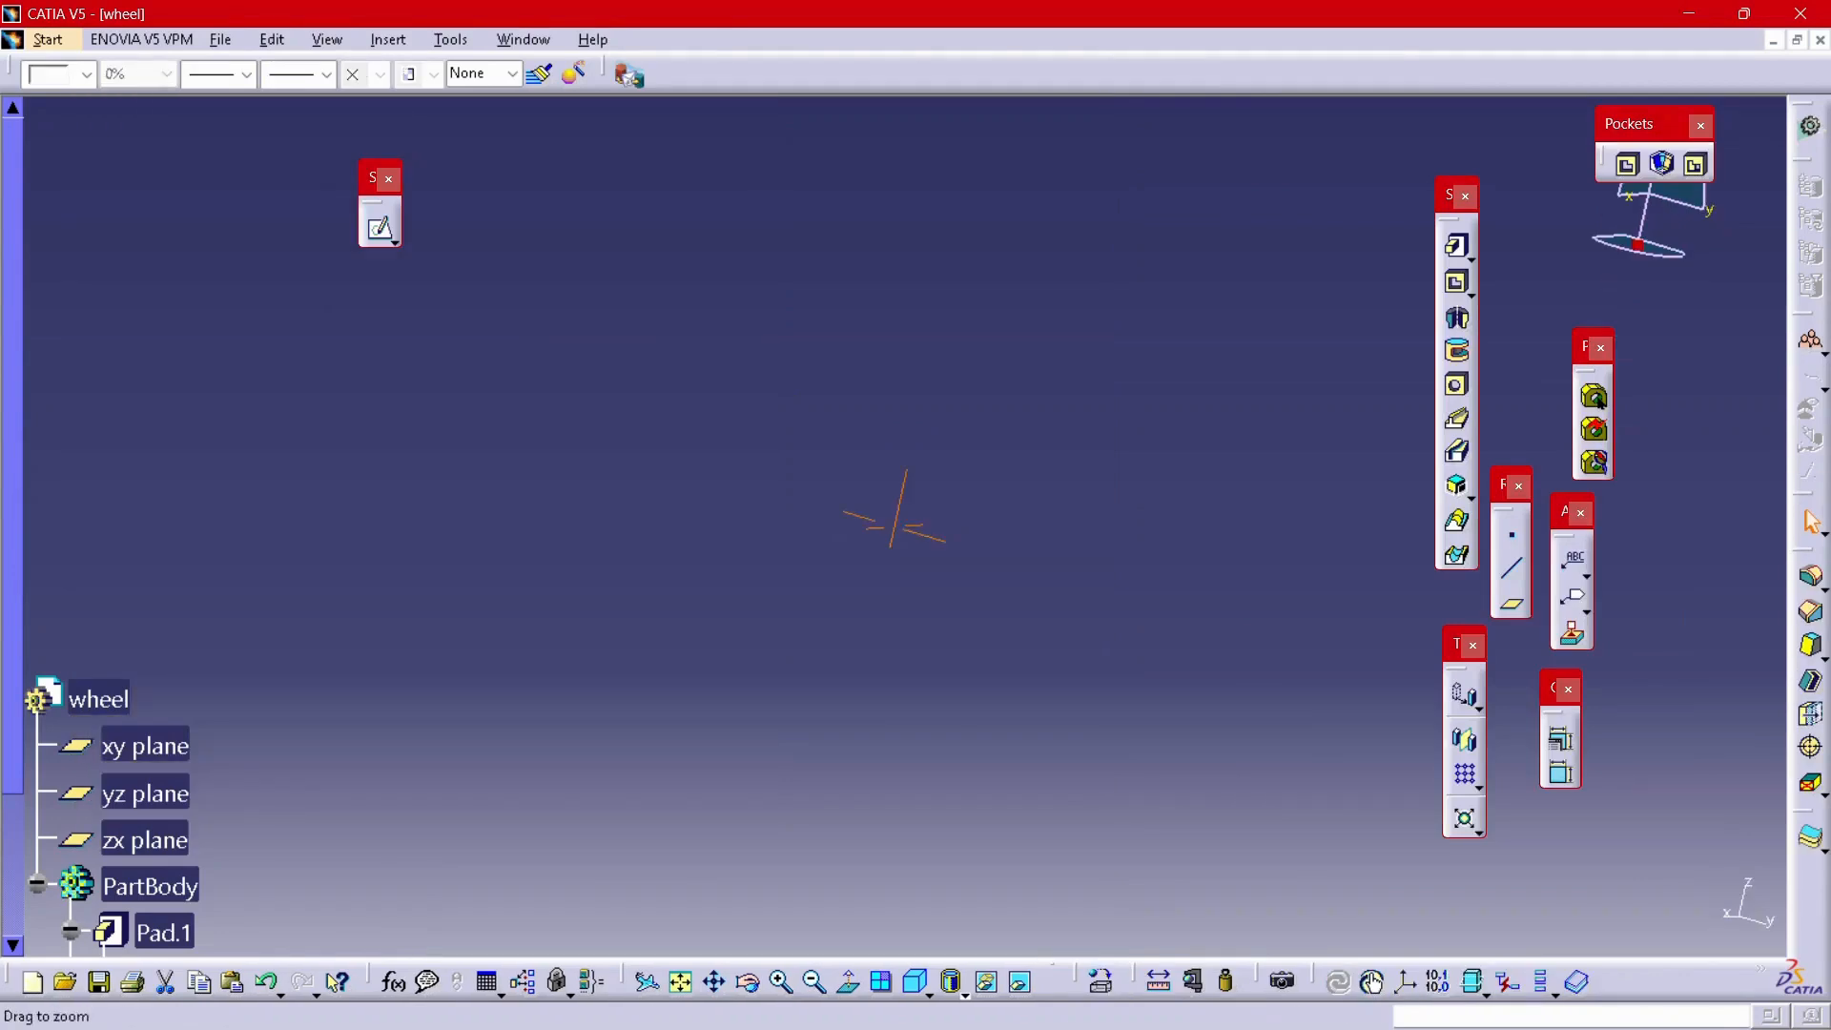
{"action": "middle_click_drag", "start_coordinate": [825, 381], "coordinate": [1065, 325], "text": "ctrl"}
{"action": "middle_click", "coordinate": [825, 716]}
{"action": "middle_click", "coordinate": [1064, 324]}
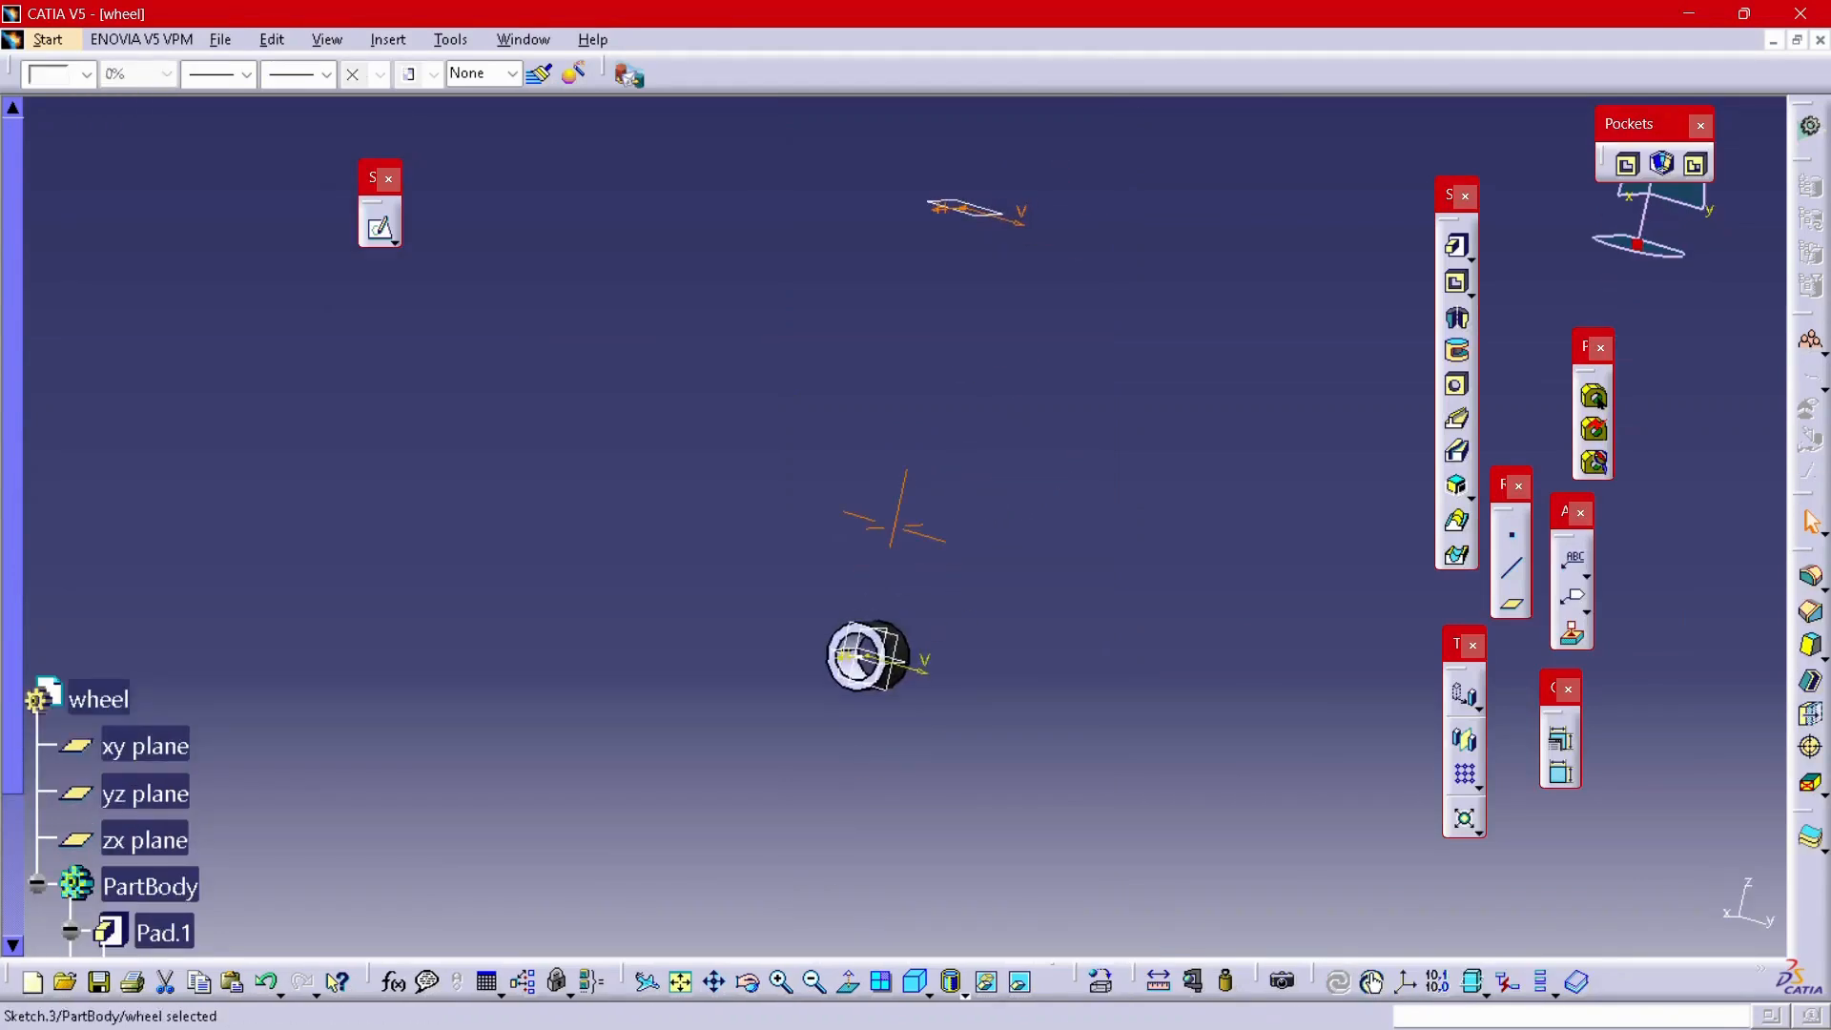
{"action": "middle_click_drag", "start_coordinate": [868, 906], "coordinate": [857, 786], "text": "ctrl"}
{"action": "middle_click", "coordinate": [858, 786]}
{"action": "left_click", "coordinate": [379, 227]}
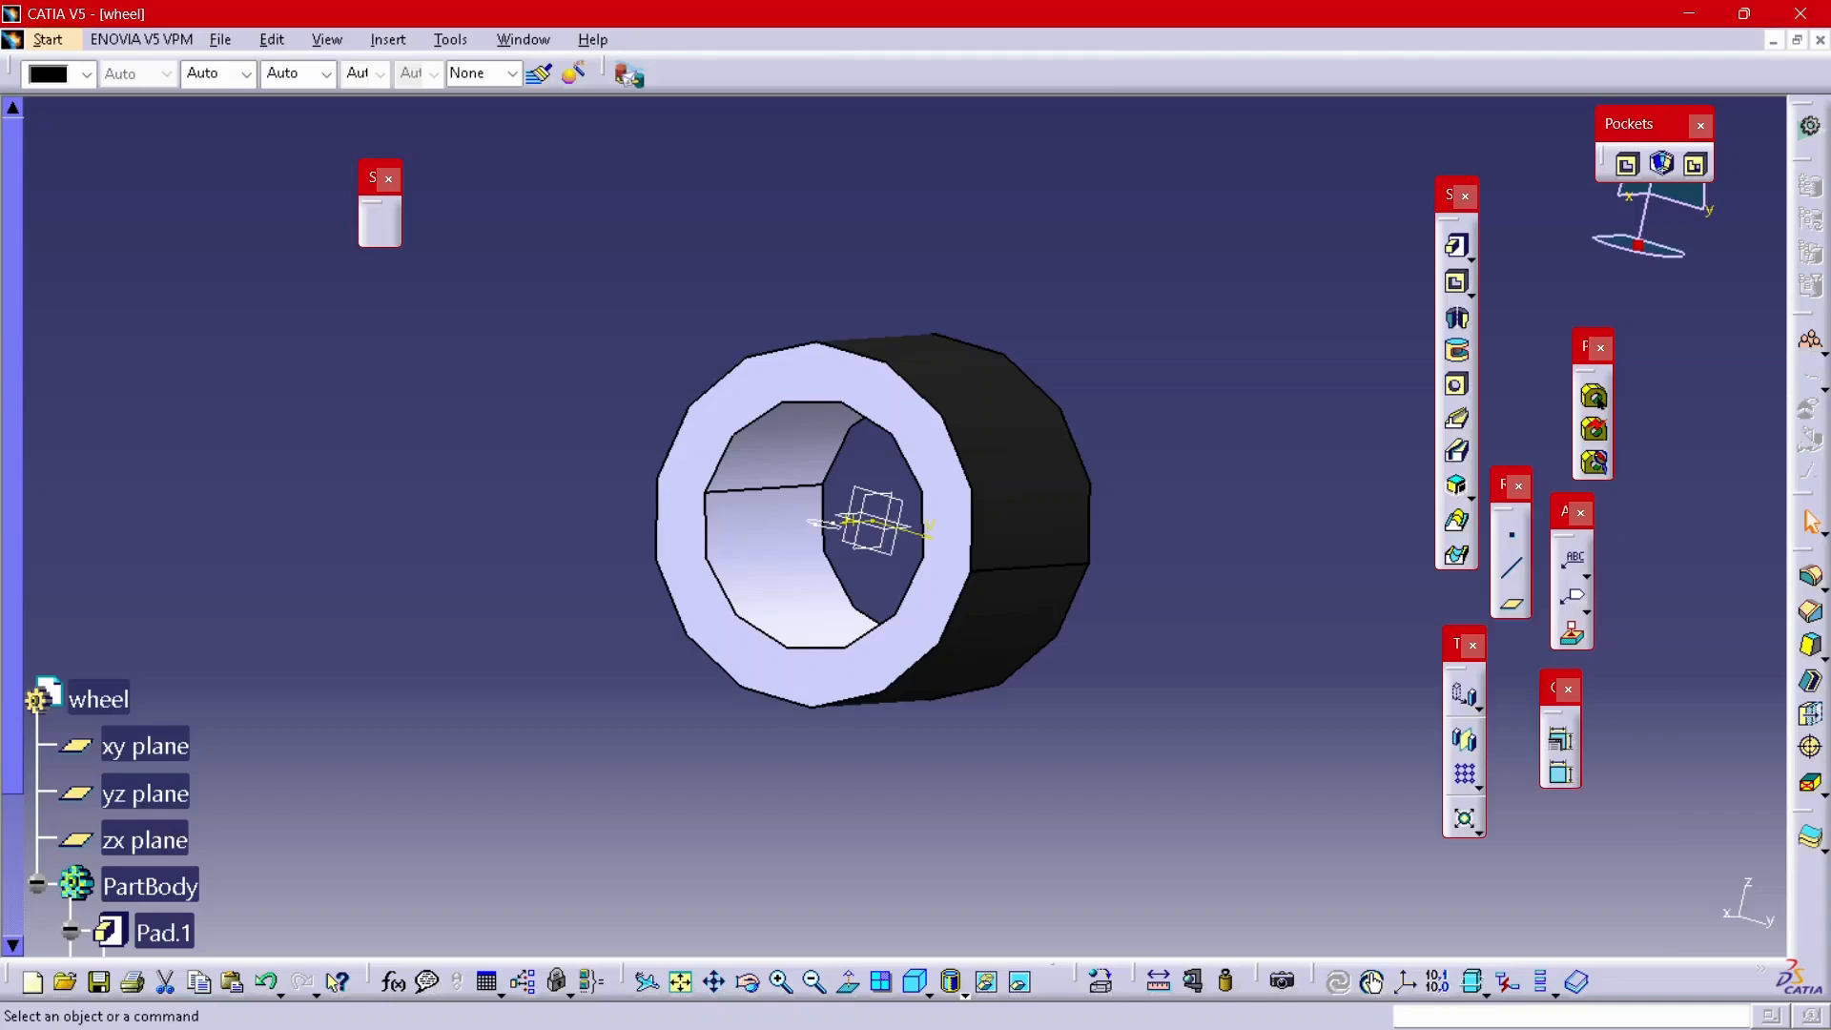
{"action": "left_click", "coordinate": [1811, 167]}
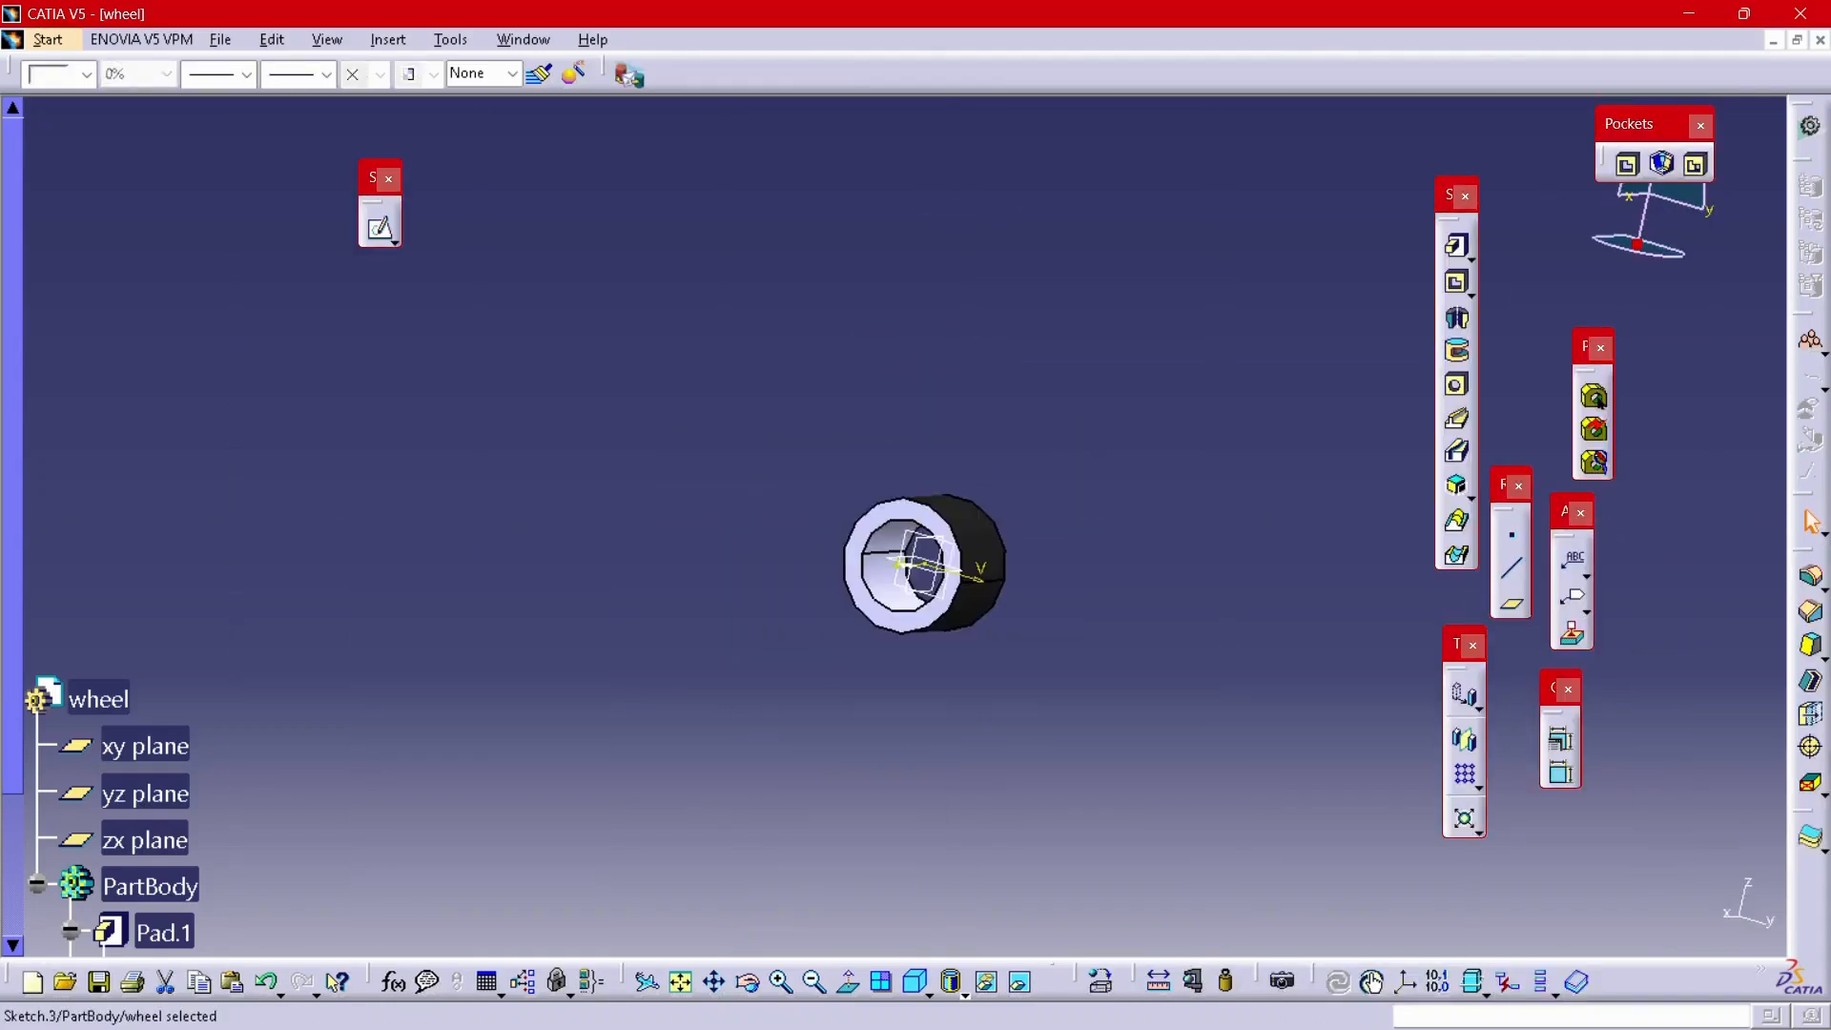
- On the zx plane, sketch a horizontal reference axis line from the origin to beyond the hub ring's edge, and exit the sketch
{"action": "left_click", "coordinate": [381, 229]}
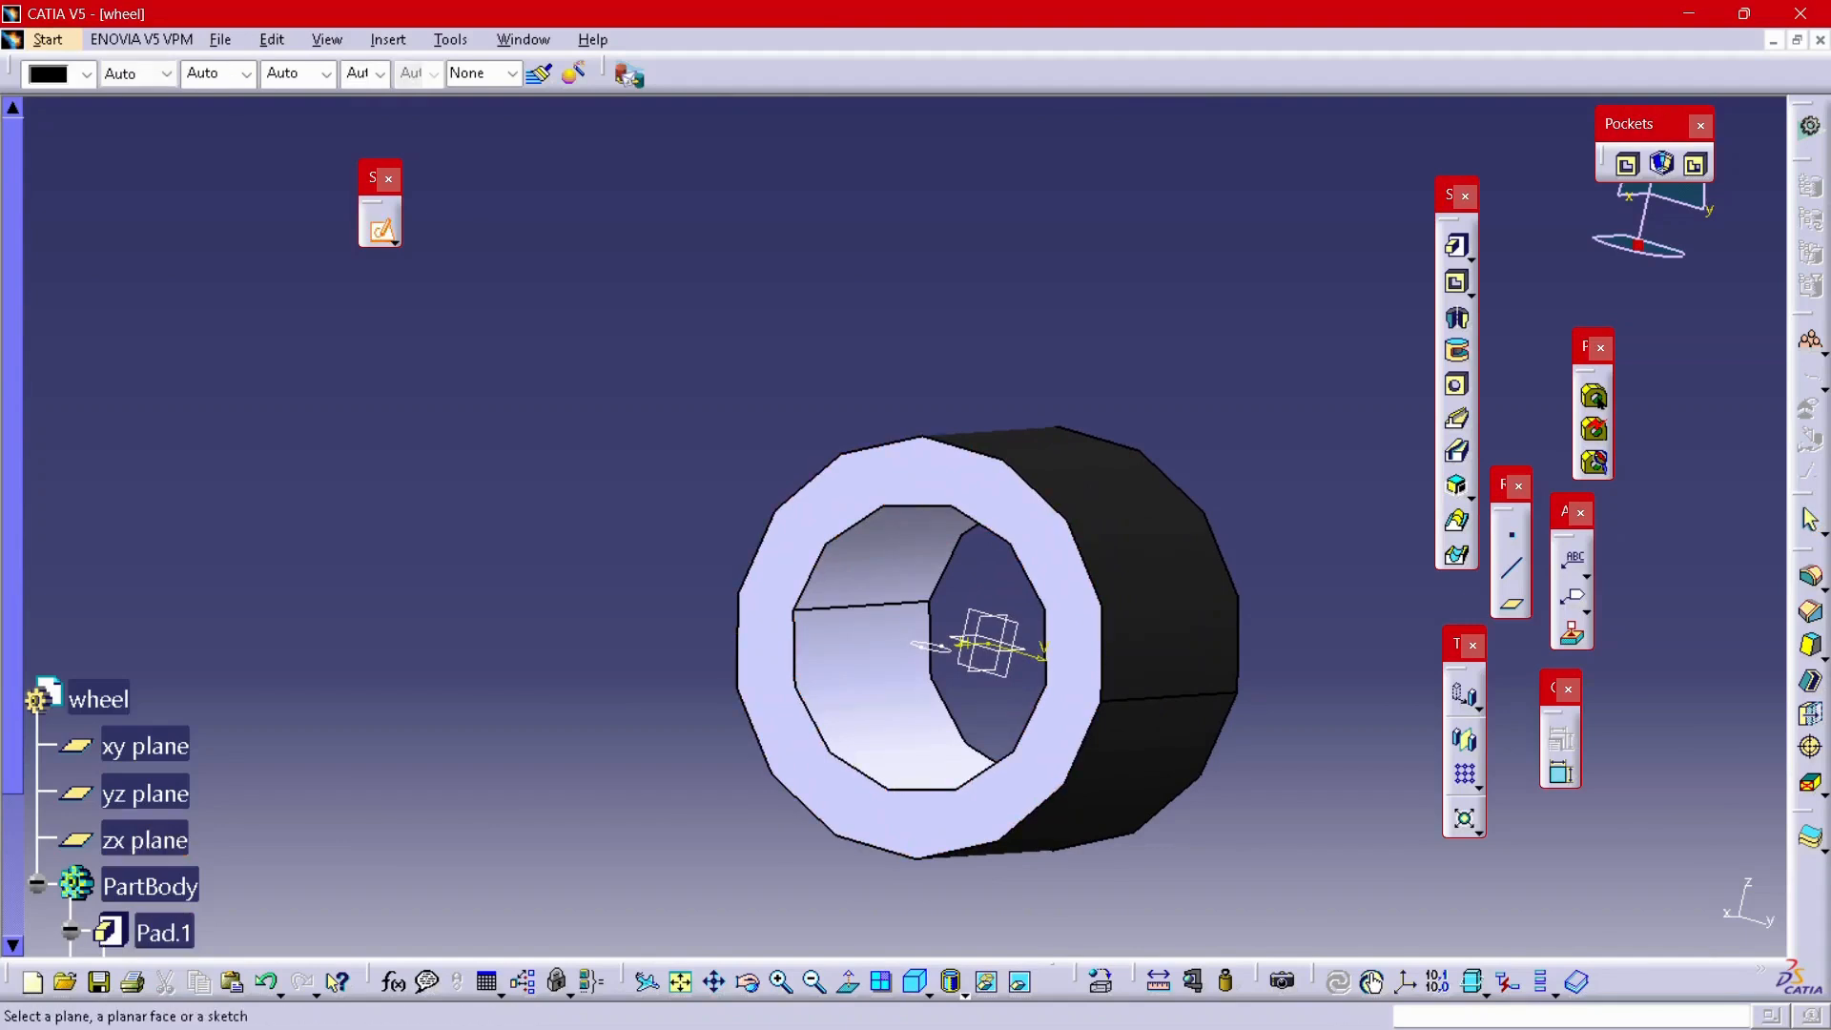
{"action": "left_click", "coordinate": [954, 634]}
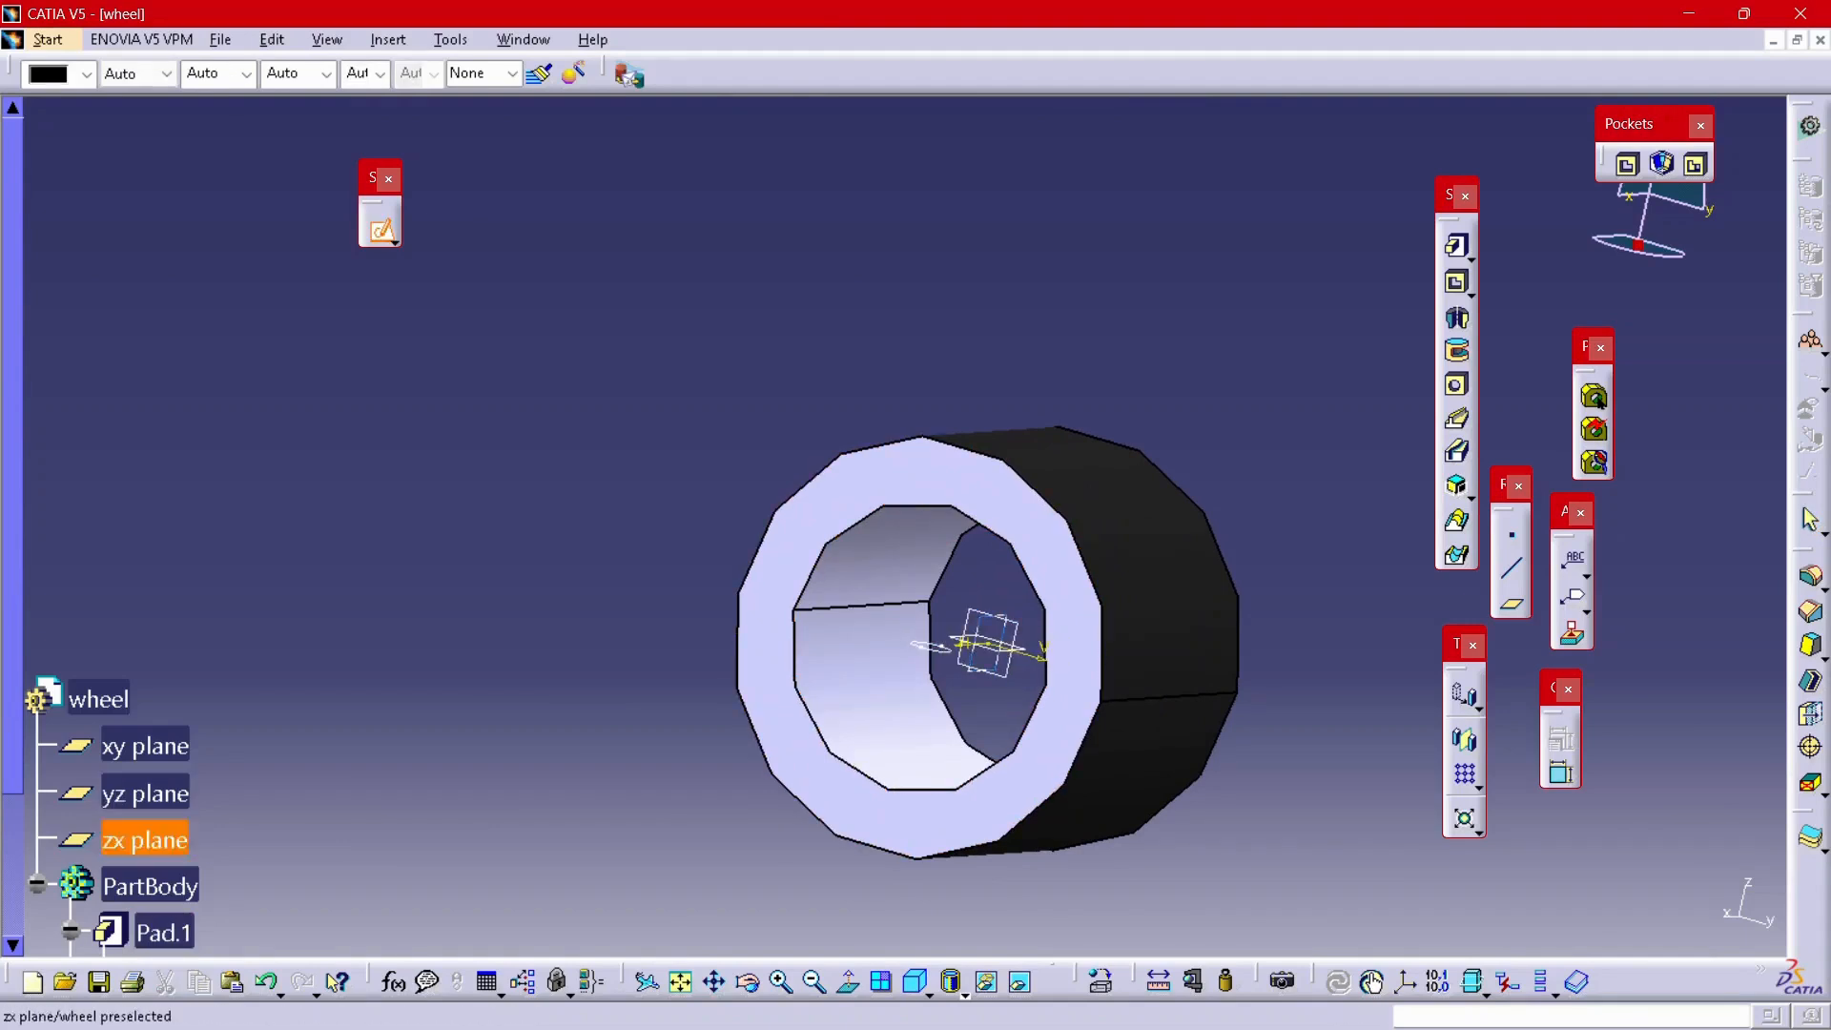
{"action": "mouse_move", "coordinate": [1059, 611]}
{"action": "middle_mouse_down"}
{"action": "mouse_move", "coordinate": [746, 561]}
{"action": "mouse_move", "coordinate": [1053, 307]}
{"action": "middle_mouse_up"}
{"action": "left_click", "coordinate": [1543, 446]}
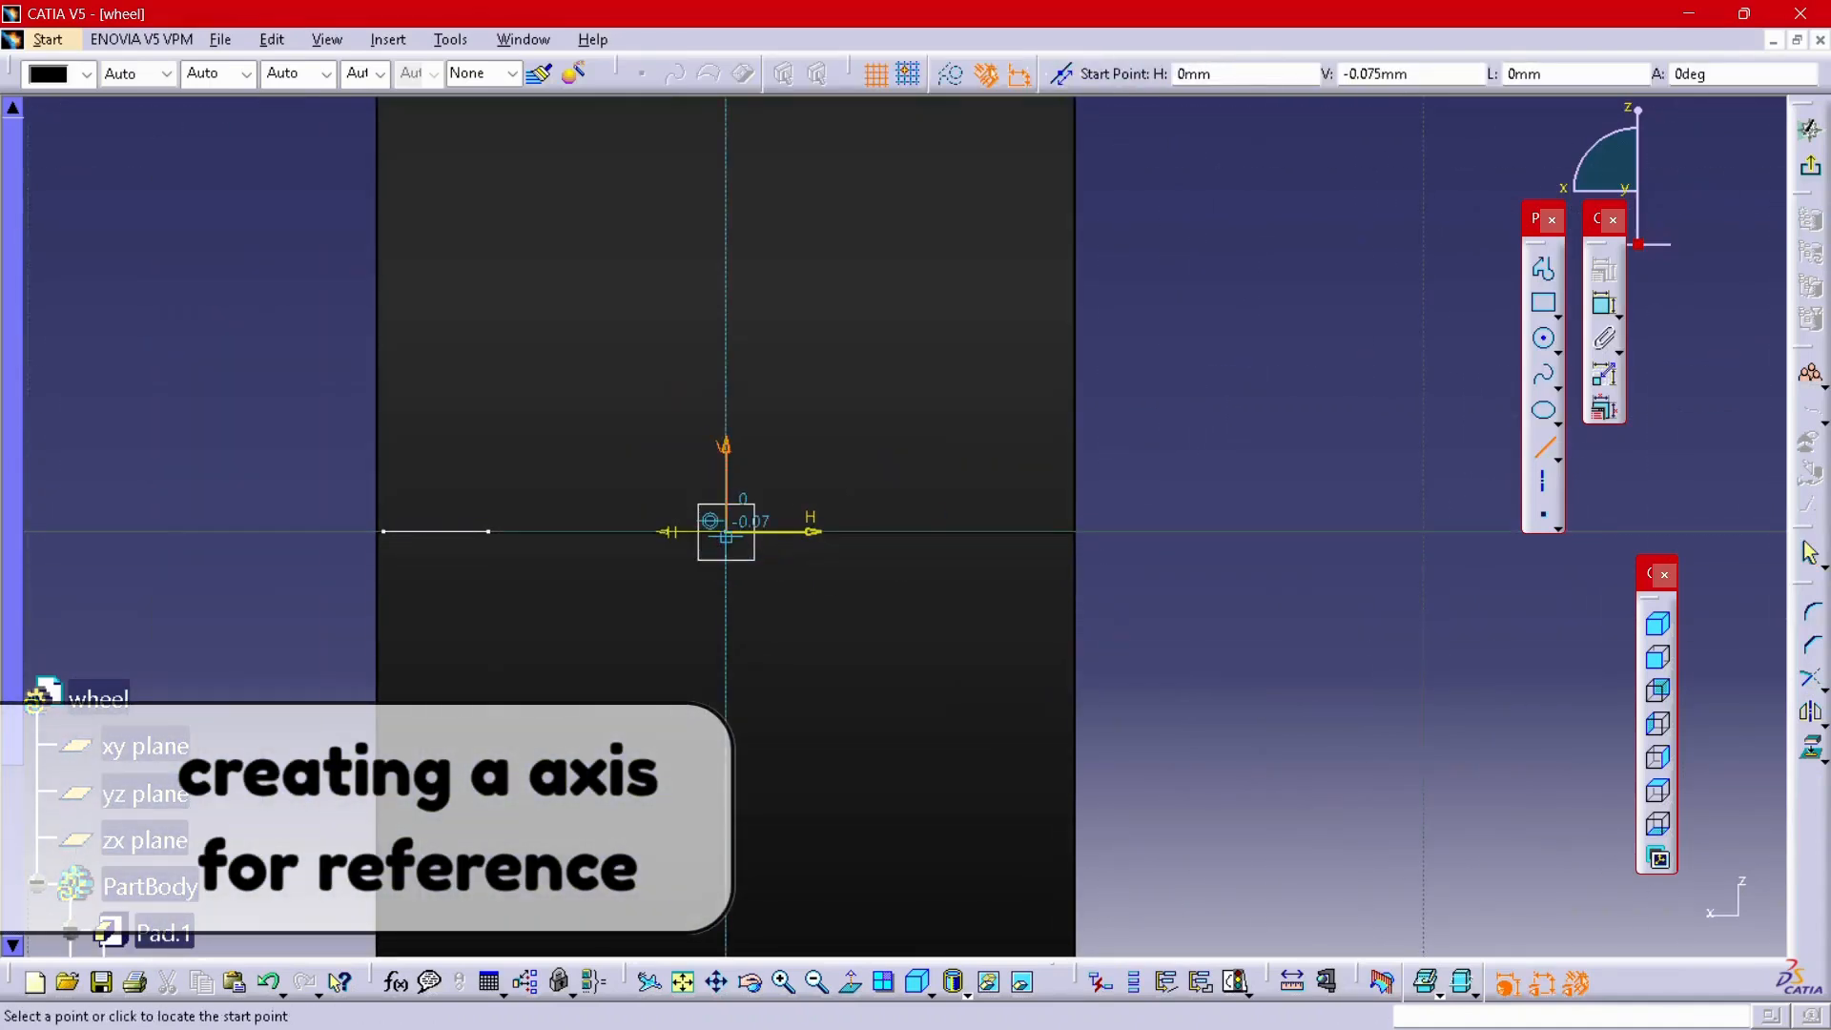
{"action": "left_click", "coordinate": [726, 531]}
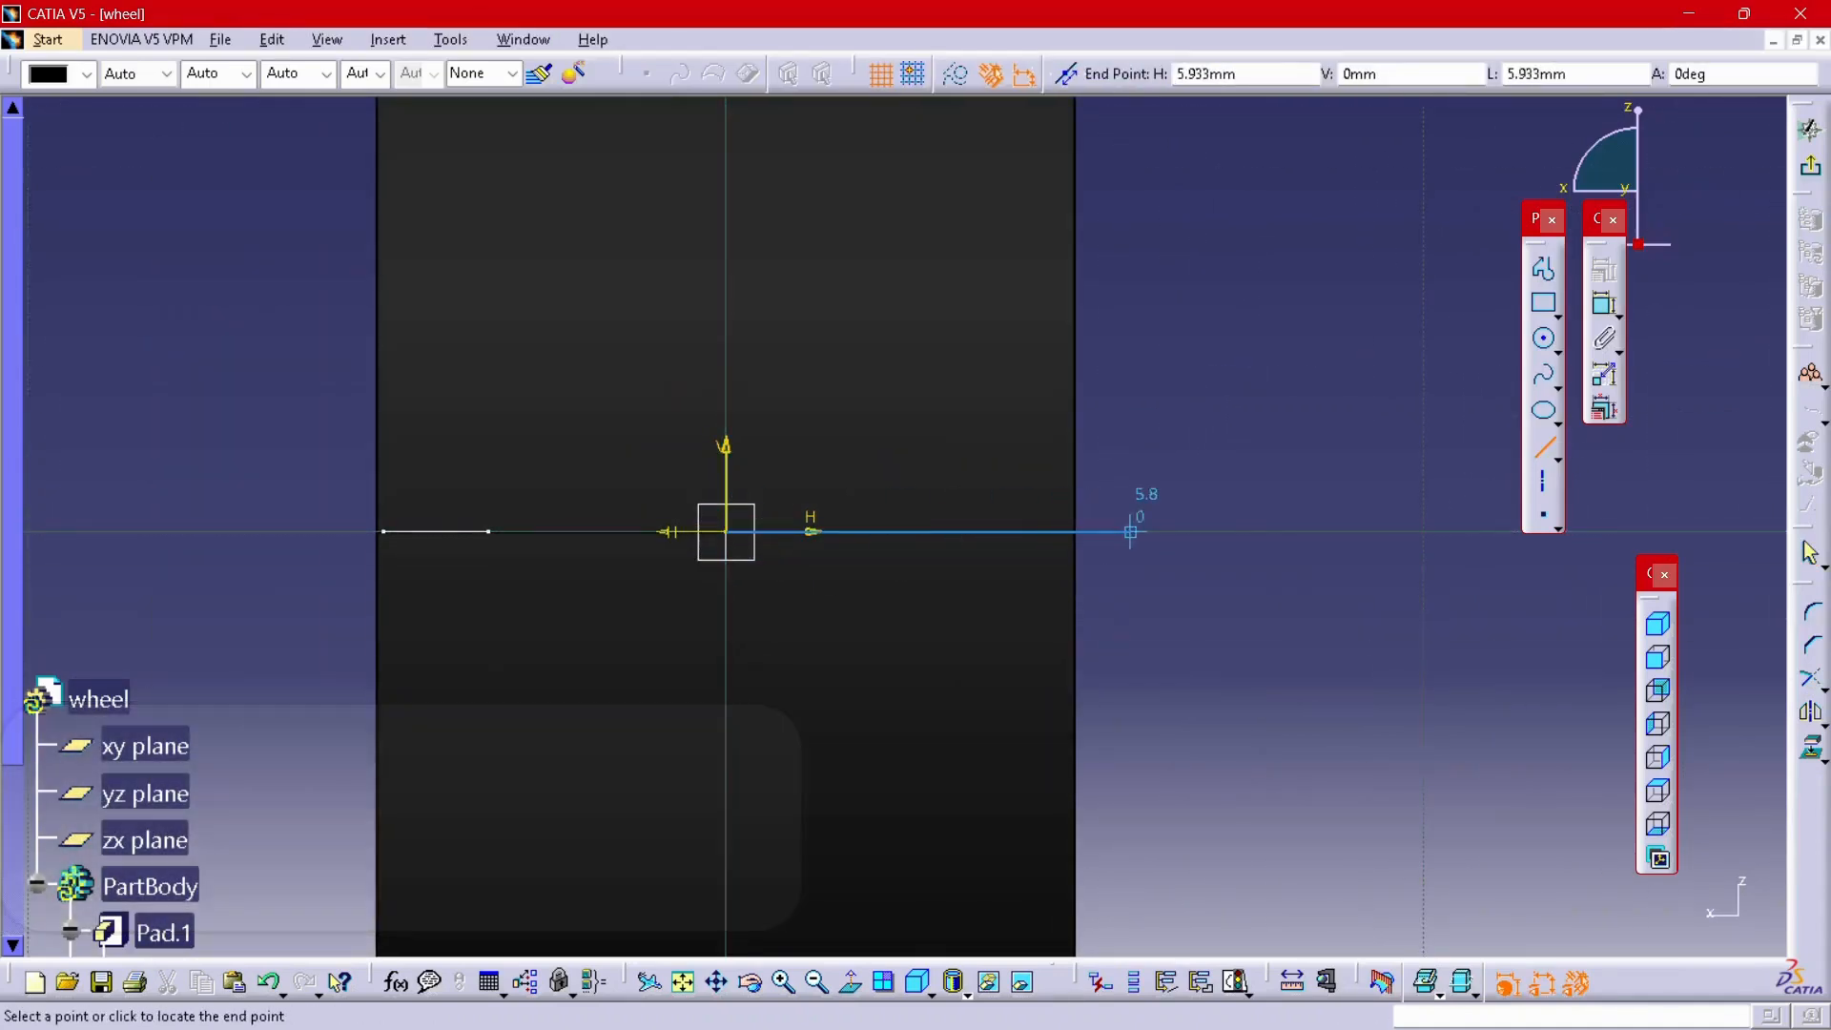
{"action": "left_click", "coordinate": [1192, 531]}
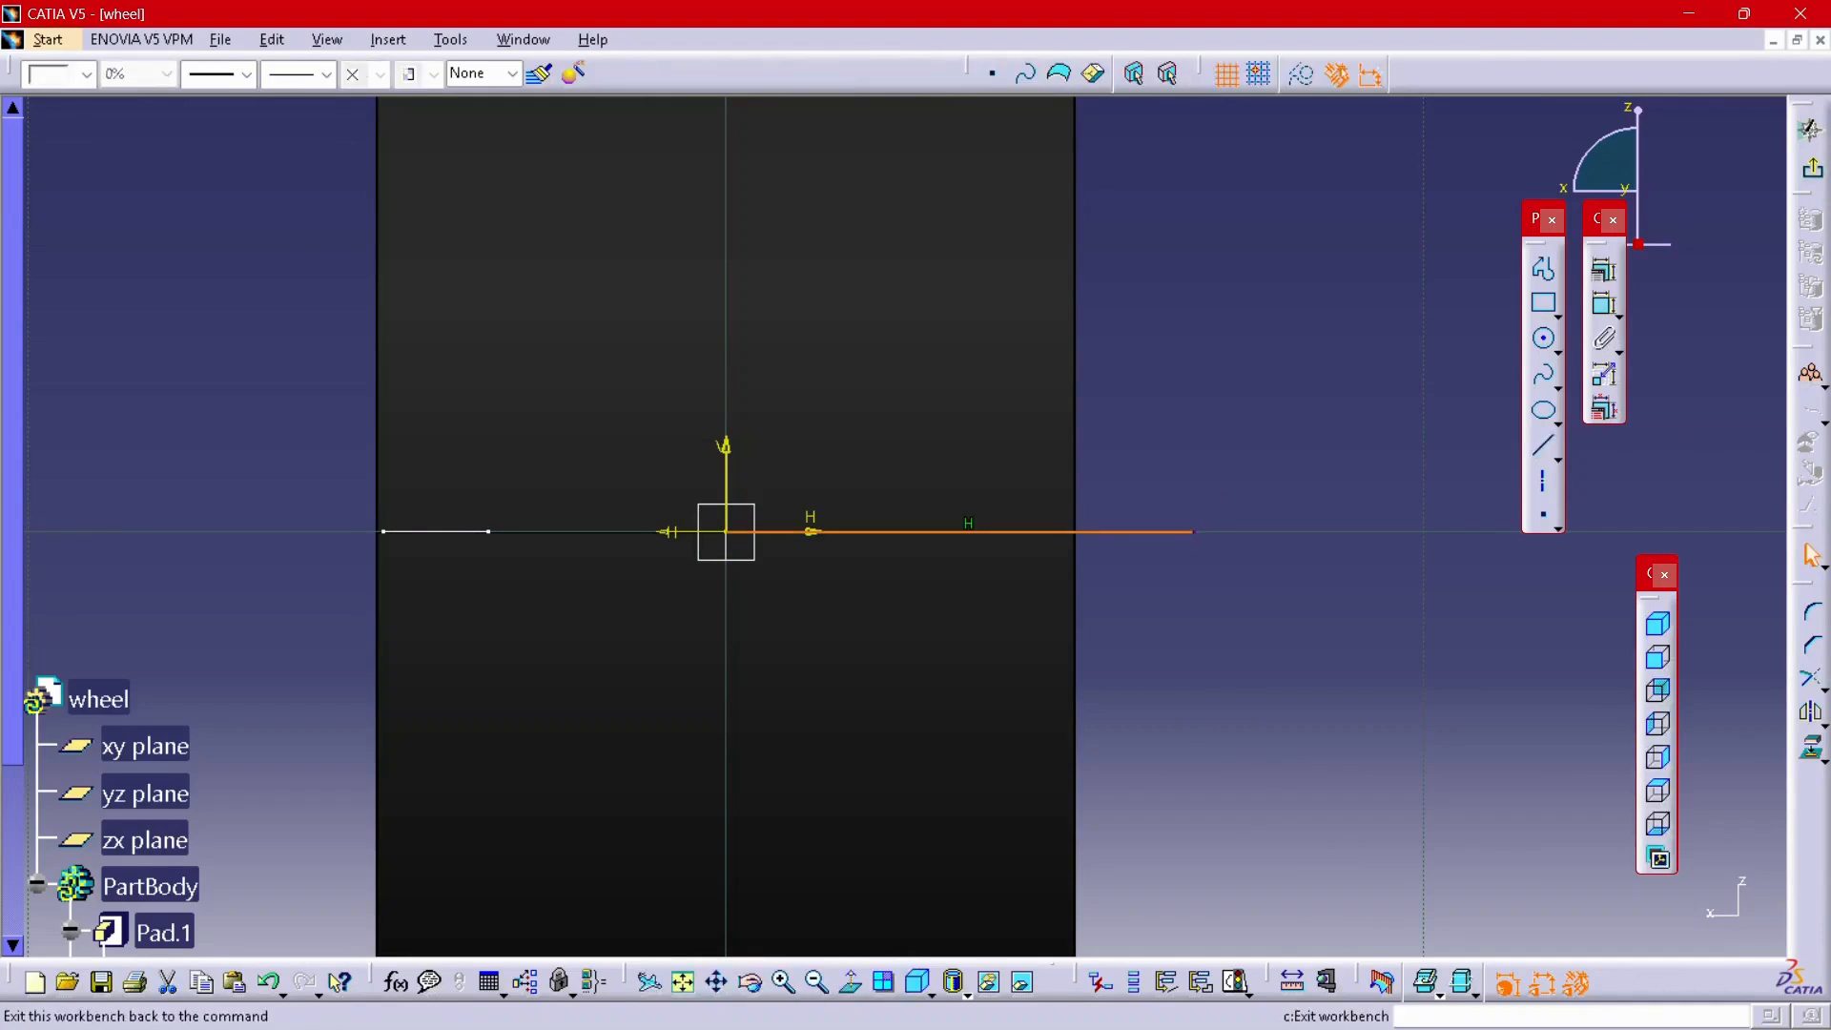
{"action": "left_click", "coordinate": [1810, 129]}
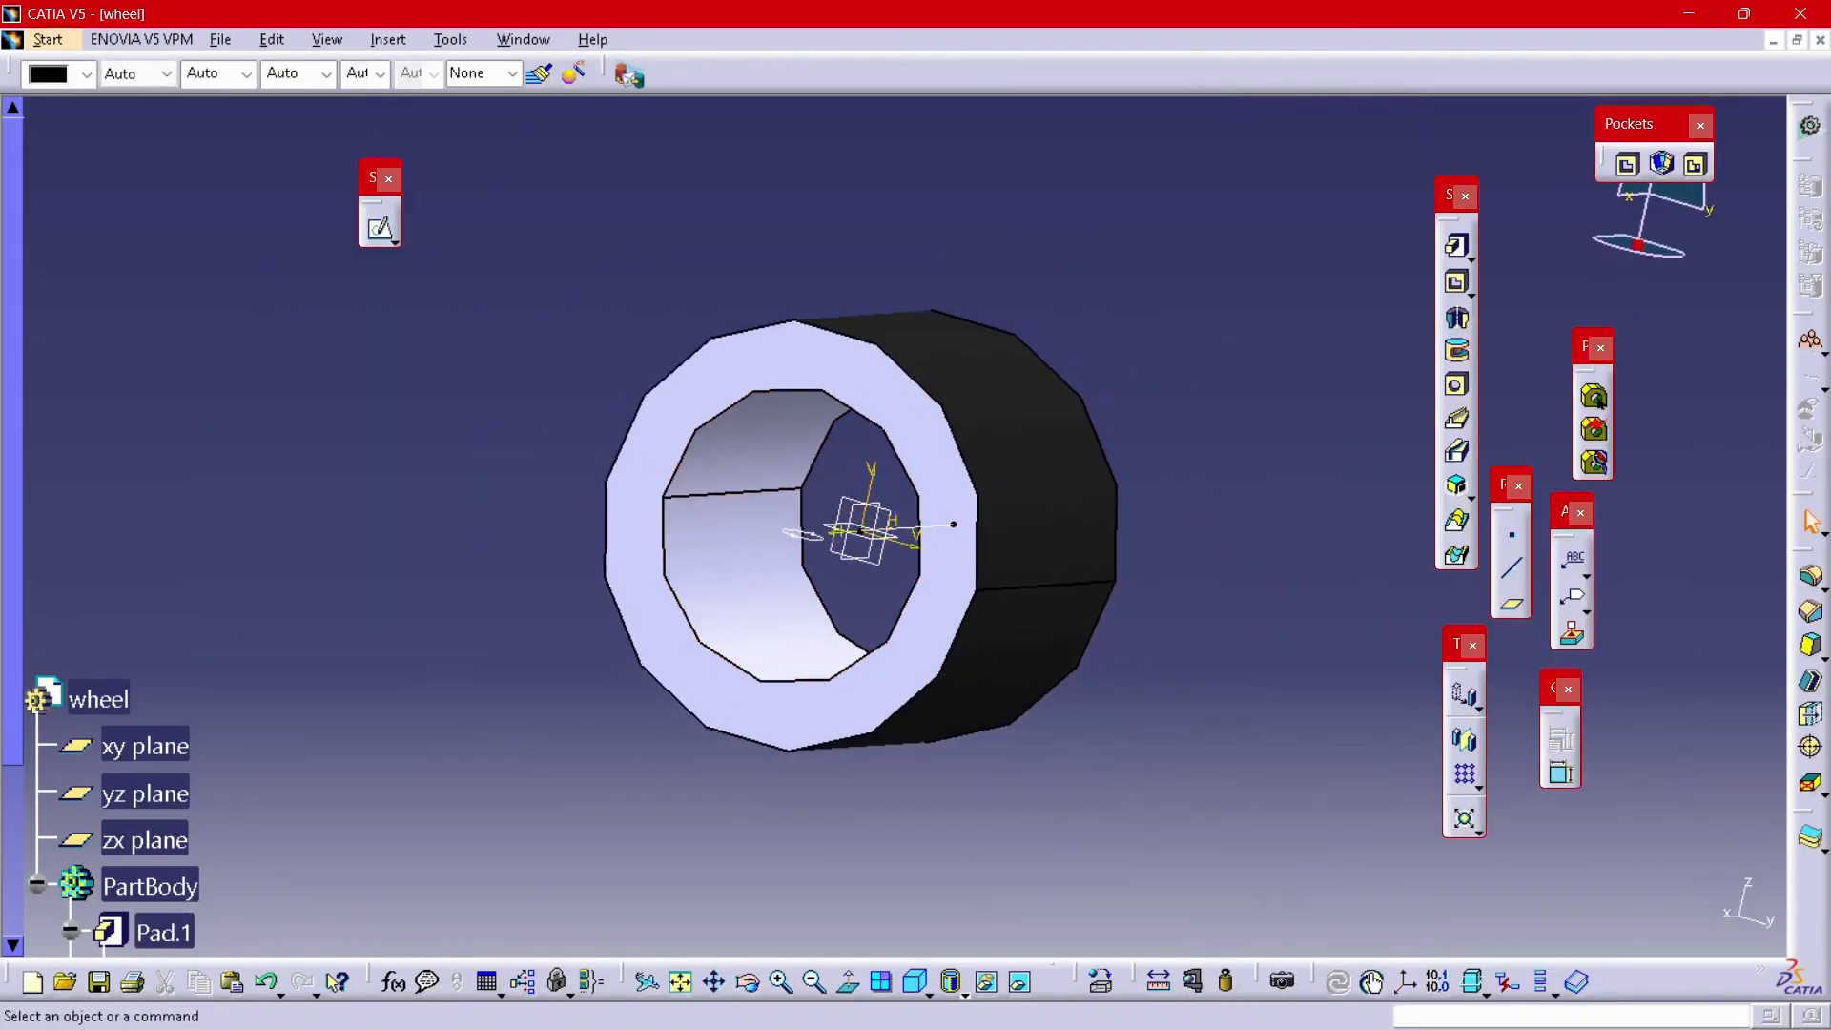
- Create a multi-sections solid spoke from the circle in Sketch.2 to the circle in Sketch.3 on the offset plane
{"action": "left_click", "coordinate": [1457, 520]}
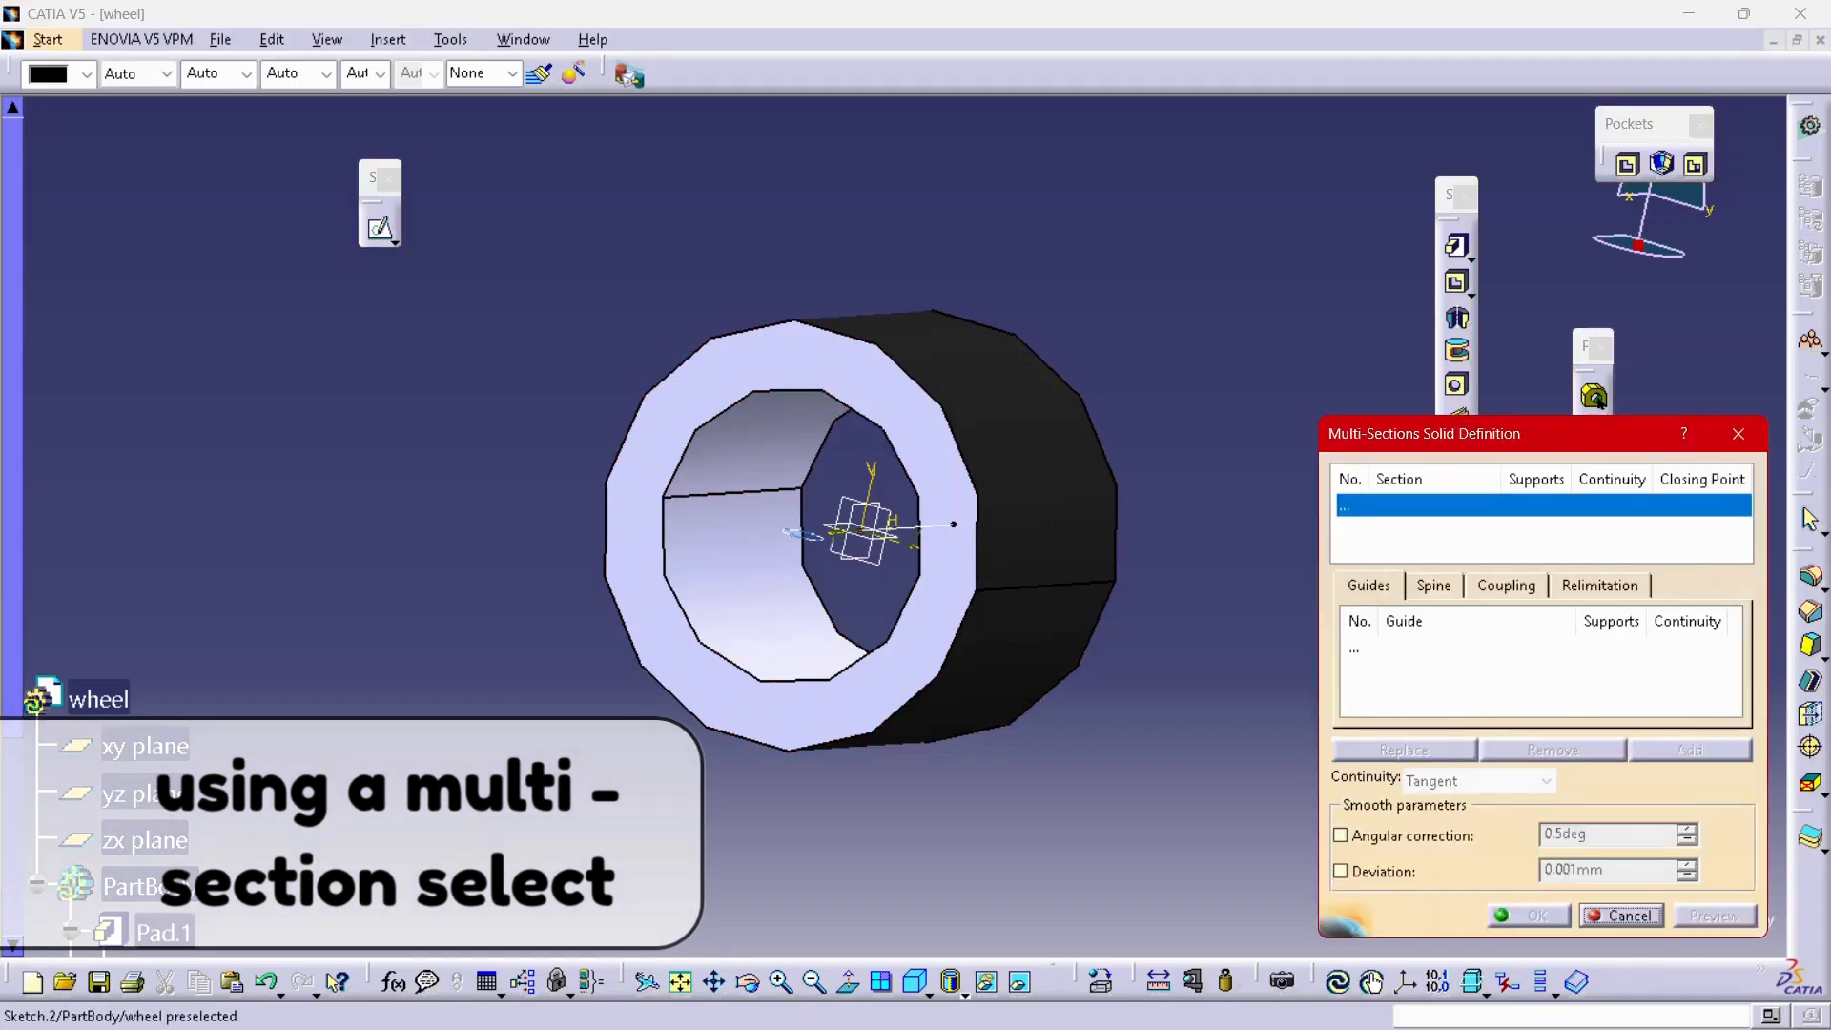
{"action": "left_click", "coordinate": [804, 535]}
{"action": "scroll", "coordinate": [804, 535], "scroll_direction": "up", "scroll_amount": 1}
{"action": "middle_click_drag", "start_coordinate": [804, 535], "coordinate": [682, 934]}
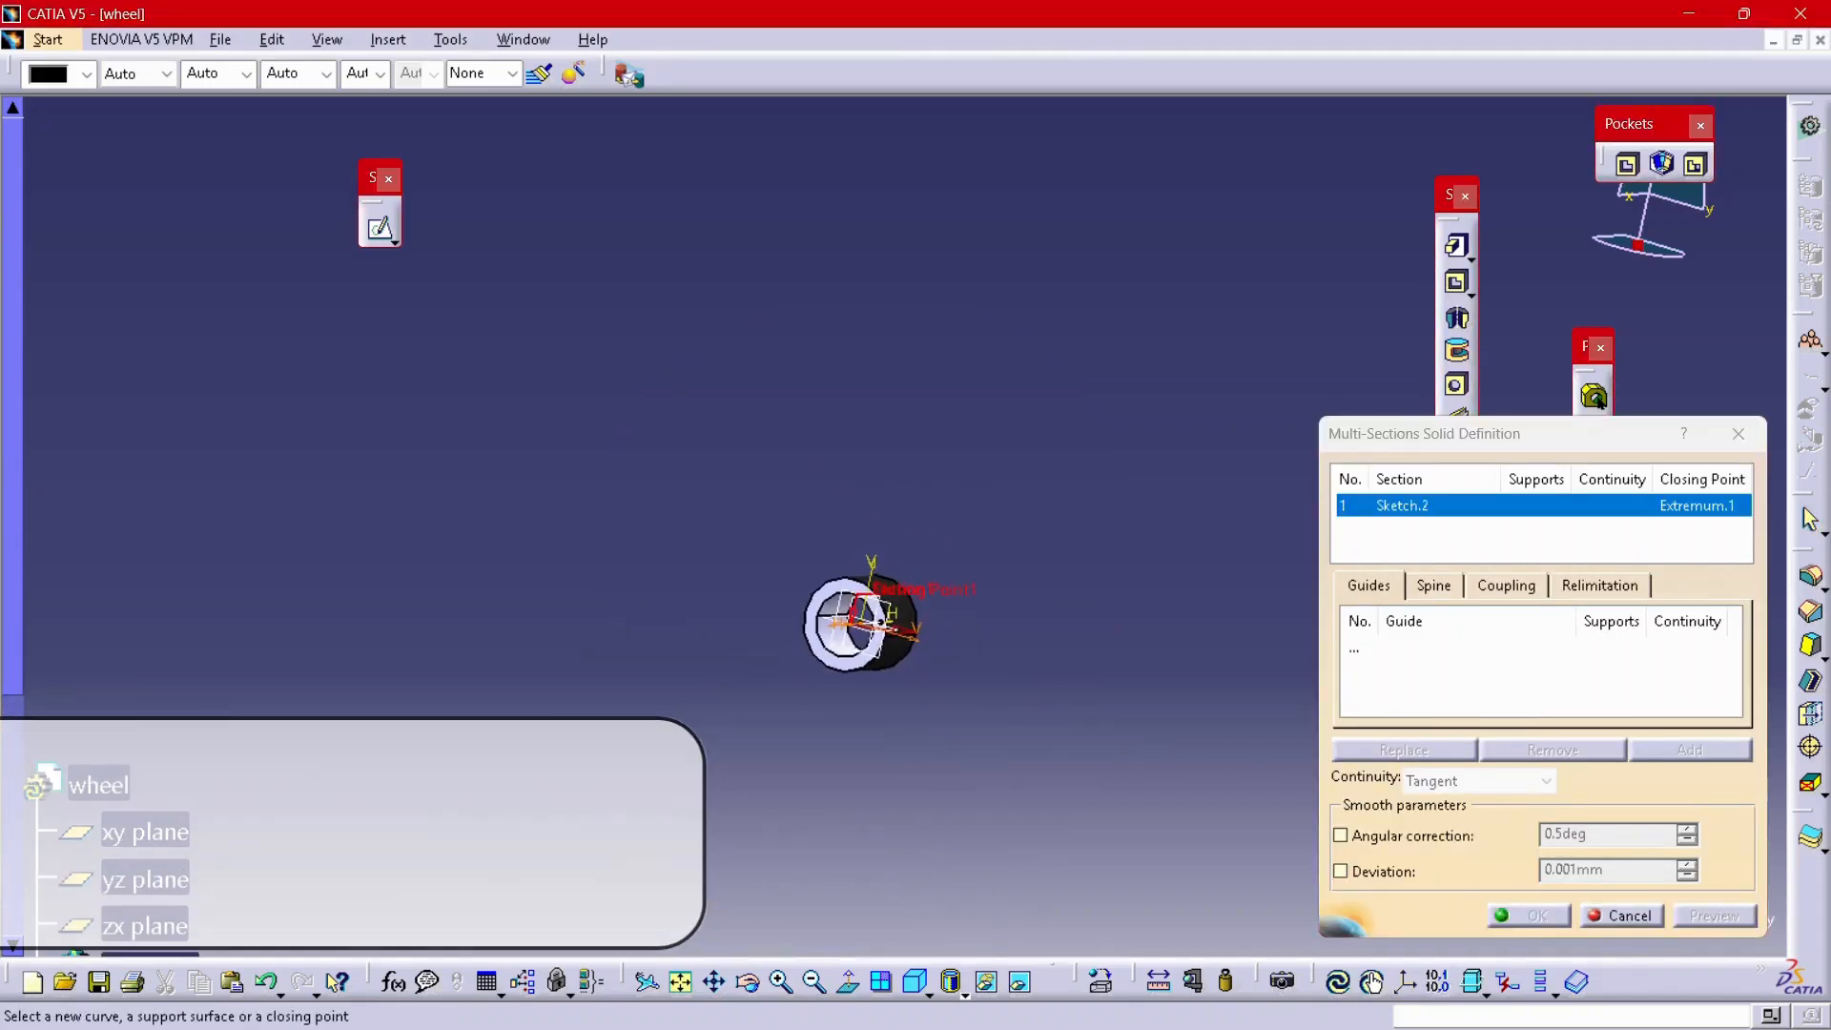
{"action": "middle_click_drag", "start_coordinate": [859, 572], "coordinate": [901, 934]}
{"action": "scroll", "coordinate": [968, 266], "scroll_direction": "up", "scroll_amount": 1}
{"action": "mouse_move", "coordinate": [925, 453]}
{"action": "middle_mouse_down"}
{"action": "mouse_move", "coordinate": [968, 266]}
{"action": "mouse_move", "coordinate": [880, 492]}
{"action": "mouse_move", "coordinate": [880, 438]}
{"action": "middle_mouse_up"}
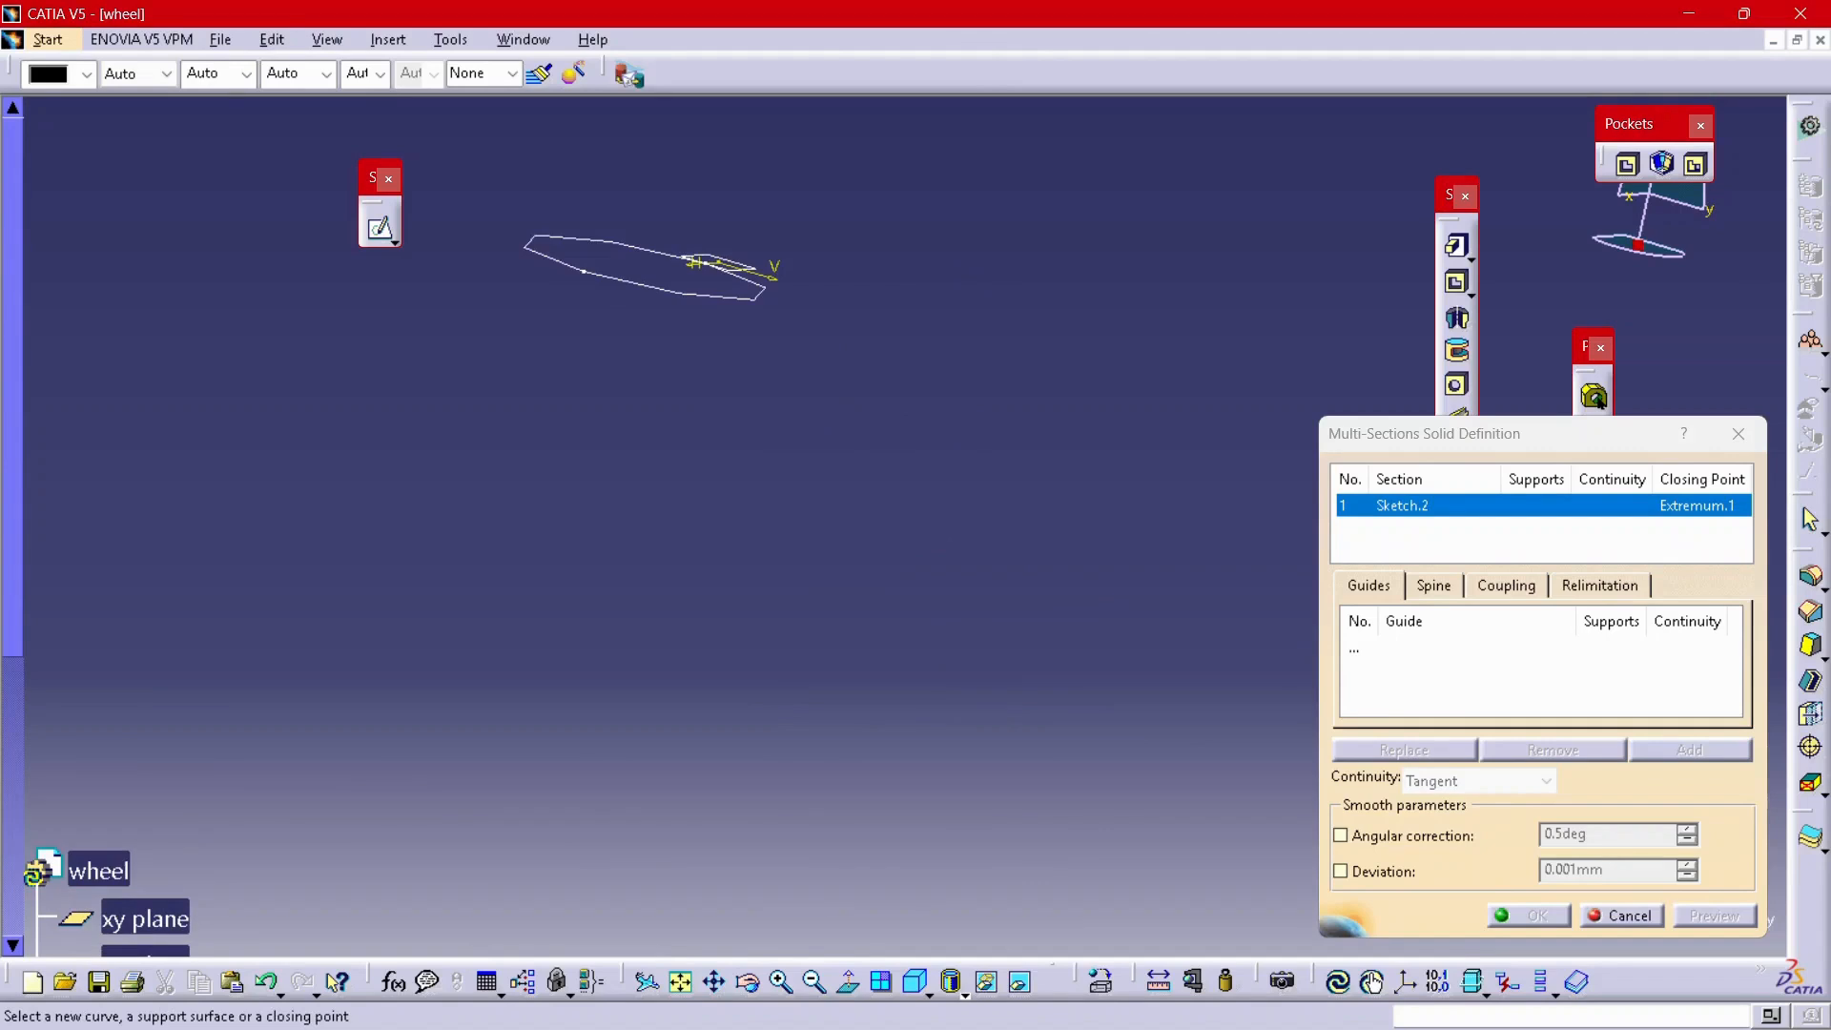
{"action": "left_click", "coordinate": [723, 269]}
{"action": "mouse_move", "coordinate": [723, 269]}
{"action": "middle_mouse_down"}
{"action": "mouse_move", "coordinate": [882, 508]}
{"action": "mouse_move", "coordinate": [886, 830]}
{"action": "middle_mouse_up"}
{"action": "left_click", "coordinate": [1599, 585]}
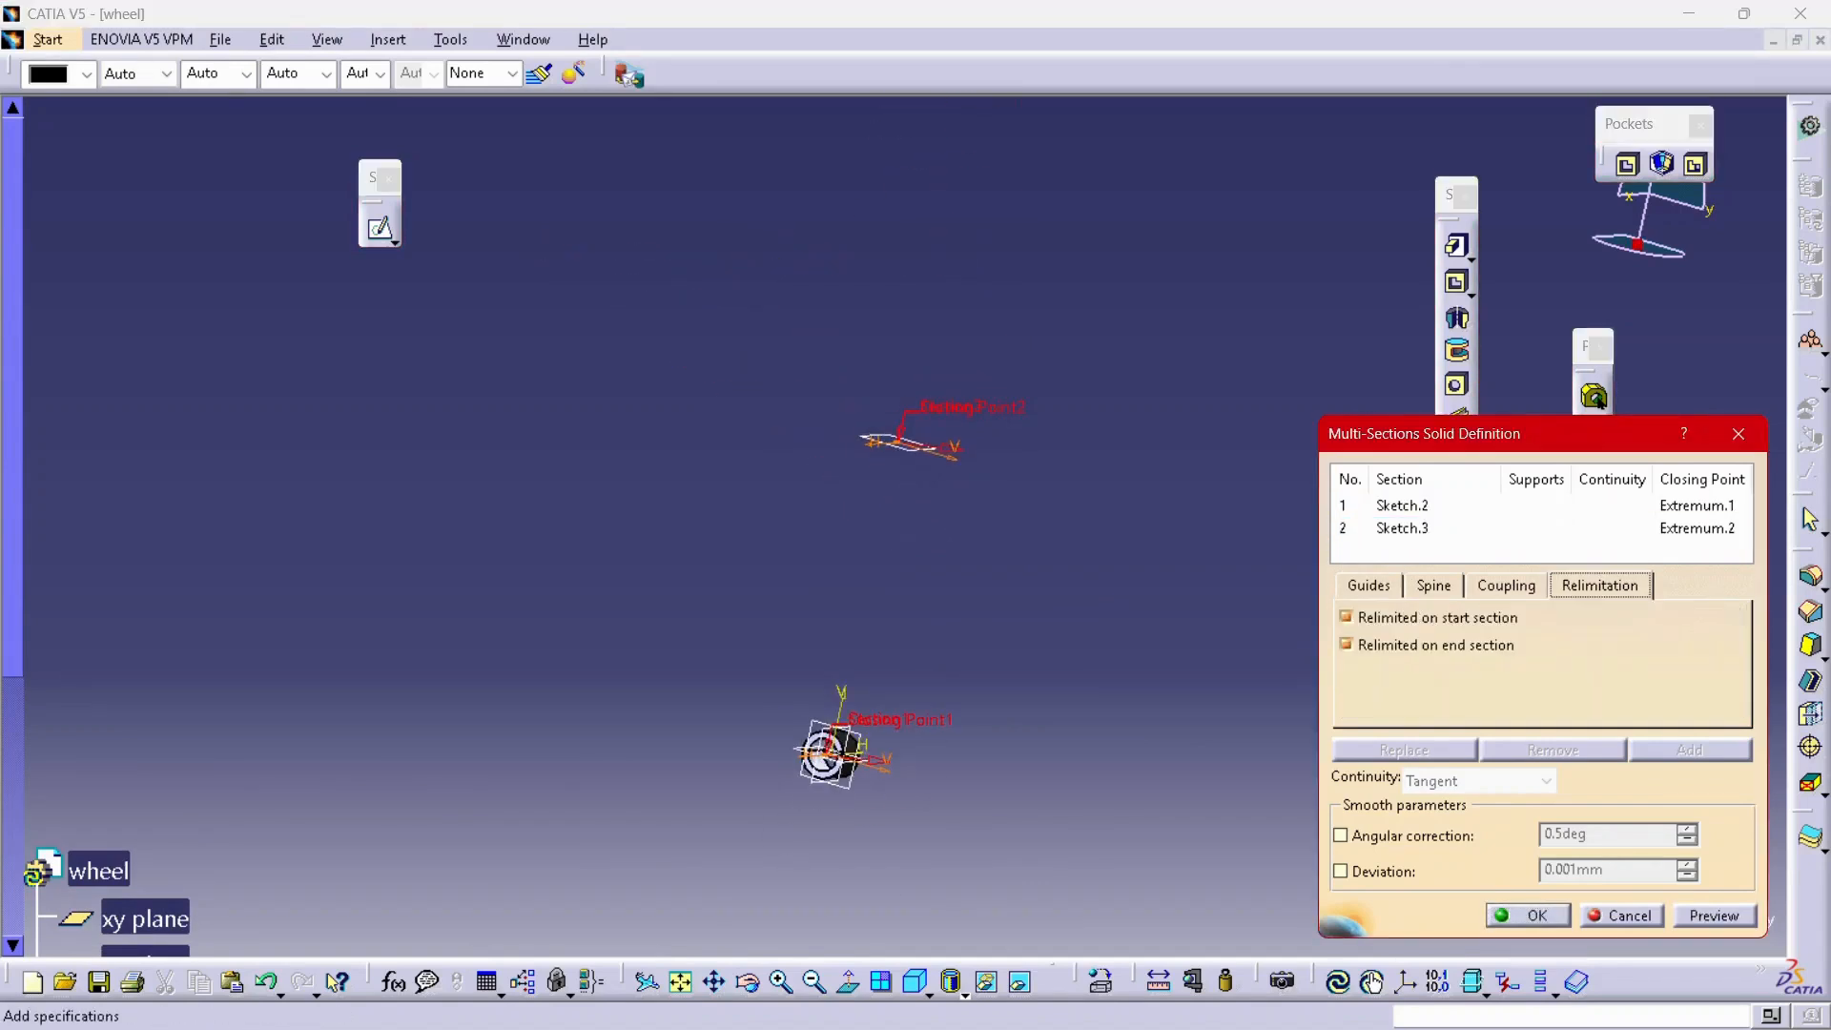
{"action": "left_click", "coordinate": [1528, 916]}
- Examine how the spoke meets the hub ring and check the upper circle by opening and closing Sketch.3
{"action": "middle_click_drag", "start_coordinate": [953, 535], "coordinate": [1059, 534]}
{"action": "scroll", "coordinate": [1059, 534], "scroll_direction": "up", "scroll_amount": 1}
{"action": "middle_click_drag", "start_coordinate": [883, 623], "coordinate": [1119, 529]}
{"action": "middle_click_drag", "start_coordinate": [1068, 630], "coordinate": [1058, 495], "text": "ctrl"}
{"action": "middle_click_drag", "start_coordinate": [1010, 801], "coordinate": [1014, 642]}
{"action": "scroll", "coordinate": [1014, 642], "scroll_direction": "down", "scroll_amount": 5}
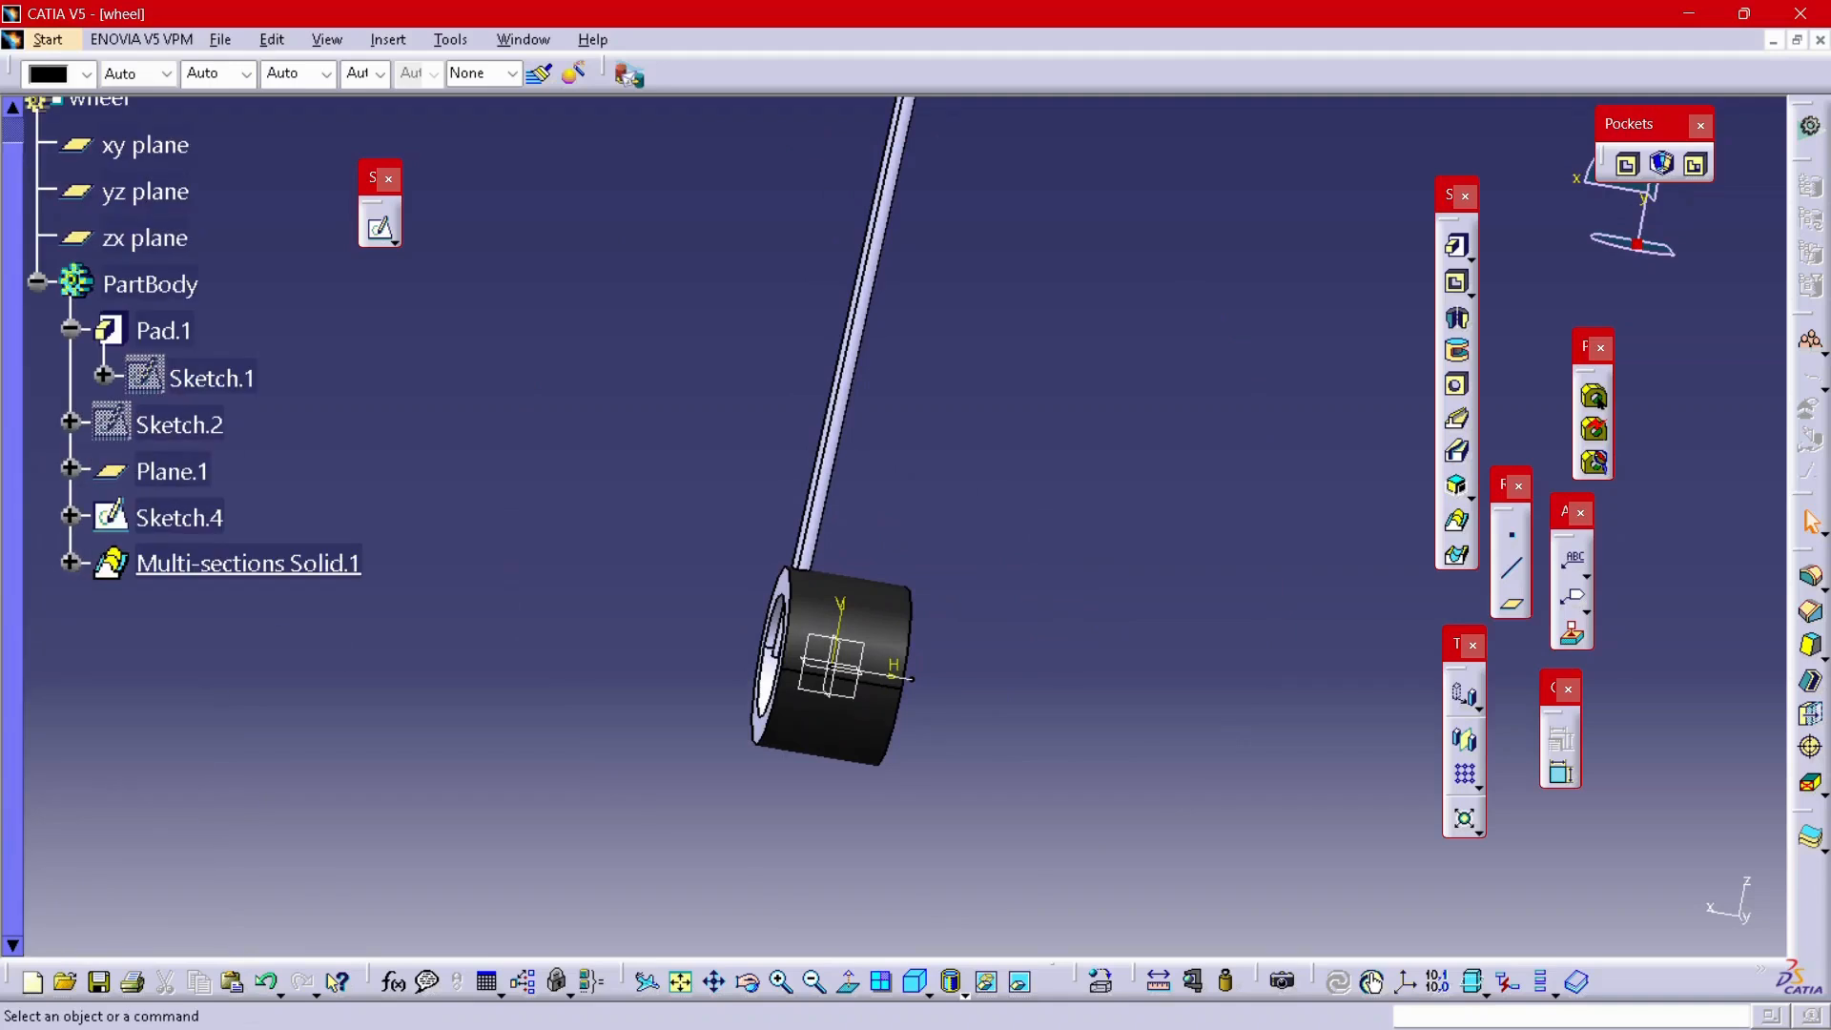
{"action": "left_click", "coordinate": [71, 563]}
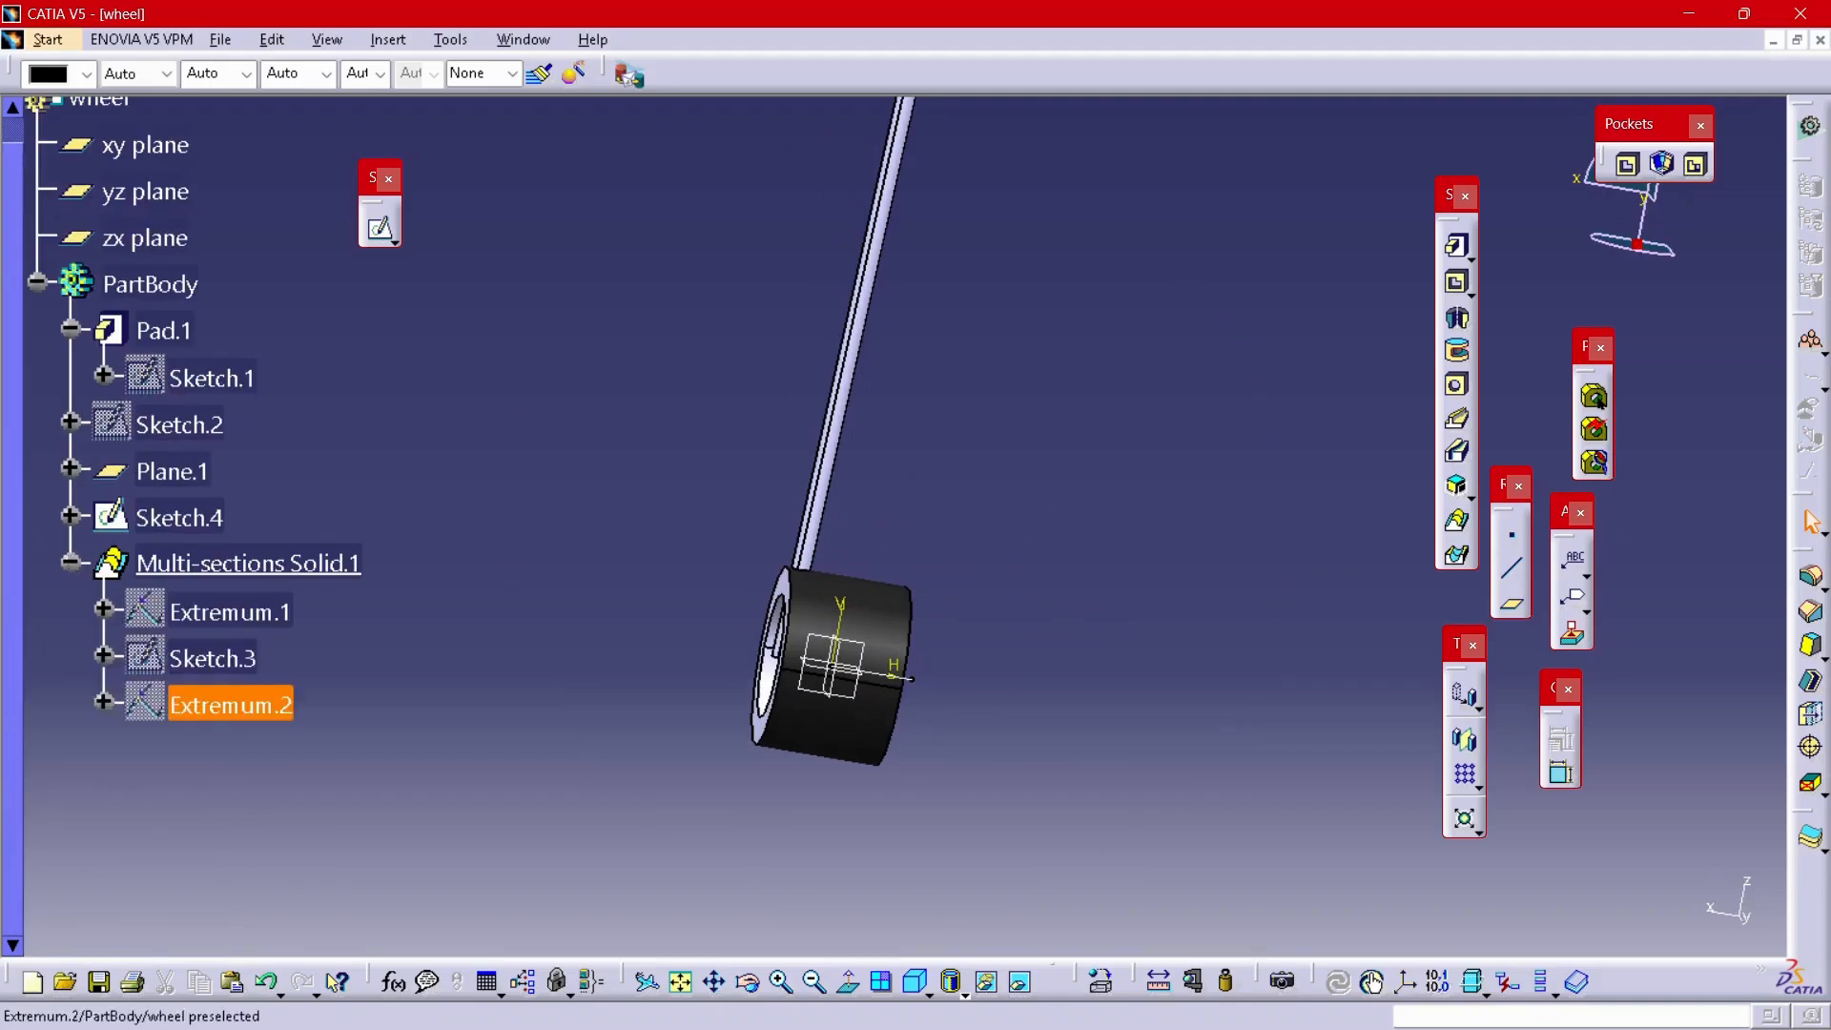
{"action": "middle_click_drag", "start_coordinate": [777, 658], "coordinate": [982, 505]}
{"action": "scroll", "coordinate": [982, 505], "scroll_direction": "down", "scroll_amount": 1, "text": "ctrl"}
{"action": "middle_click_drag", "start_coordinate": [1046, 614], "coordinate": [1042, 606]}
{"action": "double_click", "coordinate": [190, 604]}
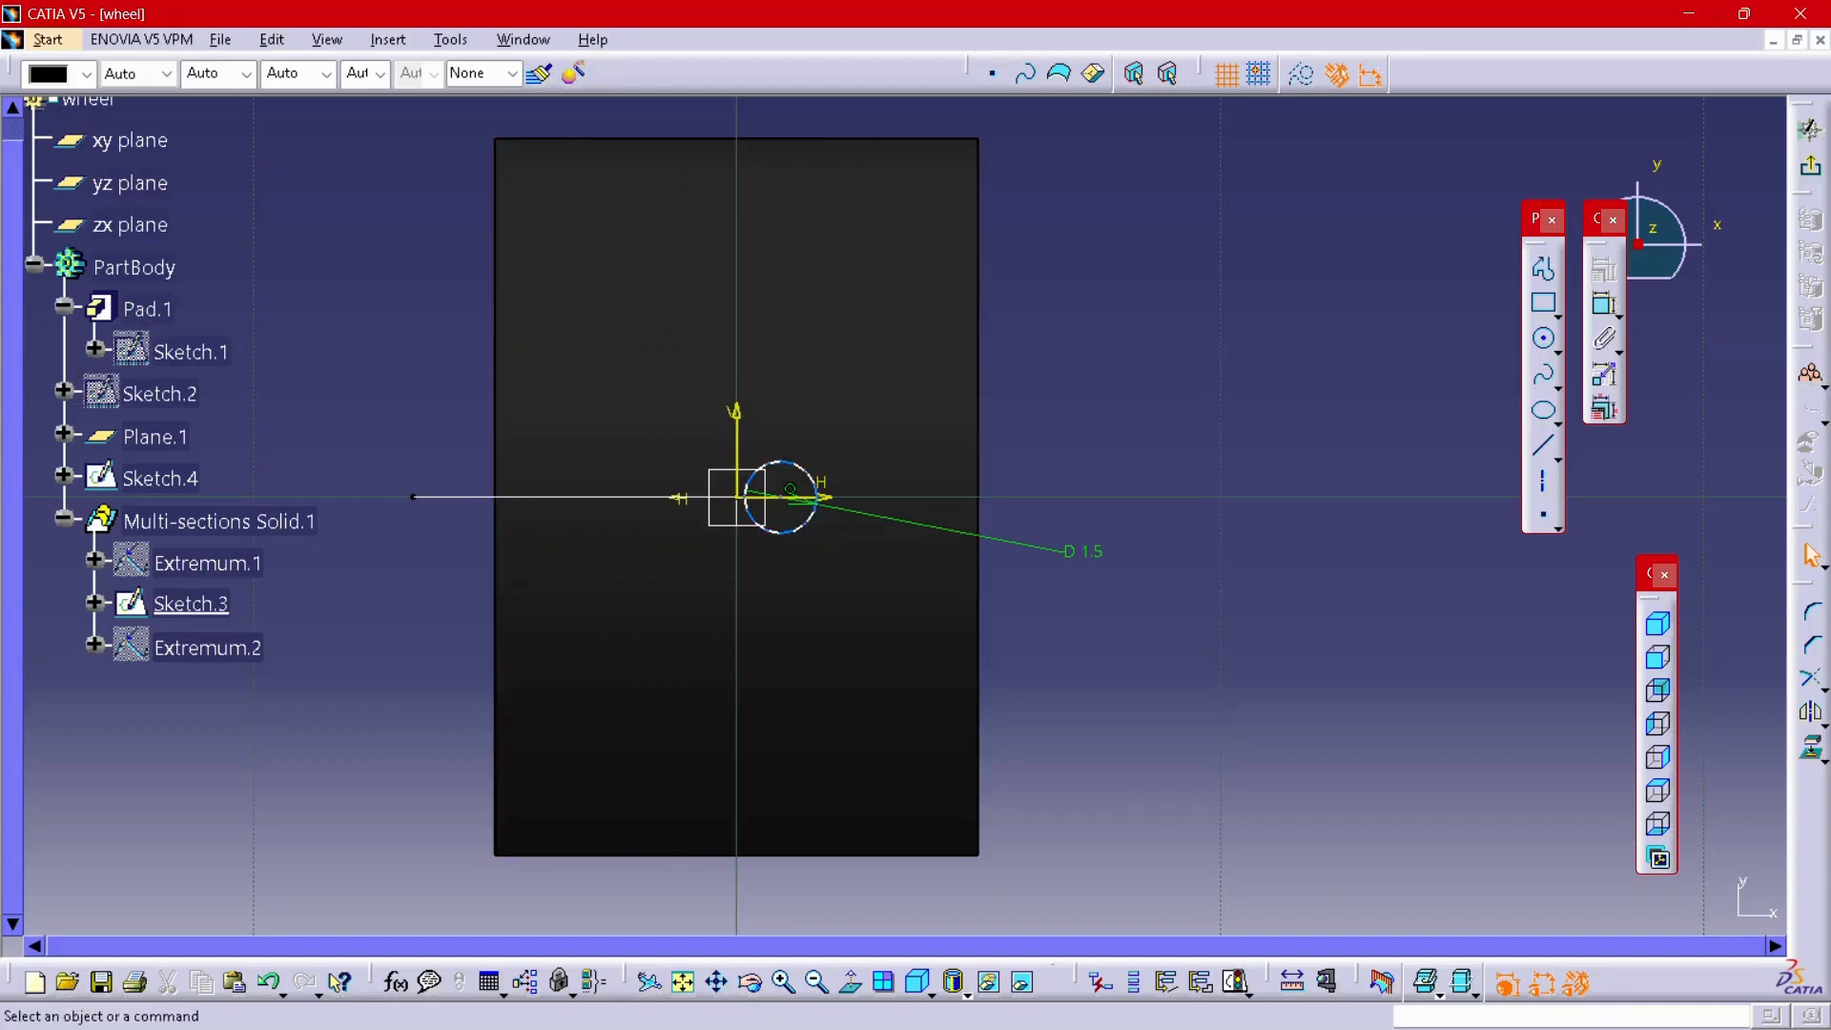
{"action": "left_click", "coordinate": [1810, 130]}
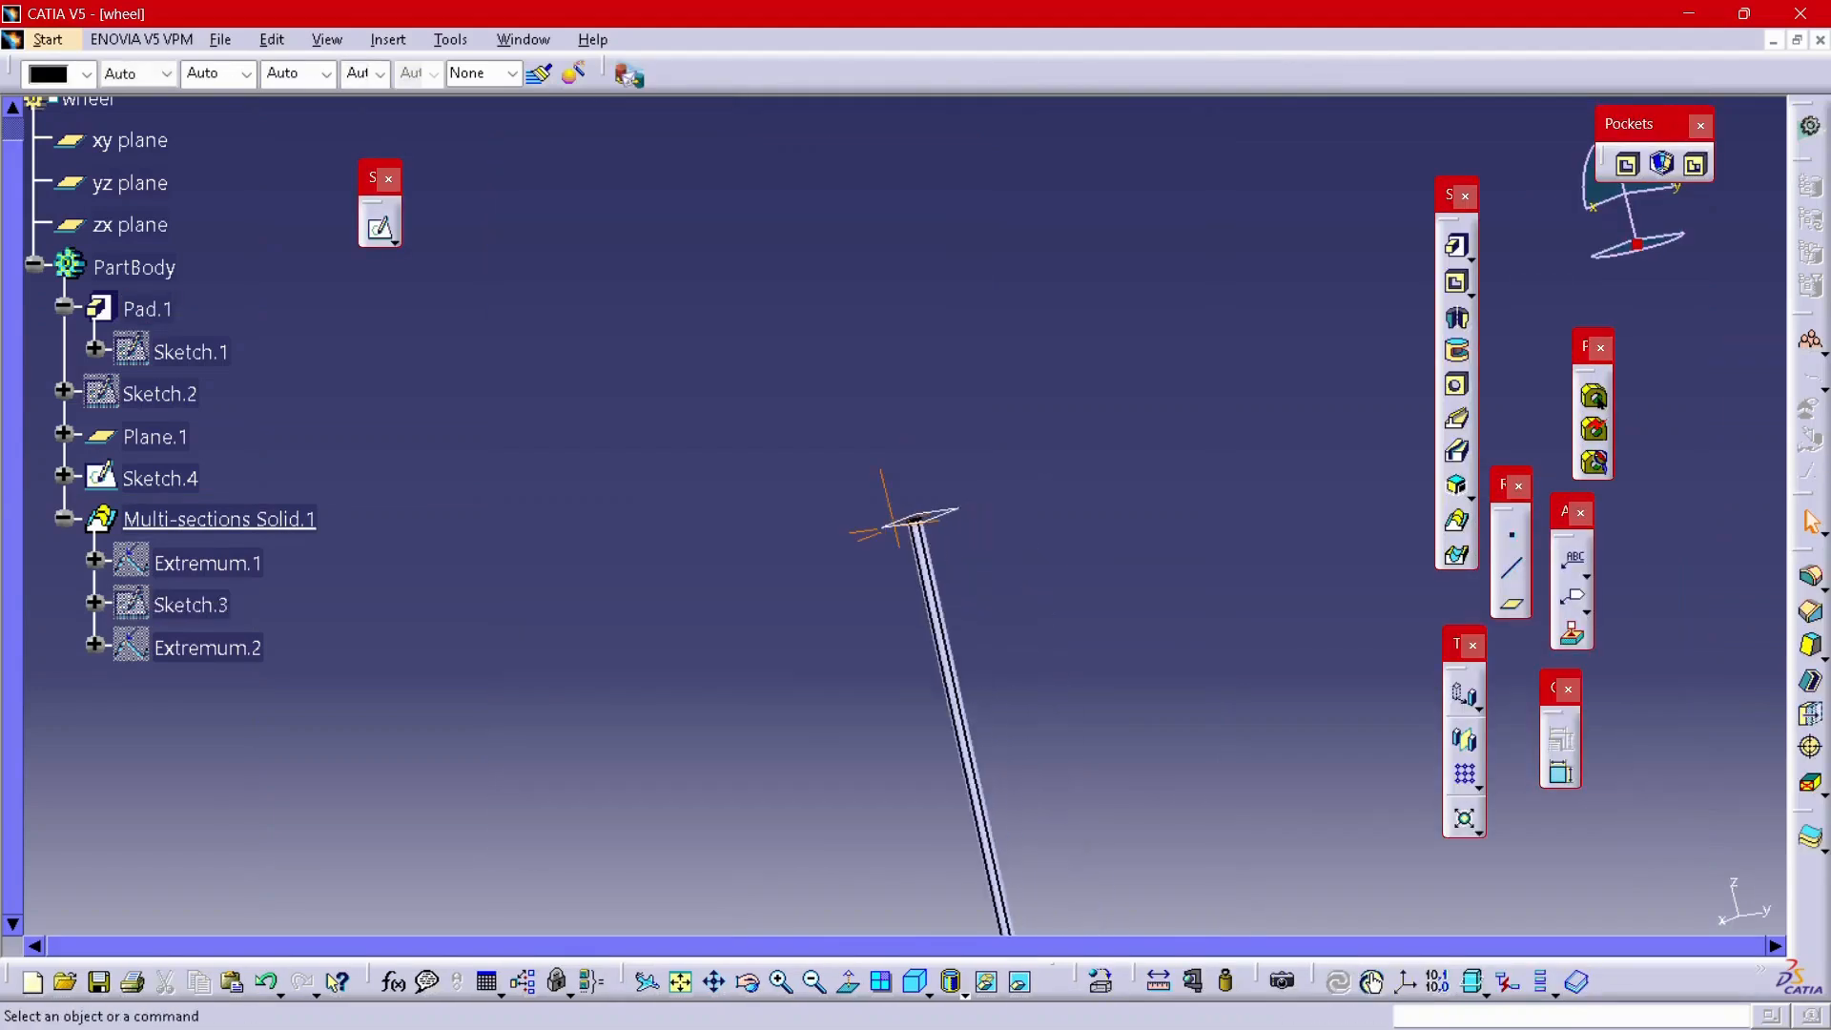
- Open Sketch.4 to check the reference axis line, and exit the sketch
{"action": "double_click", "coordinate": [139, 565]}
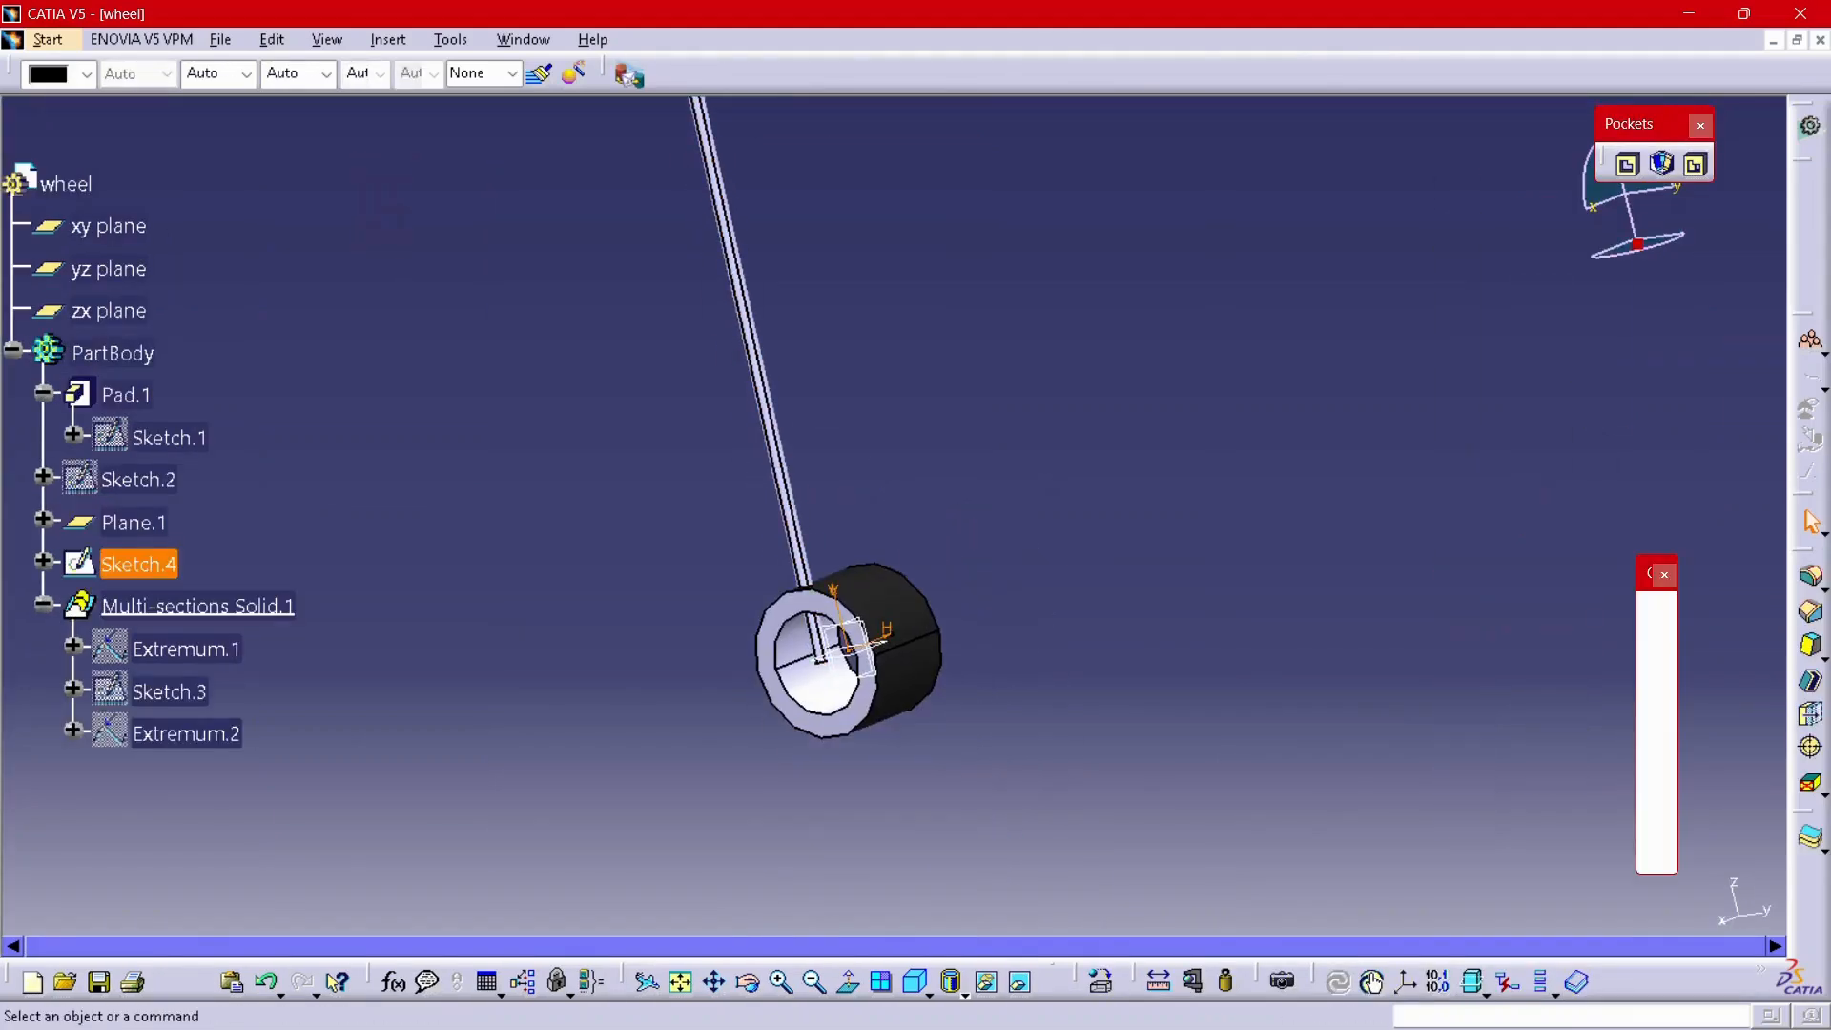
{"action": "middle_click_drag", "start_coordinate": [811, 630], "coordinate": [811, 458], "text": "ctrl"}
{"action": "middle_click_drag", "start_coordinate": [625, 786], "coordinate": [767, 506]}
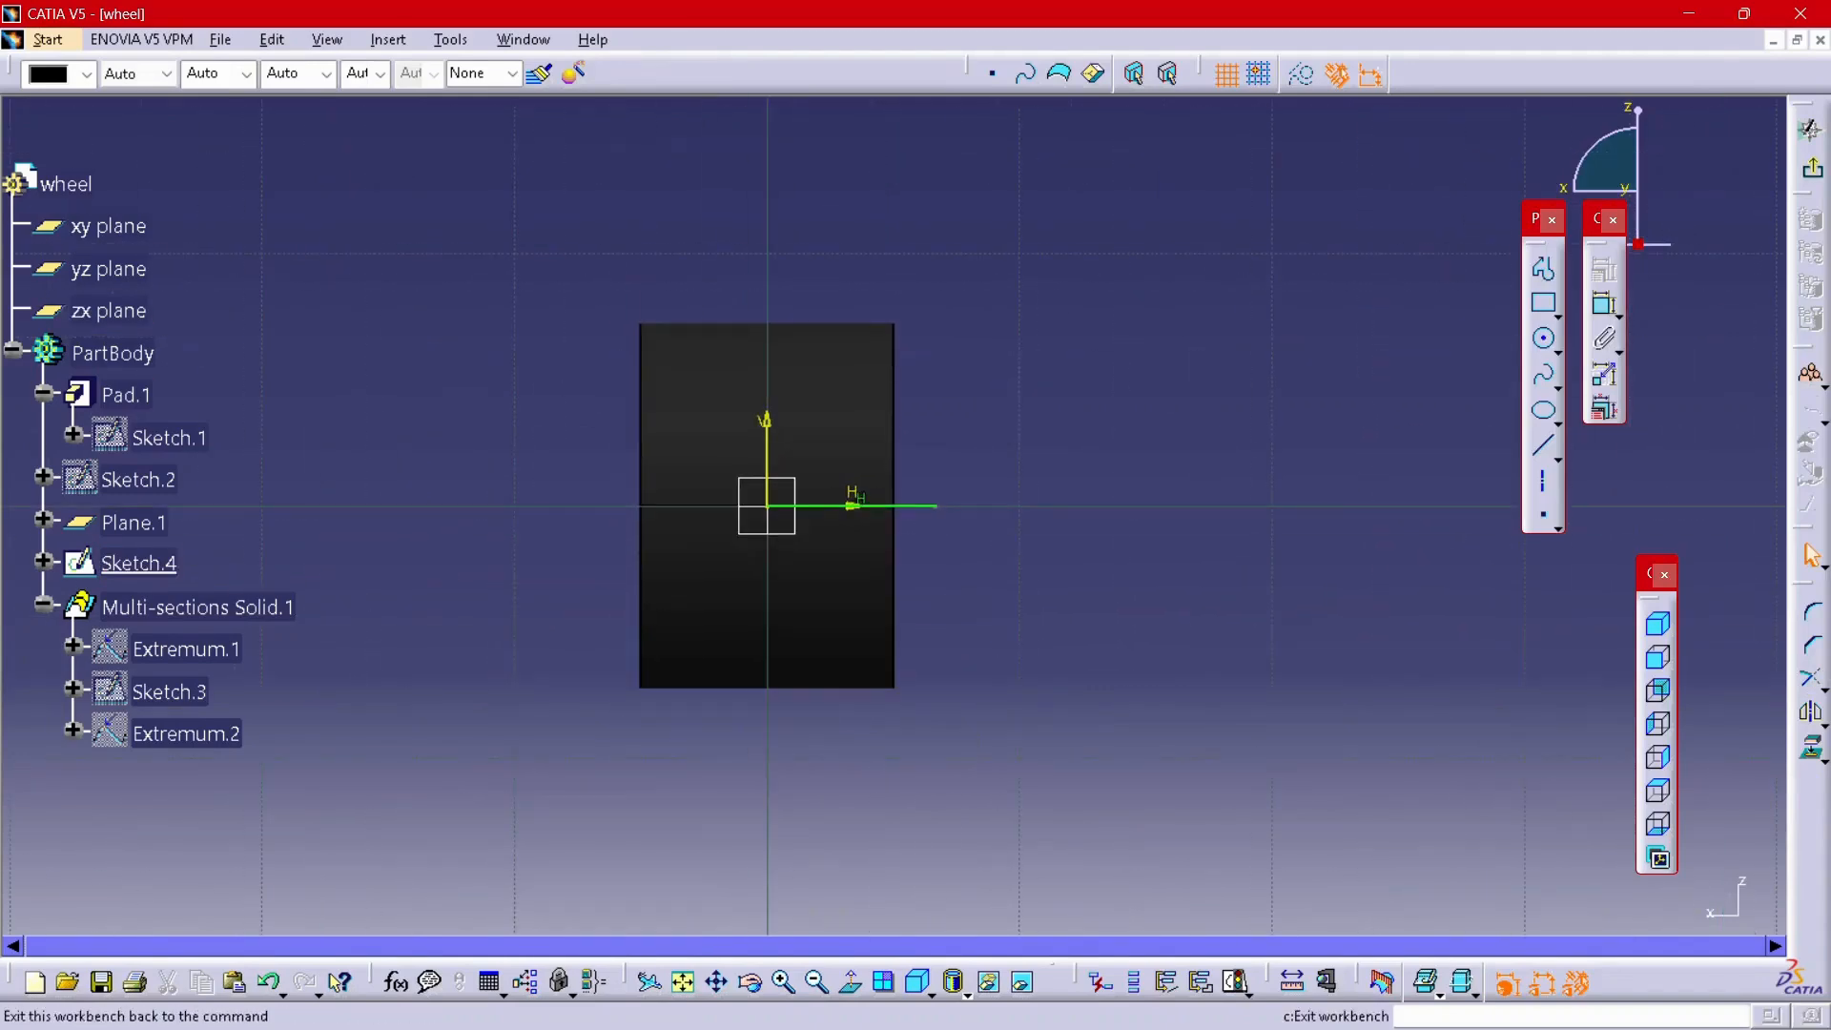
{"action": "left_click", "coordinate": [1810, 130]}
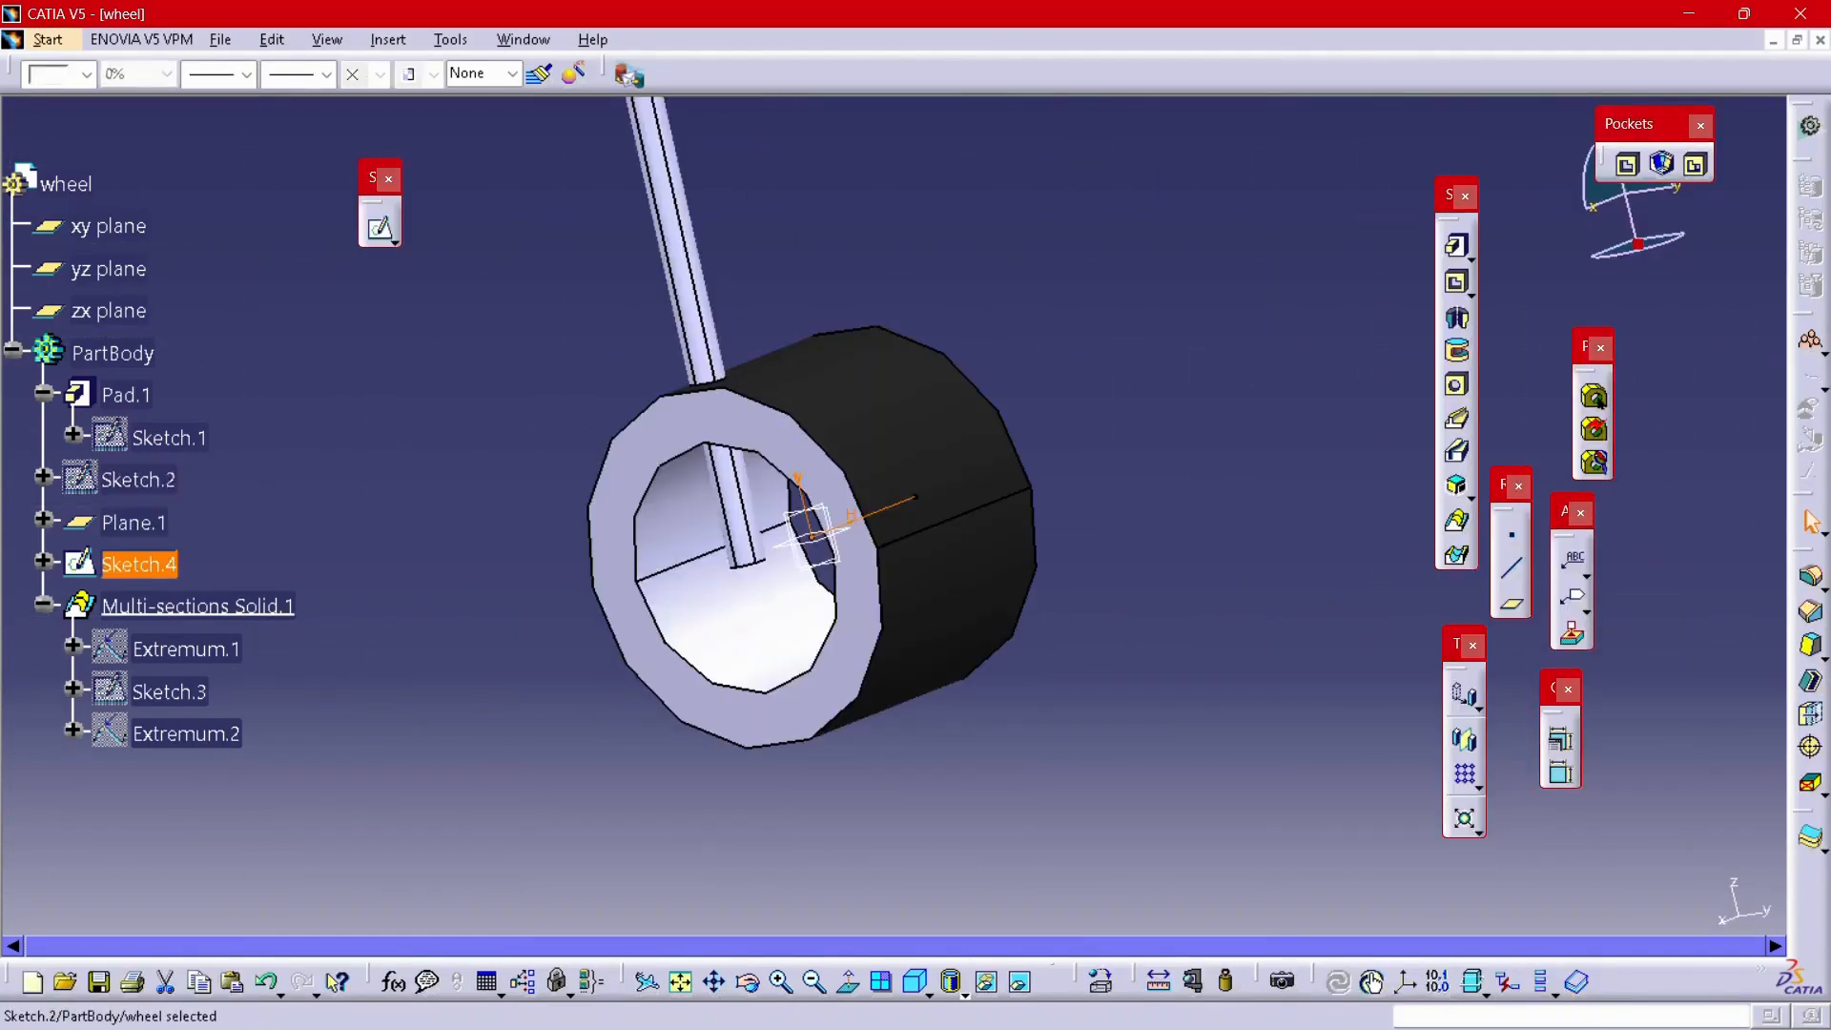
- Try to mirror the 1.5 mm circle in Sketch.2 about the vertical axis, and undo the change
{"action": "double_click", "coordinate": [138, 479]}
{"action": "middle_click_drag", "start_coordinate": [887, 573], "coordinate": [887, 468], "text": "ctrl"}
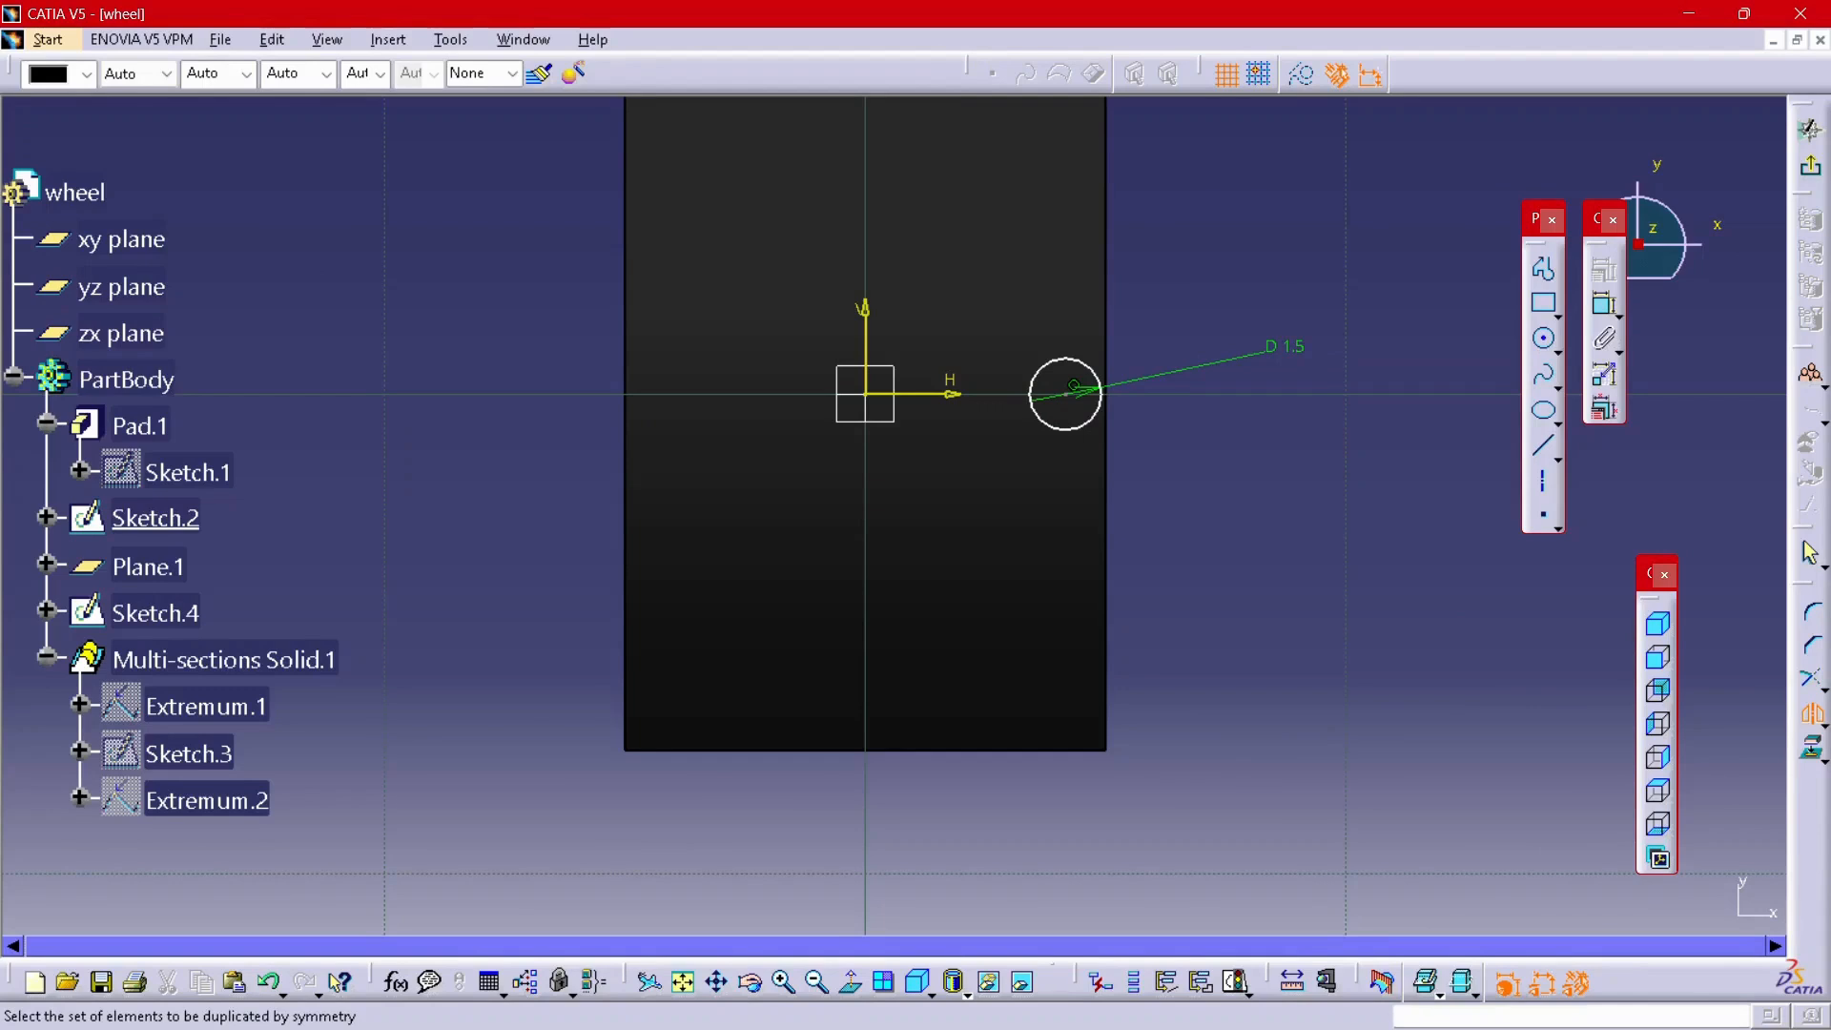
{"action": "left_click", "coordinate": [1095, 414]}
{"action": "left_click", "coordinate": [865, 334]}
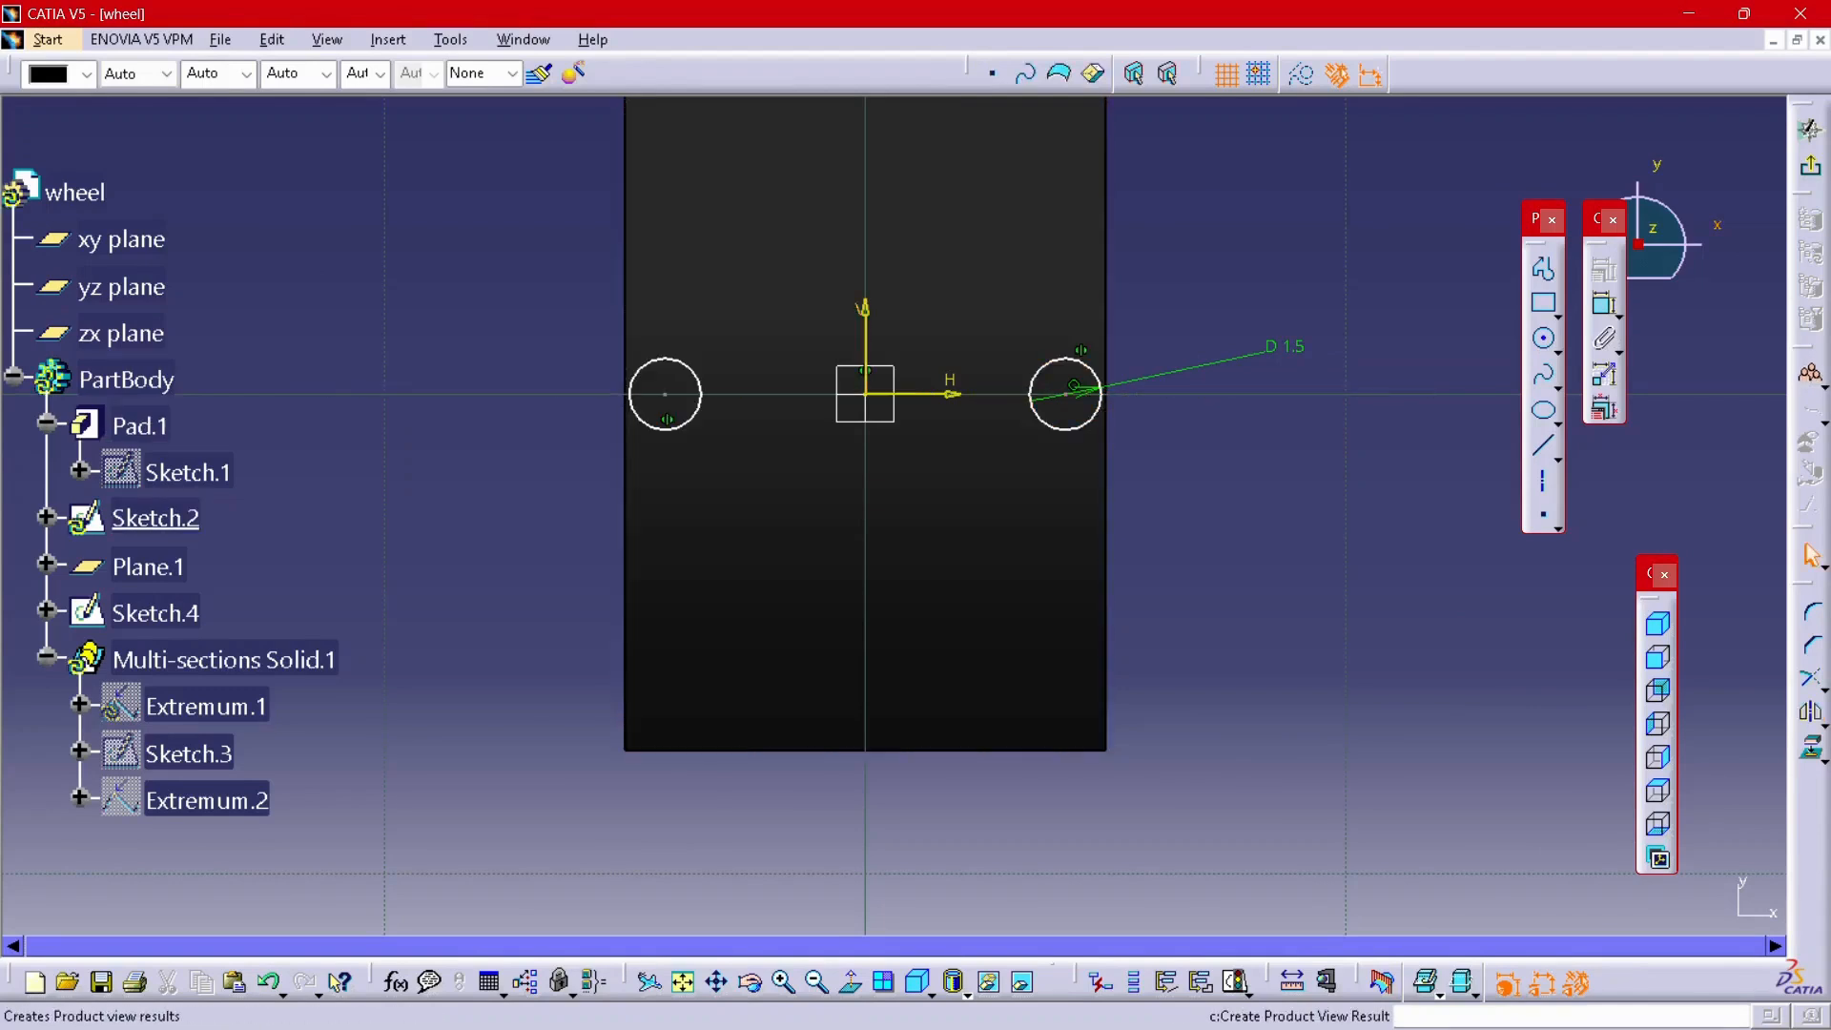
{"action": "left_click", "coordinate": [1809, 129]}
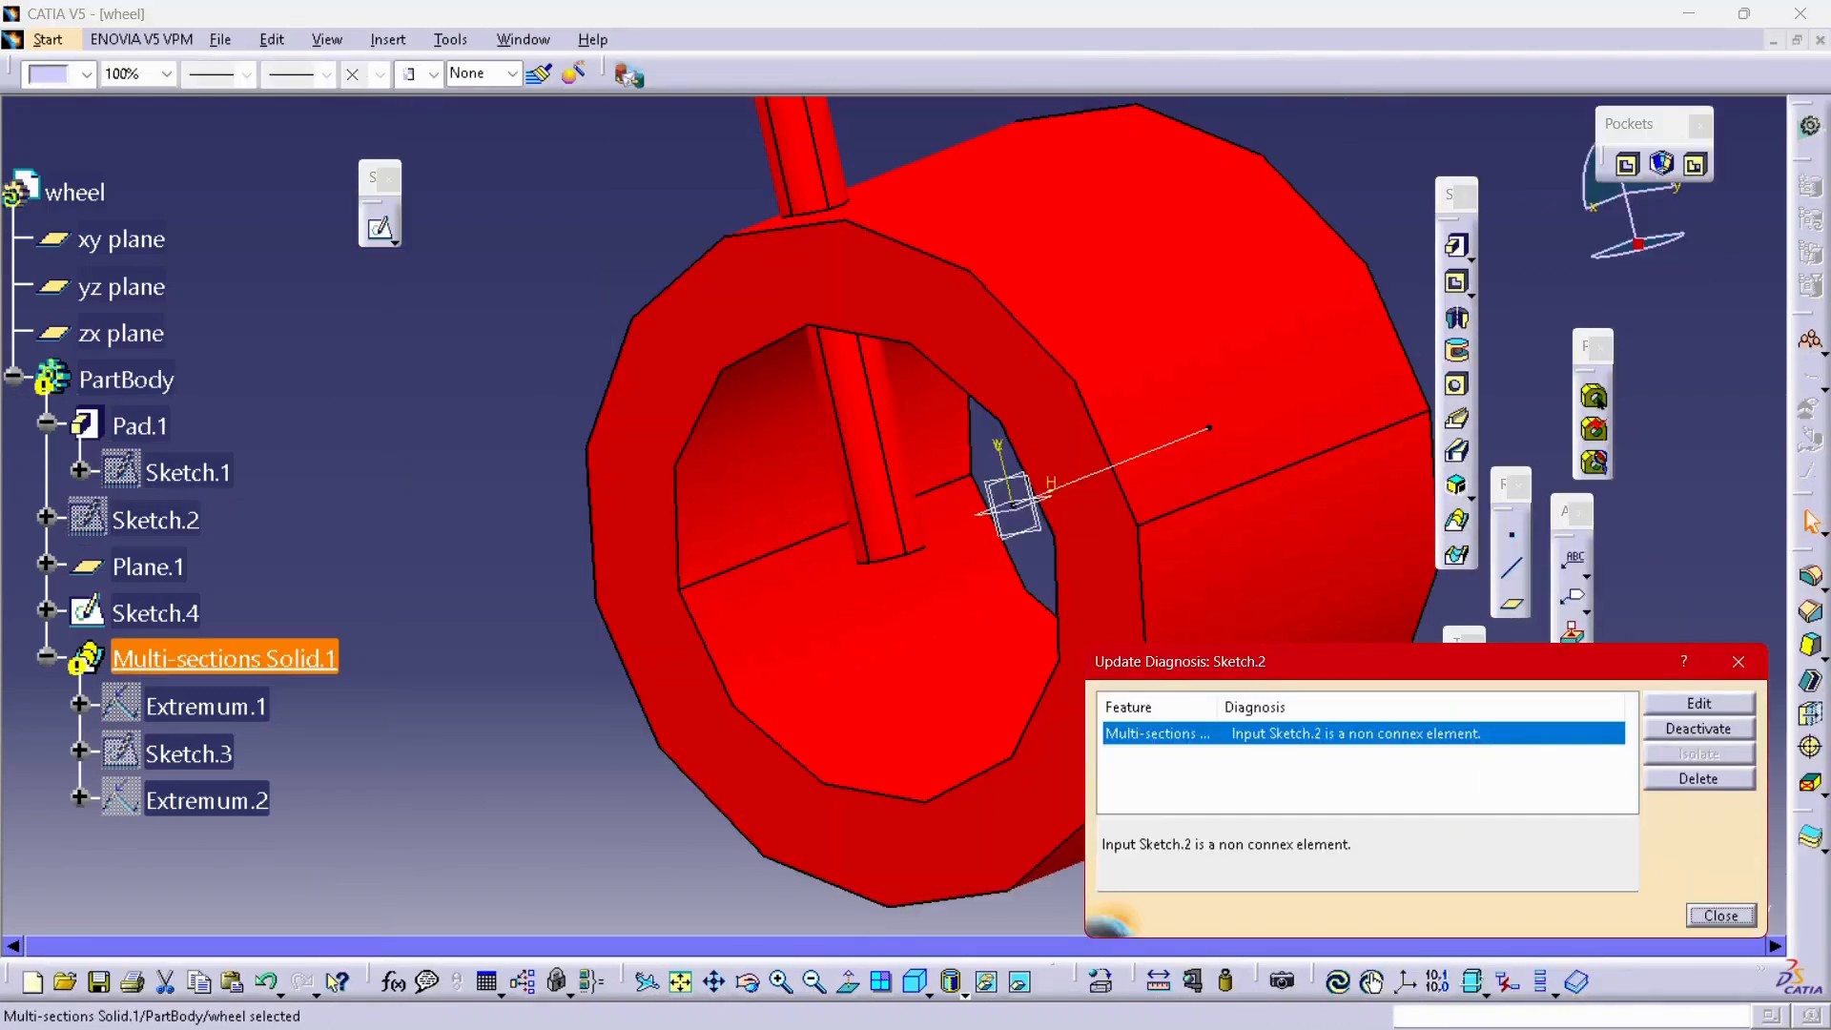
{"action": "left_click", "coordinate": [1721, 916]}
{"action": "key", "text": "ctrl+z"}
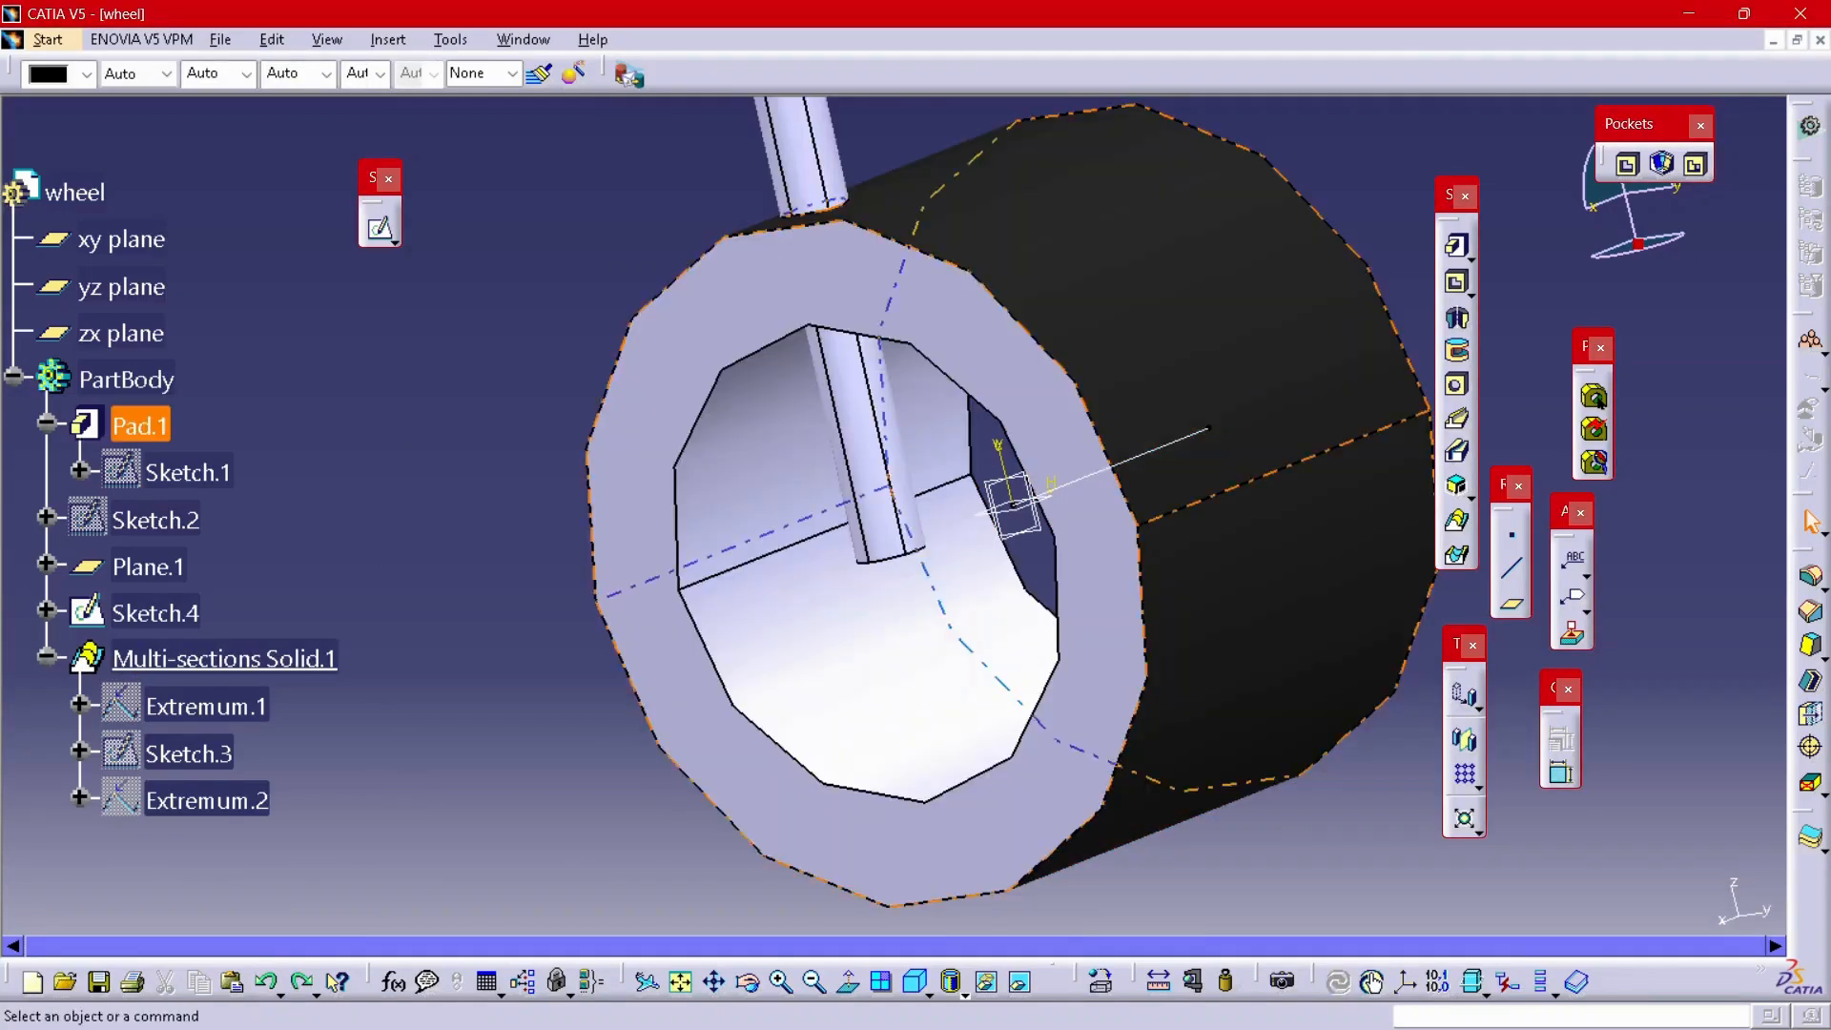
- Open Sketch.2 and constrain the 1.5 mm circle's centre to 4 mm from the vertical axis
{"action": "middle_click_drag", "start_coordinate": [1097, 572], "coordinate": [1097, 658]}
{"action": "mouse_move", "coordinate": [926, 520]}
{"action": "middle_mouse_down"}
{"action": "mouse_move", "coordinate": [1002, 477]}
{"action": "mouse_move", "coordinate": [940, 372]}
{"action": "middle_mouse_up"}
{"action": "double_click", "coordinate": [156, 519]}
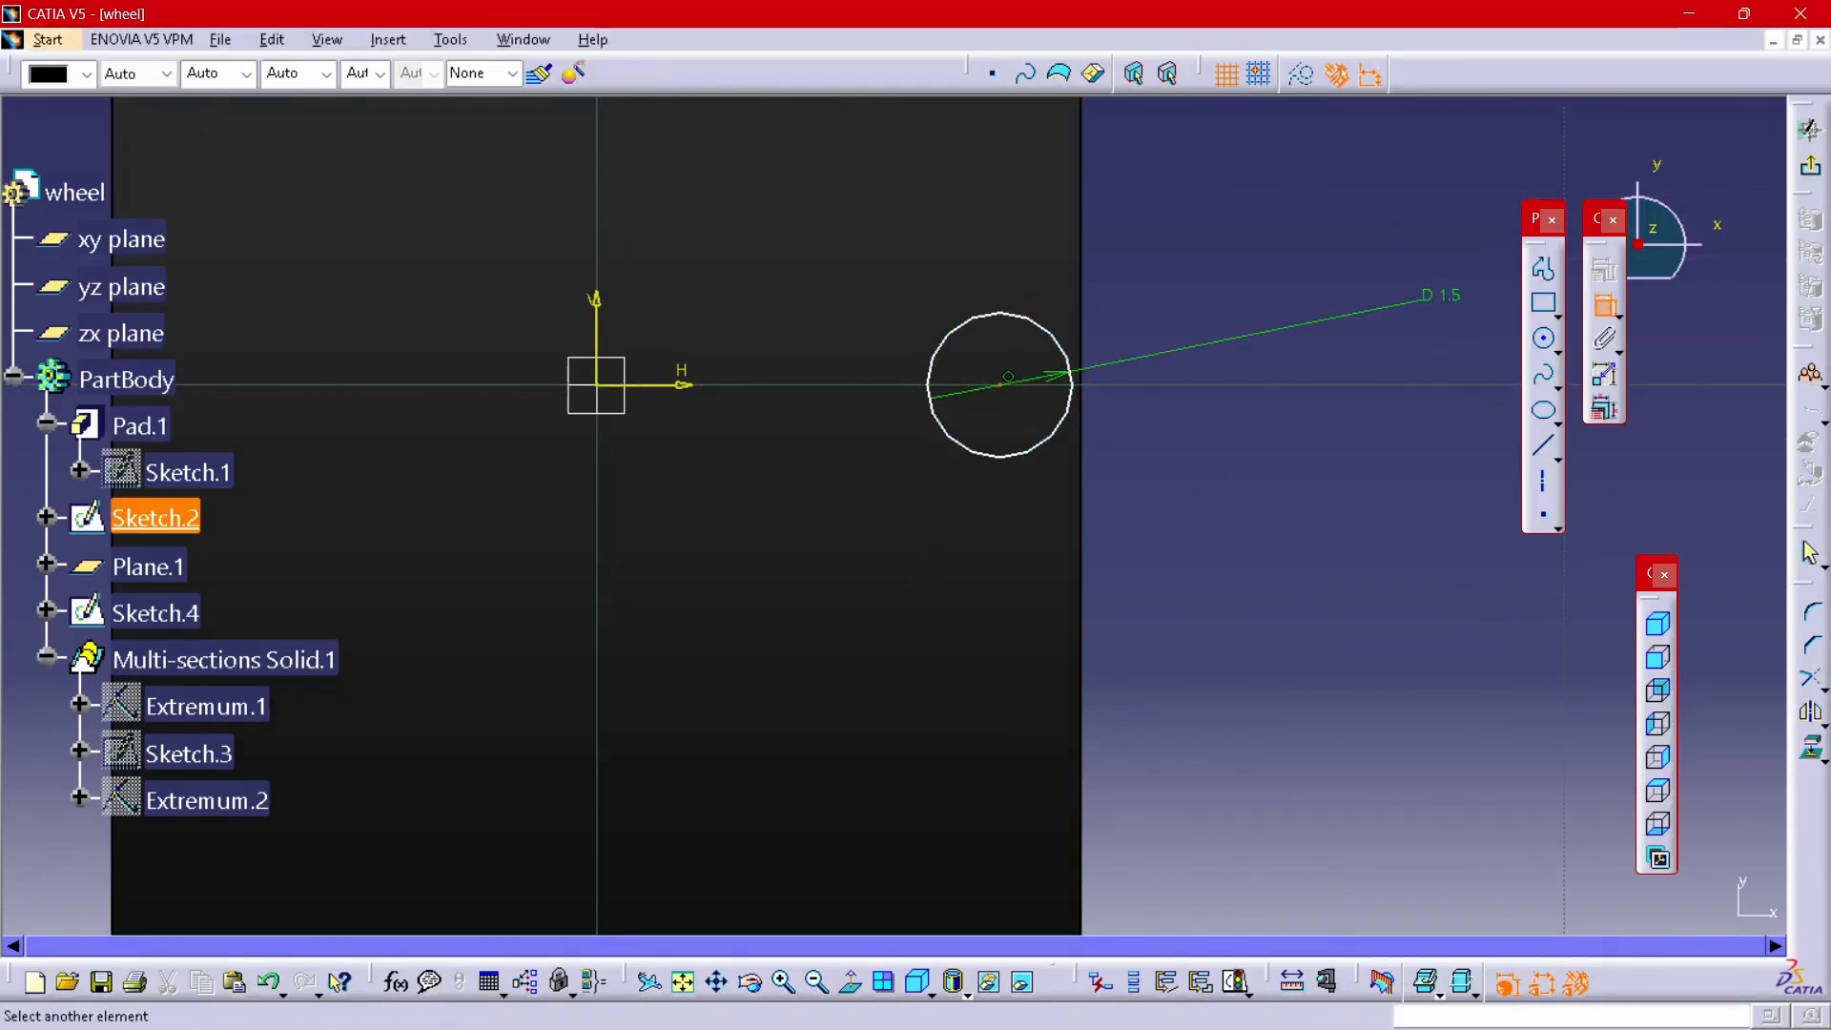
{"action": "left_click", "coordinate": [597, 345]}
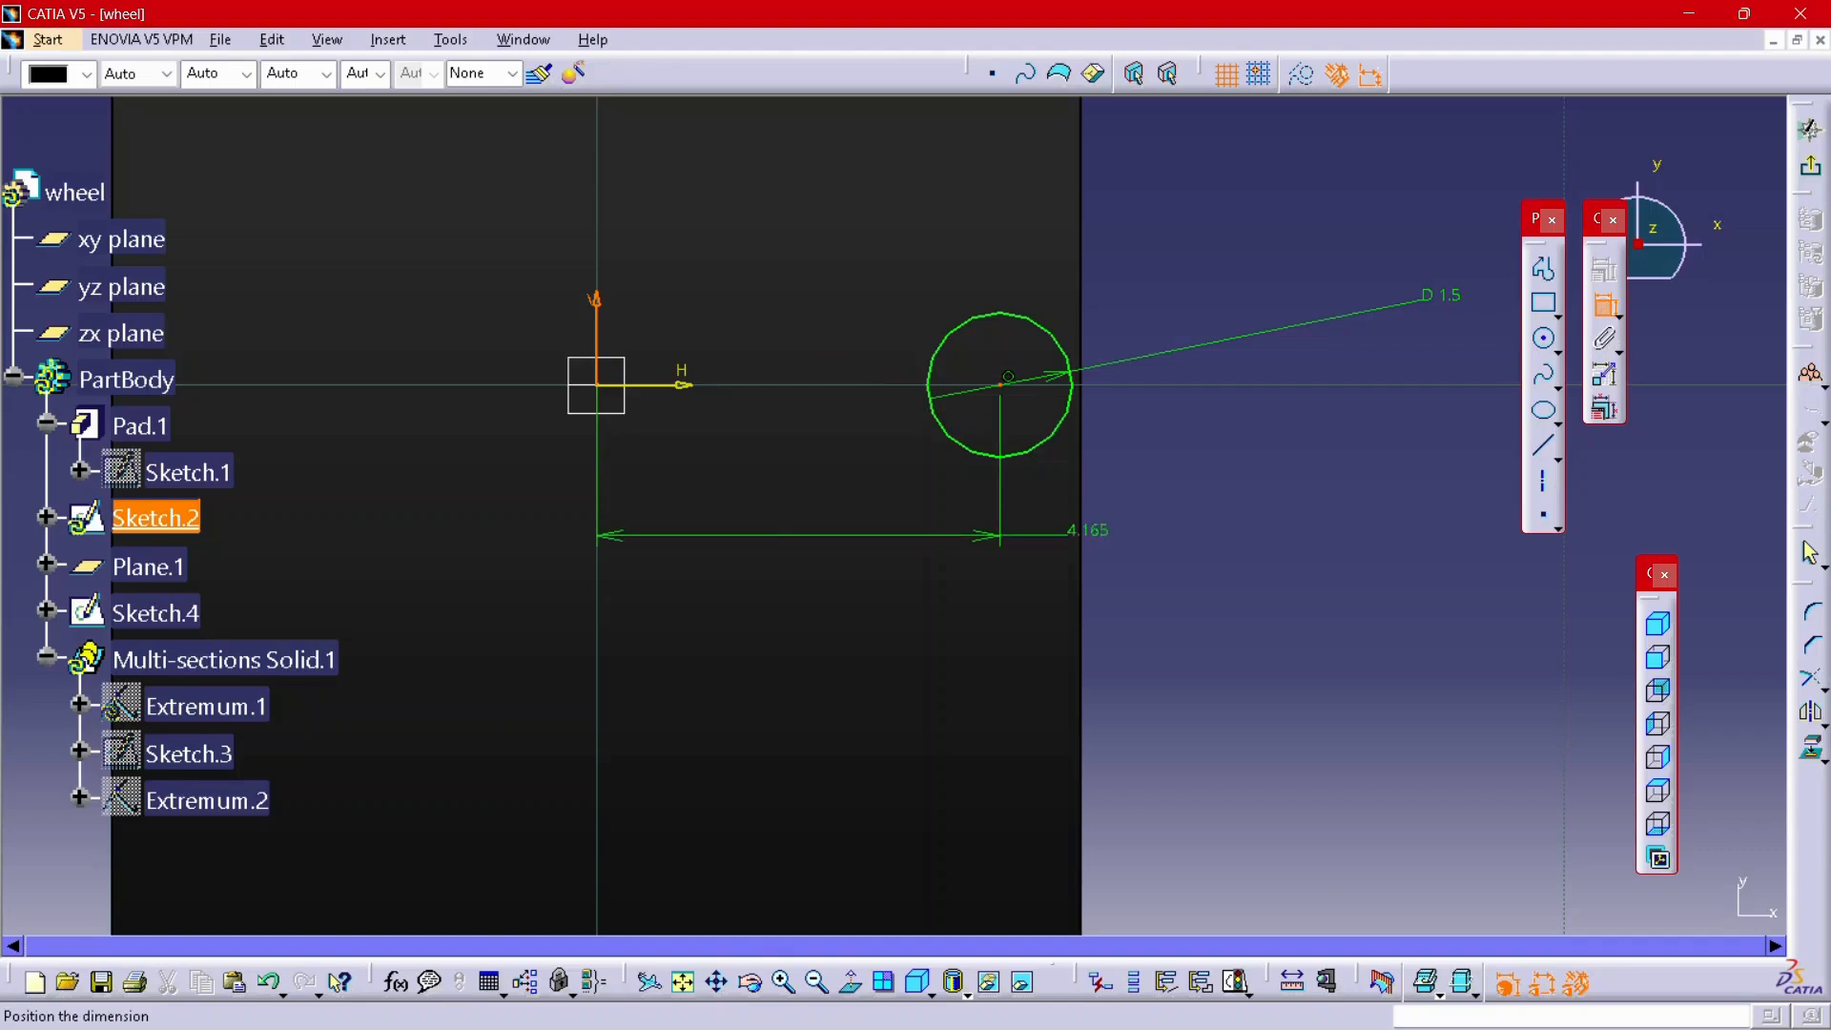
{"action": "left_click", "coordinate": [1278, 546]}
{"action": "double_click", "coordinate": [1290, 543]}
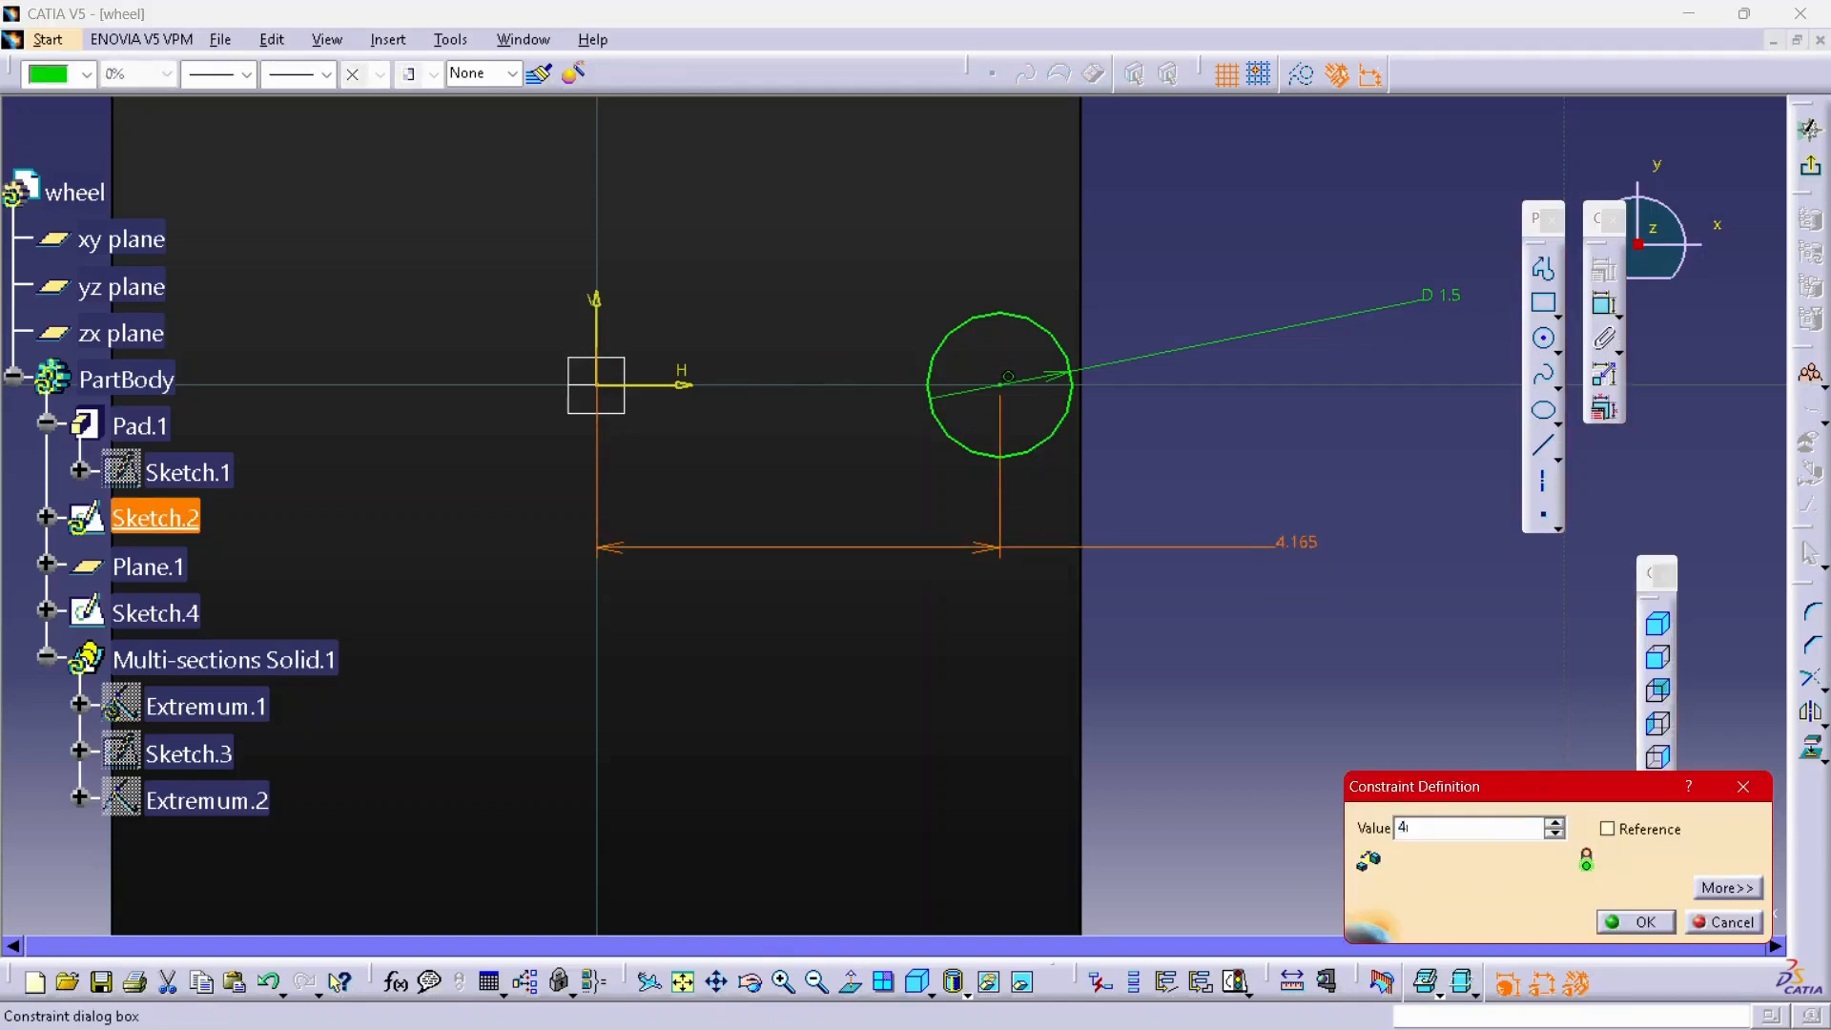
{"action": "type", "text": "4"}
{"action": "key", "text": "Return"}
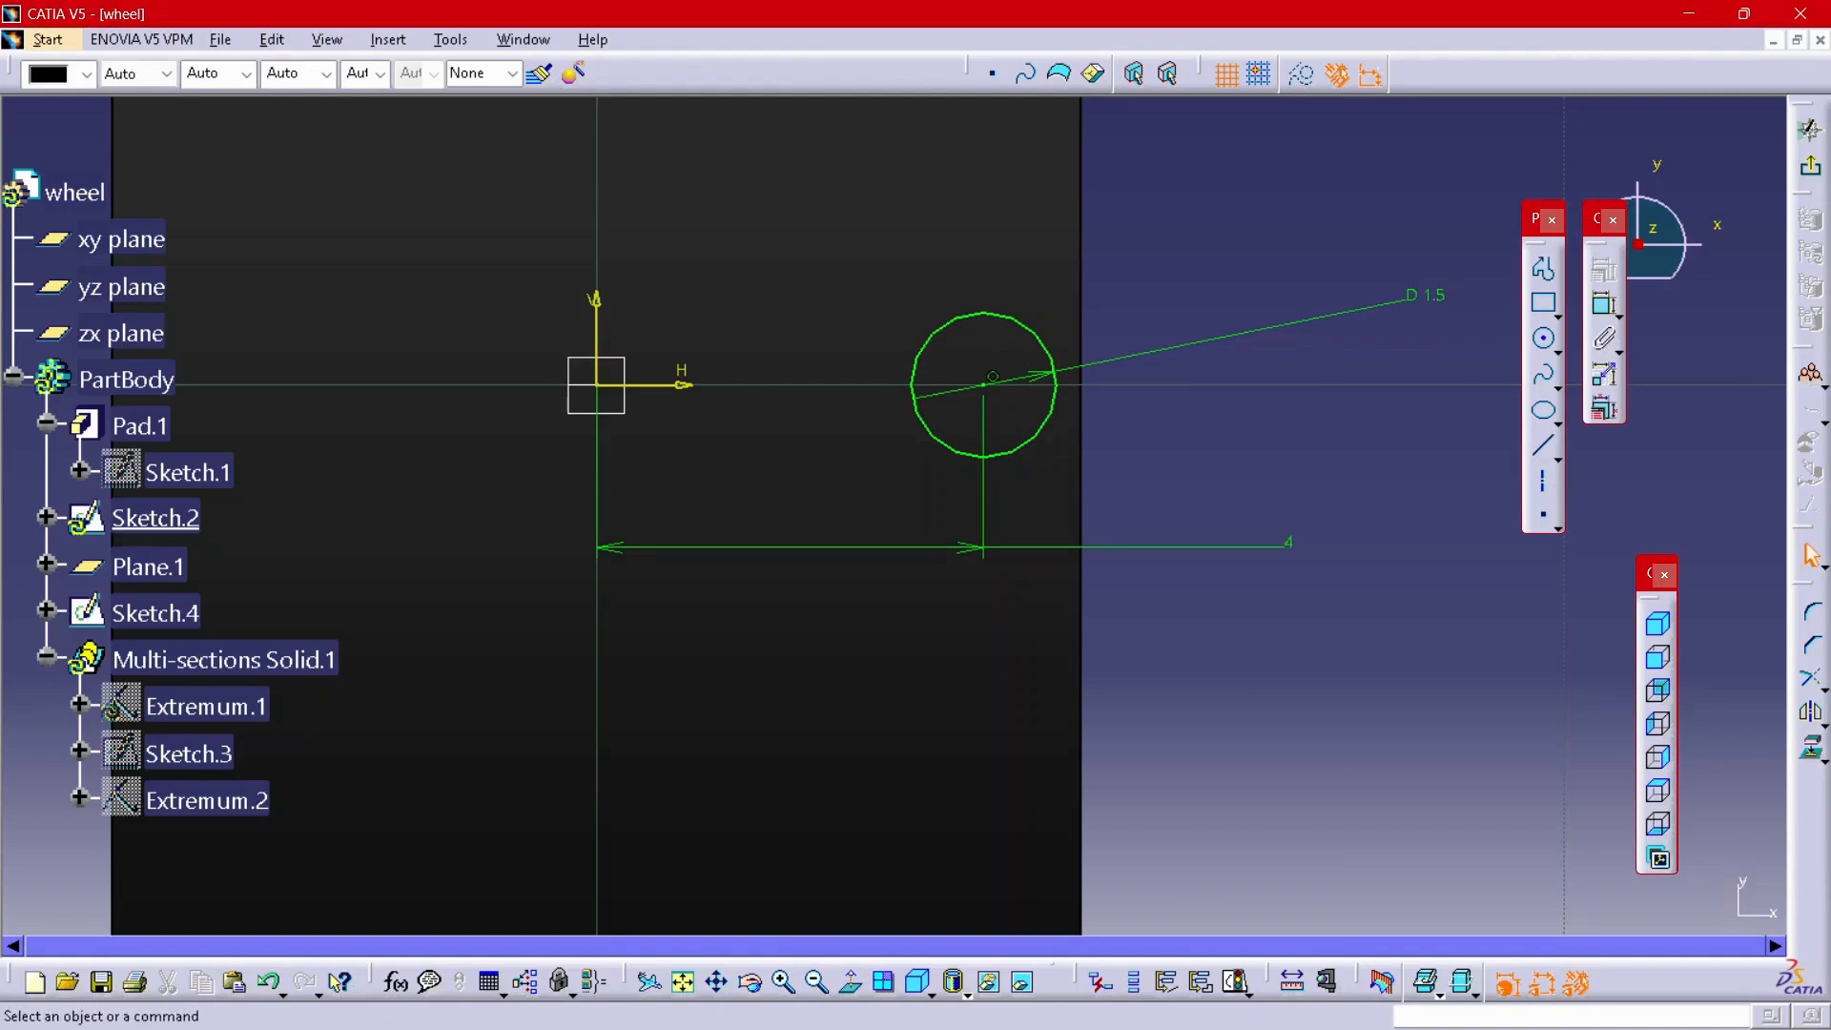
- Change the circle's distance from the vertical axis to 4.2 mm and exit Sketch.2
{"action": "double_click", "coordinate": [1289, 544]}
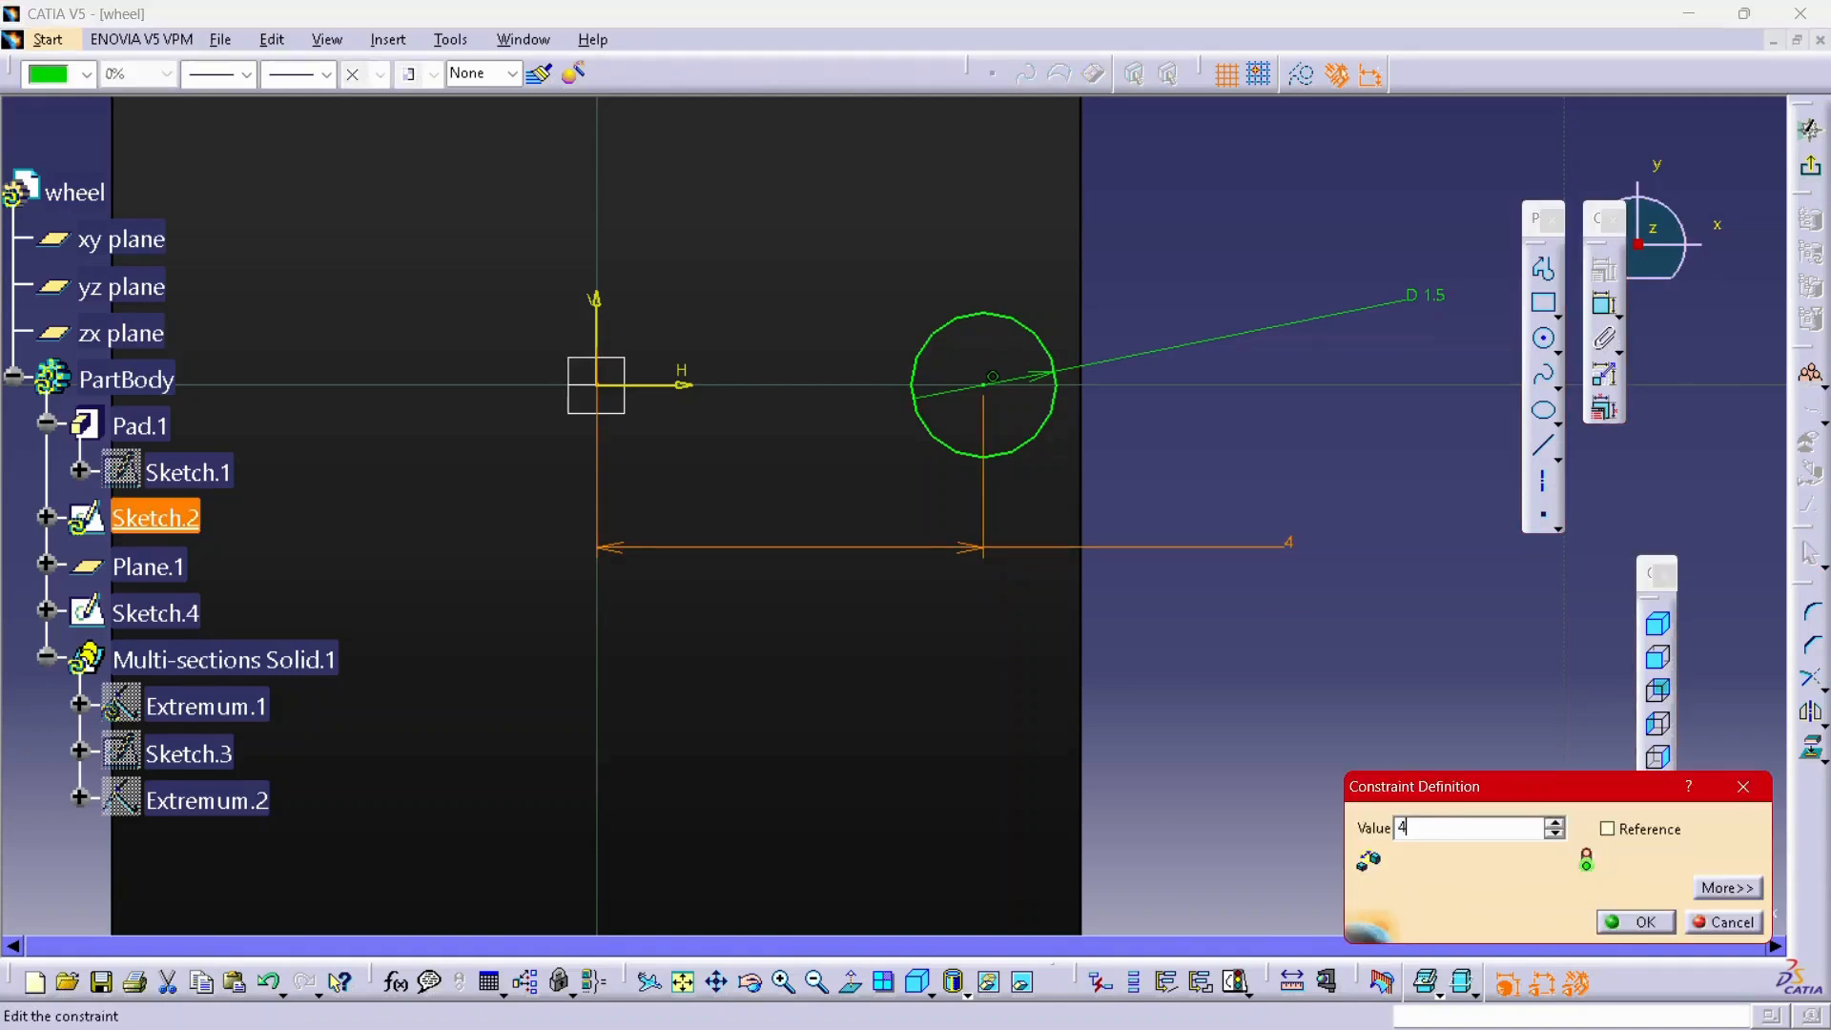
{"action": "key", "text": "Return"}
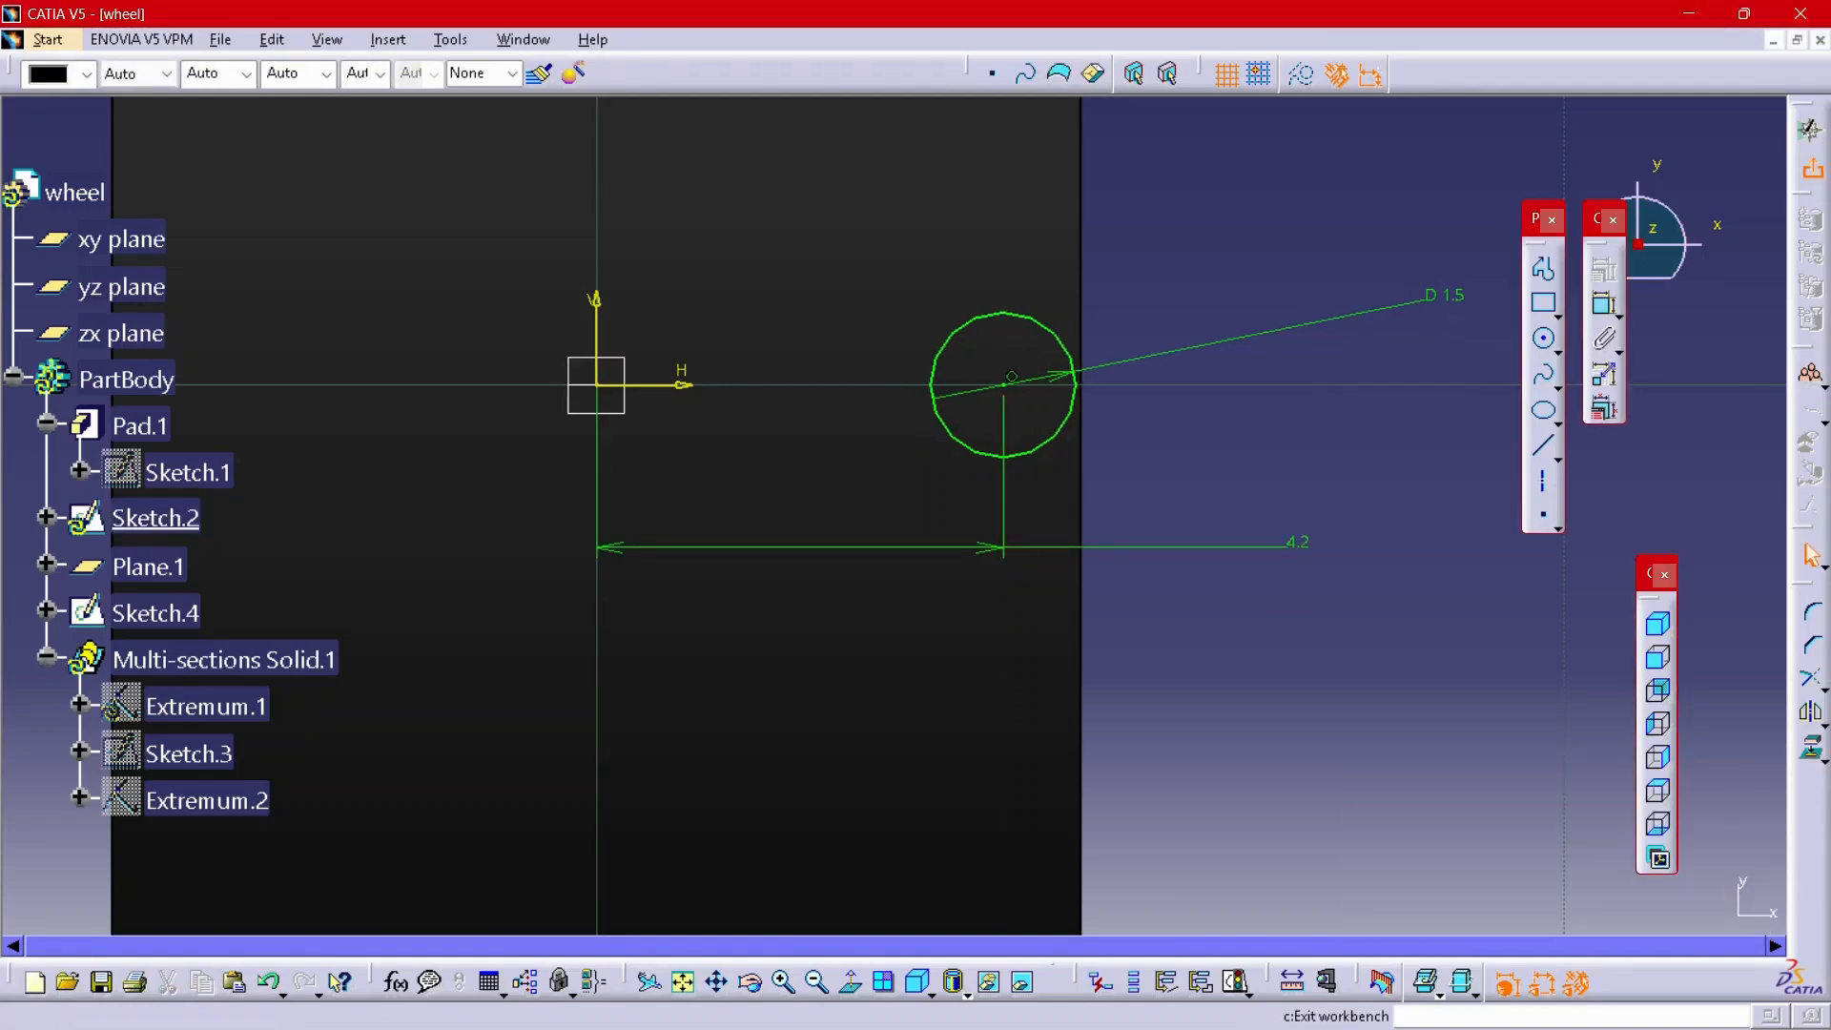
{"action": "left_click", "coordinate": [1812, 169]}
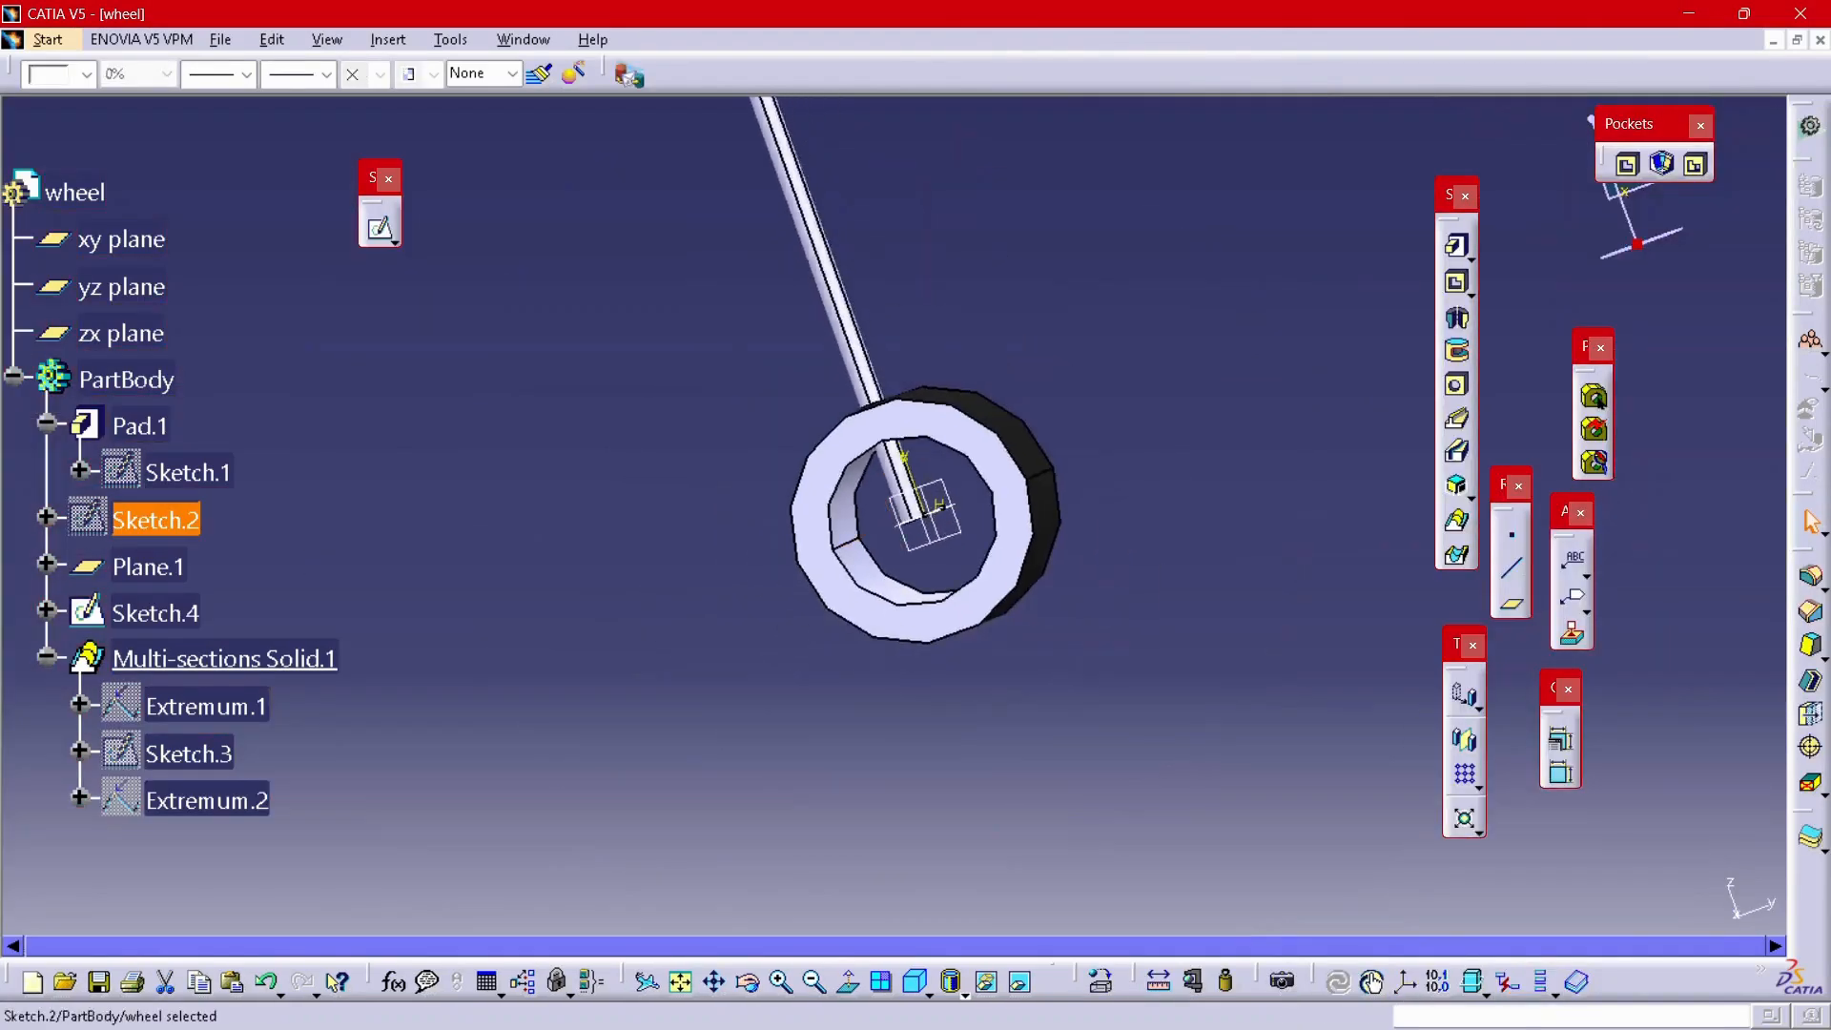
{"action": "mouse_move", "coordinate": [1164, 624]}
{"action": "middle_mouse_down"}
{"action": "mouse_move", "coordinate": [948, 656]}
{"action": "mouse_move", "coordinate": [1057, 626]}
{"action": "mouse_move", "coordinate": [1169, 433]}
{"action": "mouse_move", "coordinate": [975, 549]}
{"action": "mouse_move", "coordinate": [829, 698]}
{"action": "mouse_move", "coordinate": [1197, 665]}
{"action": "middle_mouse_up"}
{"action": "left_click", "coordinate": [1273, 701]}
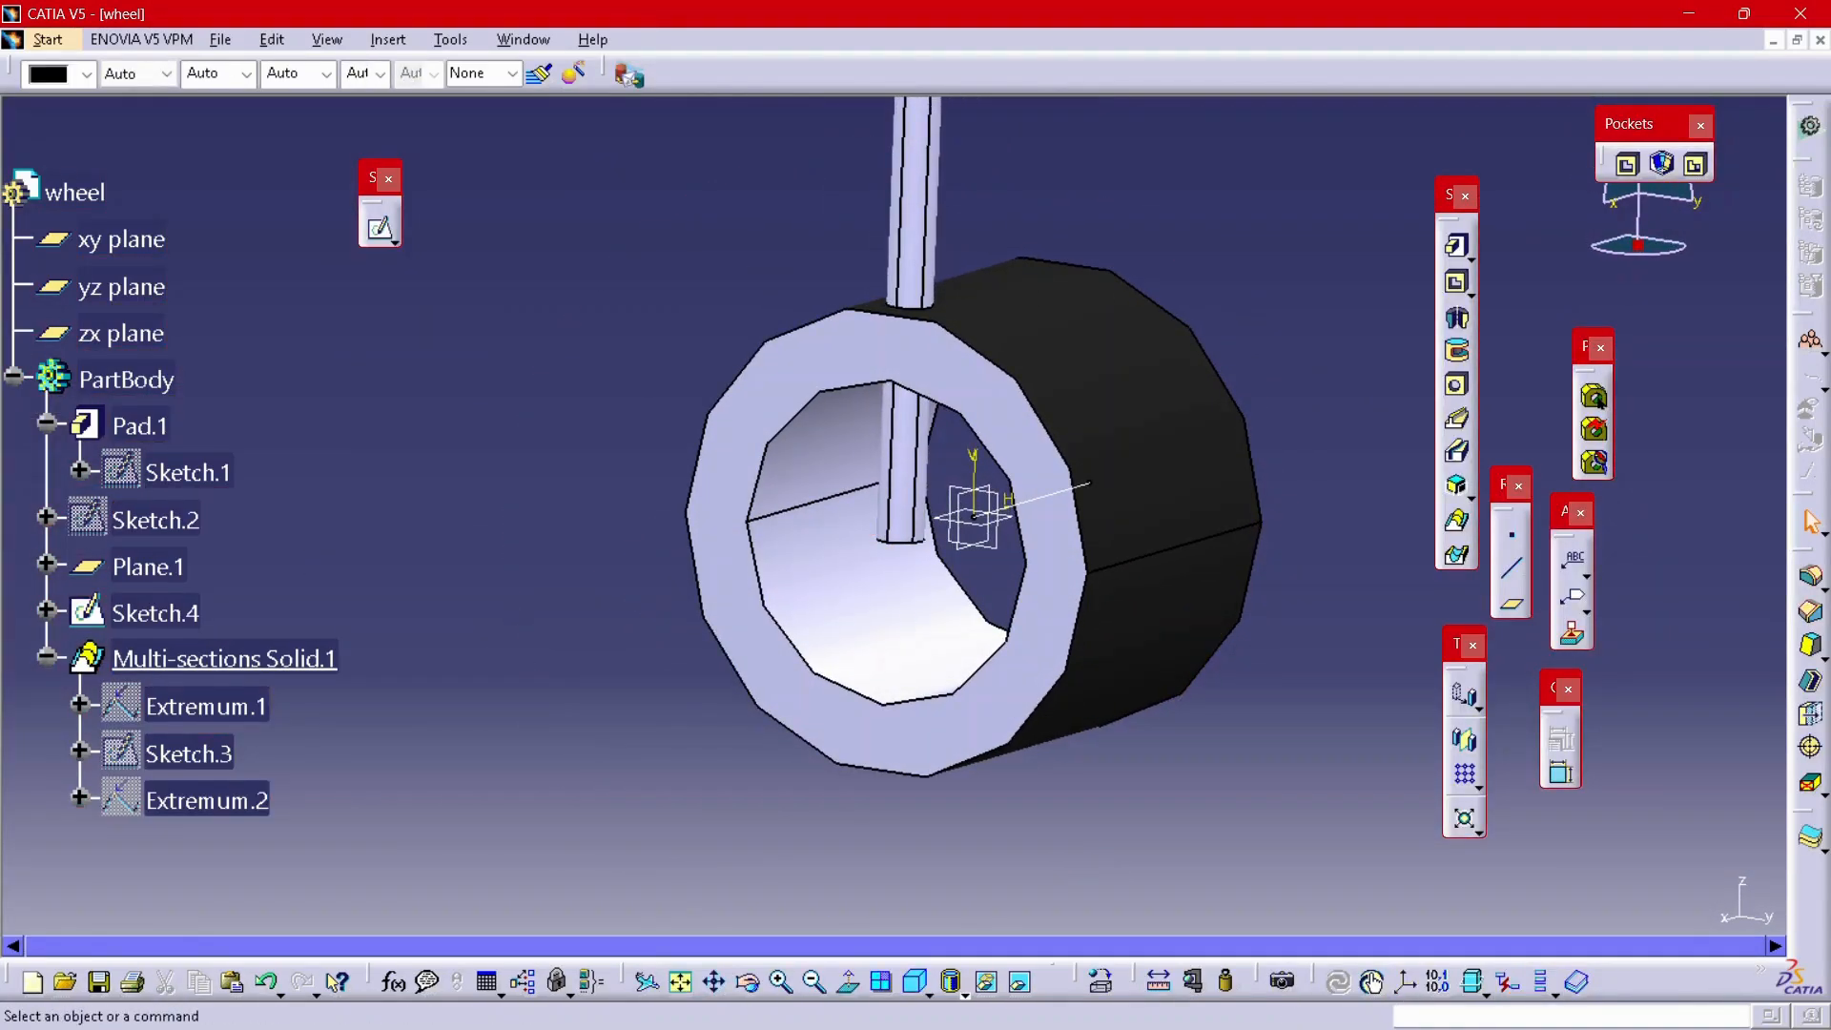
- Start a sketch on the xy plane and draw a circle about 1 mm in diameter on the horizontal axis, opposite the existing spoke
{"action": "left_click", "coordinate": [380, 227]}
{"action": "left_click", "coordinate": [106, 239]}
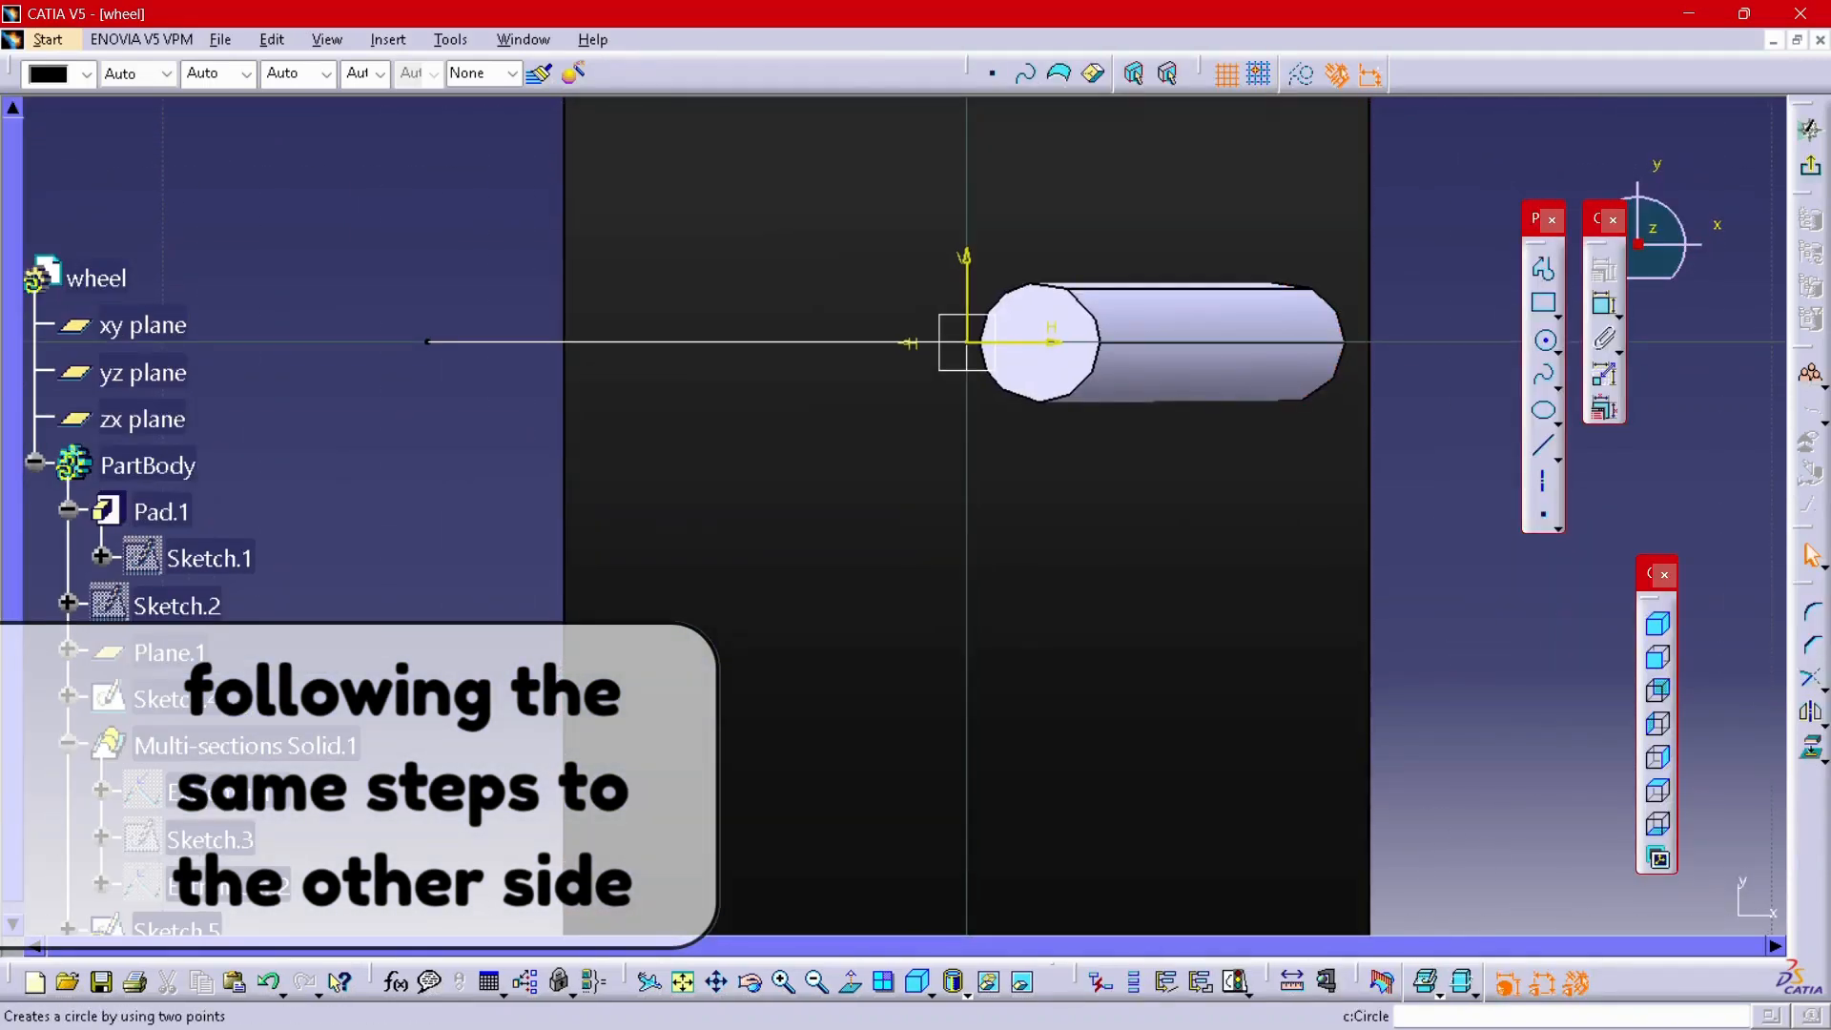
{"action": "left_click", "coordinate": [1545, 340]}
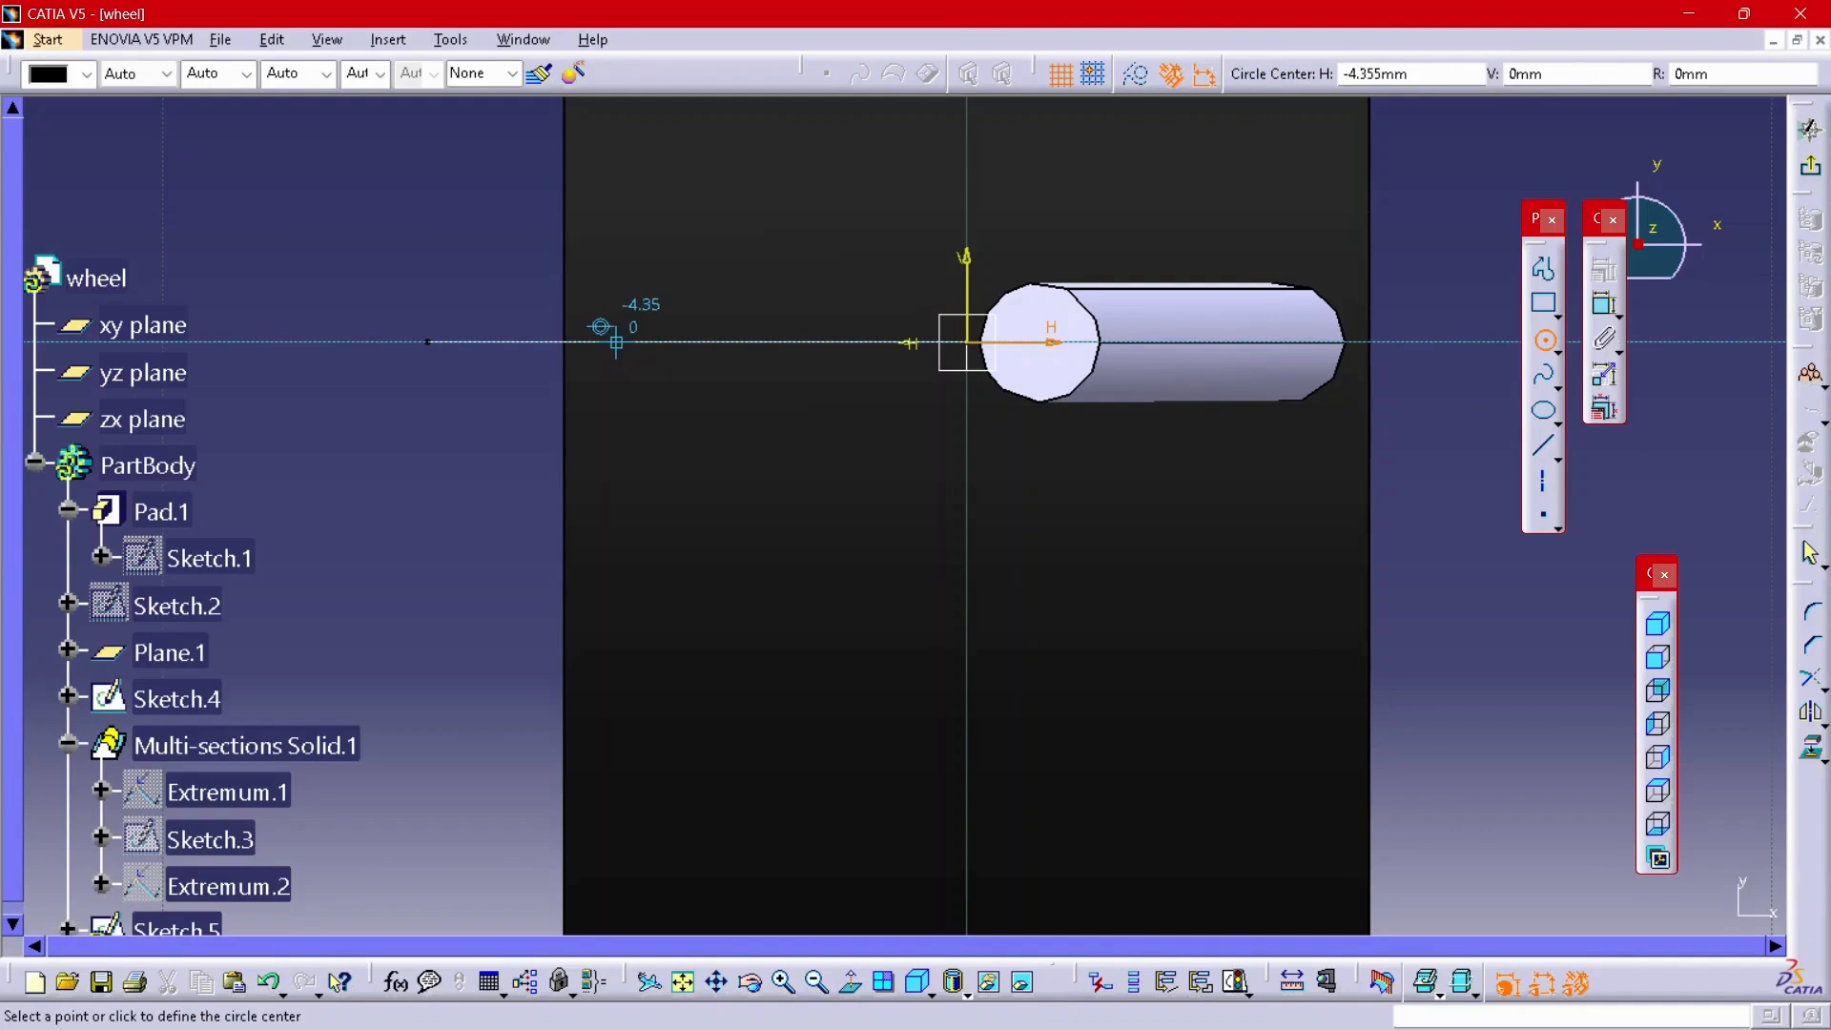
{"action": "left_click", "coordinate": [616, 341]}
{"action": "left_click", "coordinate": [656, 342]}
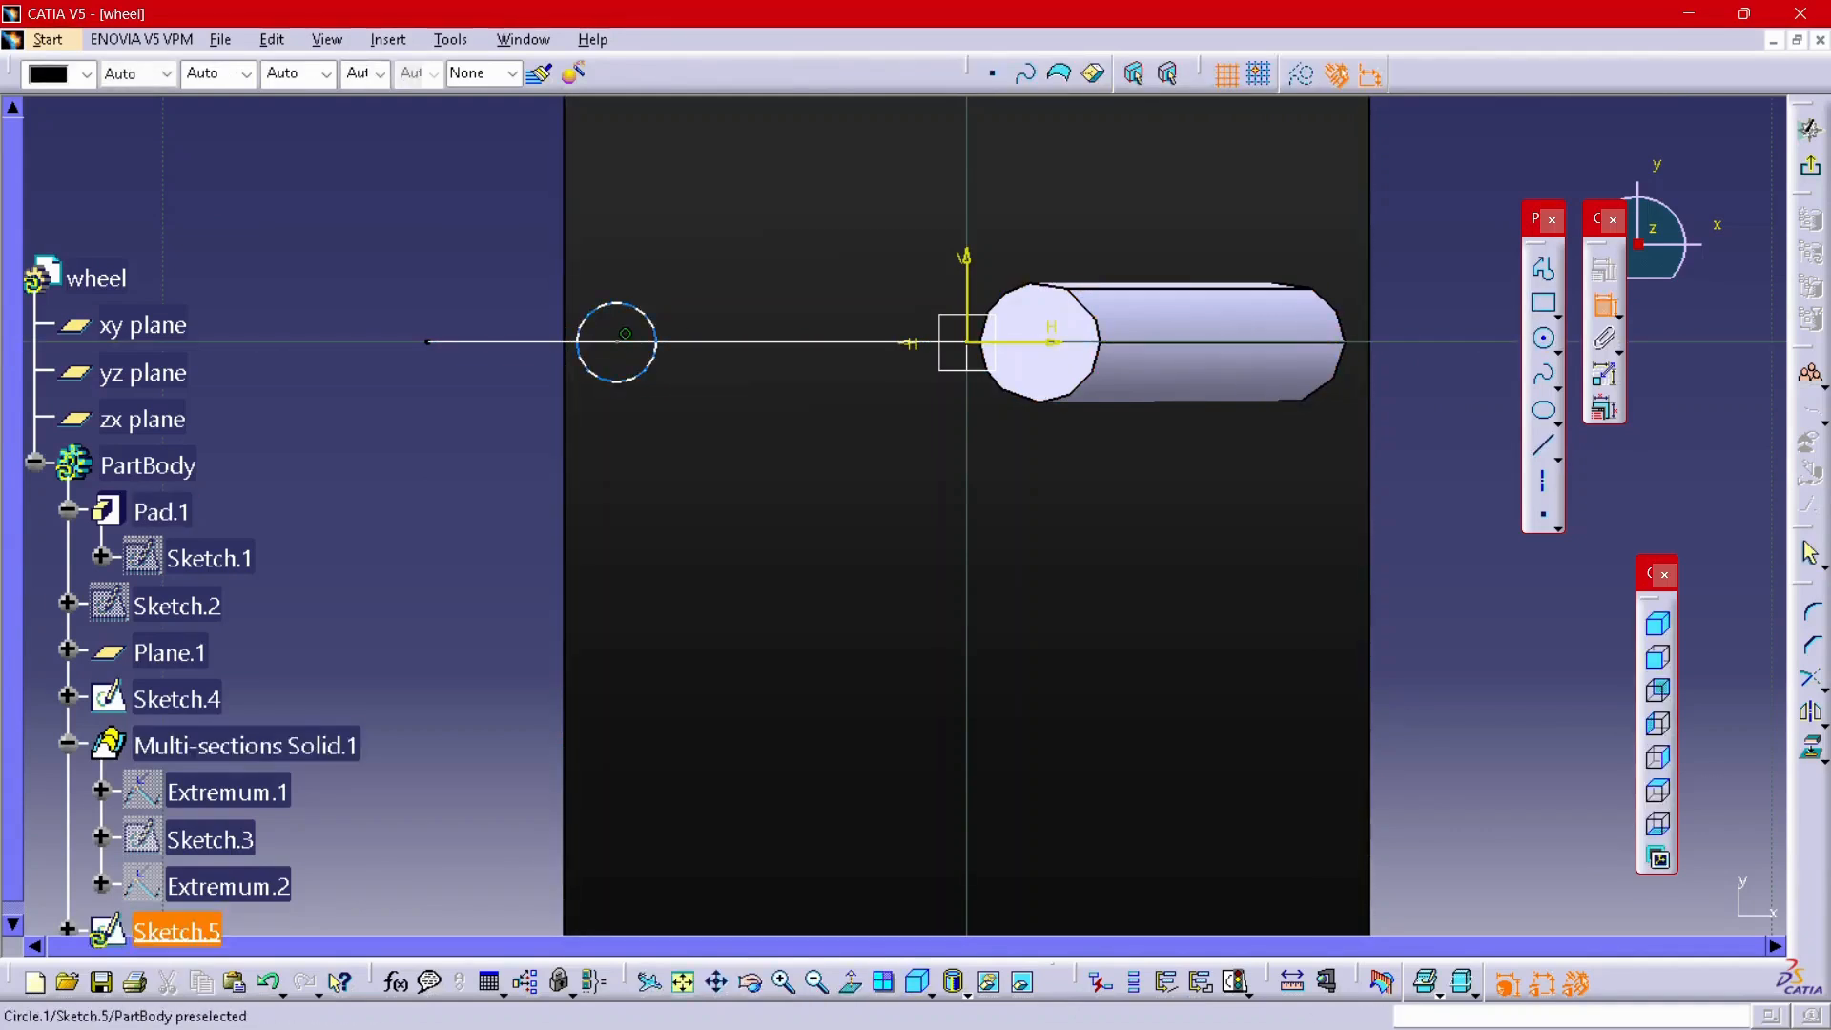
- Dimension the new circle opposite the spoke and set its diameter to 1.5 mm
{"action": "left_click", "coordinate": [582, 358]}
{"action": "double_click", "coordinate": [396, 436]}
{"action": "type", "text": "1."}
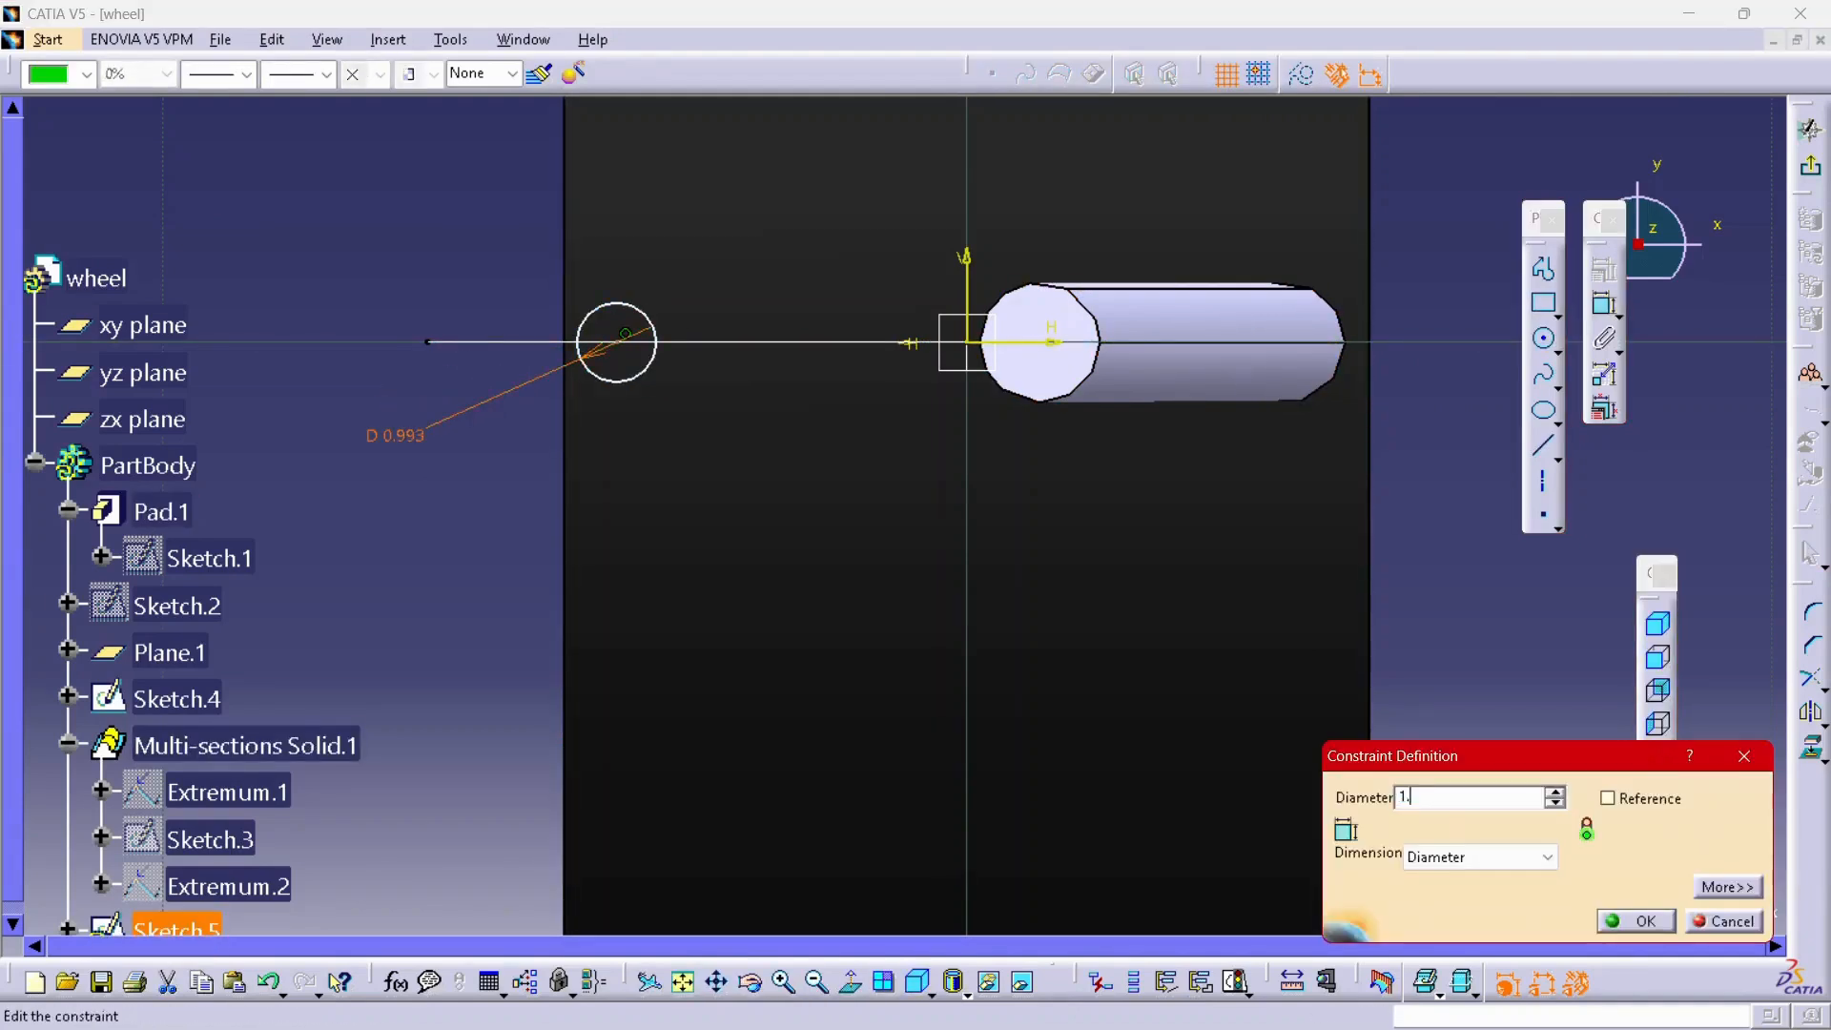
{"action": "type", "text": "5"}
{"action": "key", "text": "Return"}
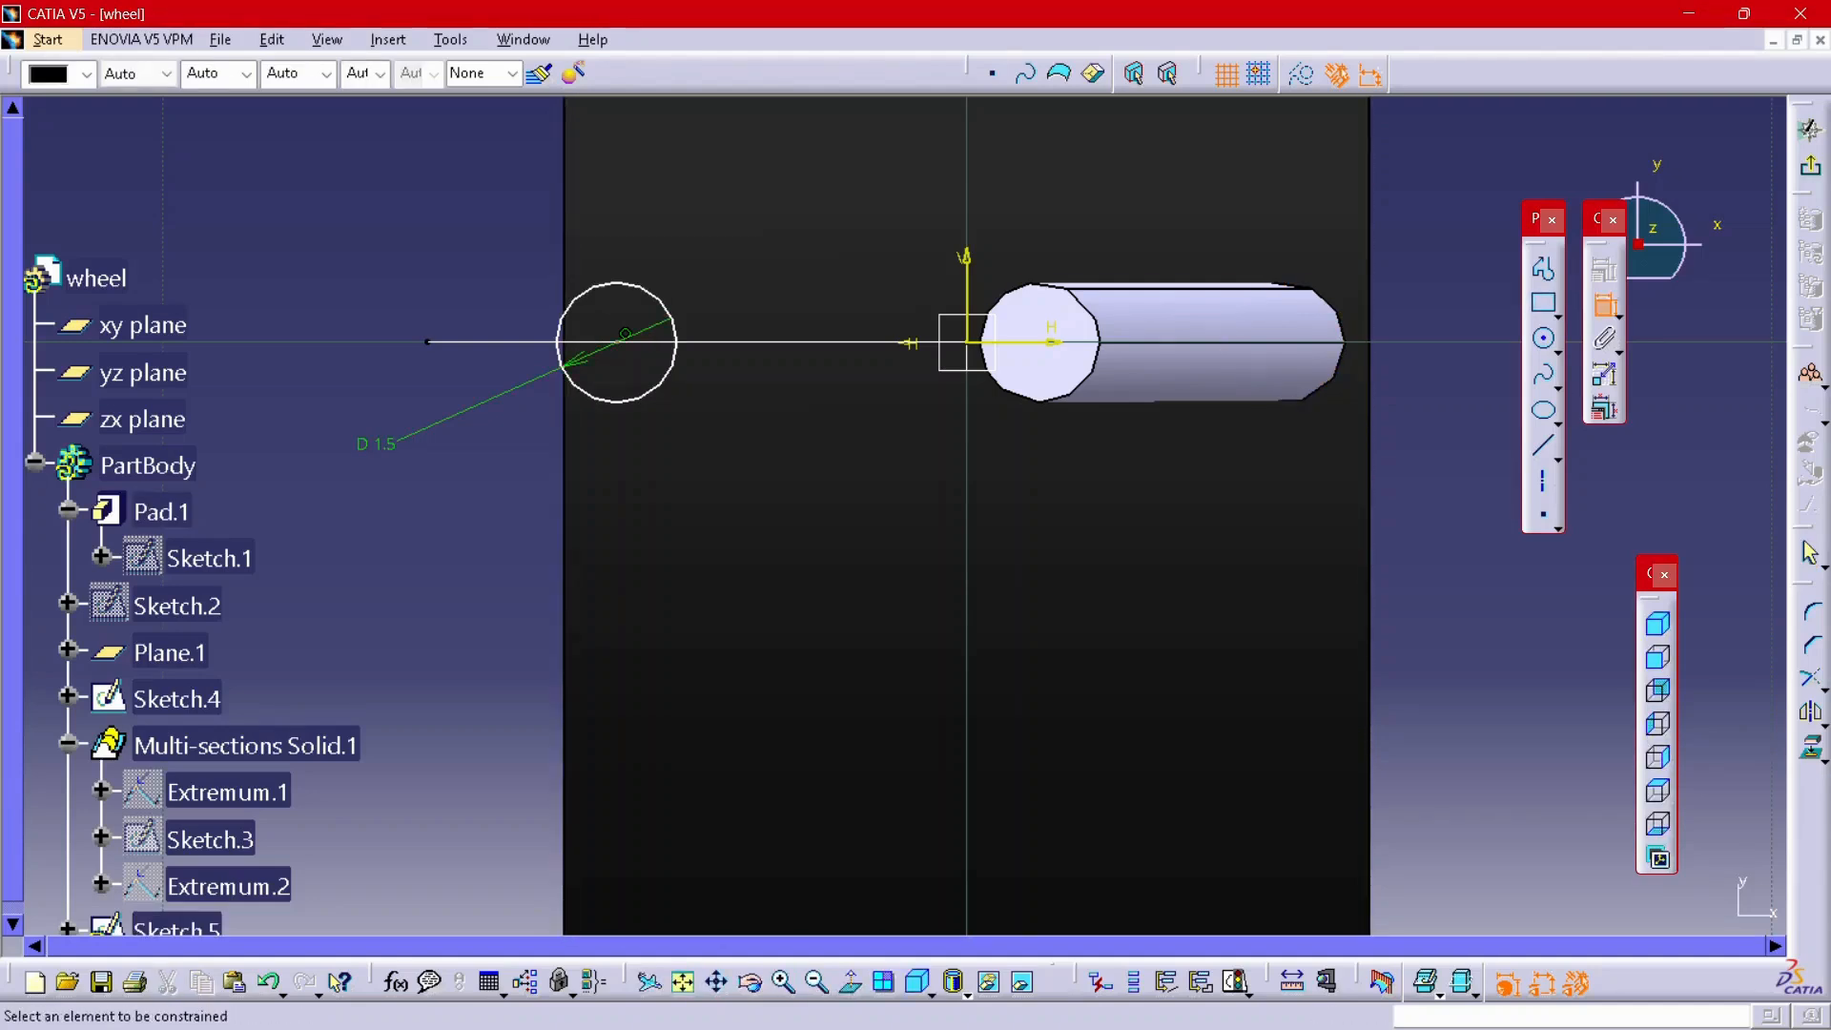
- Constrain the new circle's centre to 4.2 mm from the vertical axis and exit the sketch
{"action": "left_click", "coordinate": [616, 342]}
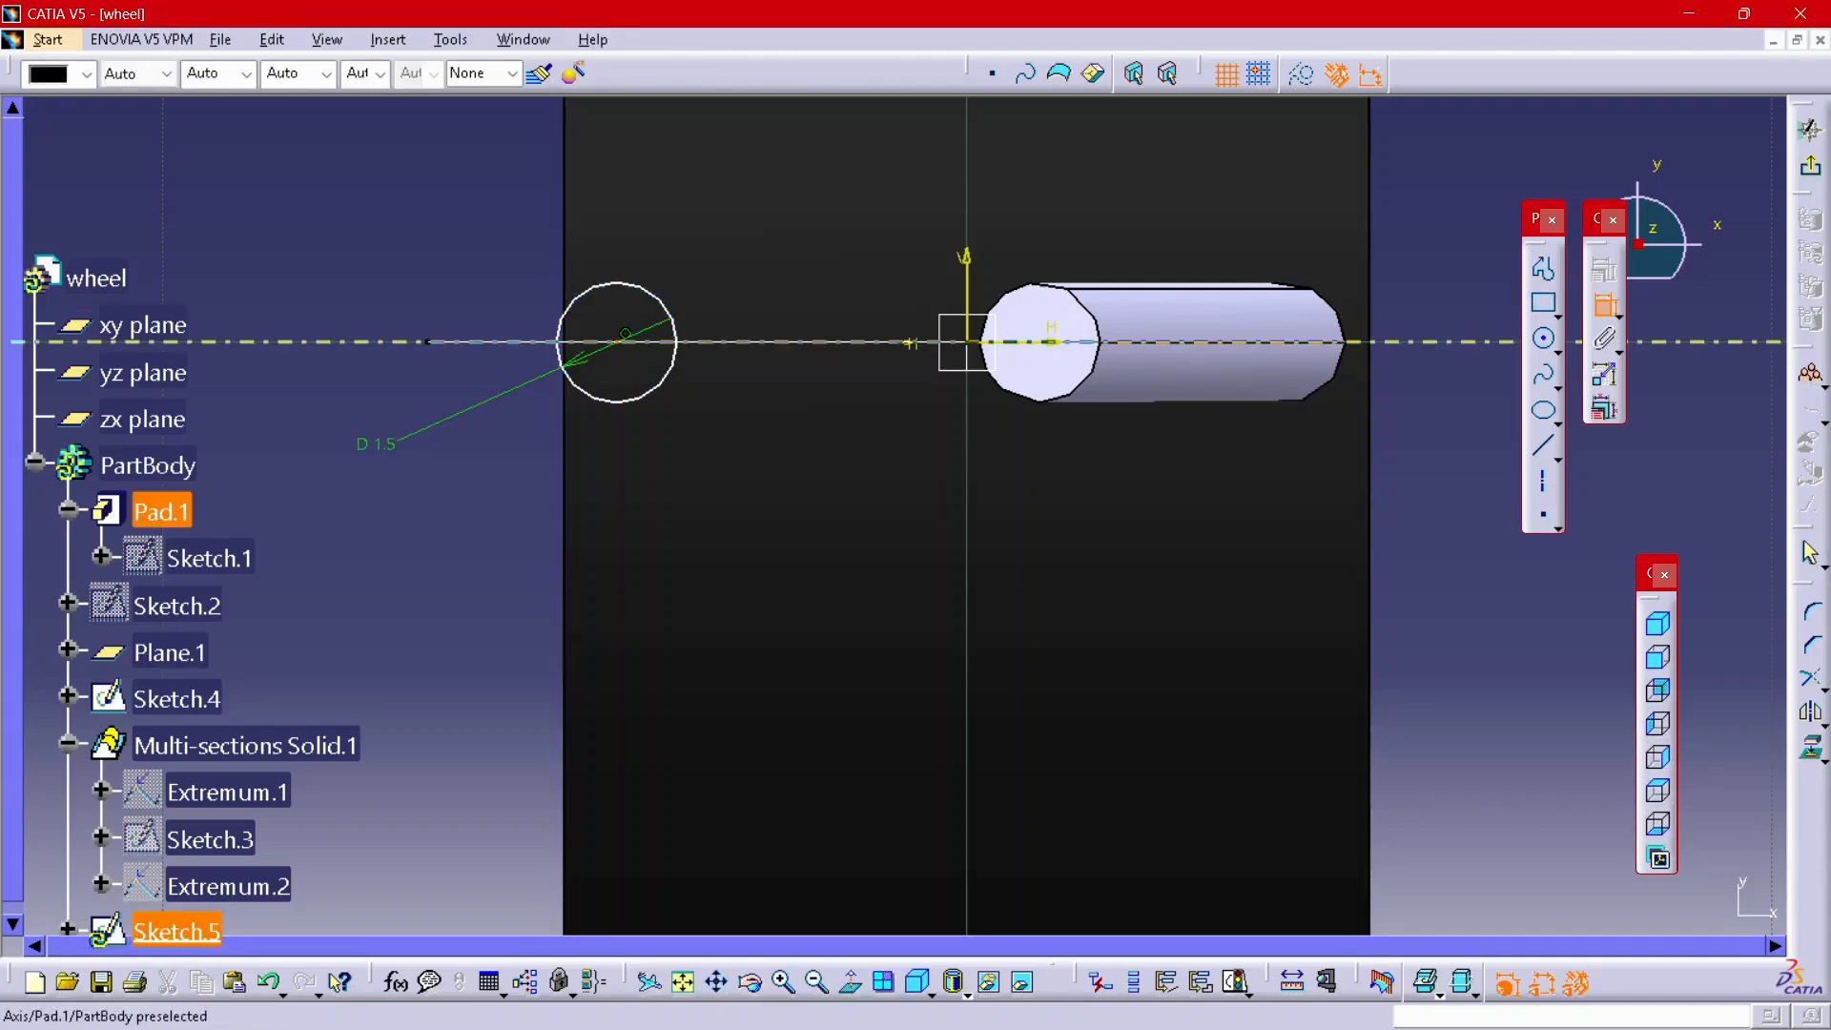
{"action": "left_click", "coordinate": [967, 275]}
{"action": "left_click", "coordinate": [516, 225]}
{"action": "double_click", "coordinate": [516, 223]}
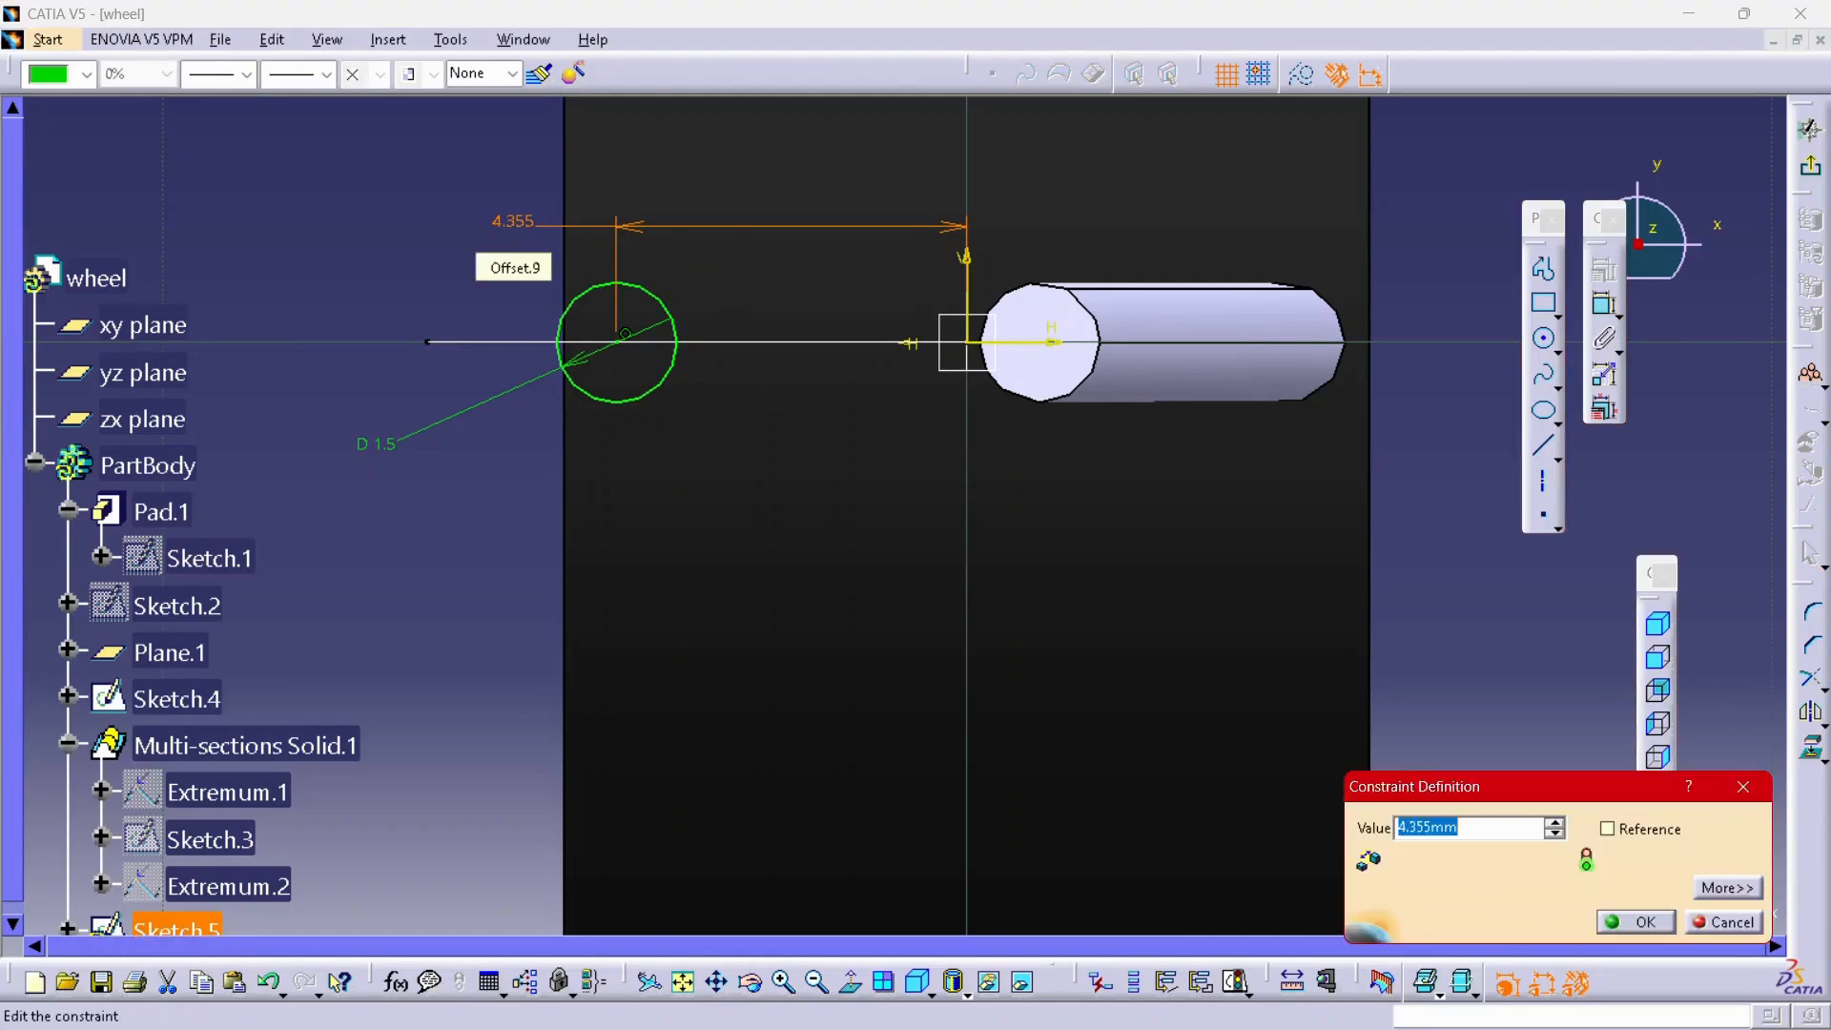
{"action": "type", "text": "4.2"}
{"action": "key", "text": "Return"}
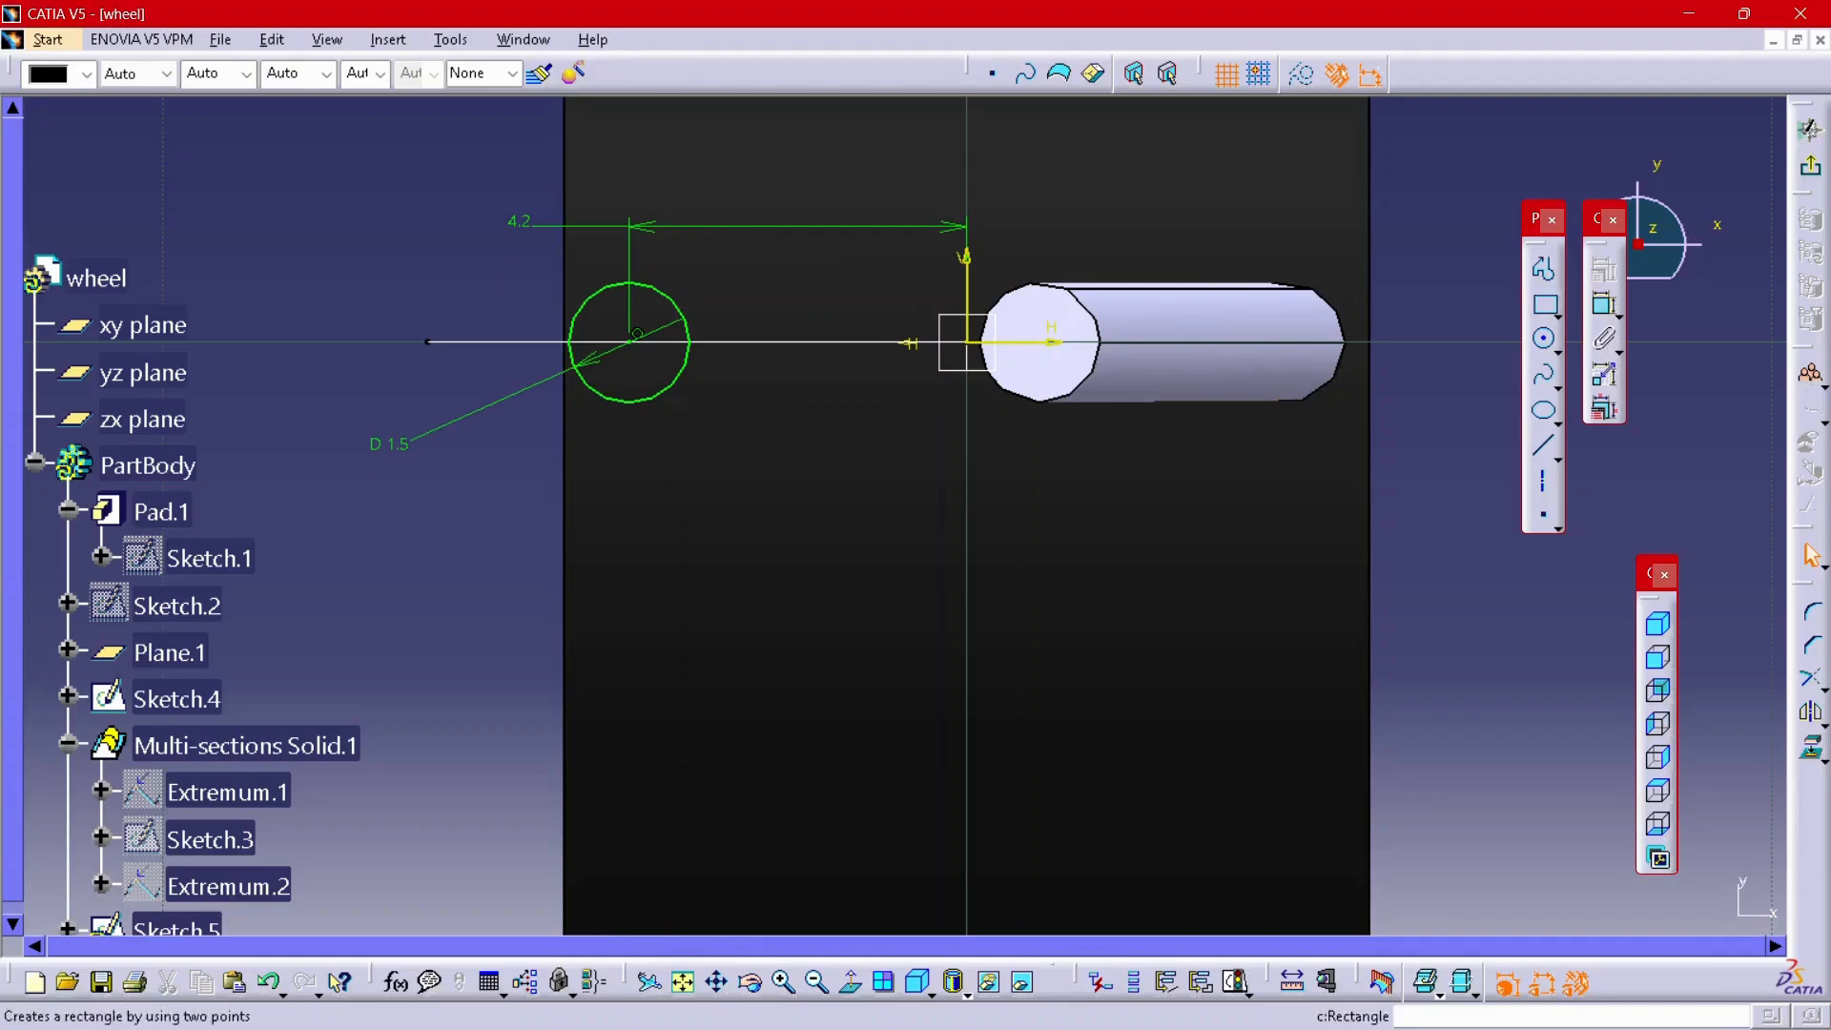
{"action": "left_click", "coordinate": [1810, 128]}
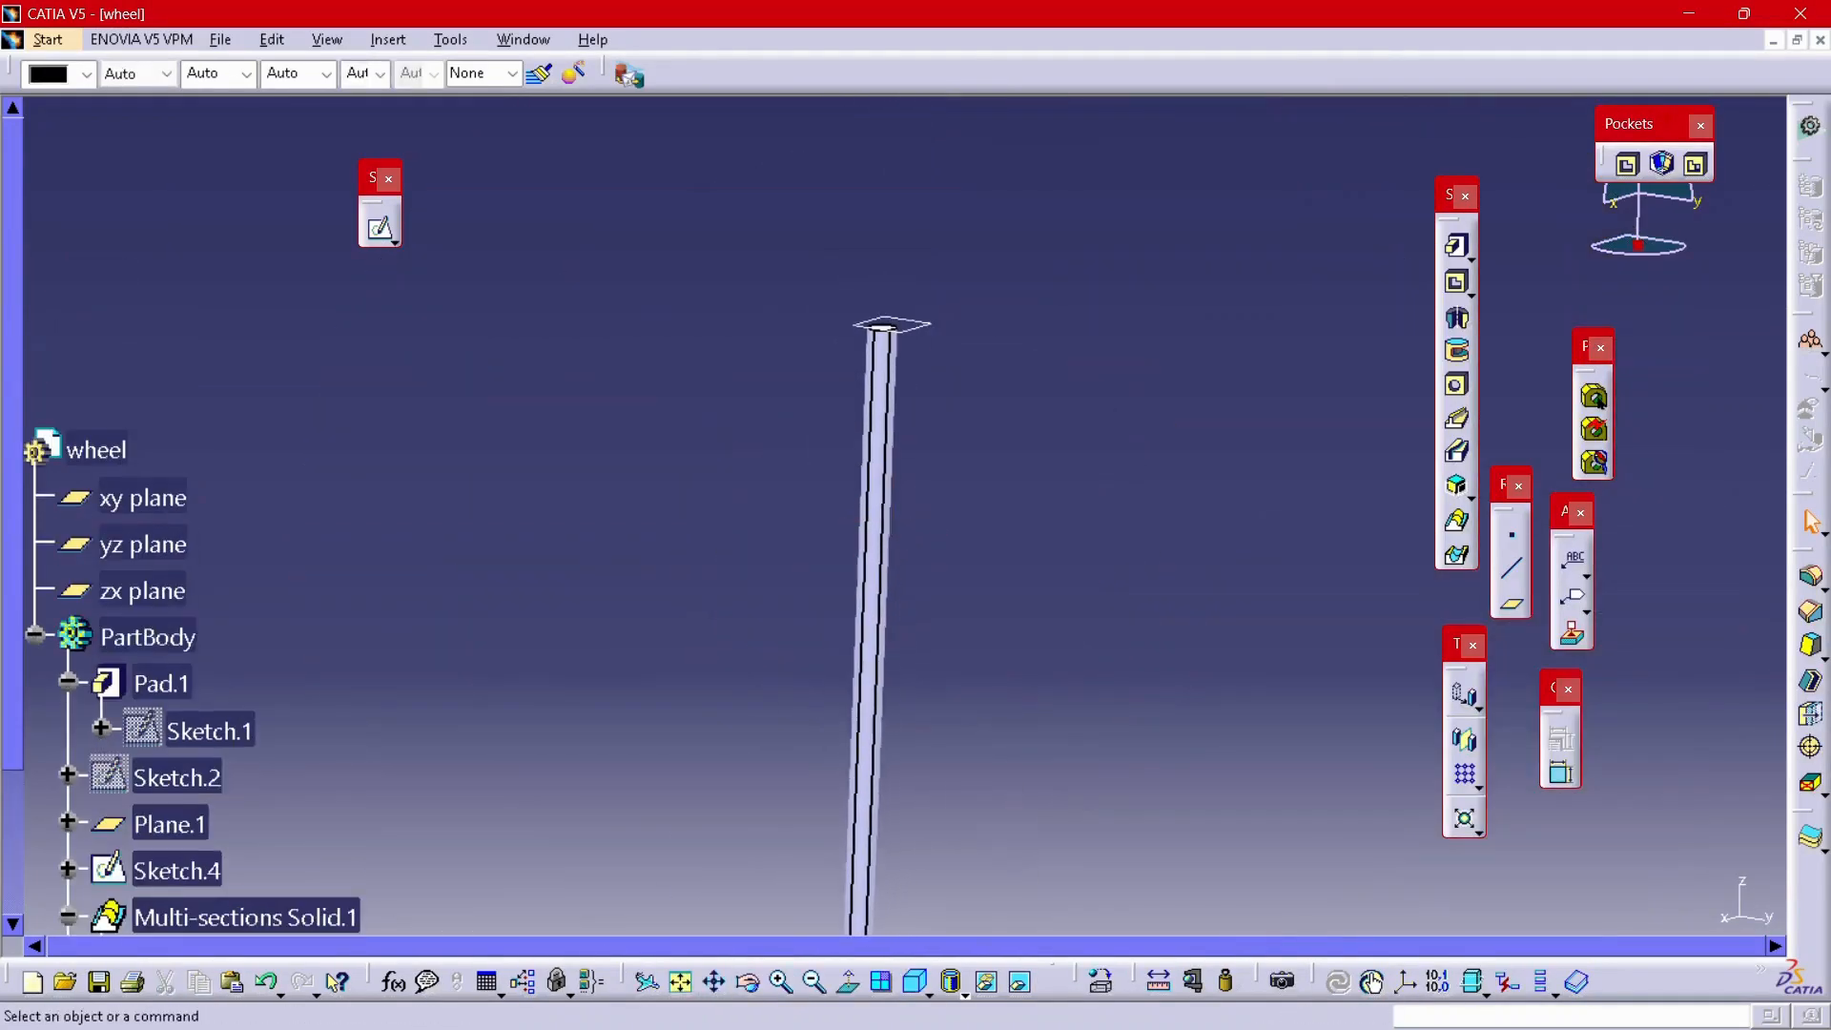
- Start a sketch on Plane.1 and draw a circle about 0.8 mm in diameter on the horizontal axis, beside the origin and opposite the spoke
{"action": "left_click", "coordinate": [169, 824]}
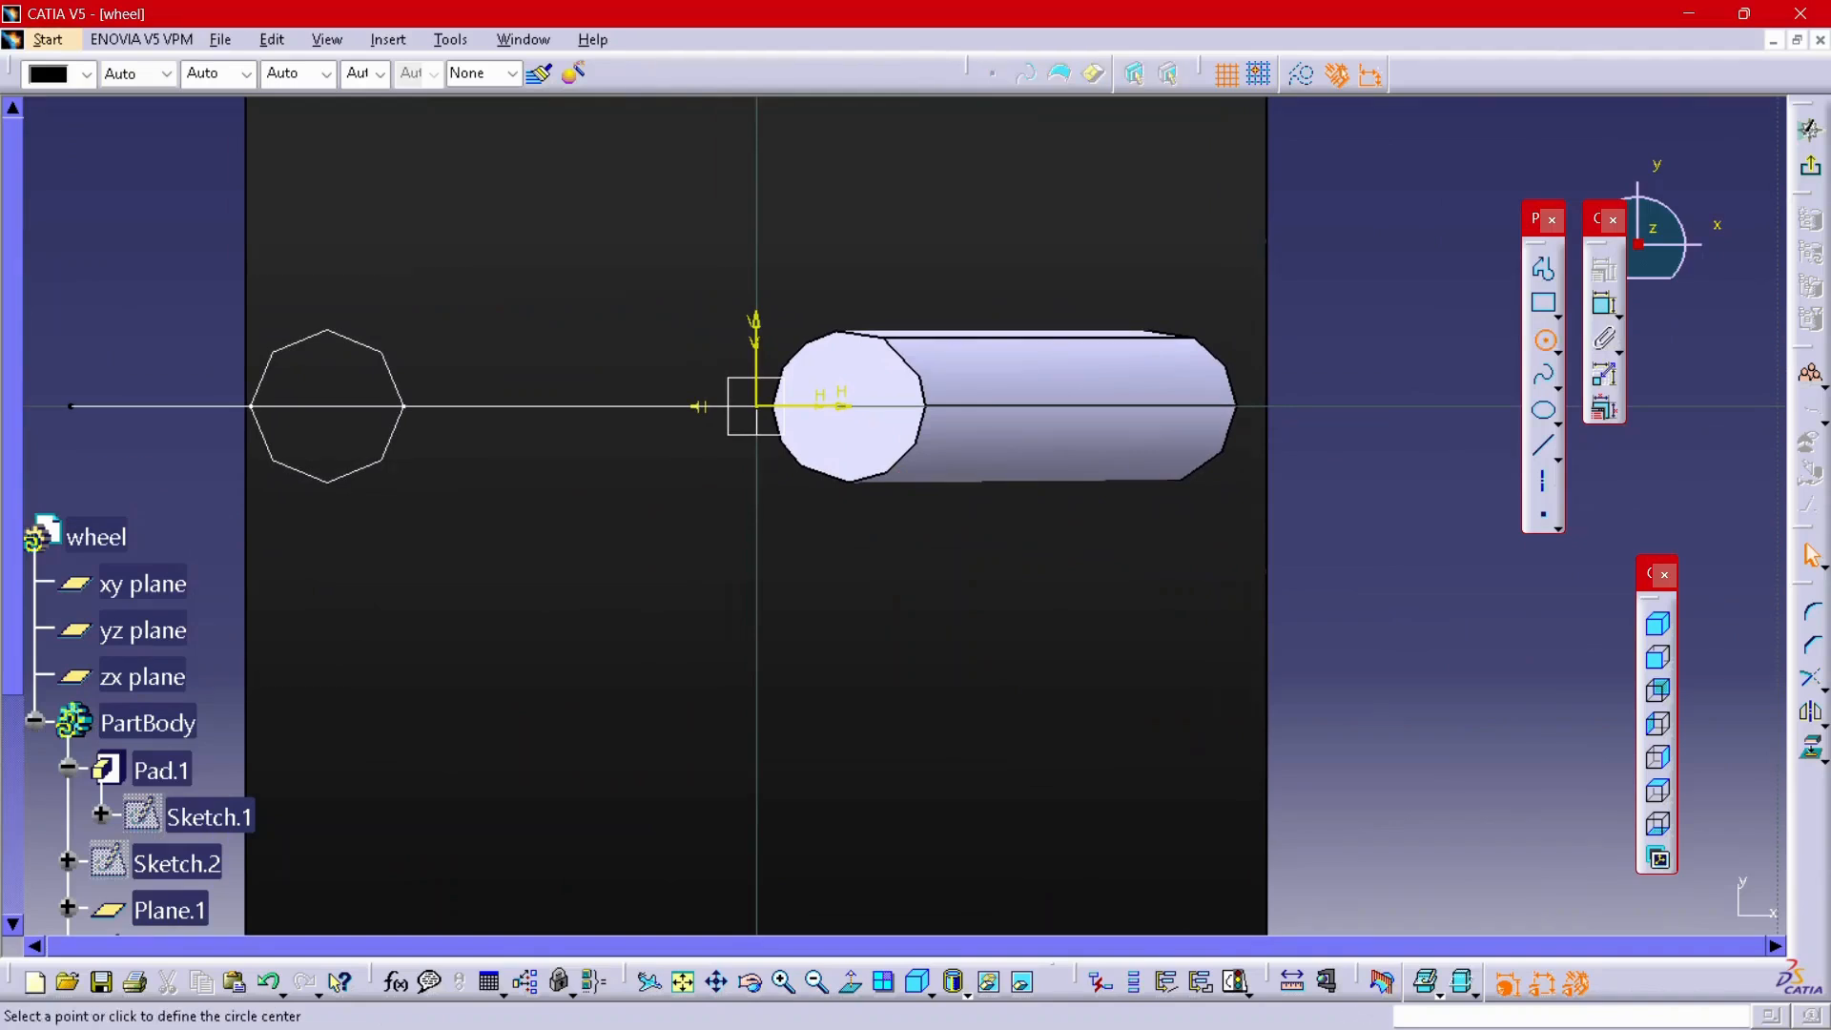
{"action": "left_click", "coordinate": [756, 406]}
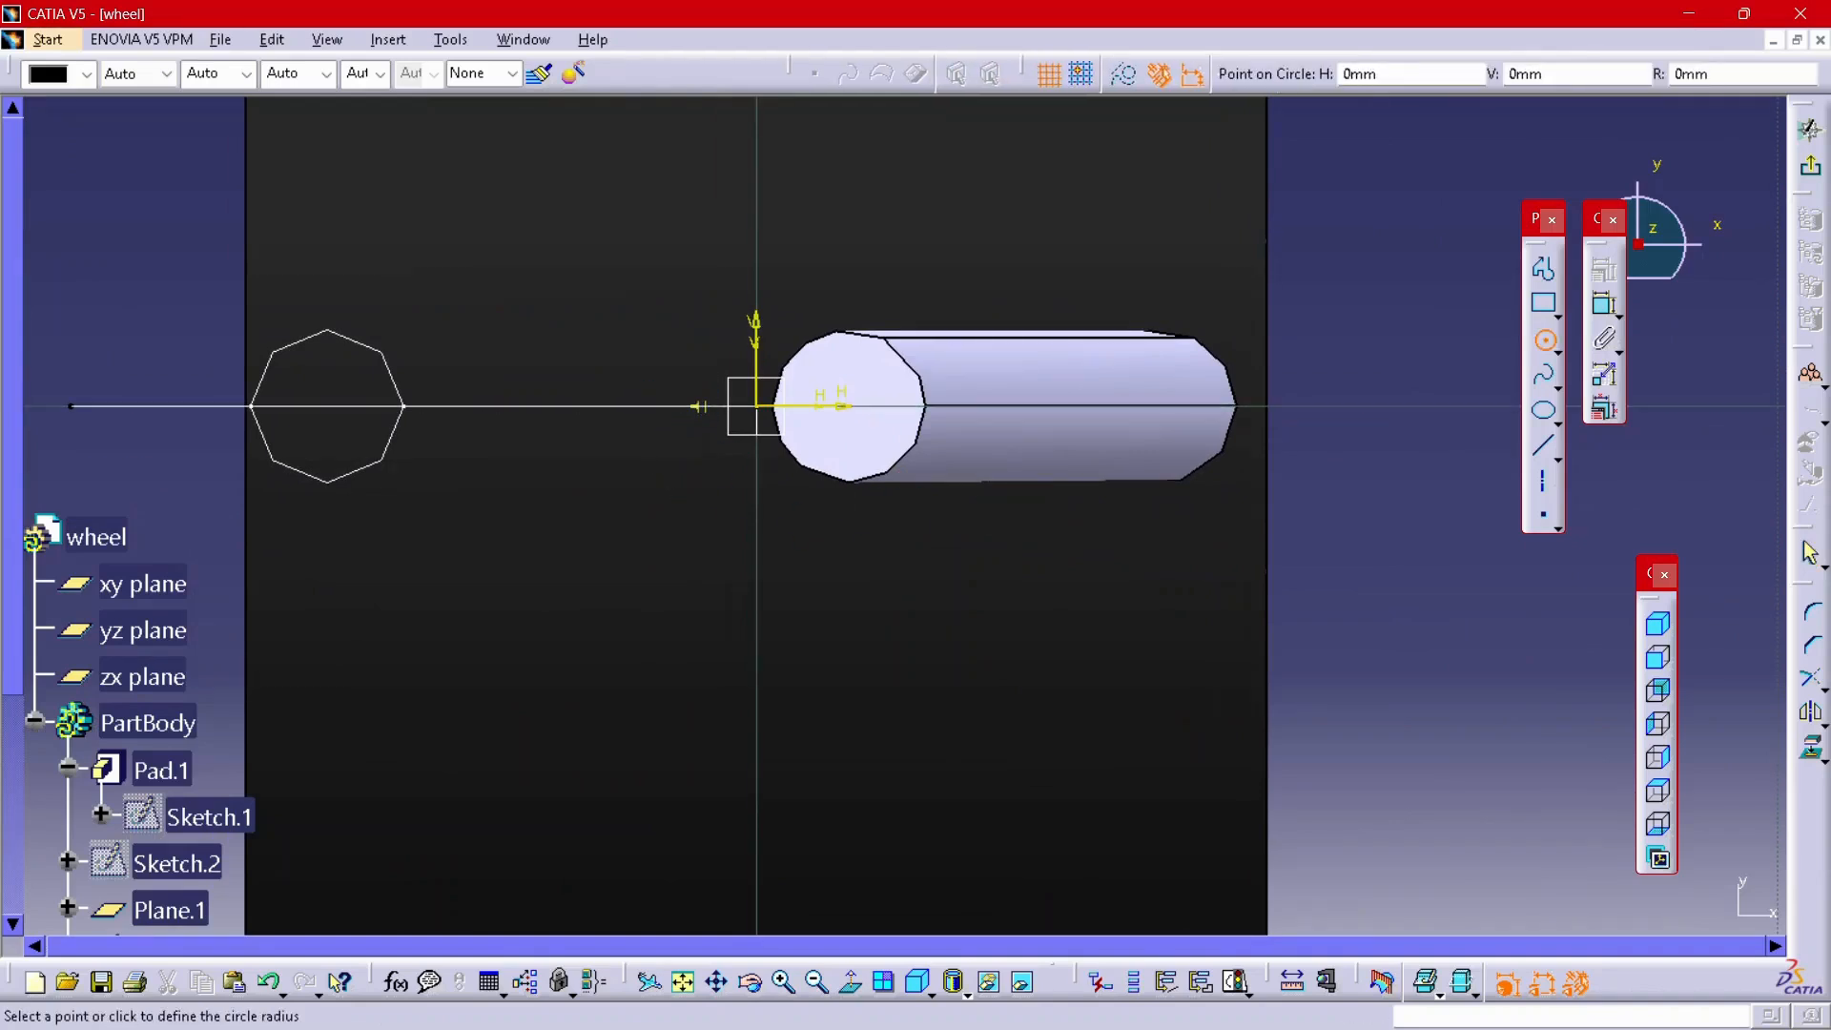
{"action": "left_click", "coordinate": [701, 406]}
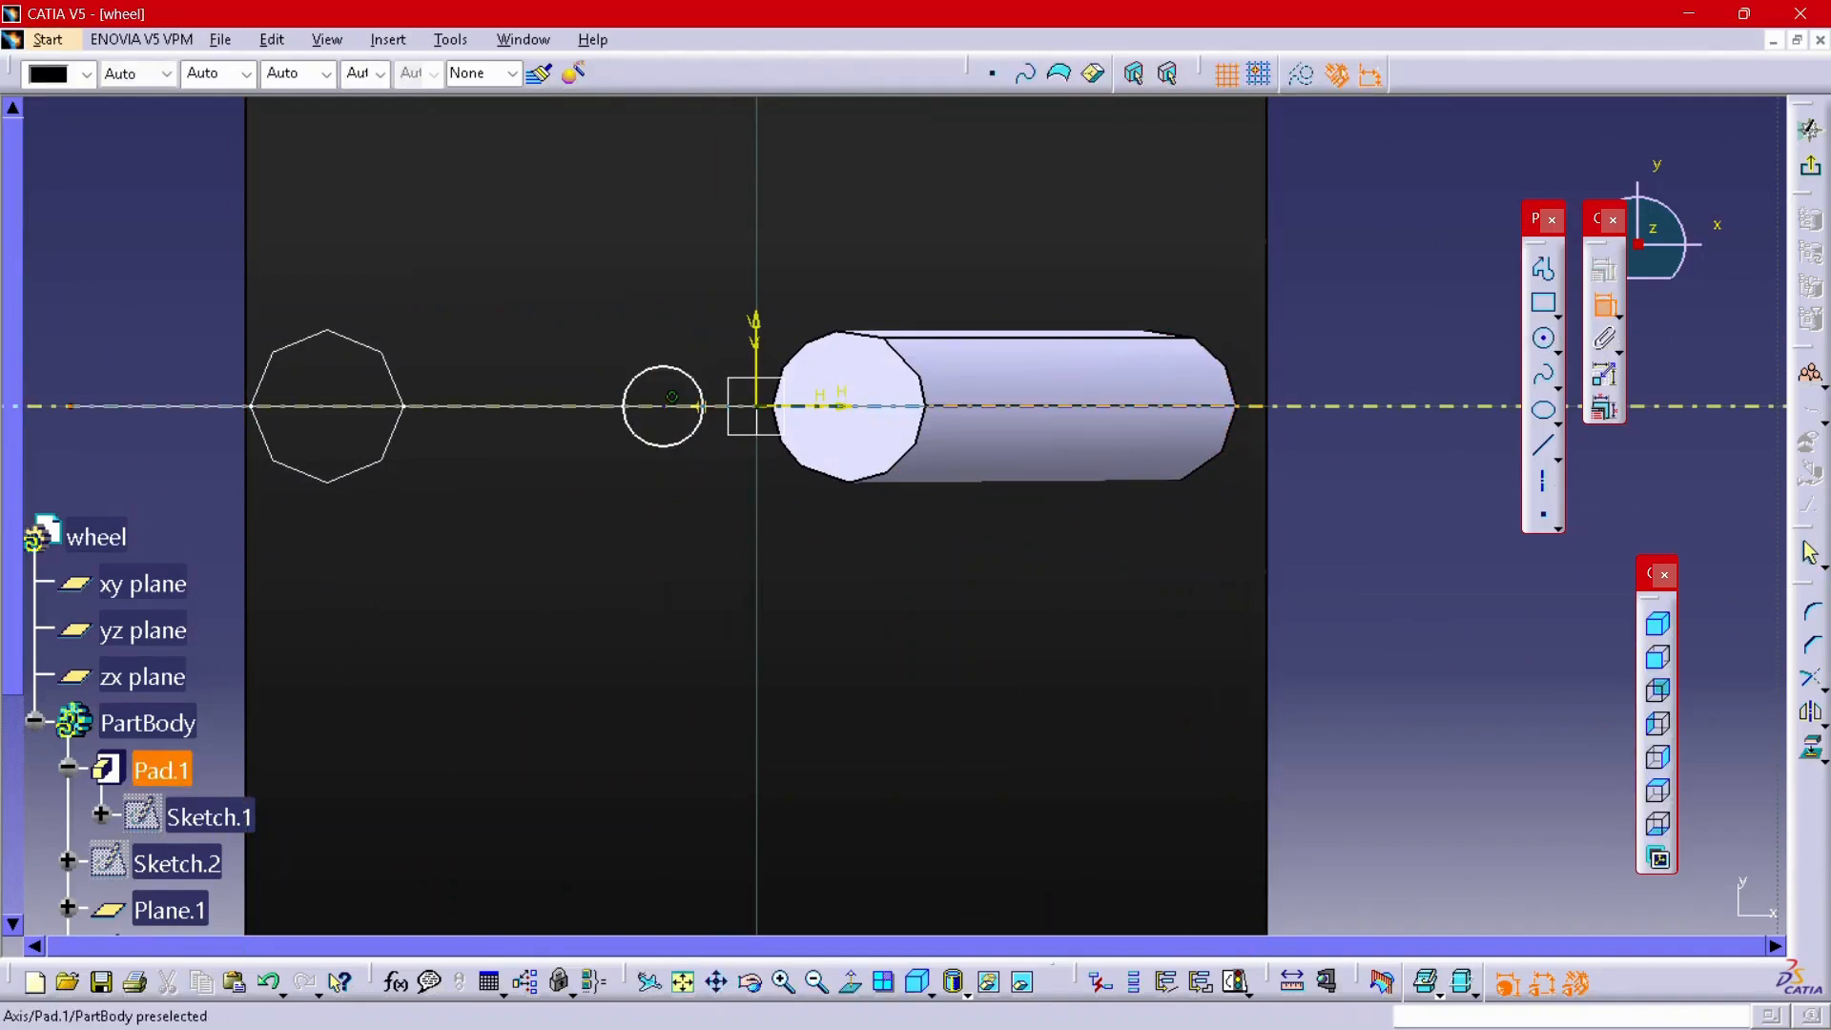
- Set the diameter of the circle on Plane.1 to 1.5 mm and exit the sketch
{"action": "left_click", "coordinate": [699, 423]}
{"action": "left_click", "coordinate": [1428, 589]}
{"action": "double_click", "coordinate": [1428, 590]}
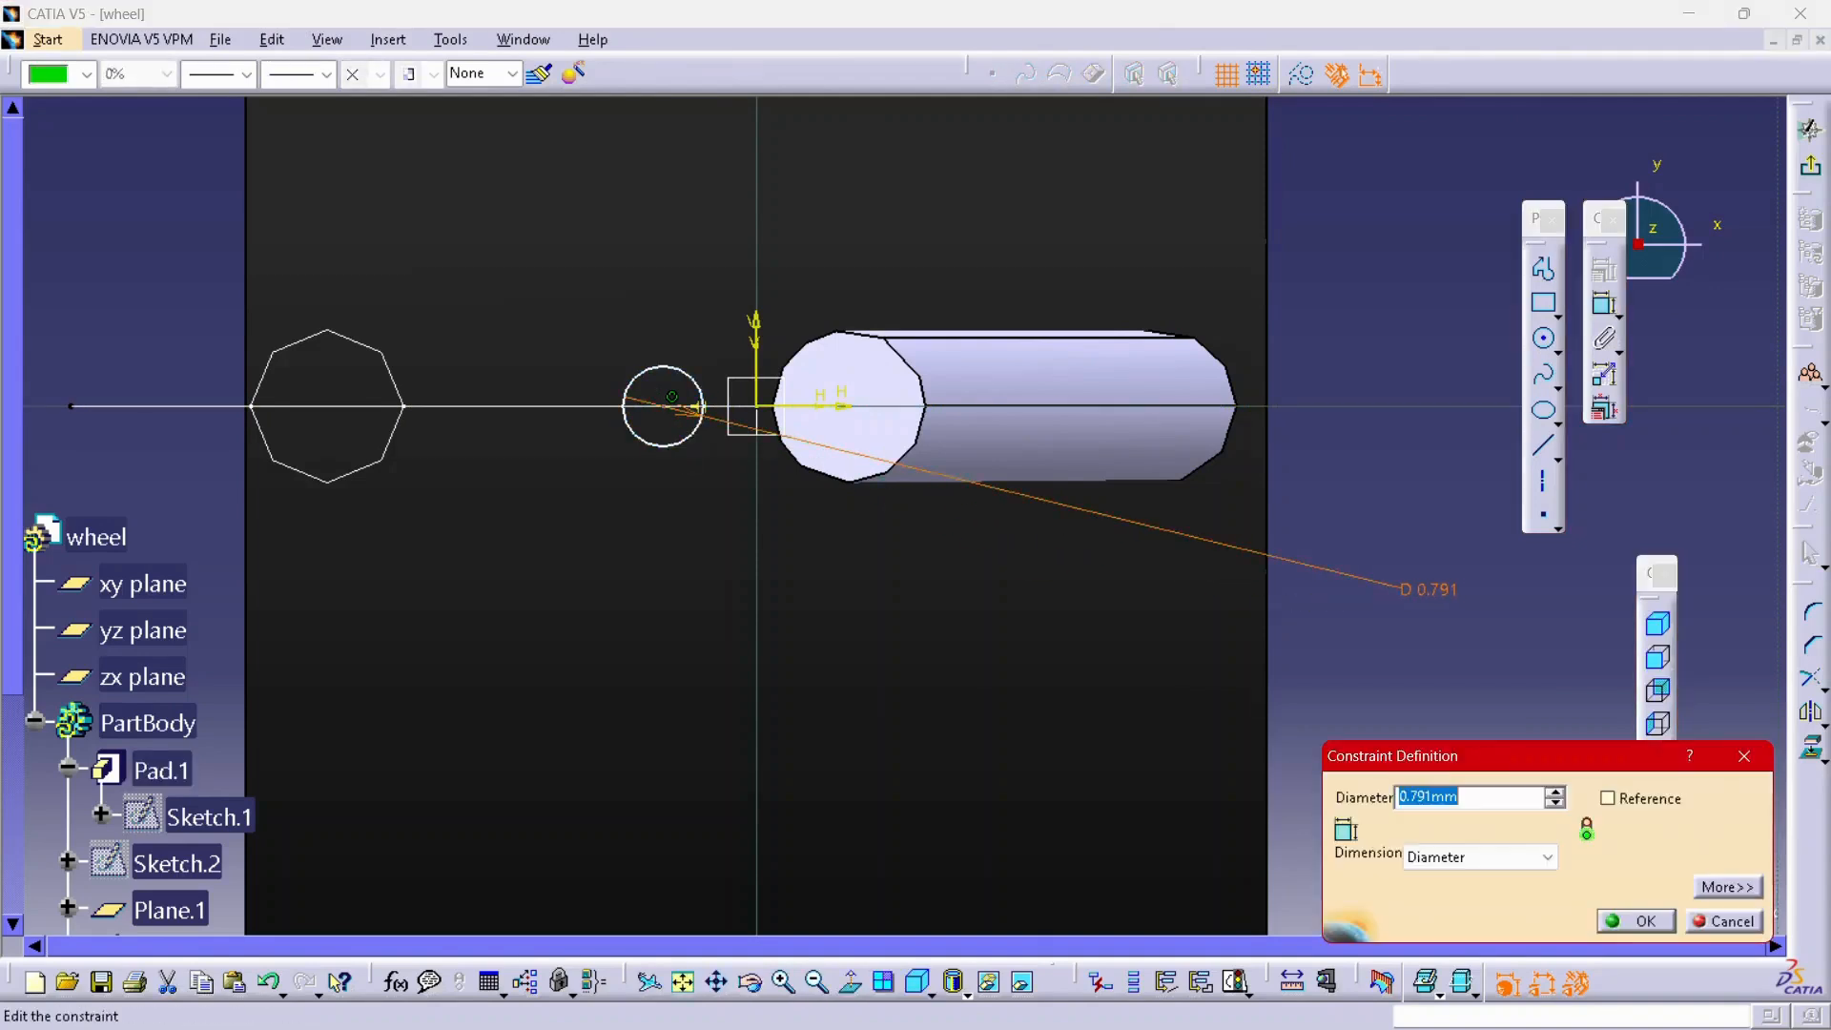
{"action": "type", "text": "1.5"}
{"action": "key", "text": "Return"}
{"action": "middle_click_drag", "start_coordinate": [1411, 594], "coordinate": [1419, 506]}
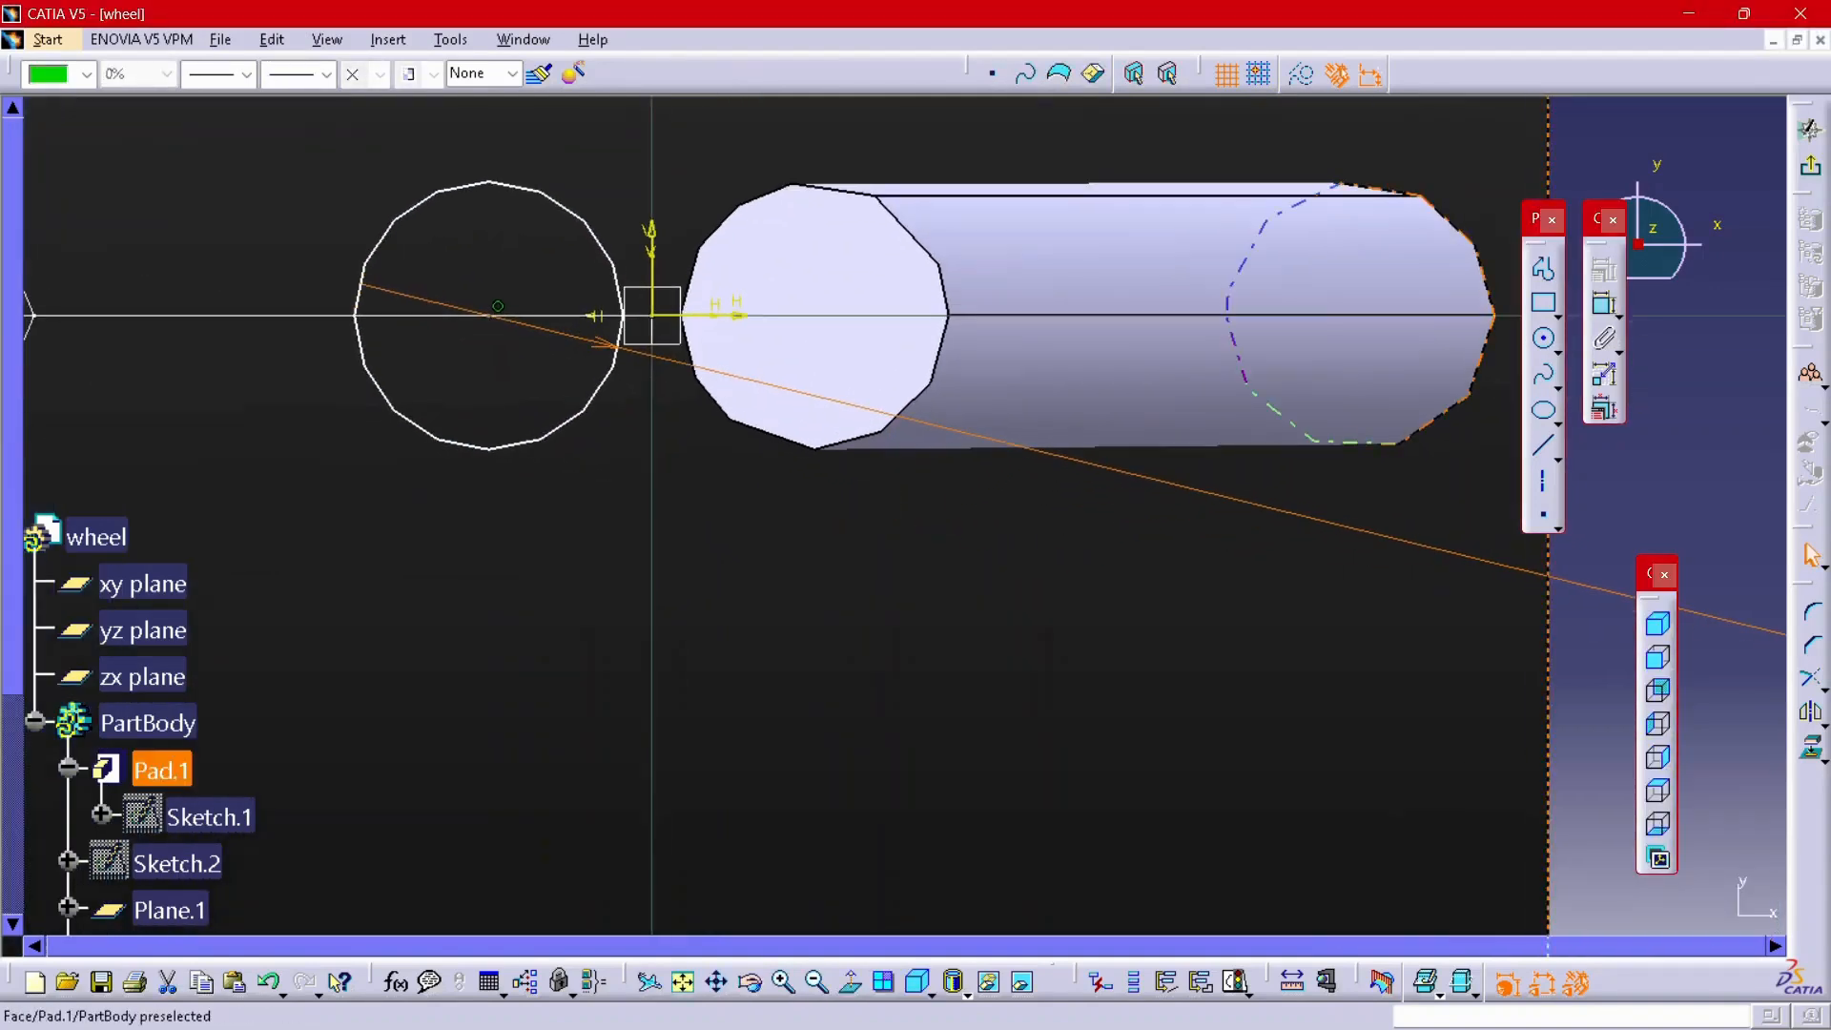
{"action": "middle_click_drag", "start_coordinate": [1419, 434], "coordinate": [1420, 537]}
{"action": "left_click", "coordinate": [1383, 477]}
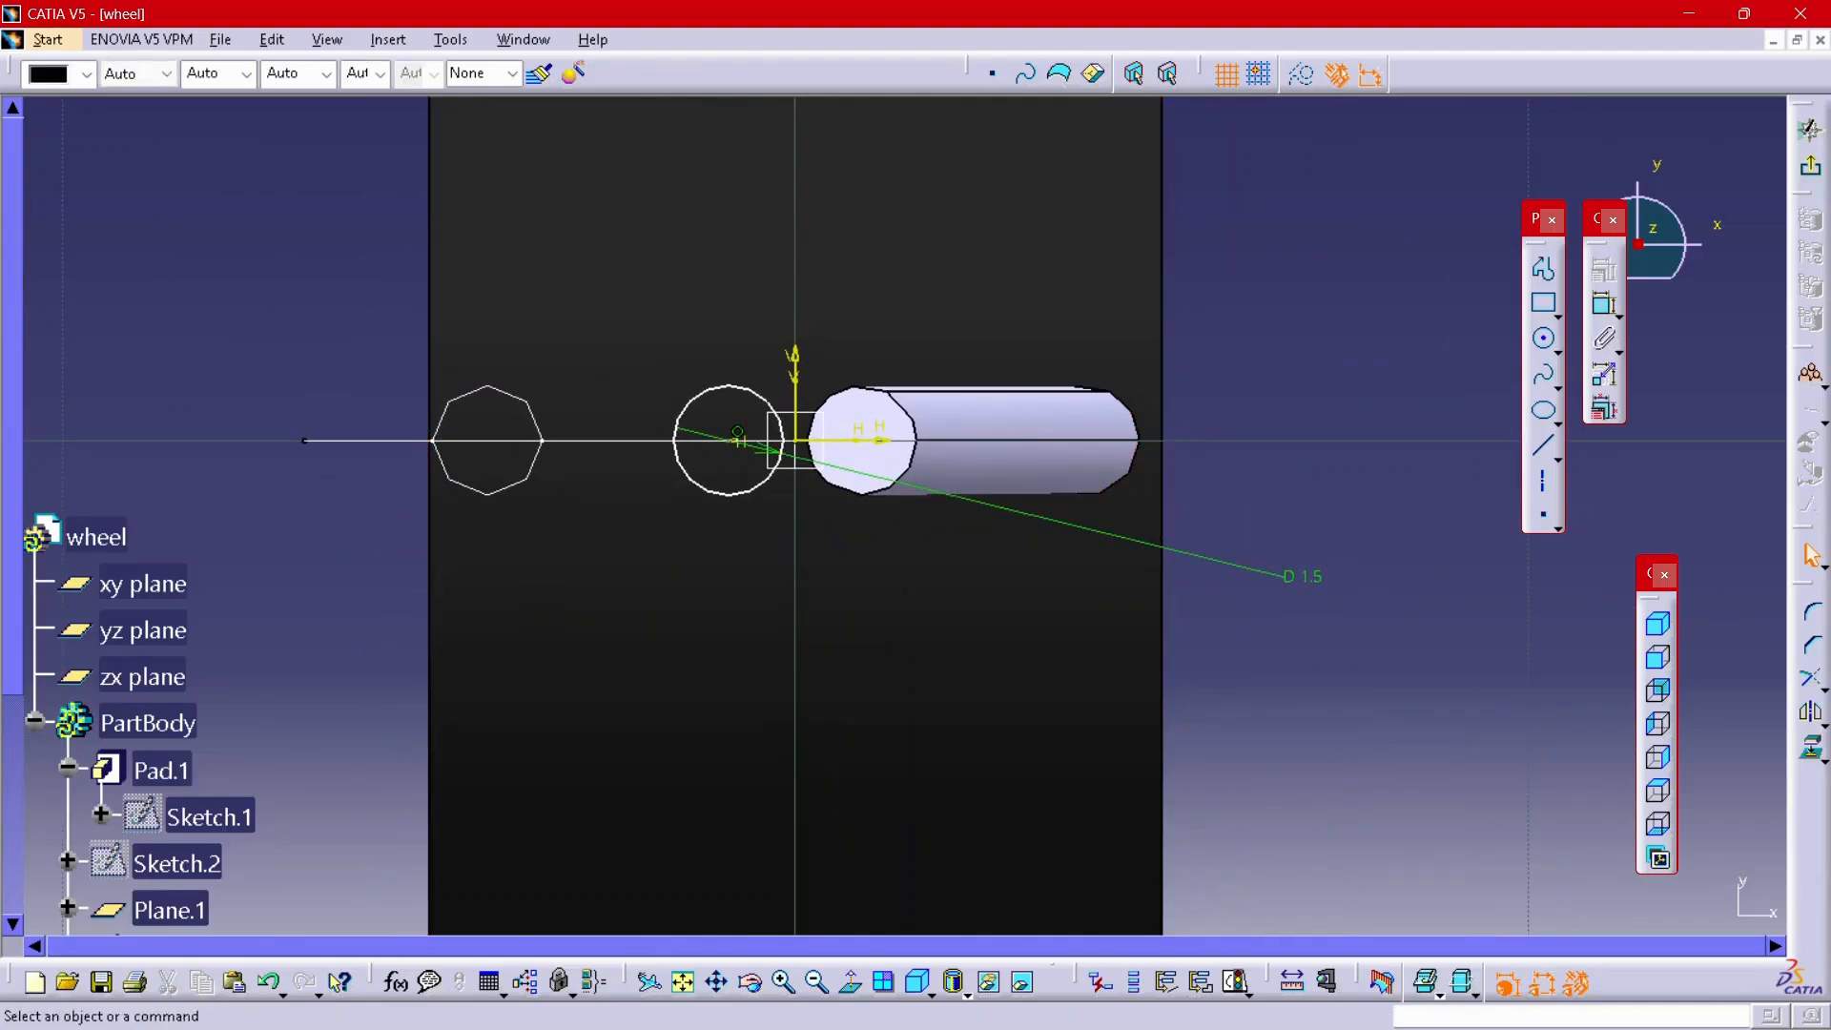
{"action": "left_click", "coordinate": [1811, 167]}
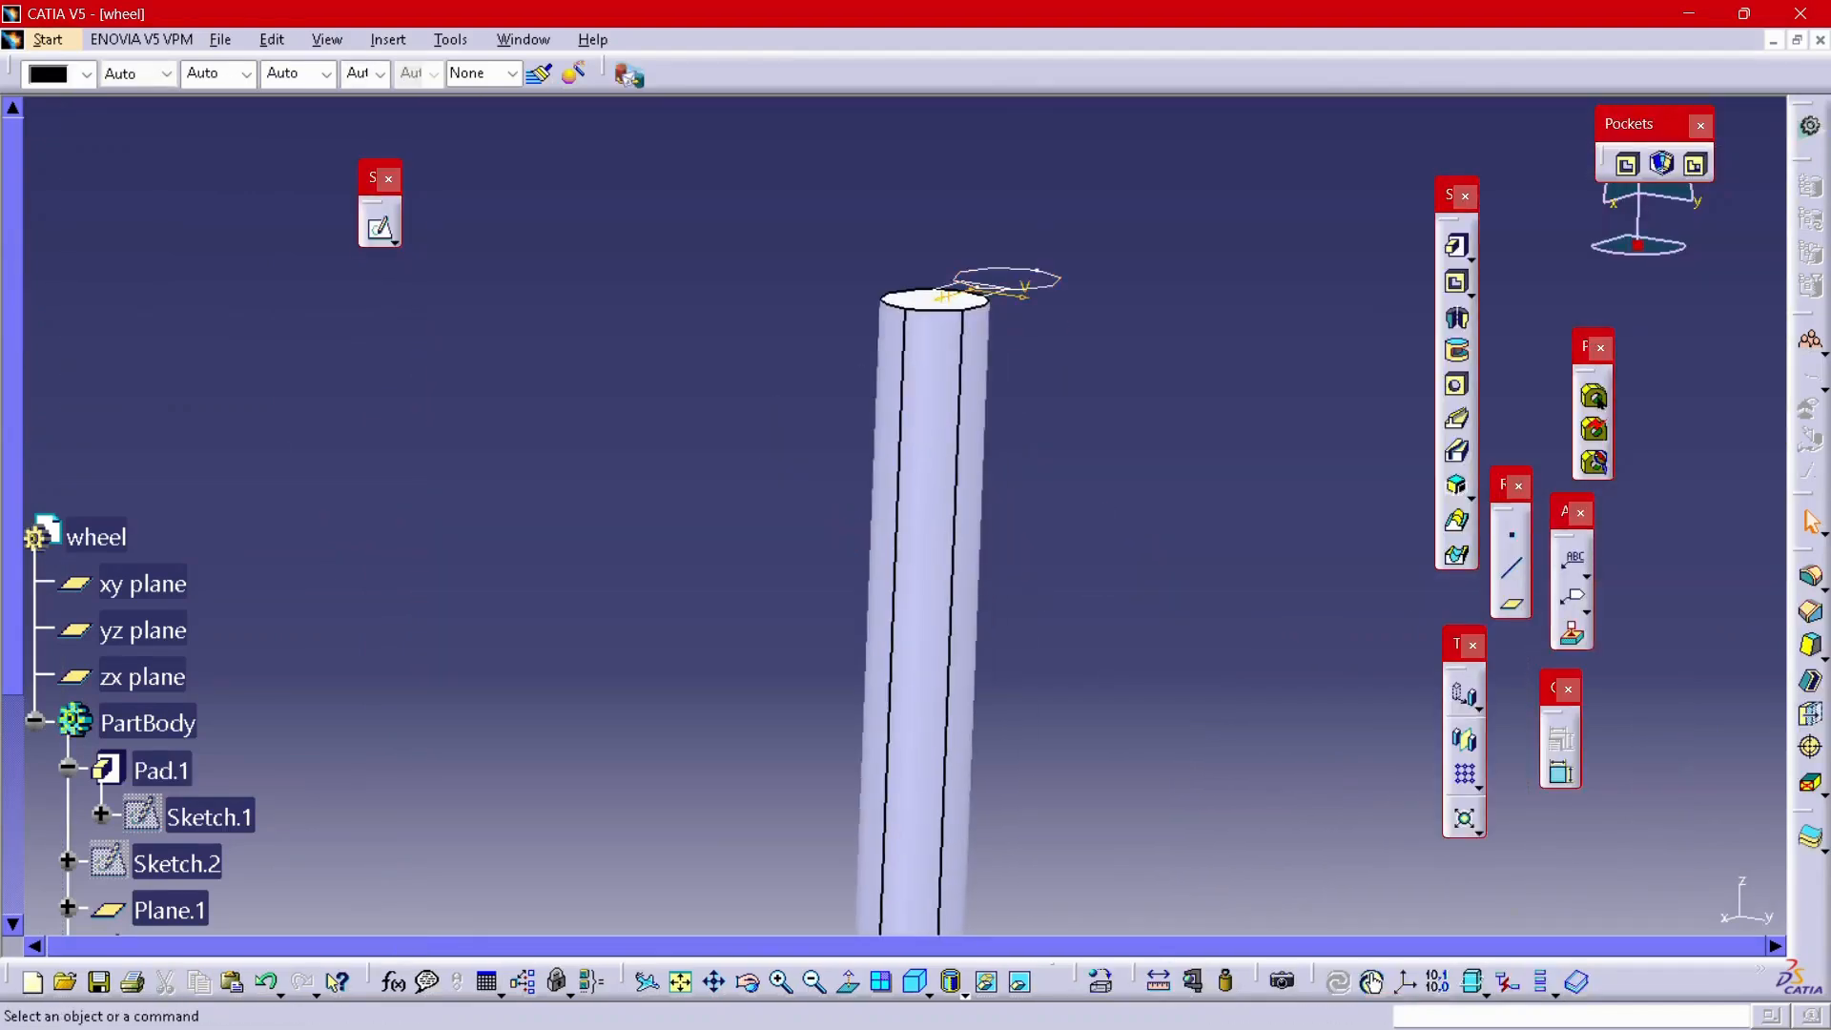
- Start a multi-sections solid with the circles in Sketch.5 and Sketch.6 as sections, and show its relimitation options
{"action": "left_click", "coordinate": [1457, 419]}
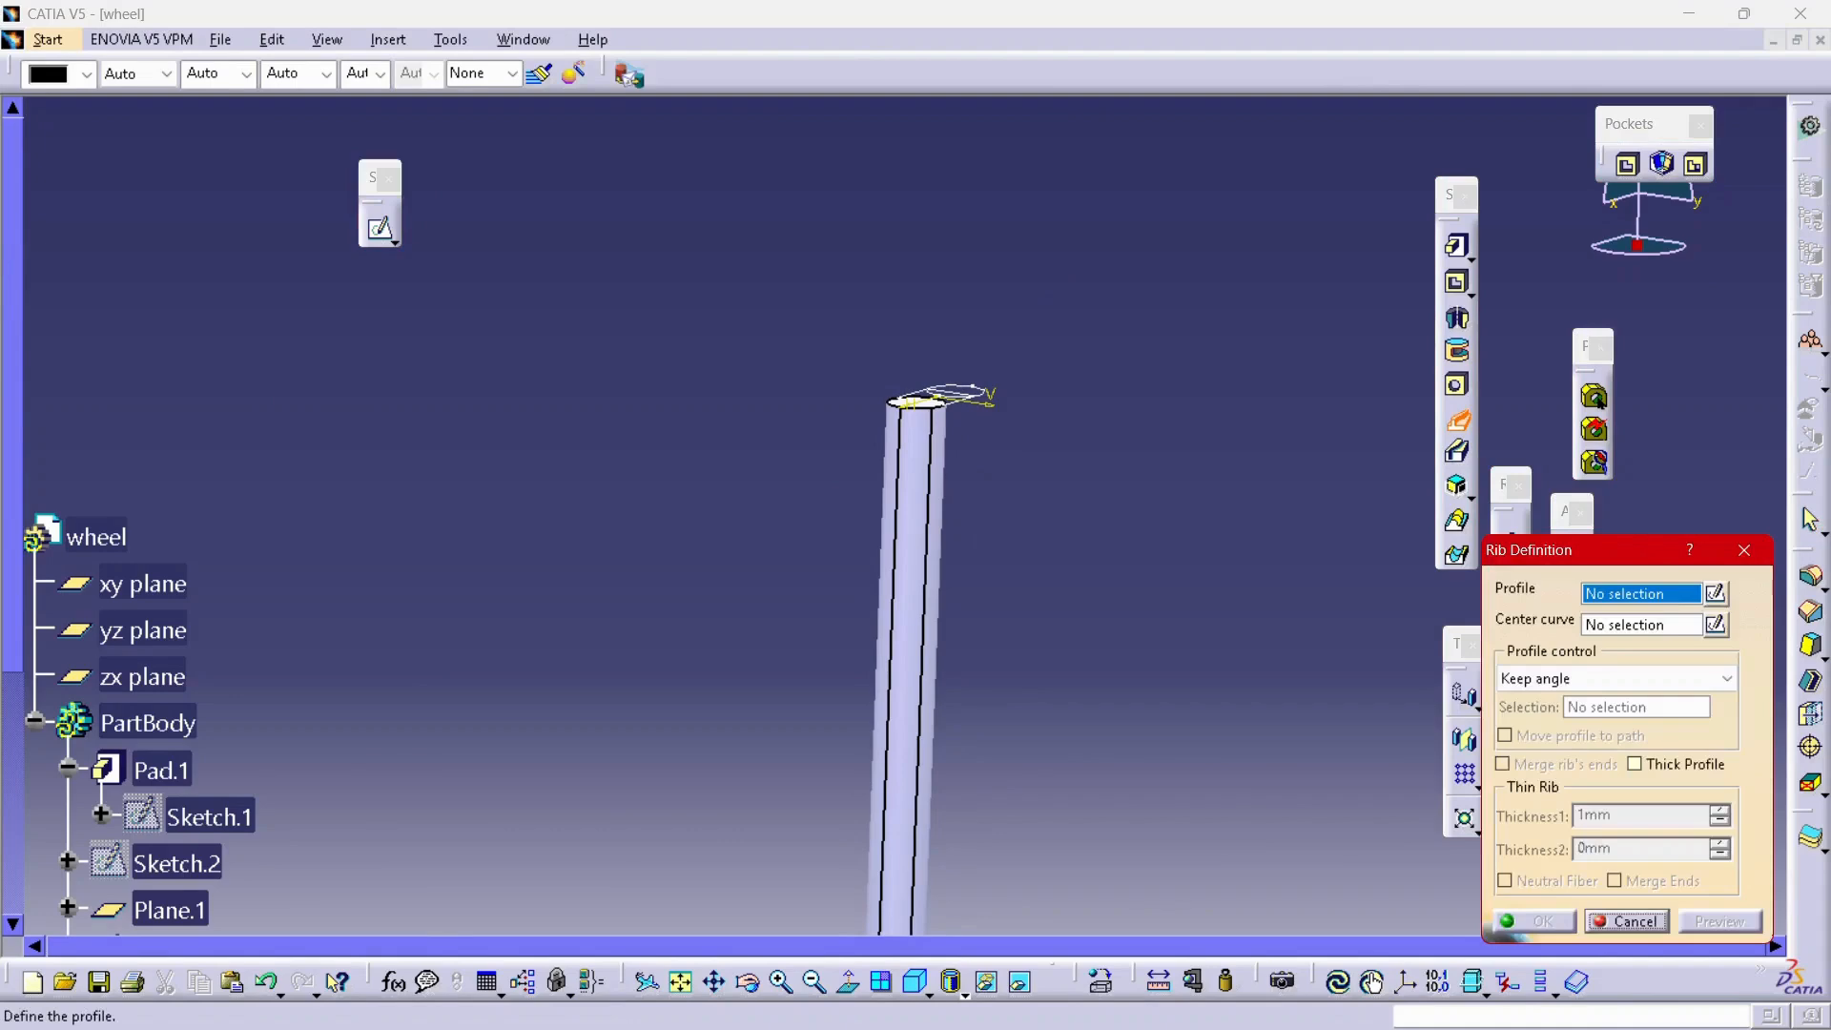
{"action": "left_click", "coordinate": [1457, 419]}
{"action": "left_click", "coordinate": [1456, 519]}
{"action": "middle_click_drag", "start_coordinate": [1240, 668], "coordinate": [725, 229]}
{"action": "left_click", "coordinate": [536, 468]}
{"action": "scroll", "coordinate": [536, 468], "scroll_direction": "up", "scroll_amount": 1}
{"action": "mouse_move", "coordinate": [536, 468]}
{"action": "middle_mouse_down", "text": "ctrl"}
{"action": "mouse_move", "coordinate": [534, 620]}
{"action": "mouse_move", "coordinate": [429, 954]}
{"action": "middle_mouse_up", "text": "ctrl"}
{"action": "middle_click_drag", "start_coordinate": [191, 610], "coordinate": [191, 286], "text": "ctrl"}
{"action": "mouse_move", "coordinate": [191, 286]}
{"action": "middle_mouse_down"}
{"action": "mouse_move", "coordinate": [419, 763]}
{"action": "mouse_move", "coordinate": [286, 610]}
{"action": "mouse_move", "coordinate": [801, 477]}
{"action": "mouse_move", "coordinate": [763, 744]}
{"action": "middle_mouse_up"}
{"action": "scroll", "coordinate": [753, 477], "scroll_direction": "up", "scroll_amount": 1}
{"action": "left_click", "coordinate": [749, 474]}
{"action": "left_click", "coordinate": [1600, 586]}
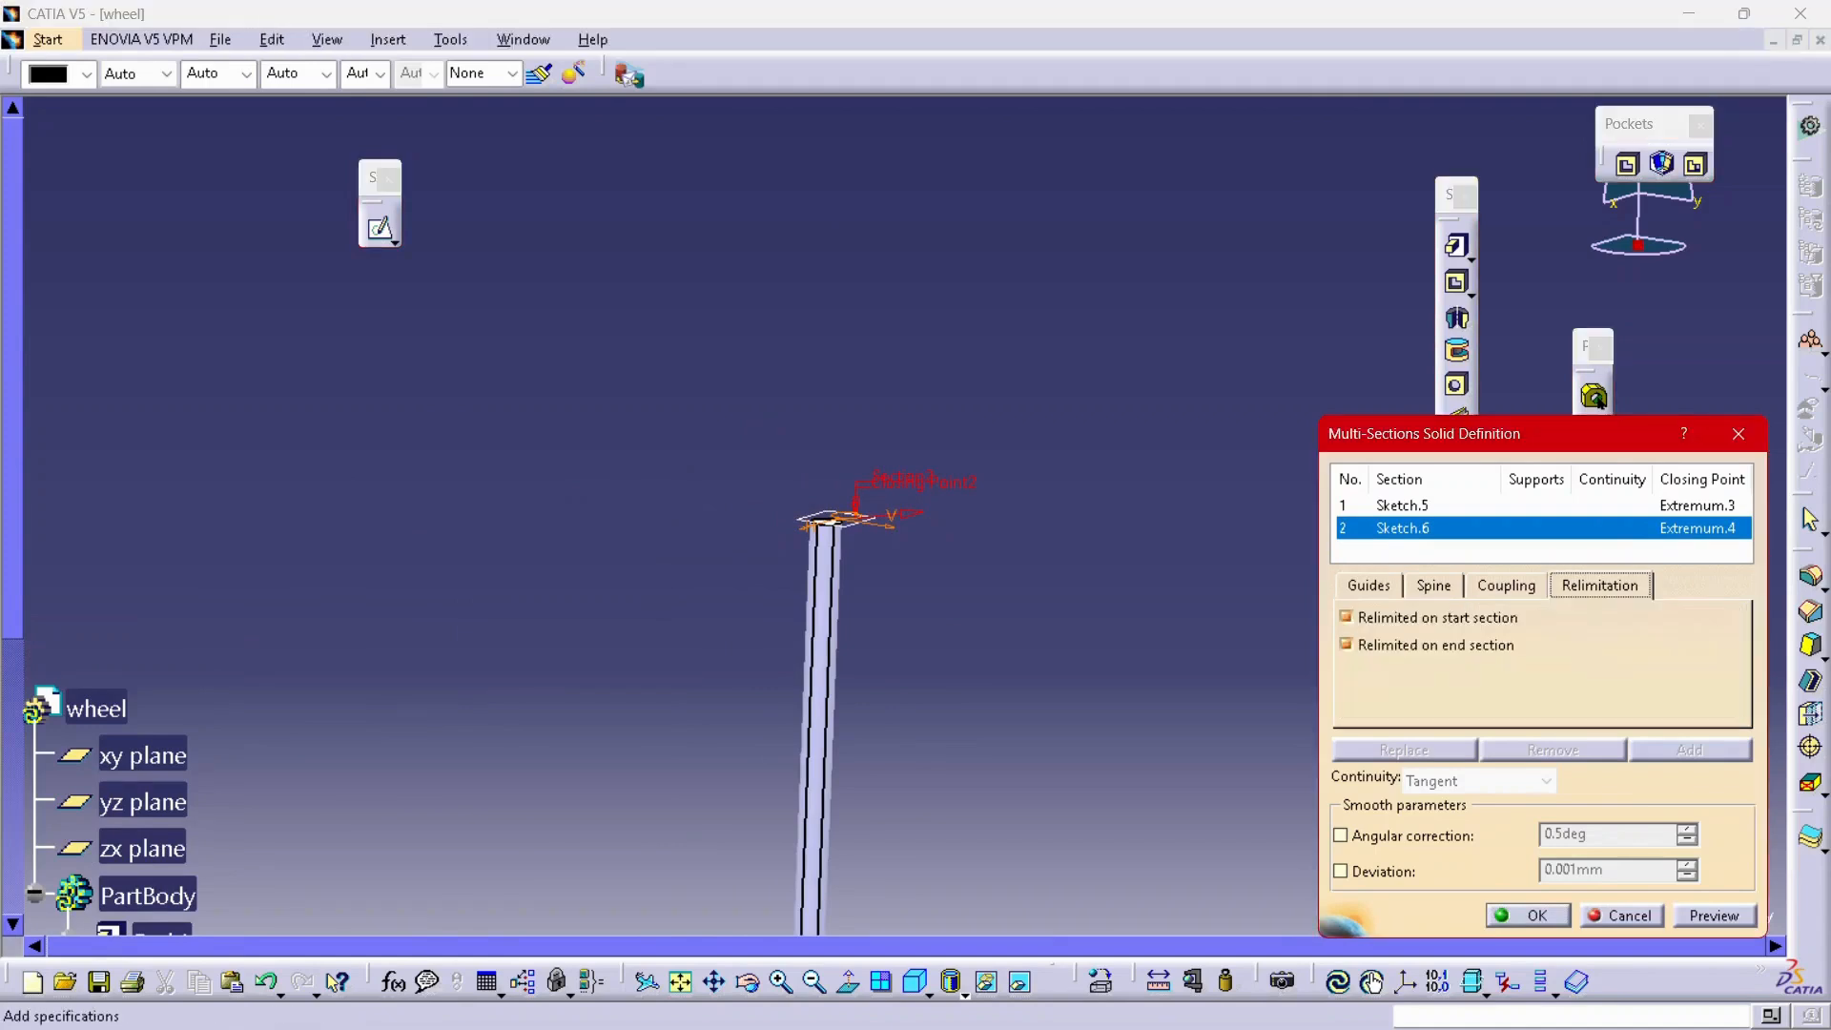
- Preview the multi-sections solid between Sketch.5 and Sketch.6 and create it as the second spoke
{"action": "left_click", "coordinate": [1714, 915]}
{"action": "middle_click_drag", "start_coordinate": [992, 534], "coordinate": [992, 629], "text": "ctrl"}
{"action": "scroll", "coordinate": [821, 301], "scroll_direction": "down", "scroll_amount": 1}
{"action": "middle_click_drag", "start_coordinate": [992, 629], "coordinate": [816, 124]}
{"action": "scroll", "coordinate": [816, 124], "scroll_direction": "up", "scroll_amount": 1}
{"action": "left_click", "coordinate": [1528, 916]}
- Start a circular pattern with the first spoke, Multi-sections Solid.1, as the object to pattern
{"action": "middle_click_drag", "start_coordinate": [972, 592], "coordinate": [968, 481], "text": "ctrl"}
{"action": "middle_click_drag", "start_coordinate": [968, 482], "coordinate": [906, 501]}
{"action": "middle_click_drag", "start_coordinate": [821, 811], "coordinate": [821, 654], "text": "ctrl"}
{"action": "middle_click_drag", "start_coordinate": [820, 653], "coordinate": [1154, 301]}
{"action": "scroll", "coordinate": [1154, 301], "scroll_direction": "up", "scroll_amount": 1}
{"action": "left_click", "coordinate": [1479, 789]}
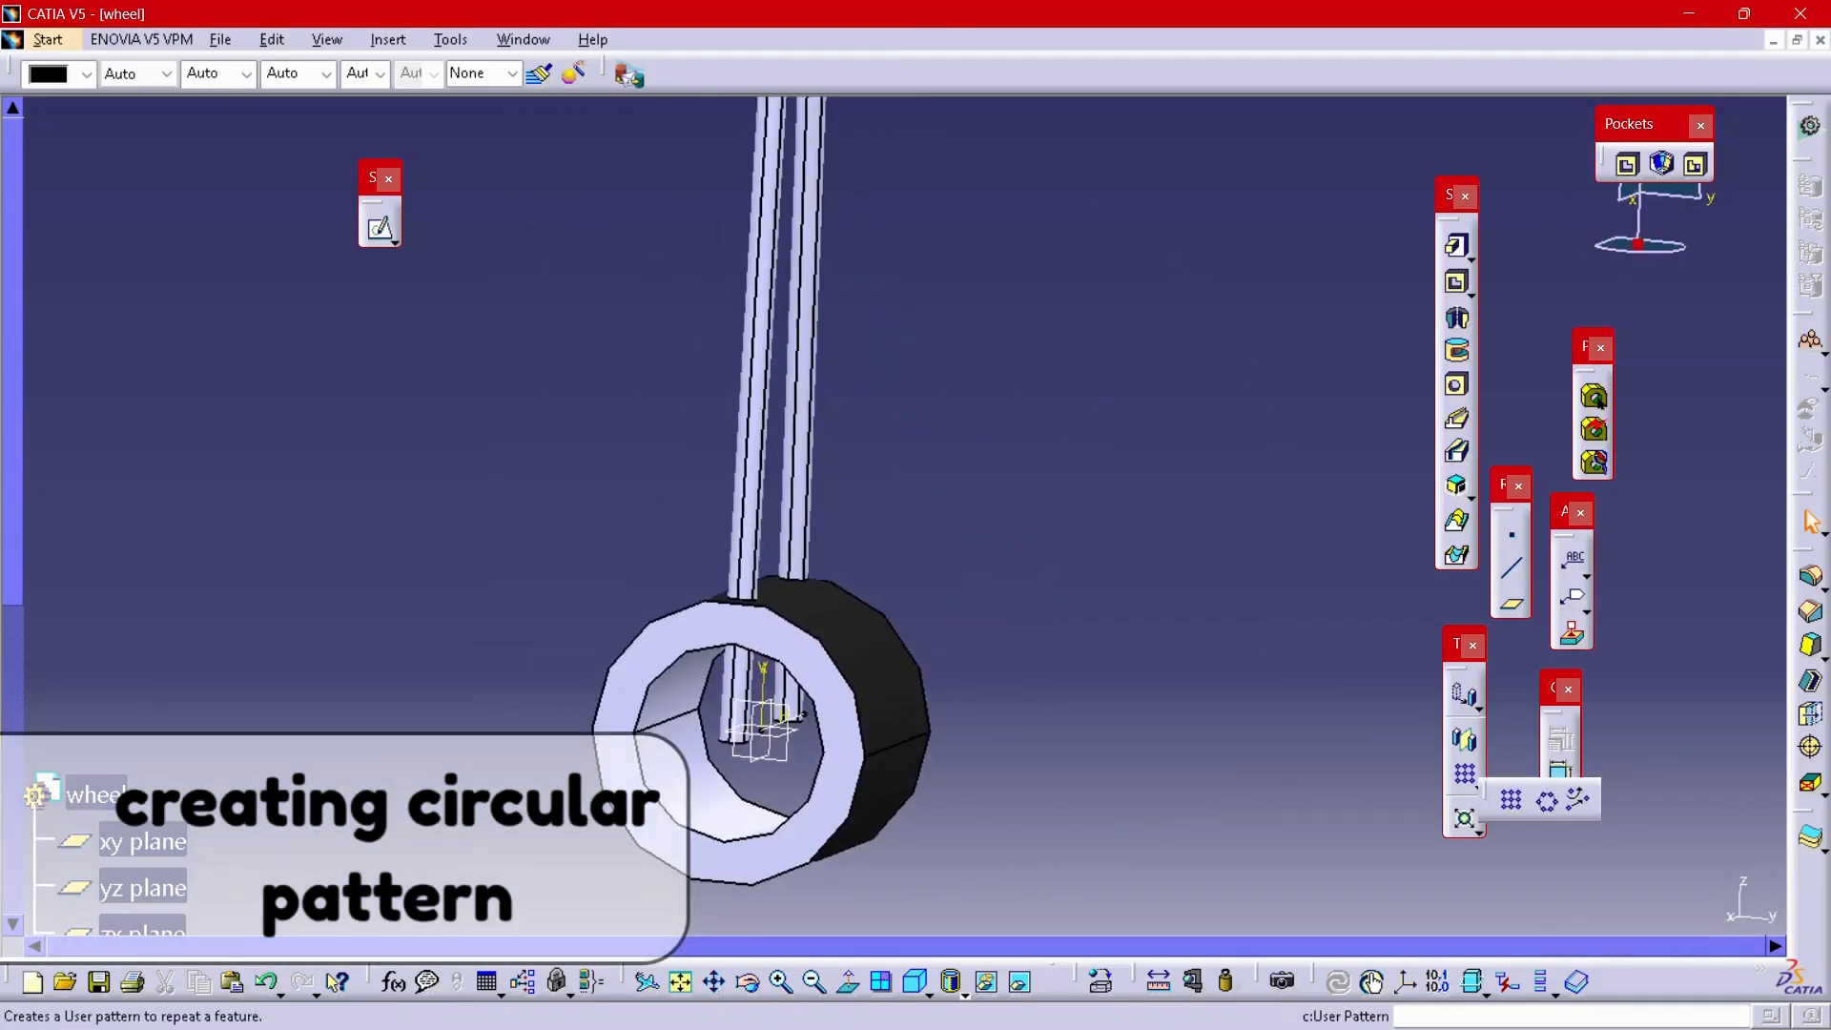
{"action": "left_click", "coordinate": [1546, 801]}
{"action": "left_click", "coordinate": [1485, 825]}
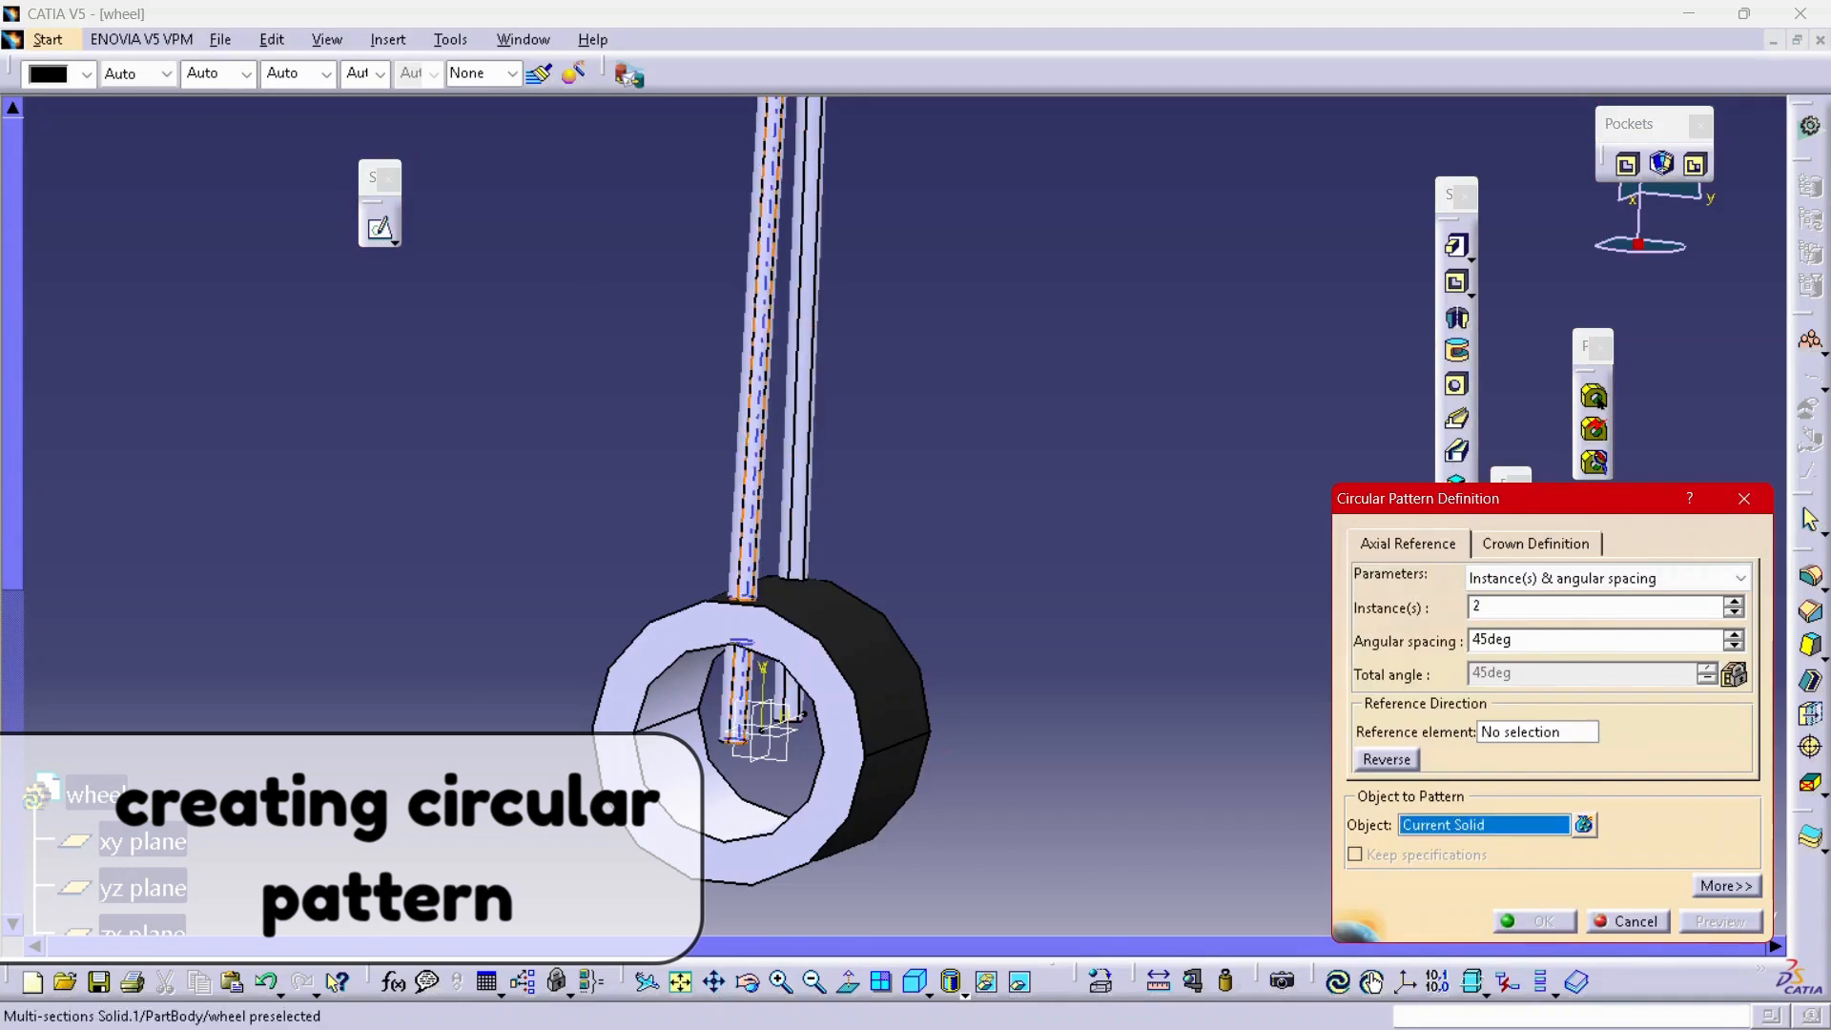
{"action": "left_click", "coordinate": [750, 439]}
{"action": "left_click", "coordinate": [1538, 733]}
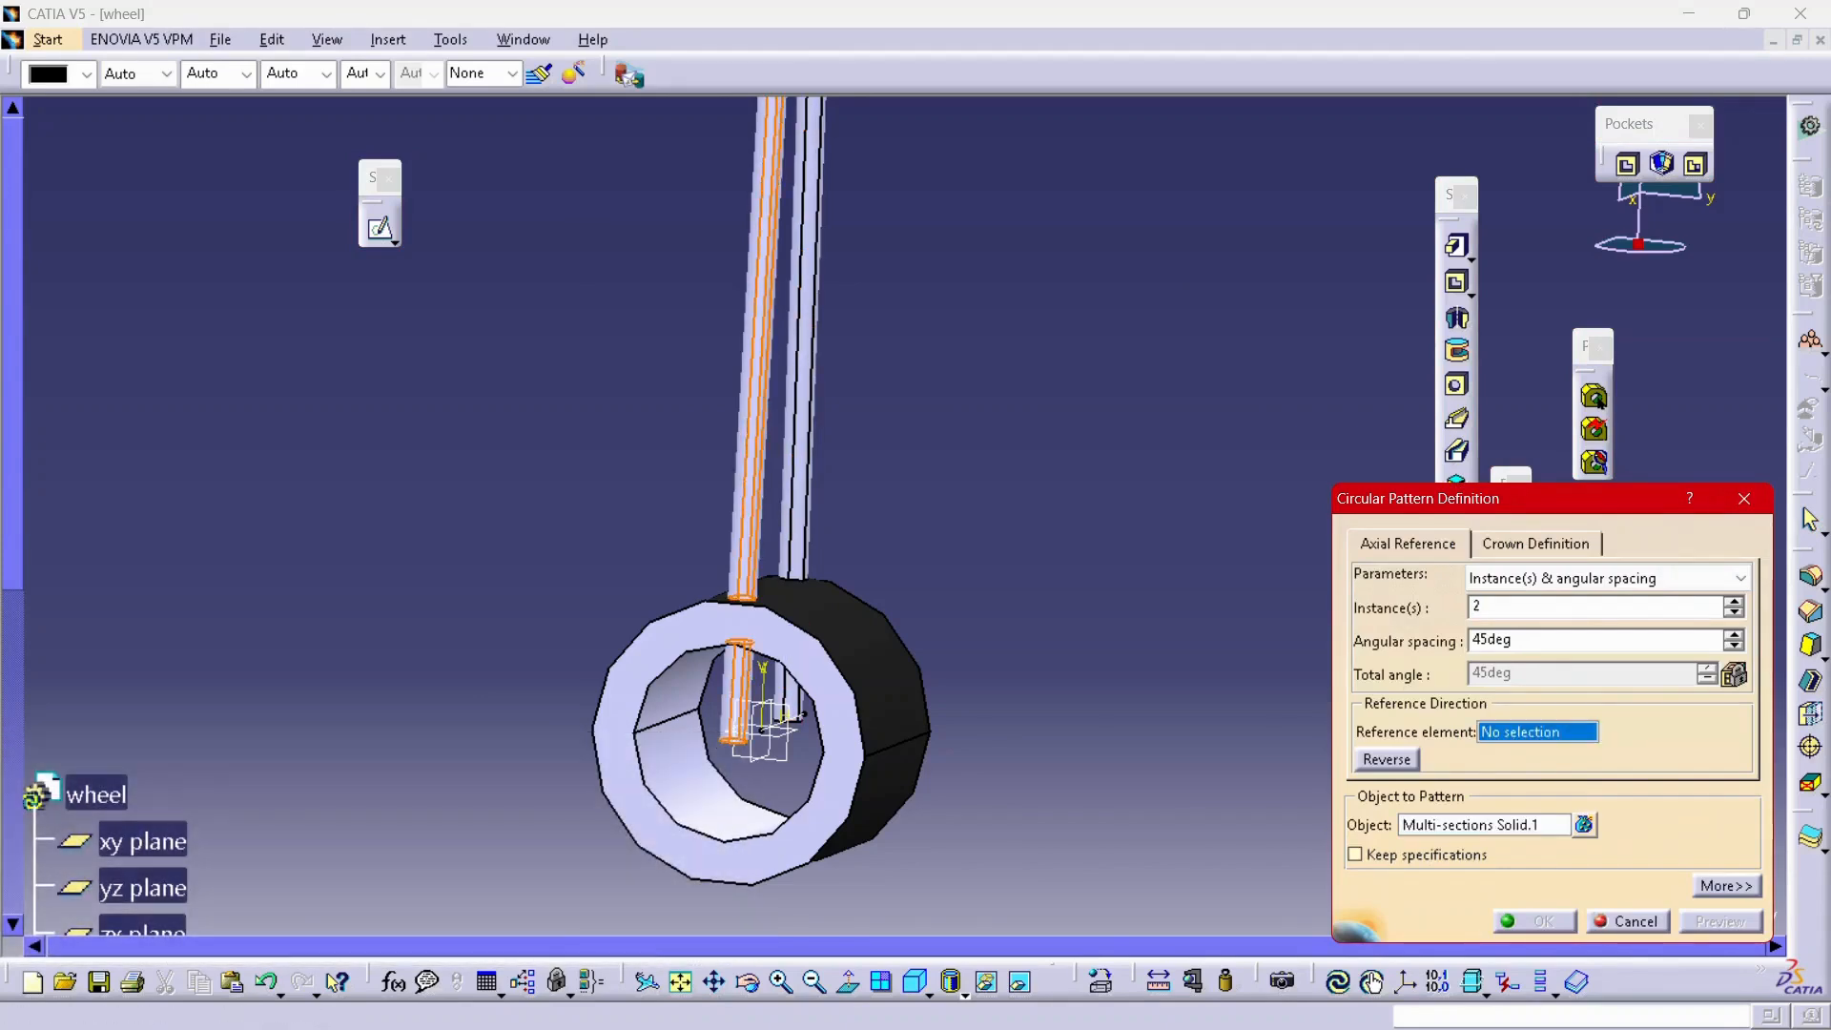
- Use the axis line of Sketch.4 through the hub as the circular pattern's reference element
{"action": "middle_click_drag", "start_coordinate": [916, 641], "coordinate": [983, 648]}
{"action": "middle_click_drag", "start_coordinate": [982, 648], "coordinate": [982, 458], "text": "ctrl"}
{"action": "middle_click_drag", "start_coordinate": [715, 915], "coordinate": [983, 124]}
{"action": "scroll", "coordinate": [983, 124], "scroll_direction": "up", "scroll_amount": 1}
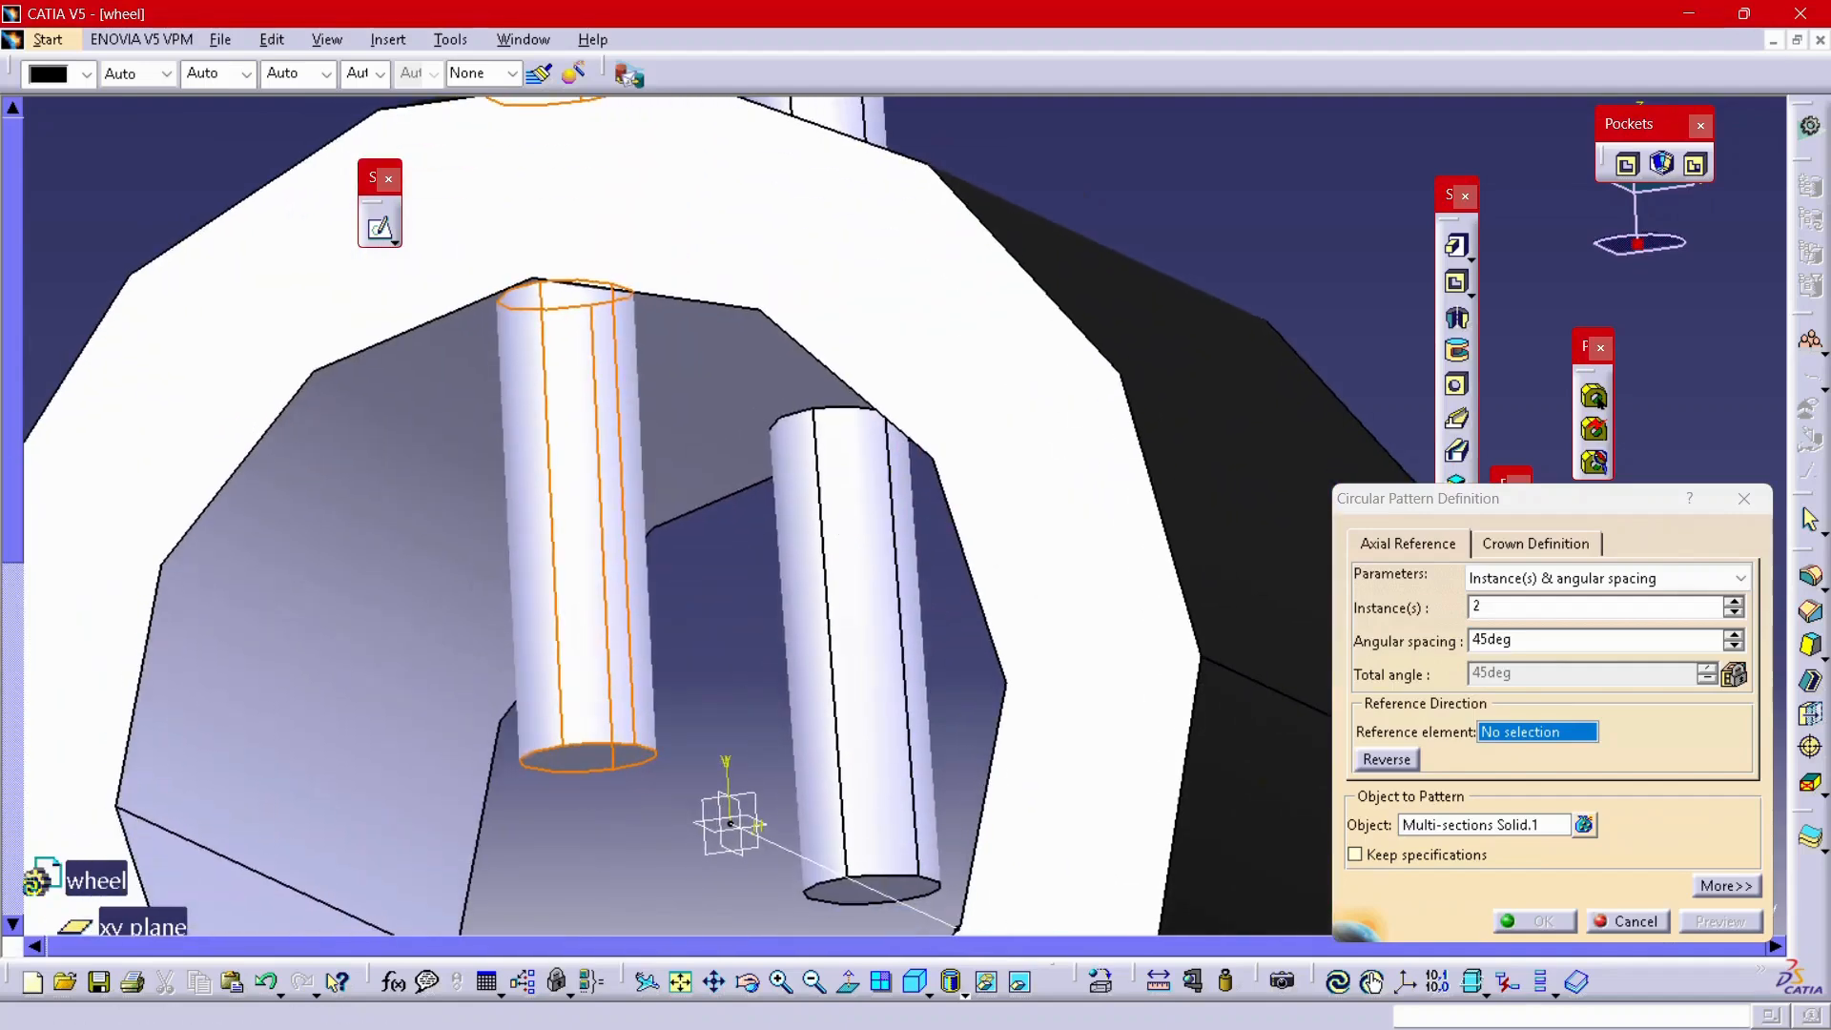
{"action": "left_click", "coordinate": [877, 891]}
{"action": "middle_click_drag", "start_coordinate": [896, 705], "coordinate": [896, 887], "text": "ctrl"}
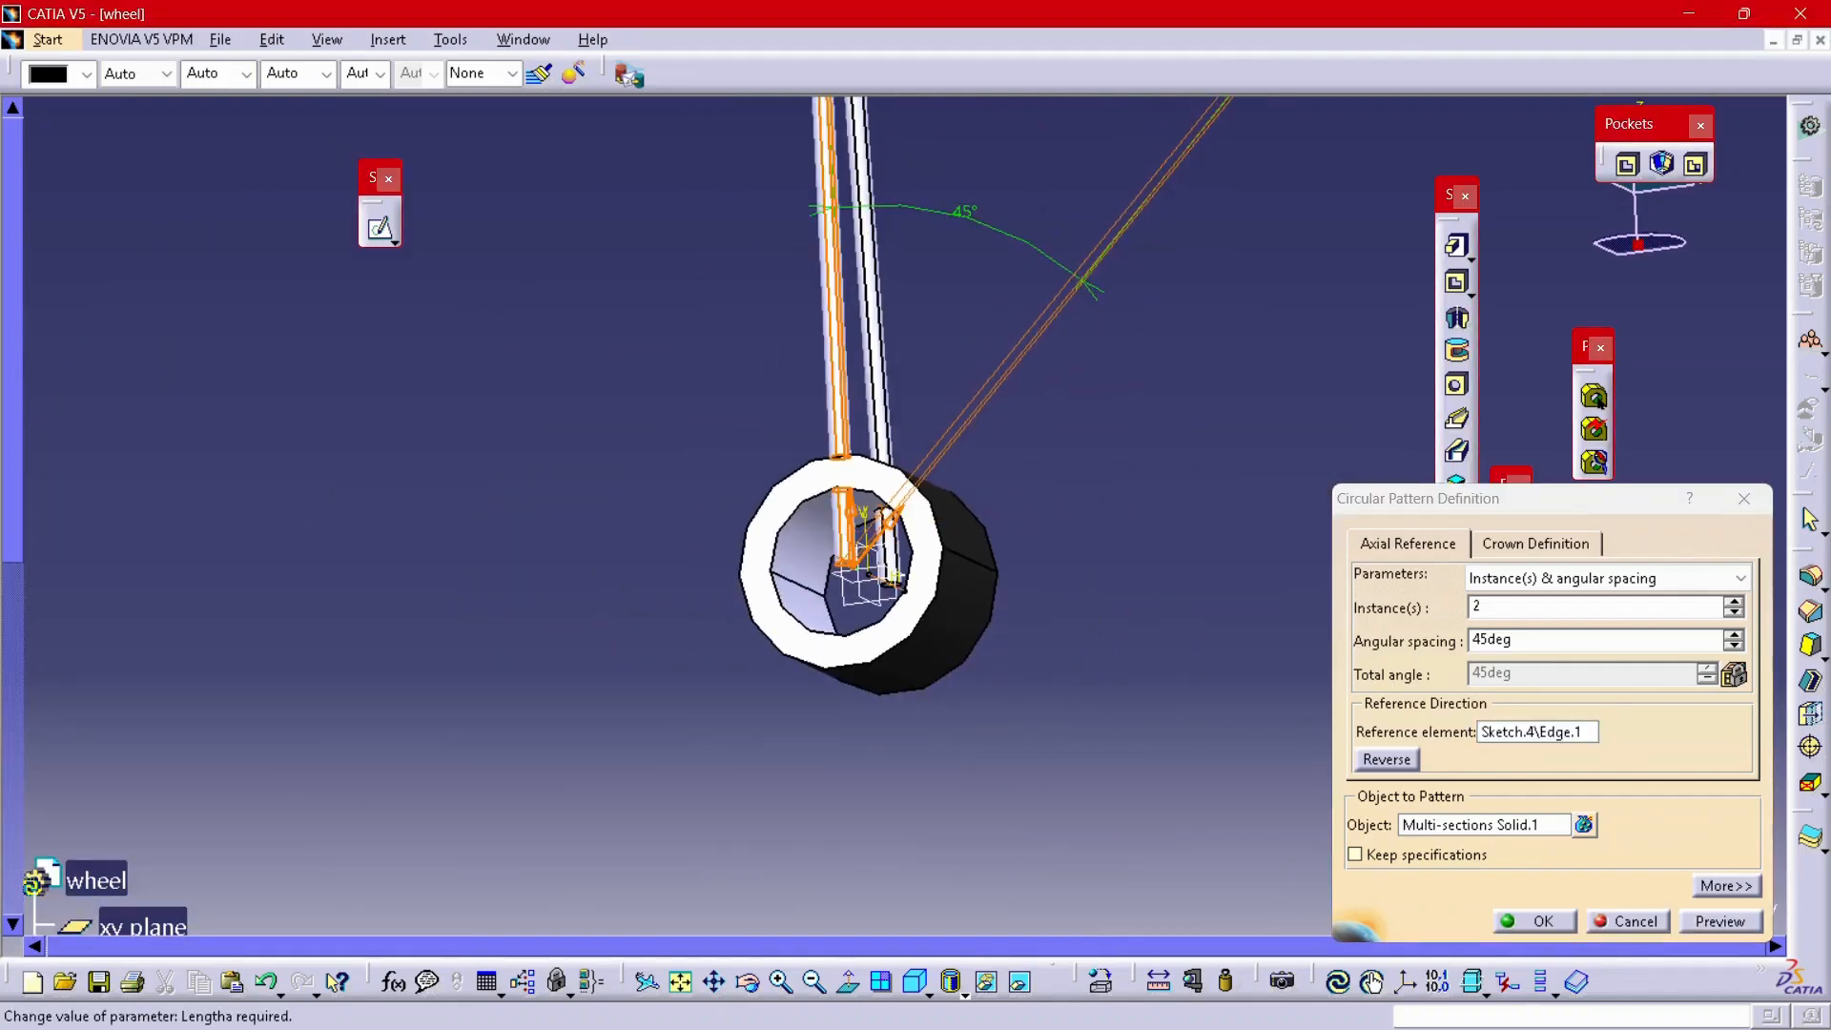
- Set the circular pattern to 8 instances with an angular spacing of 45 degrees
{"action": "left_click", "coordinate": [1734, 634]}
{"action": "left_click", "coordinate": [1734, 634]}
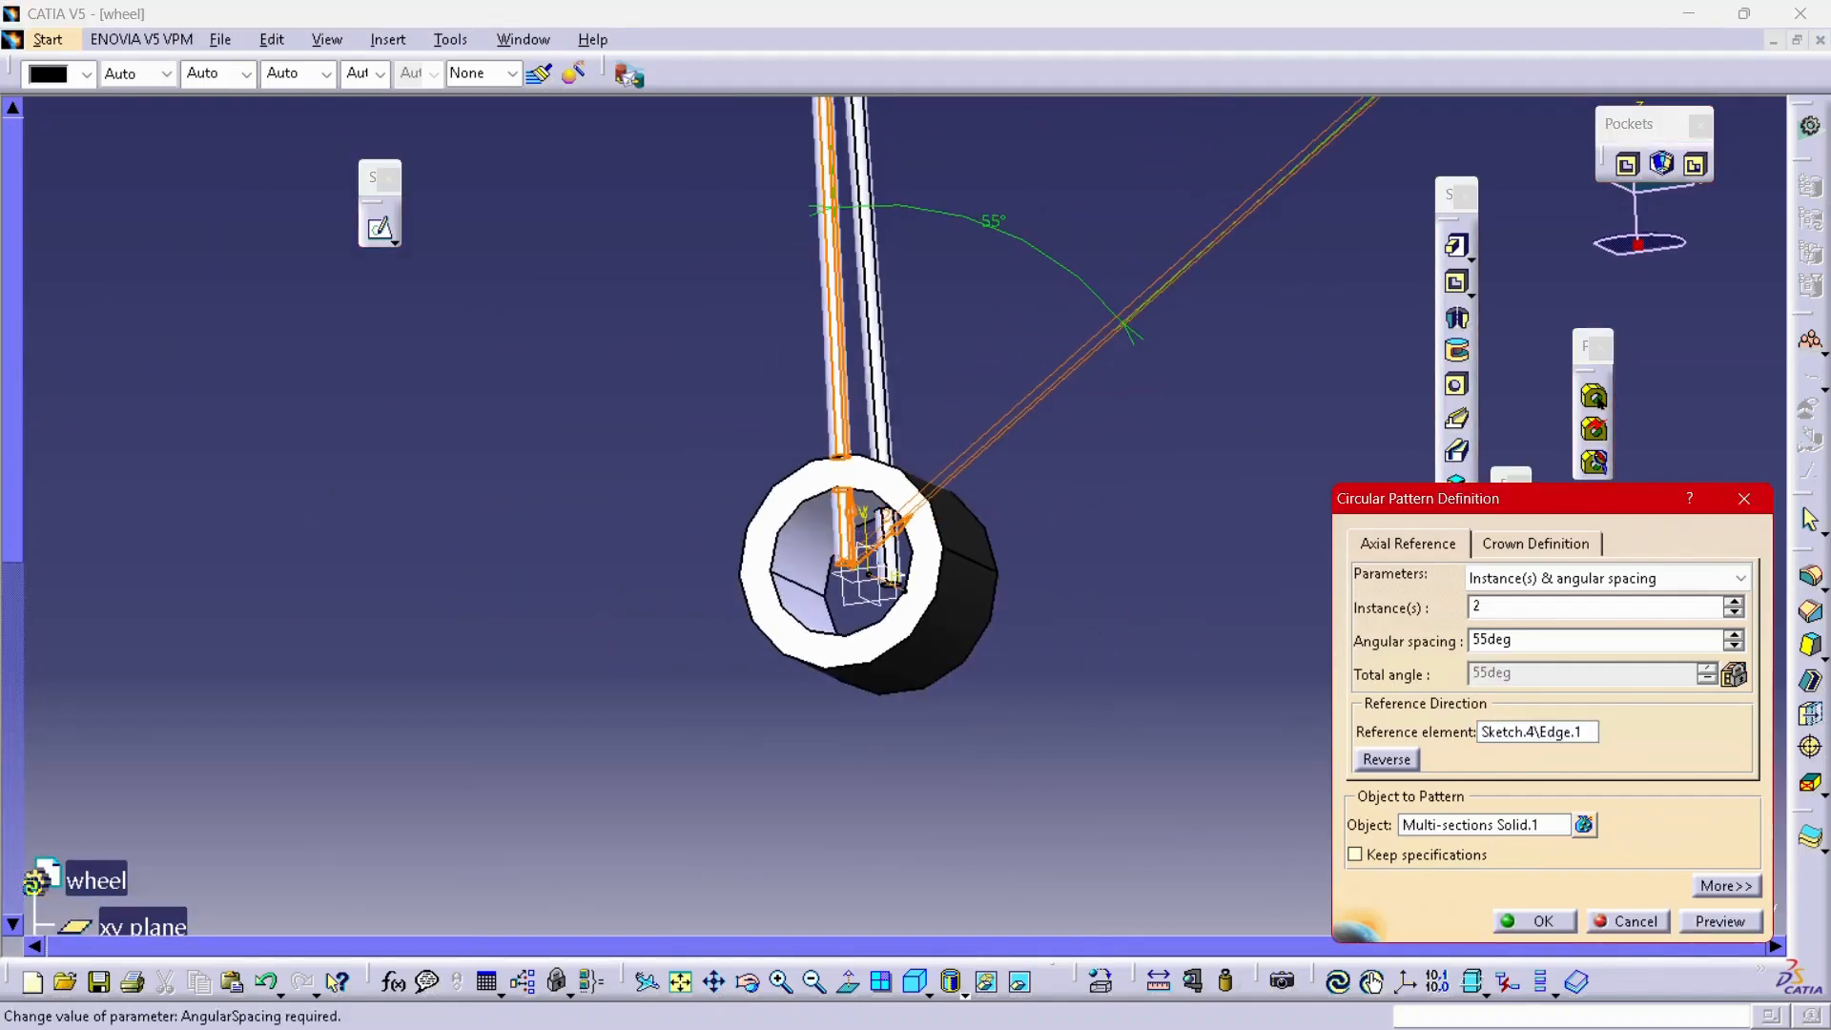
{"action": "left_click", "coordinate": [1734, 647]}
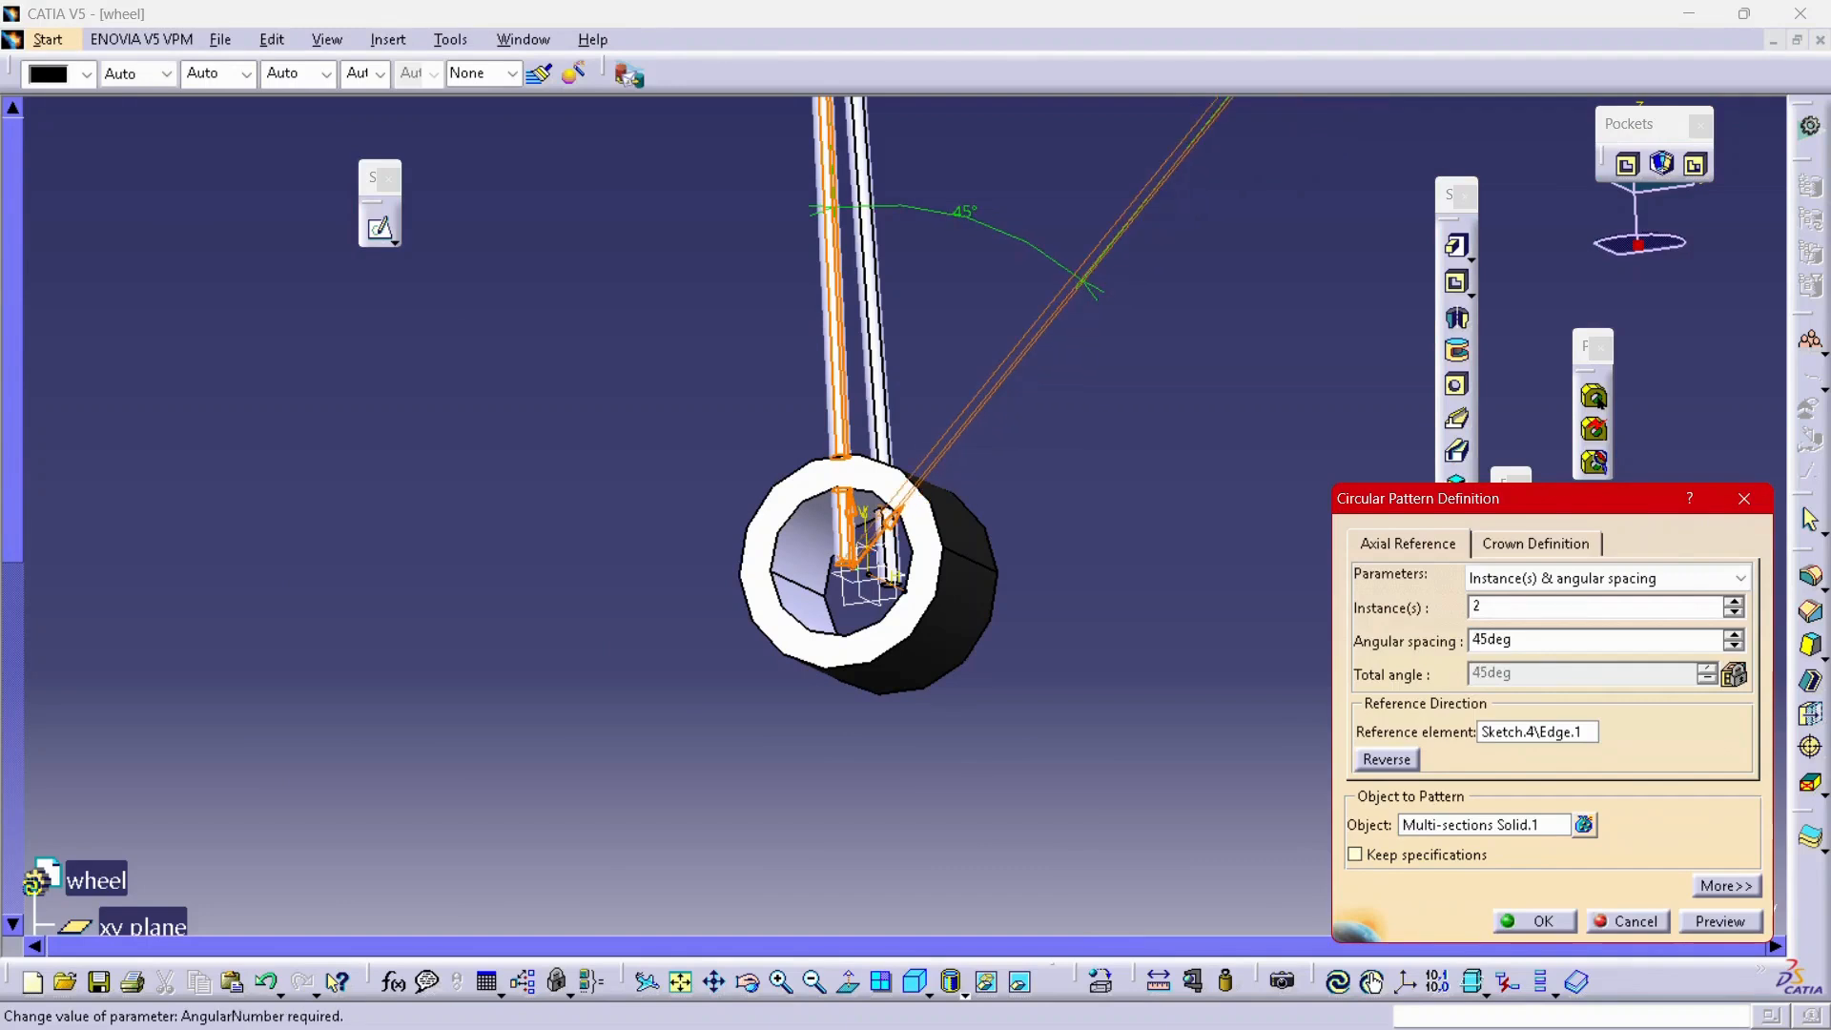
{"action": "left_click", "coordinate": [1734, 601]}
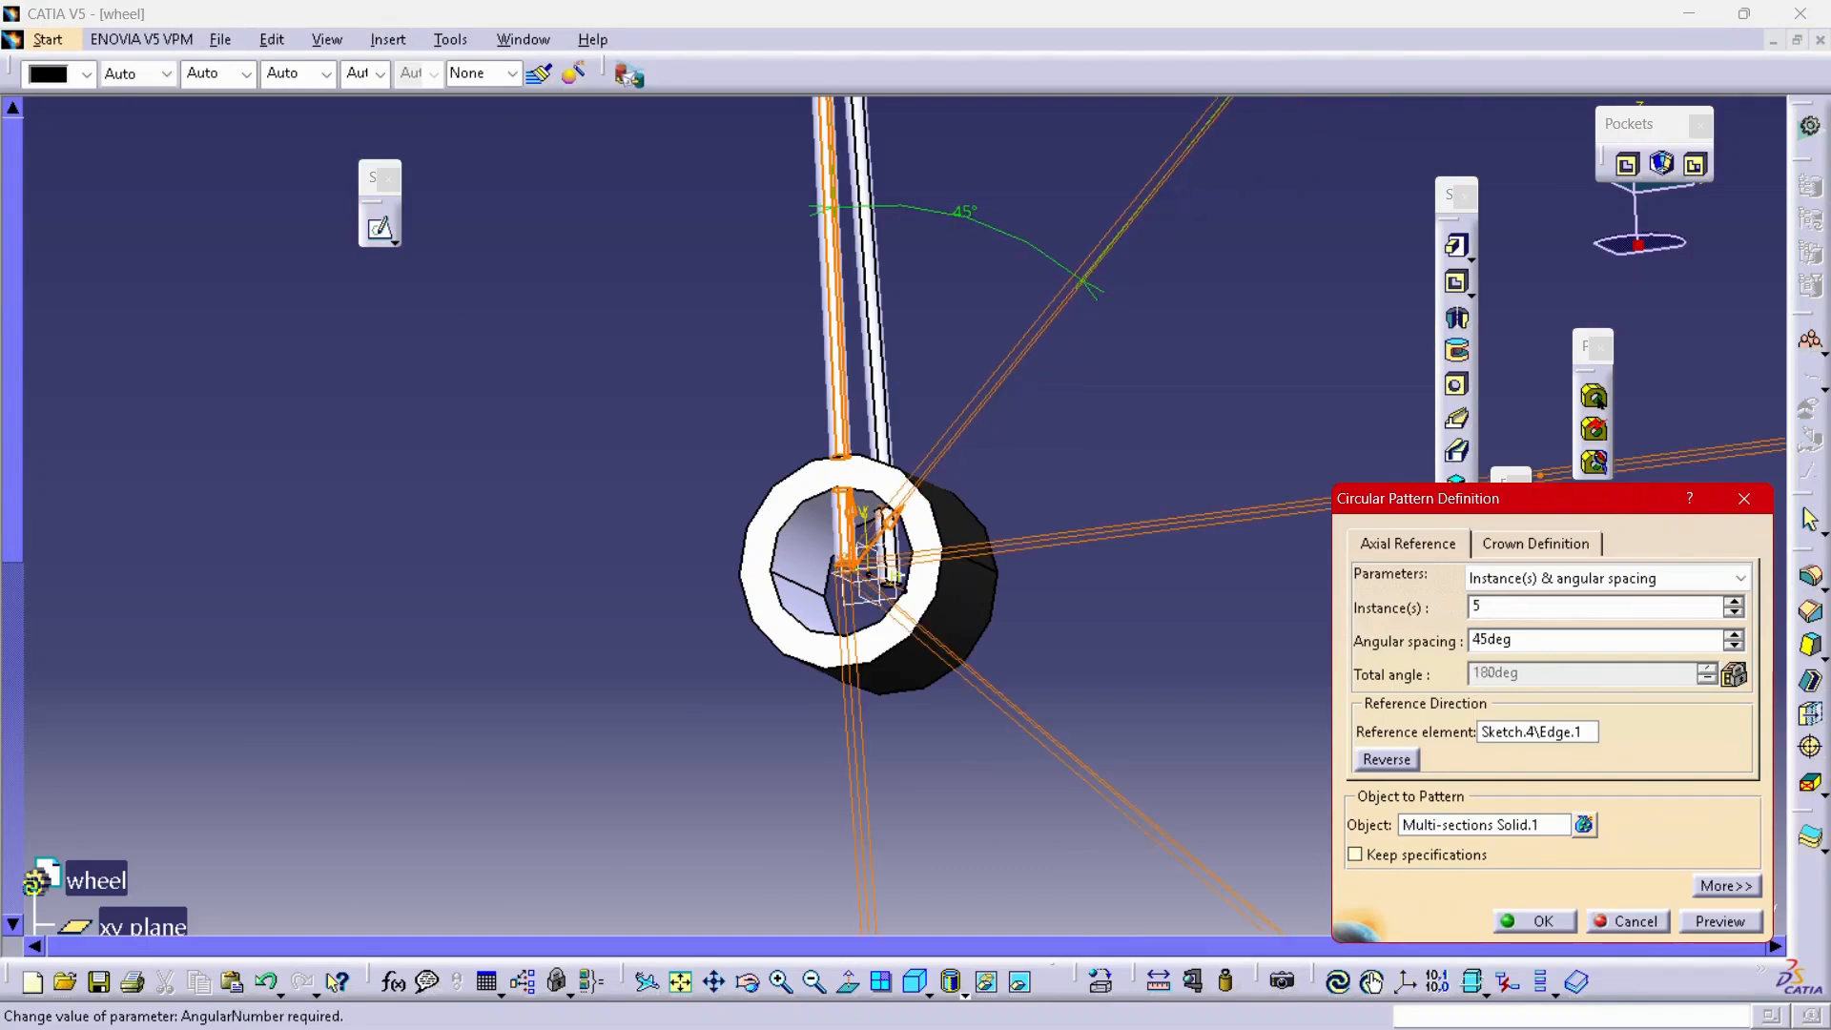
{"action": "left_click", "coordinate": [1734, 601]}
{"action": "left_click", "coordinate": [1734, 601]}
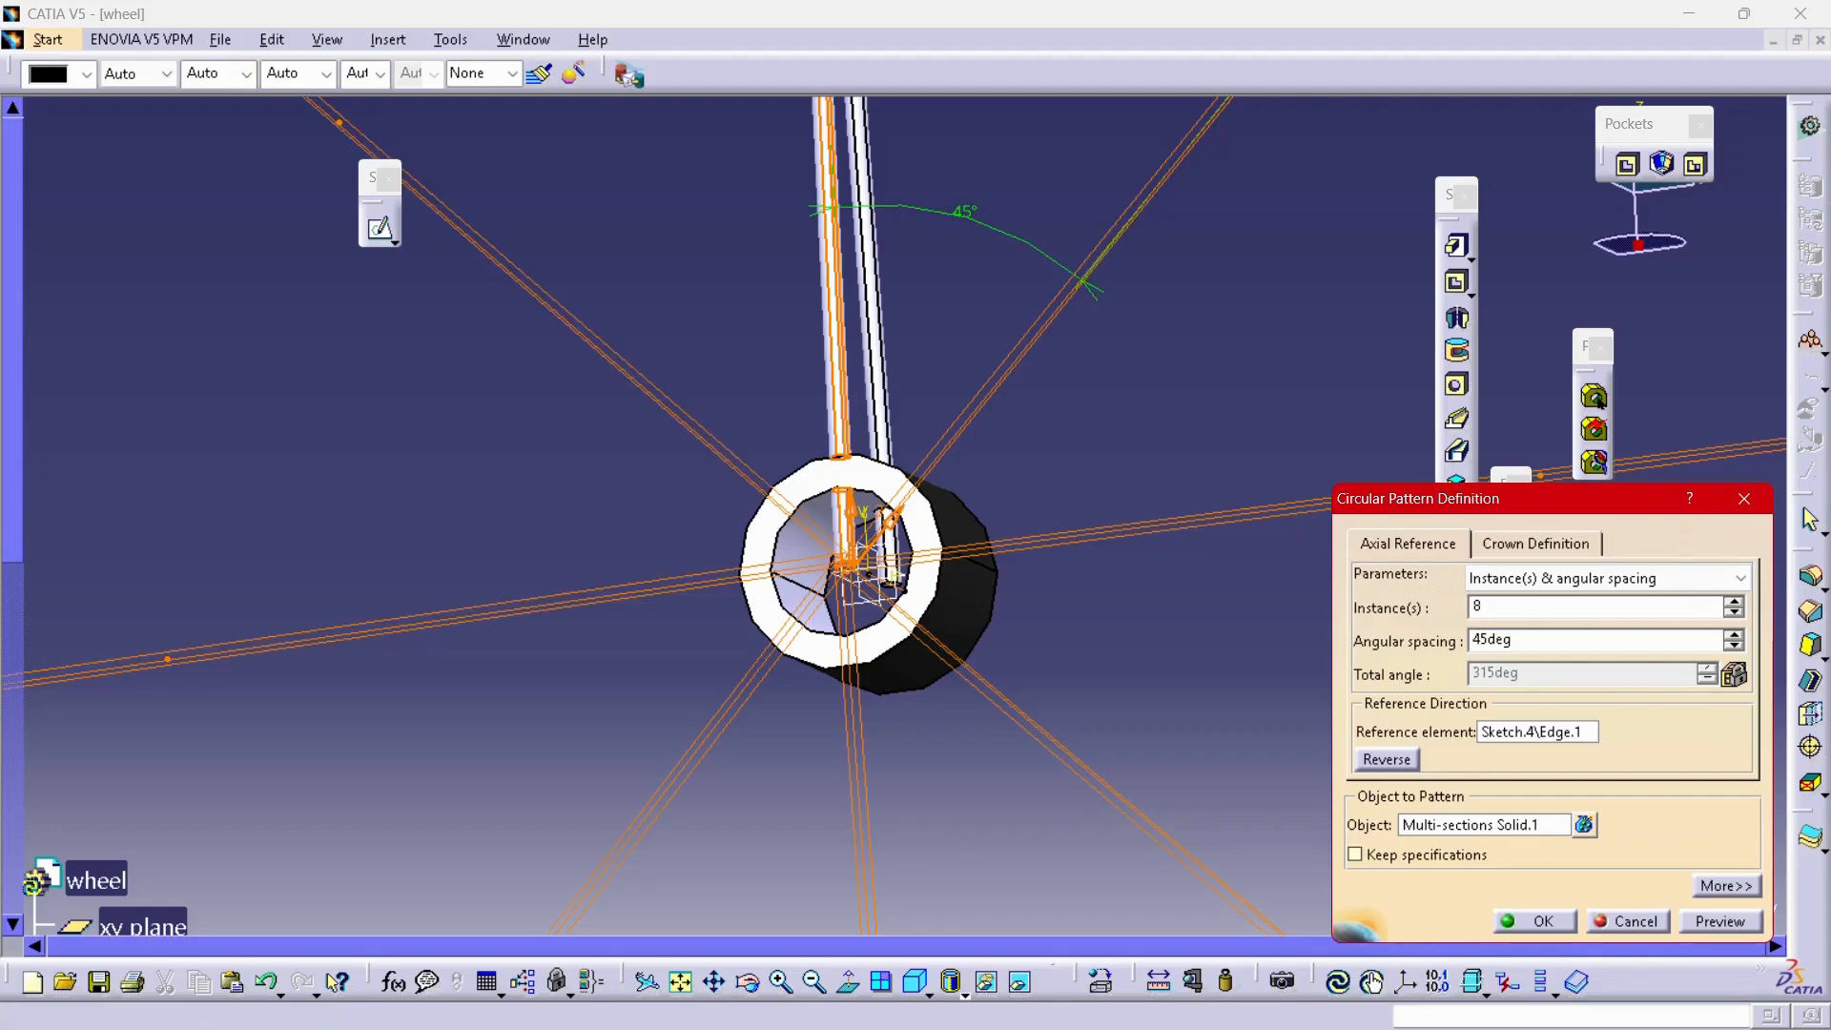
- Preview and create the 8-instance circular pattern of the first spoke around the hub axis
{"action": "middle_click_drag", "start_coordinate": [1126, 400], "coordinate": [1068, 563]}
{"action": "left_click", "coordinate": [1719, 922]}
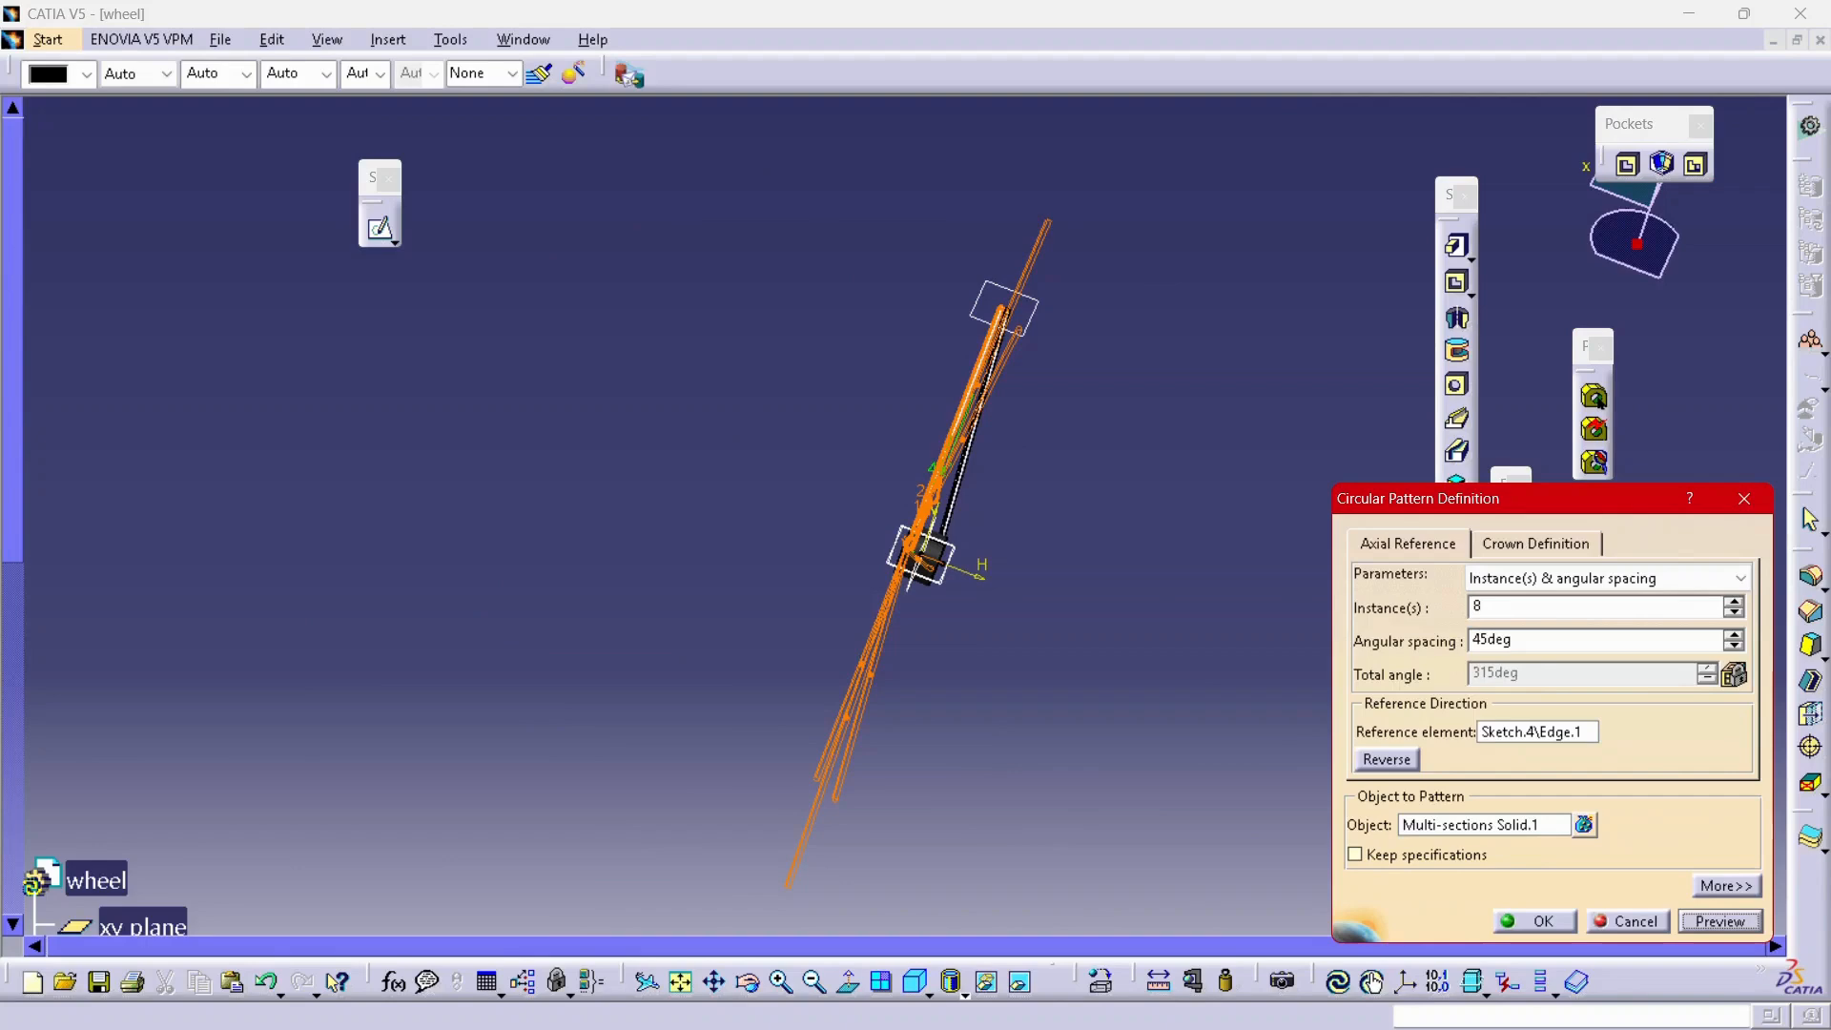
{"action": "left_click", "coordinate": [1535, 922]}
{"action": "middle_click_drag", "start_coordinate": [1097, 592], "coordinate": [887, 477]}
{"action": "middle_click_drag", "start_coordinate": [920, 556], "coordinate": [667, 496]}
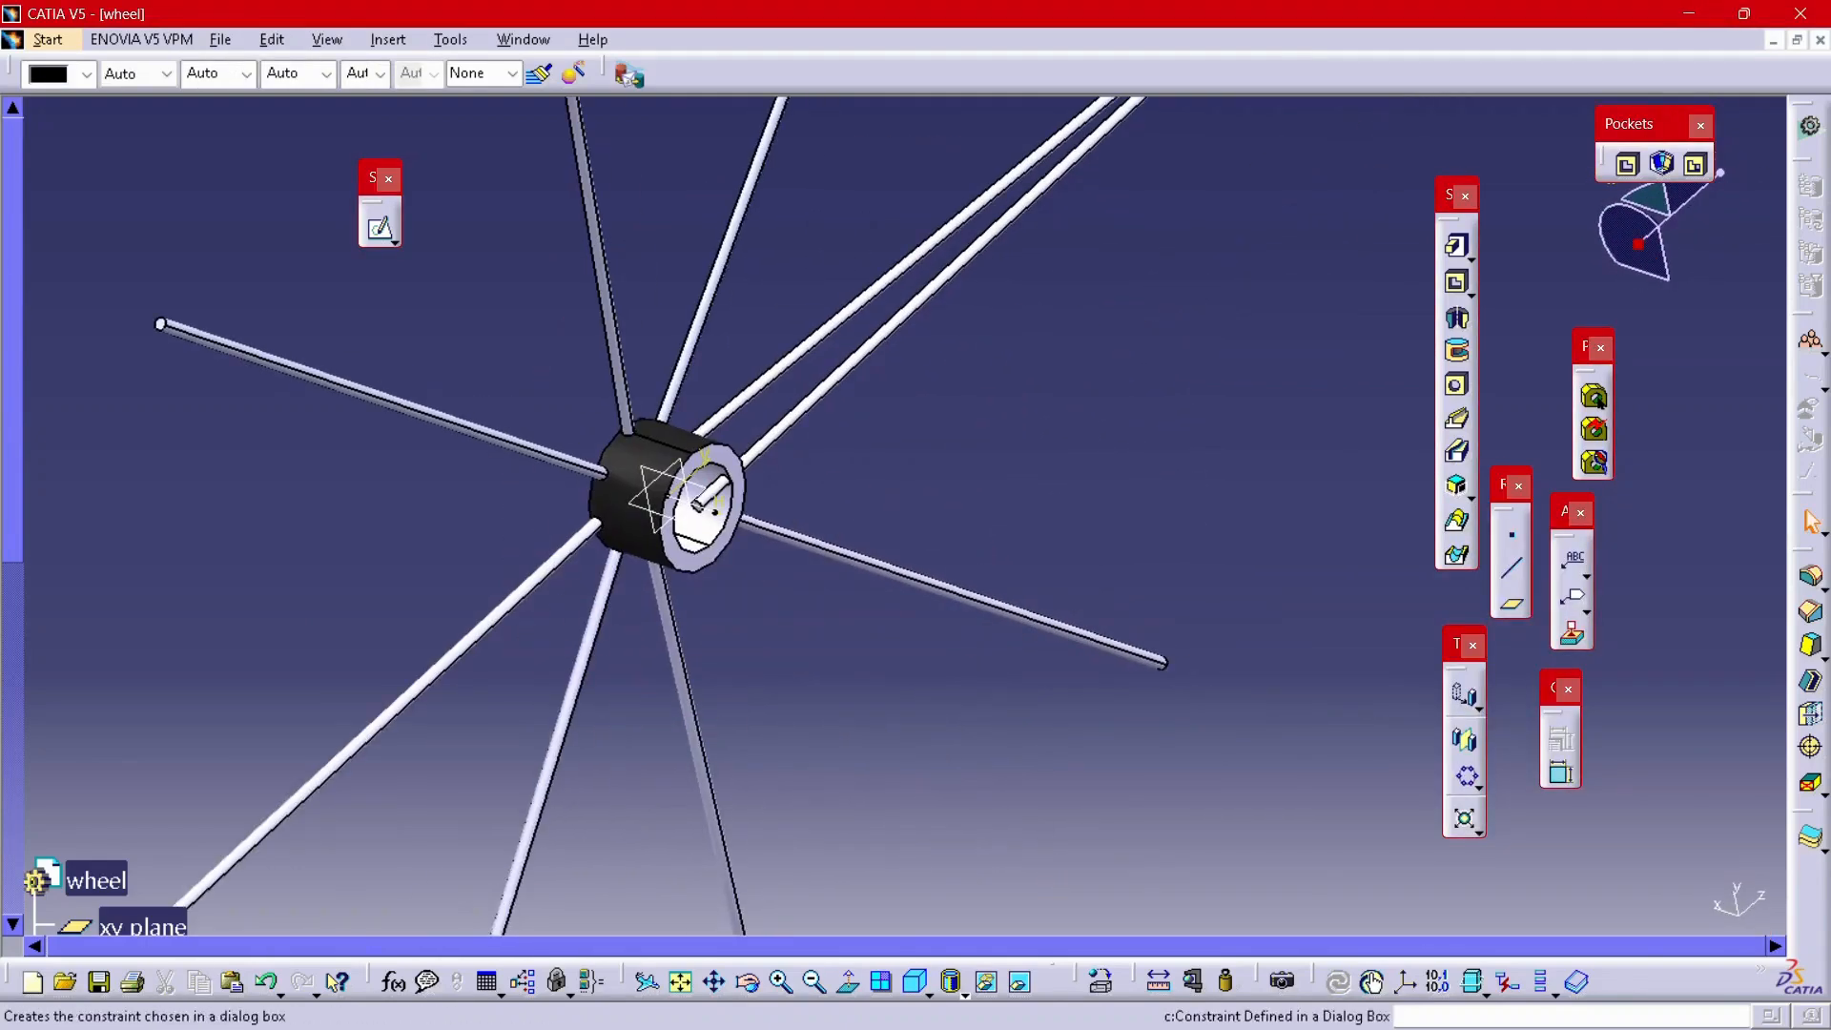
- Circularly pattern the second spoke, Multi-sections Solid.2, around the Sketch.4 axis edge with 8 instances at 45 degrees
{"action": "left_click", "coordinate": [1466, 776]}
{"action": "left_click", "coordinate": [1484, 825]}
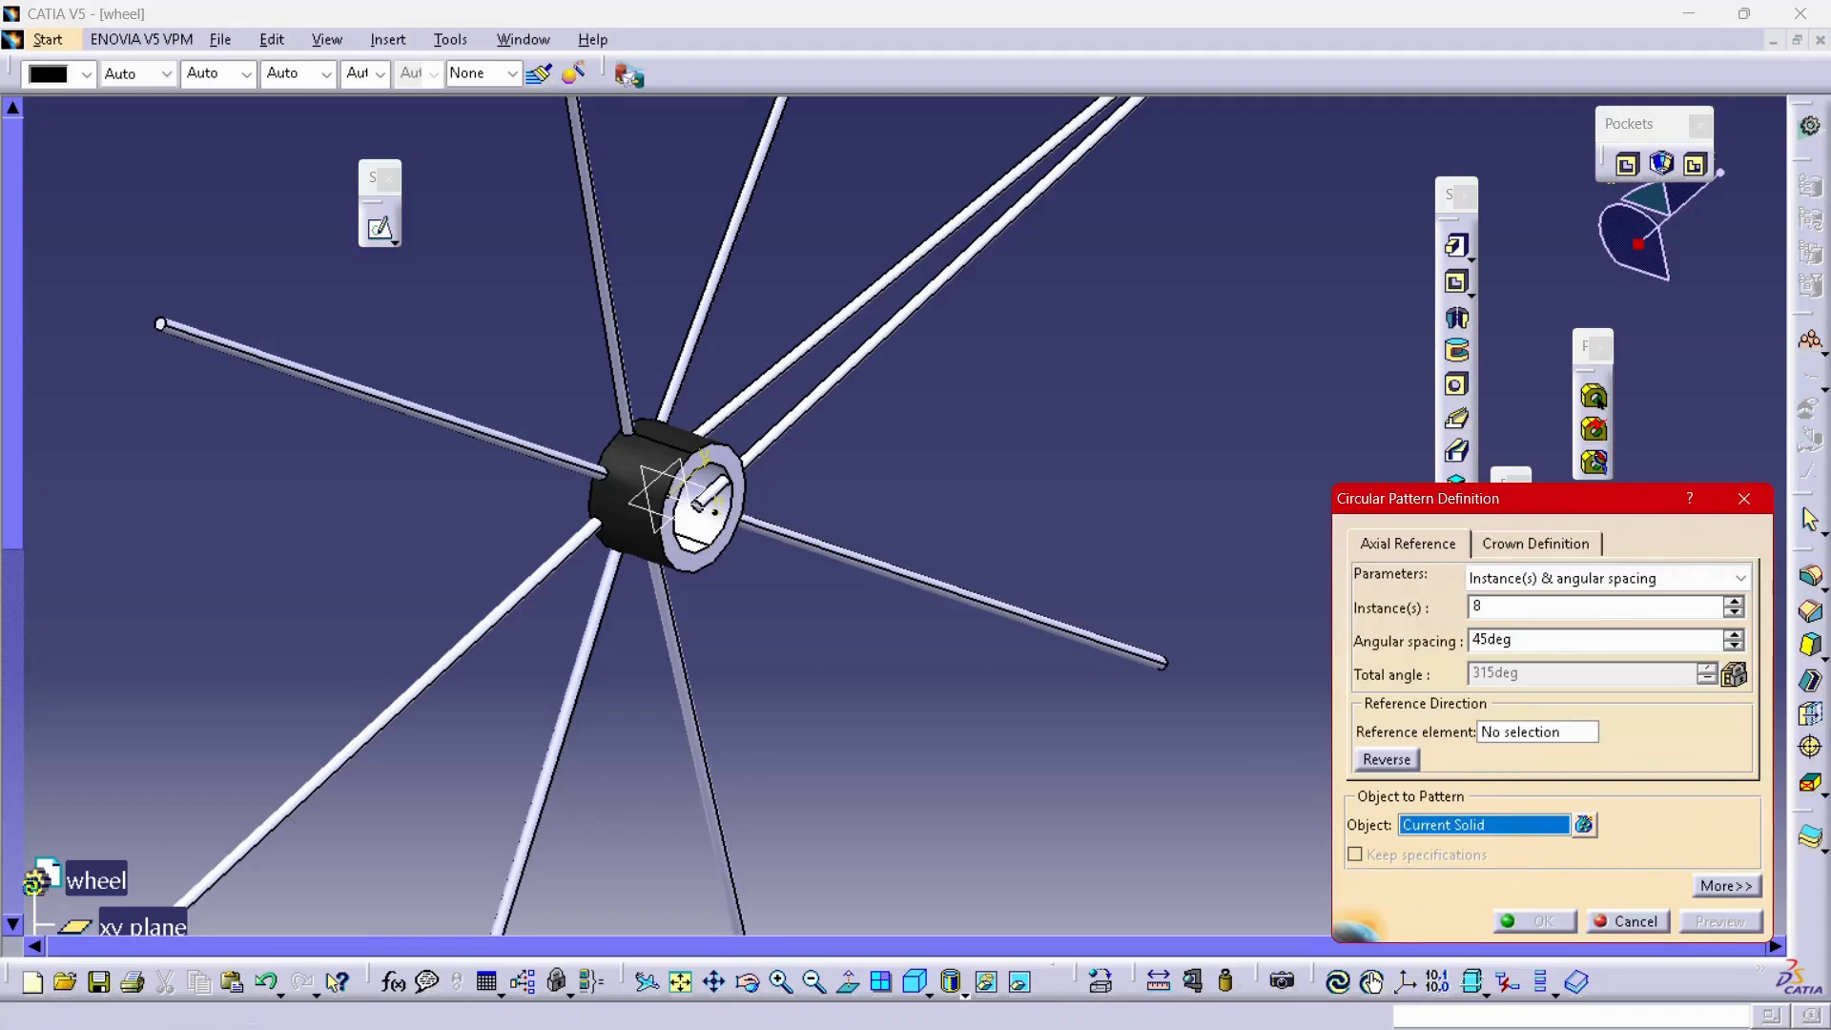
{"action": "left_click", "coordinate": [939, 282]}
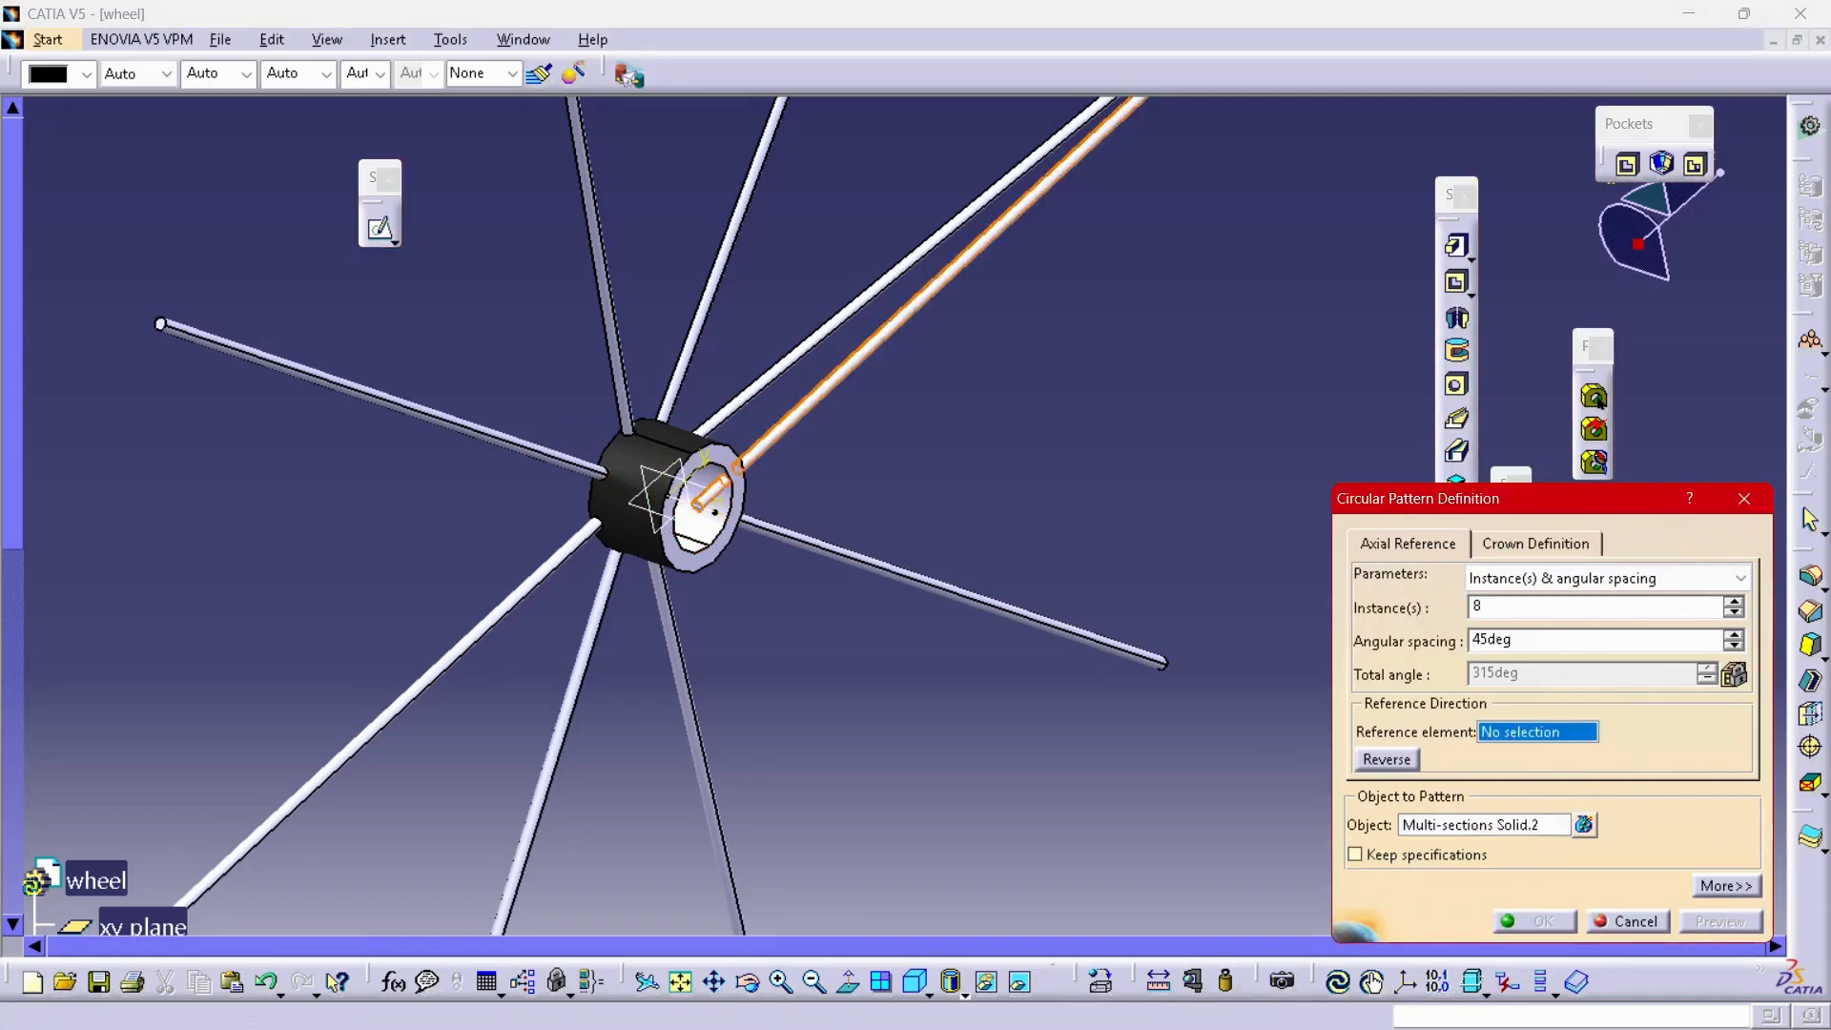
{"action": "left_click", "coordinate": [715, 509]}
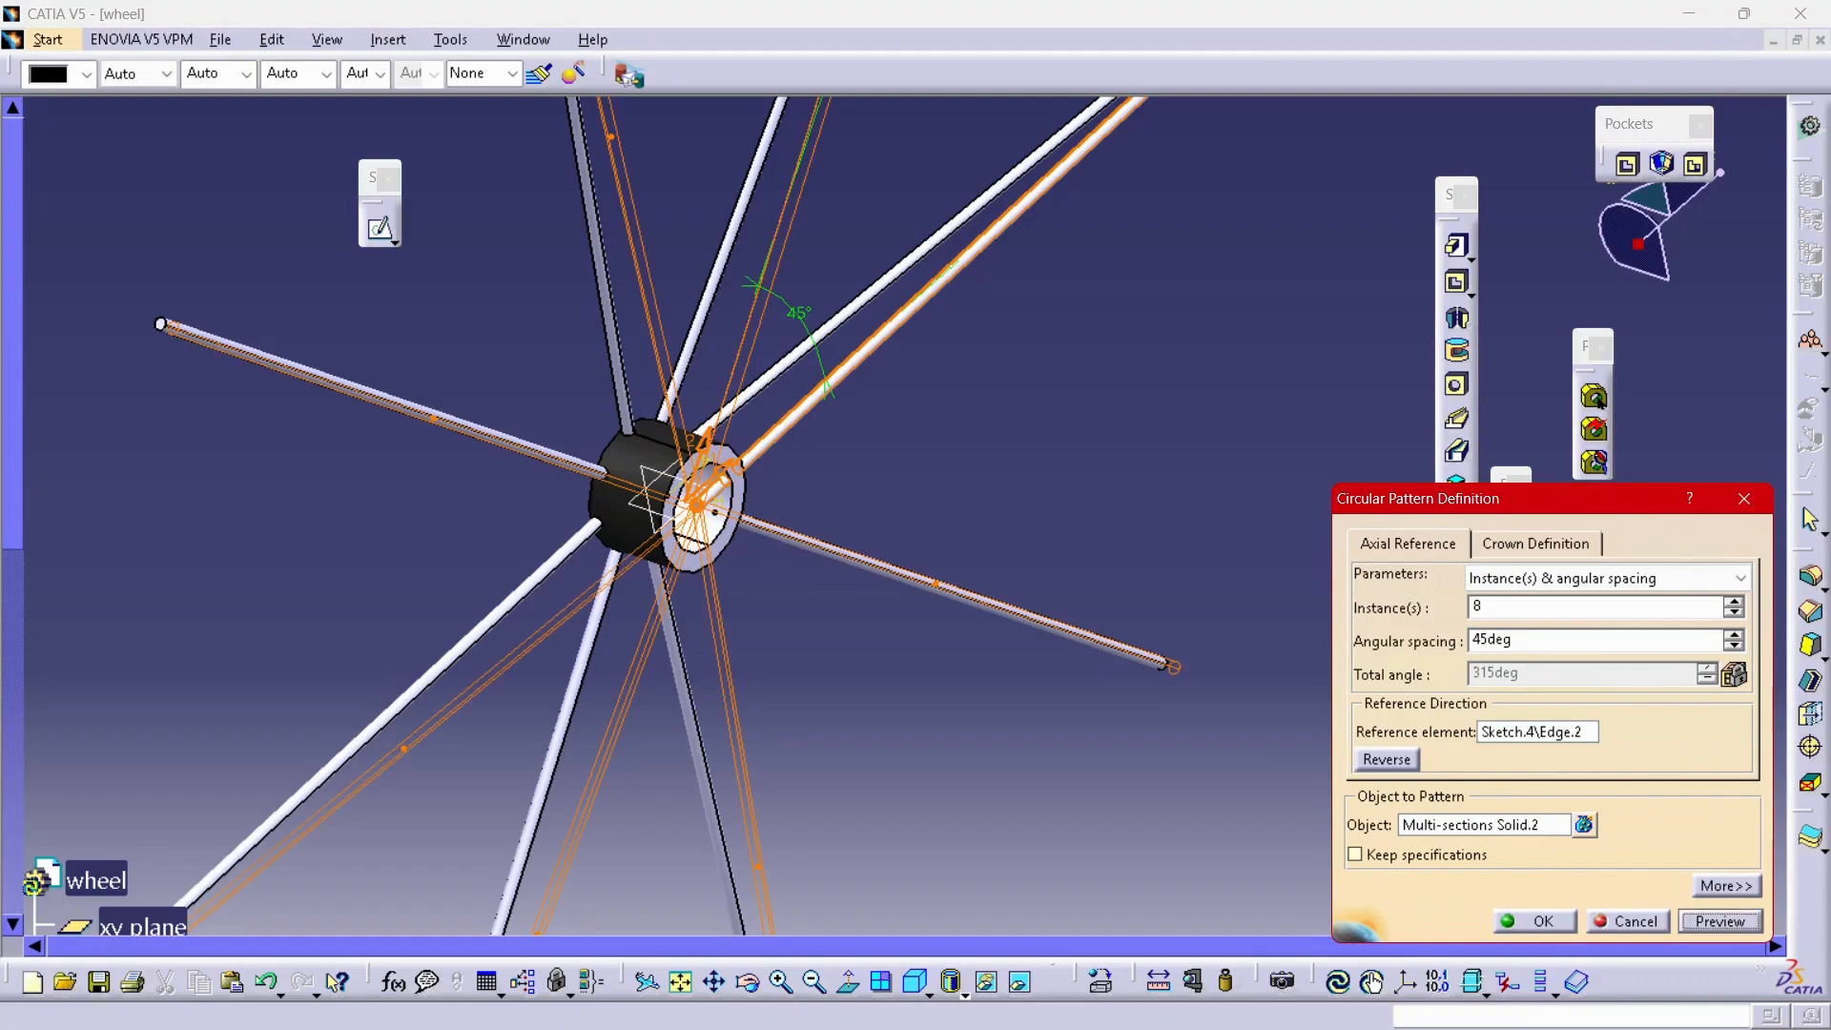
{"action": "left_click", "coordinate": [1534, 921]}
{"action": "left_click", "coordinate": [1183, 744]}
{"action": "middle_click_drag", "start_coordinate": [1164, 611], "coordinate": [1135, 725]}
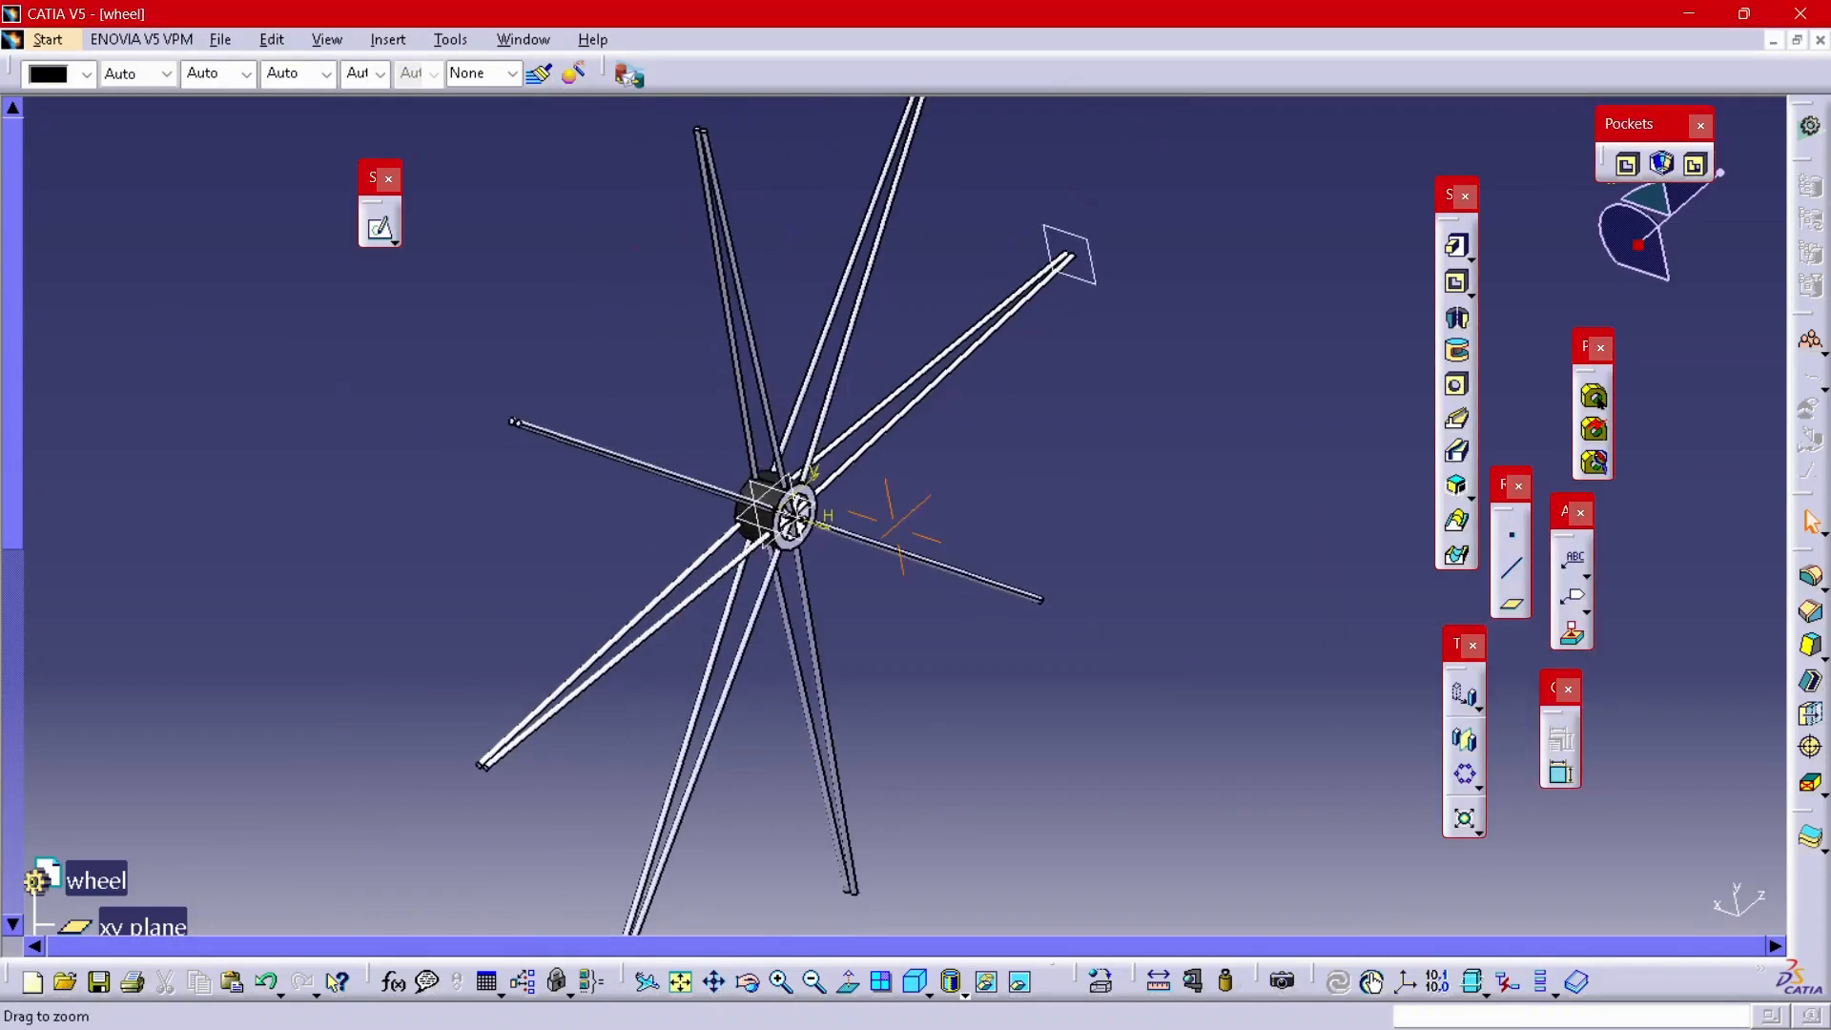
{"action": "middle_click_drag", "start_coordinate": [1049, 591], "coordinate": [1260, 457]}
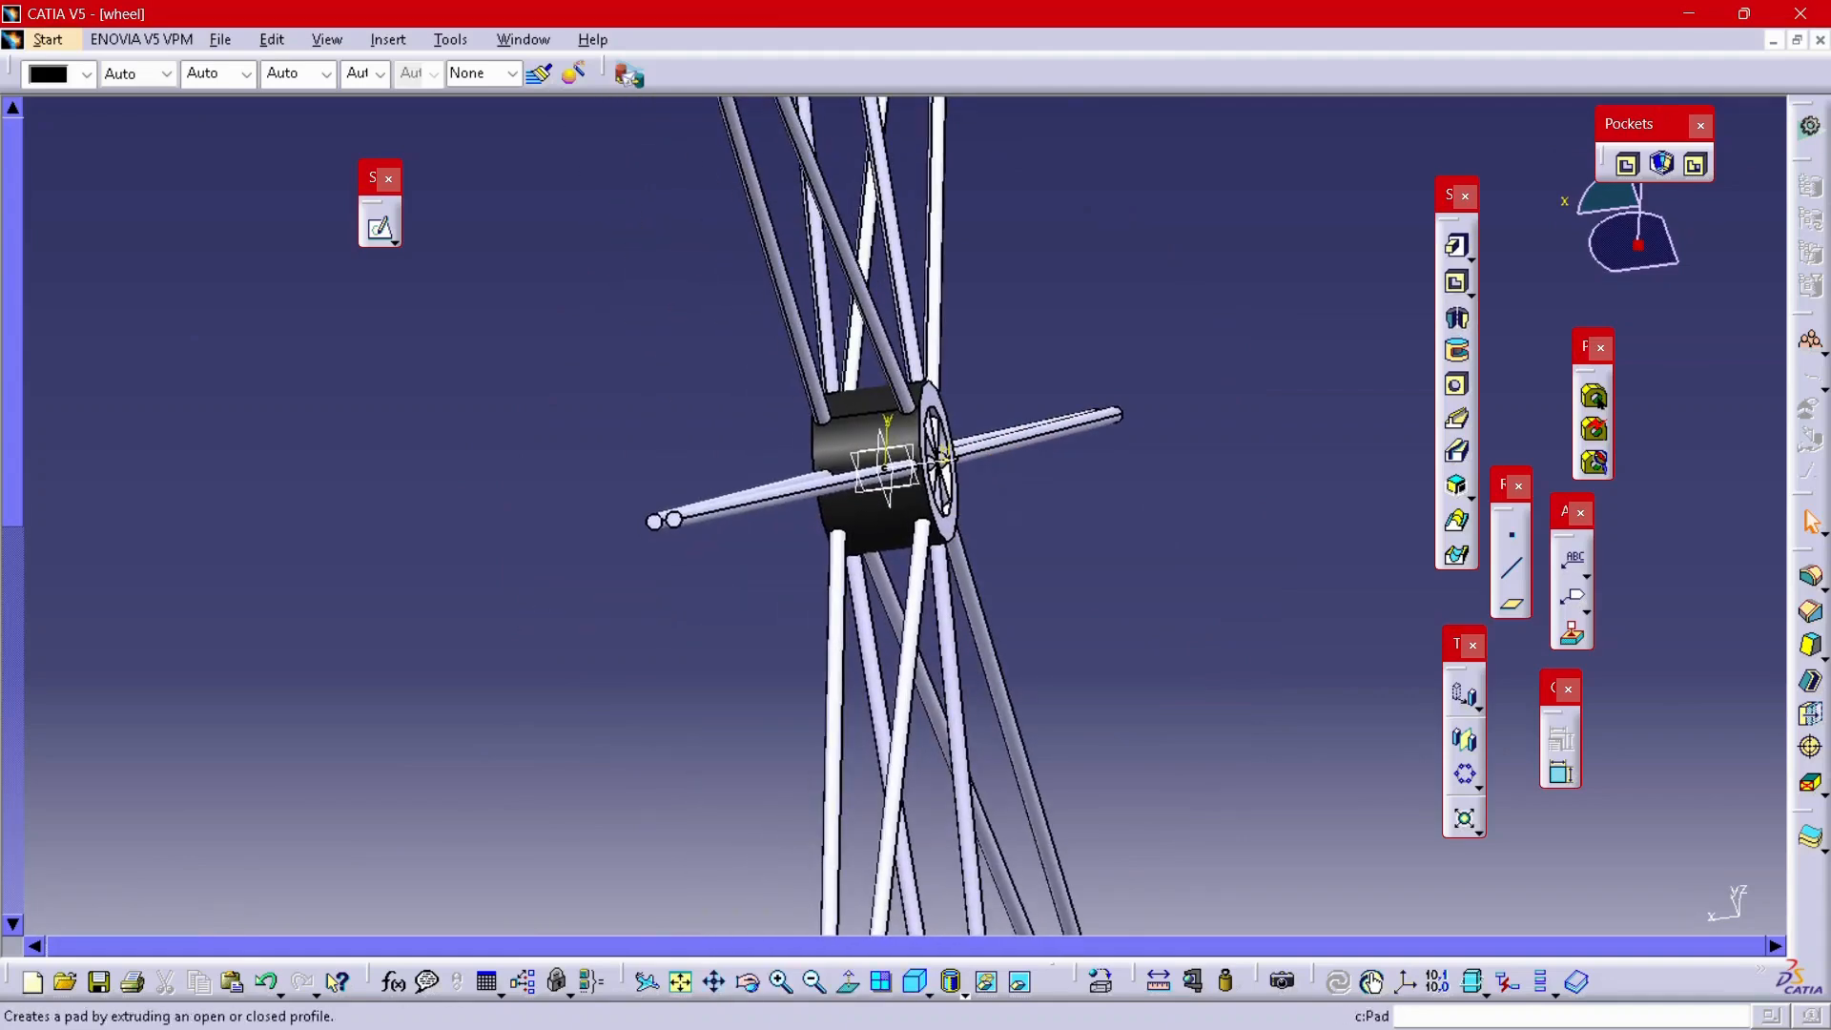
- Sketch a circle on the yz plane, centered on the hub and passing through the outer spoke tips, and exit the sketch
{"action": "left_click", "coordinate": [379, 229]}
{"action": "left_click", "coordinate": [886, 466]}
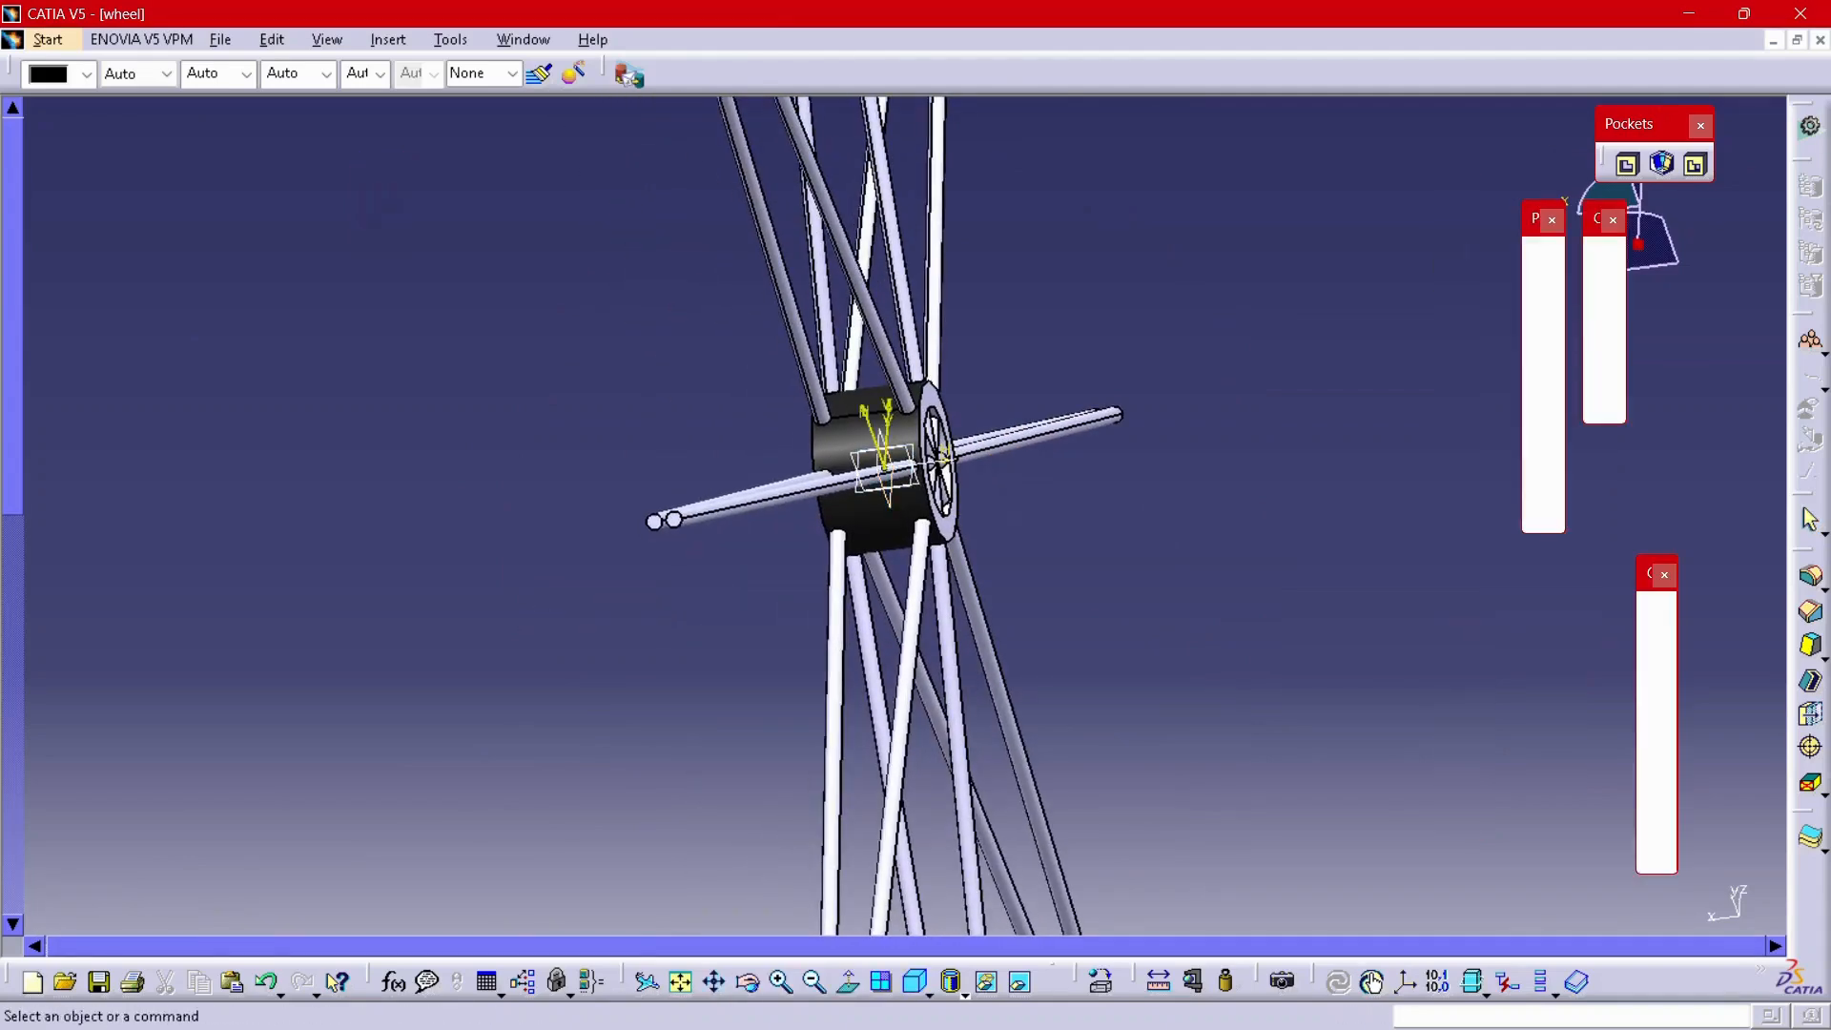
{"action": "left_click", "coordinate": [1545, 341]}
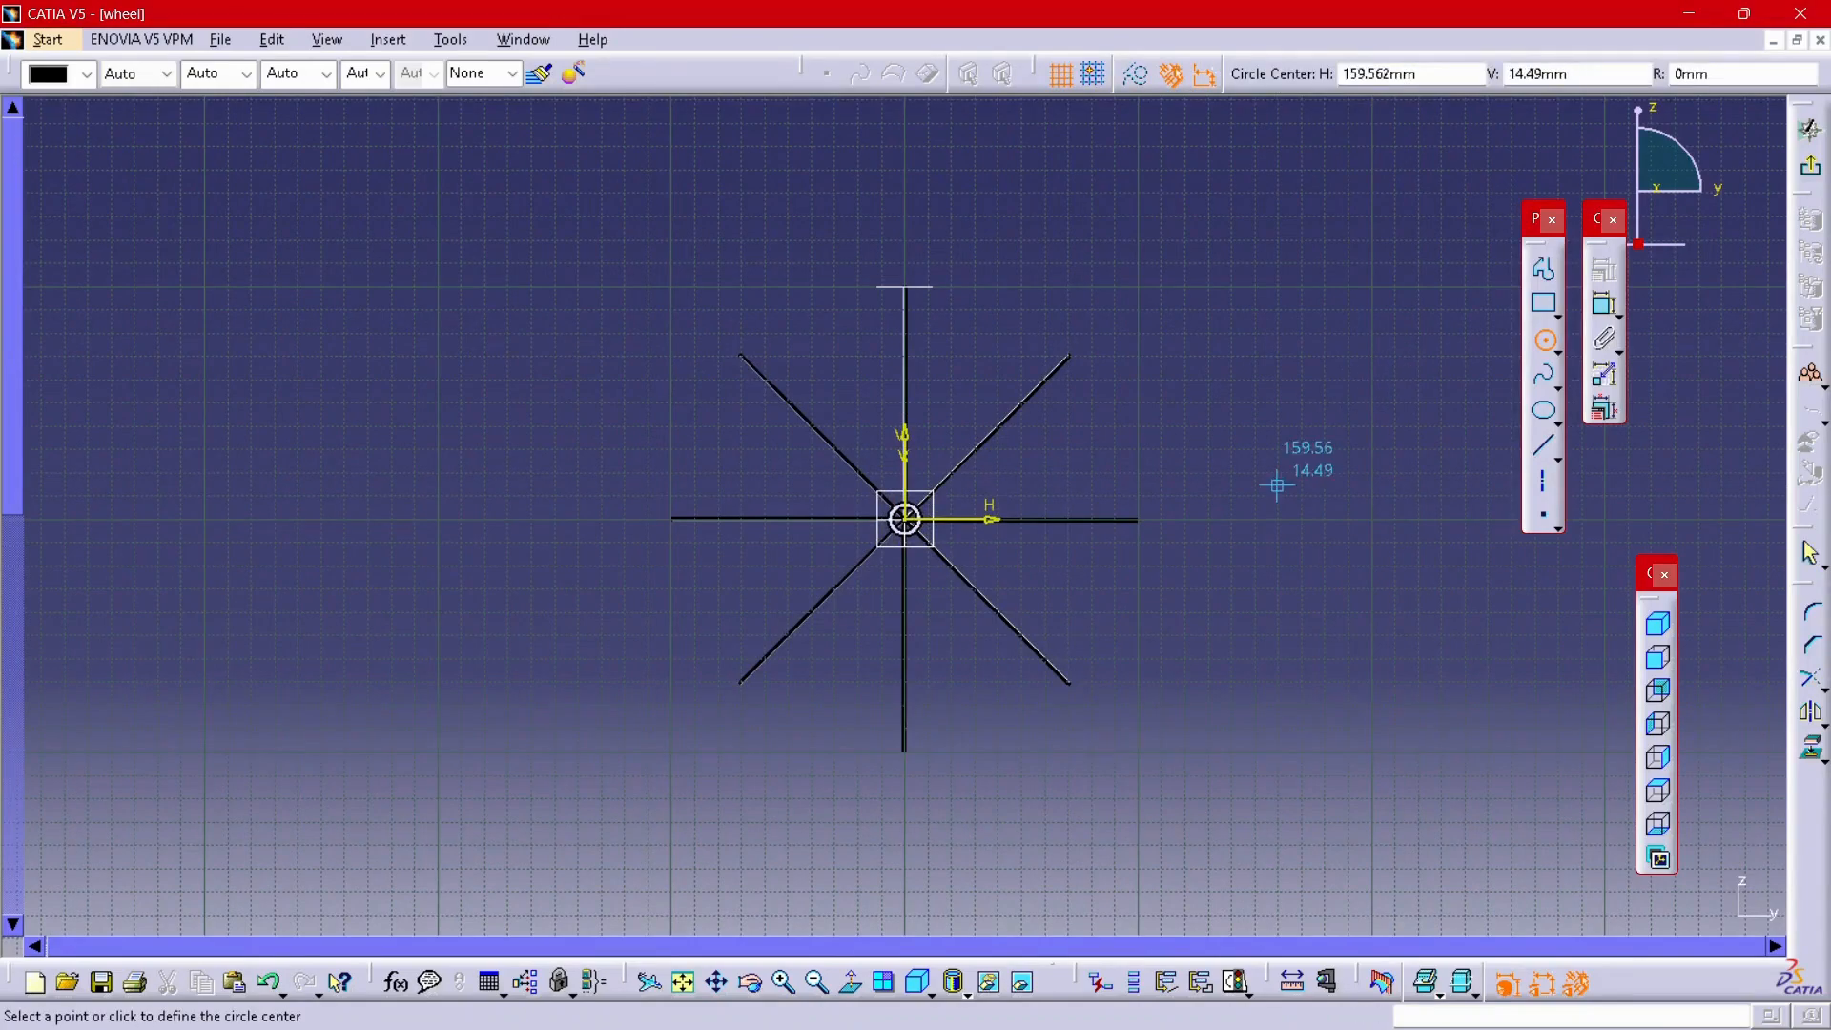
{"action": "left_click", "coordinate": [916, 507]}
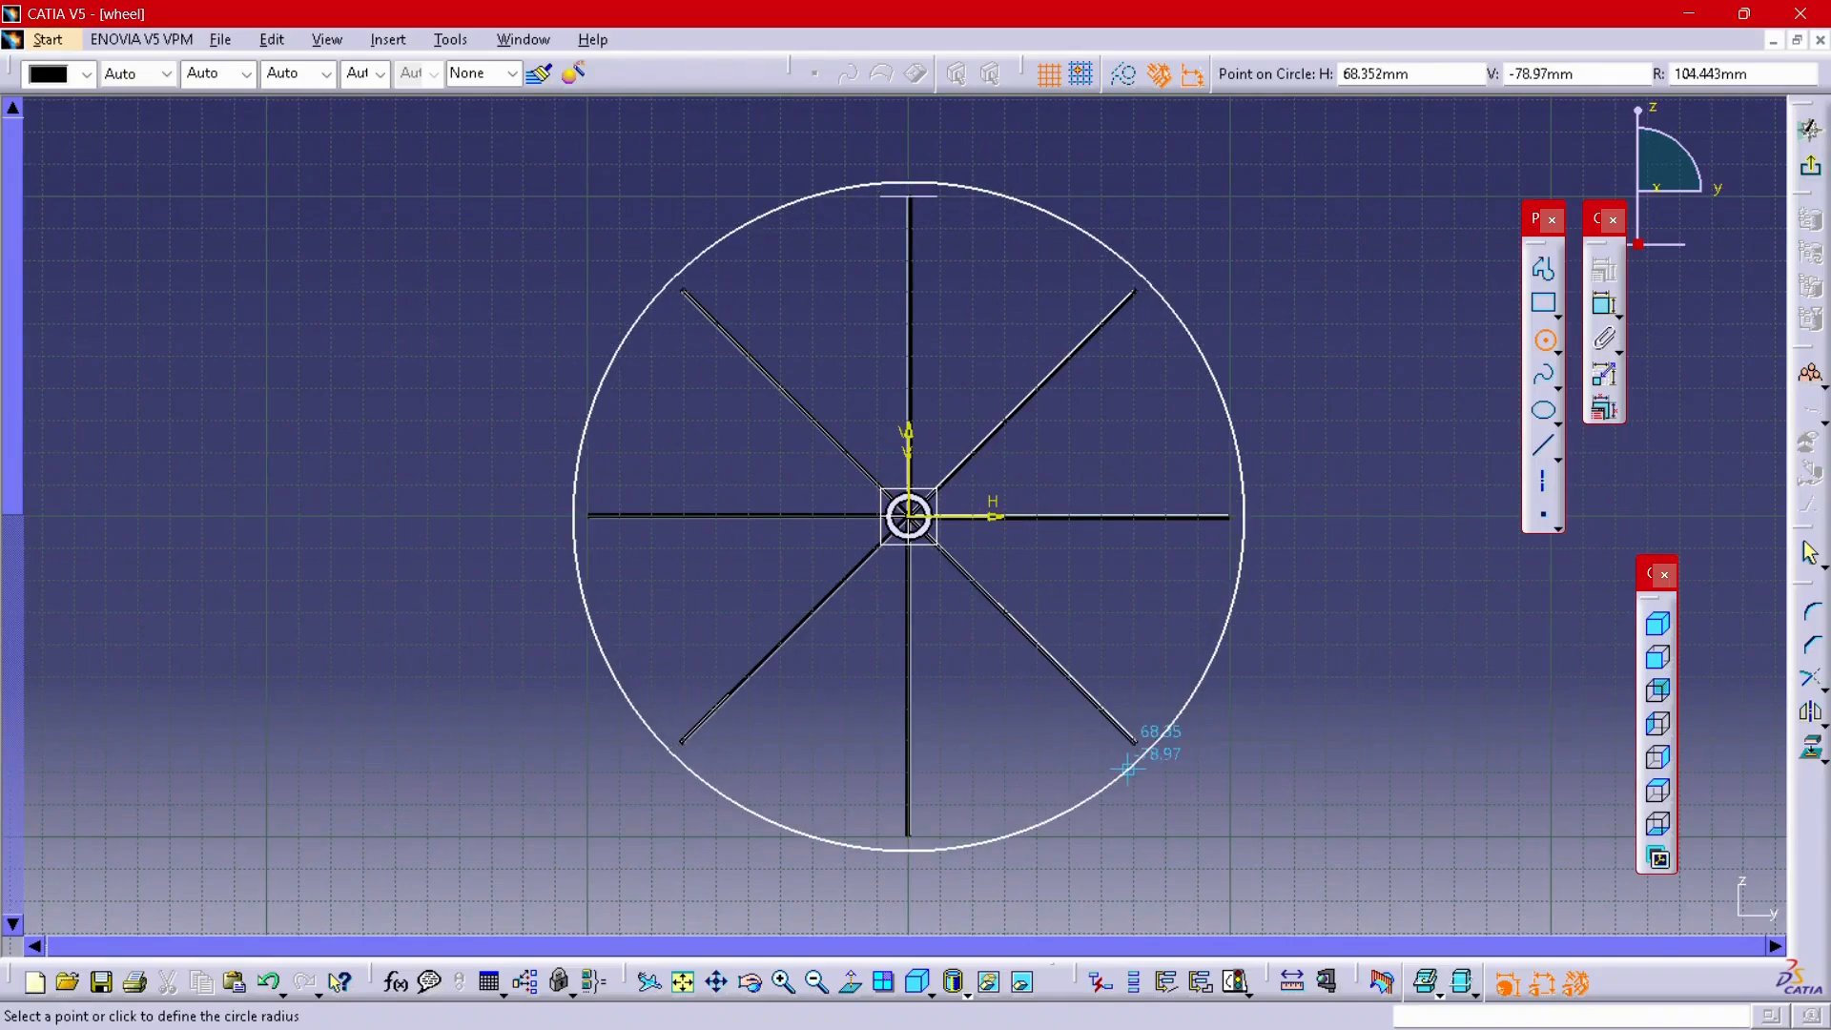
{"action": "left_click", "coordinate": [1105, 768]}
{"action": "middle_click_drag", "start_coordinate": [1104, 767], "coordinate": [963, 734]}
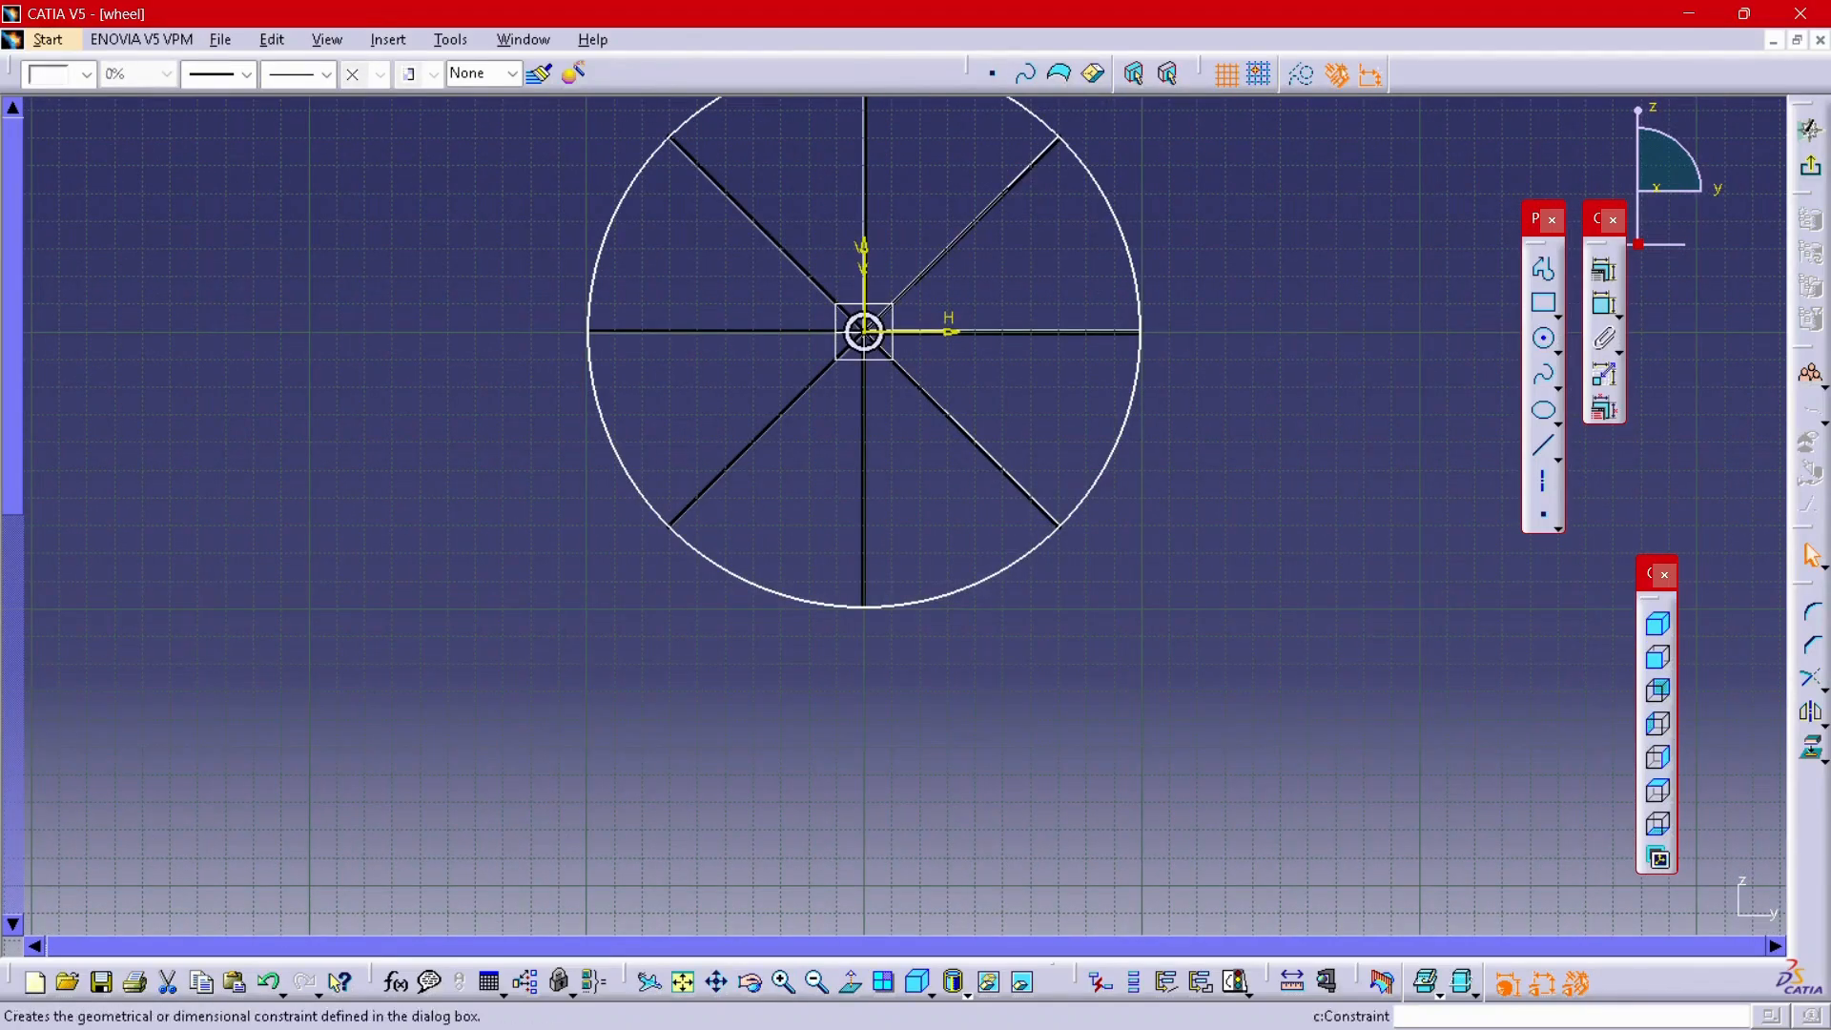
{"action": "left_click", "coordinate": [1811, 166]}
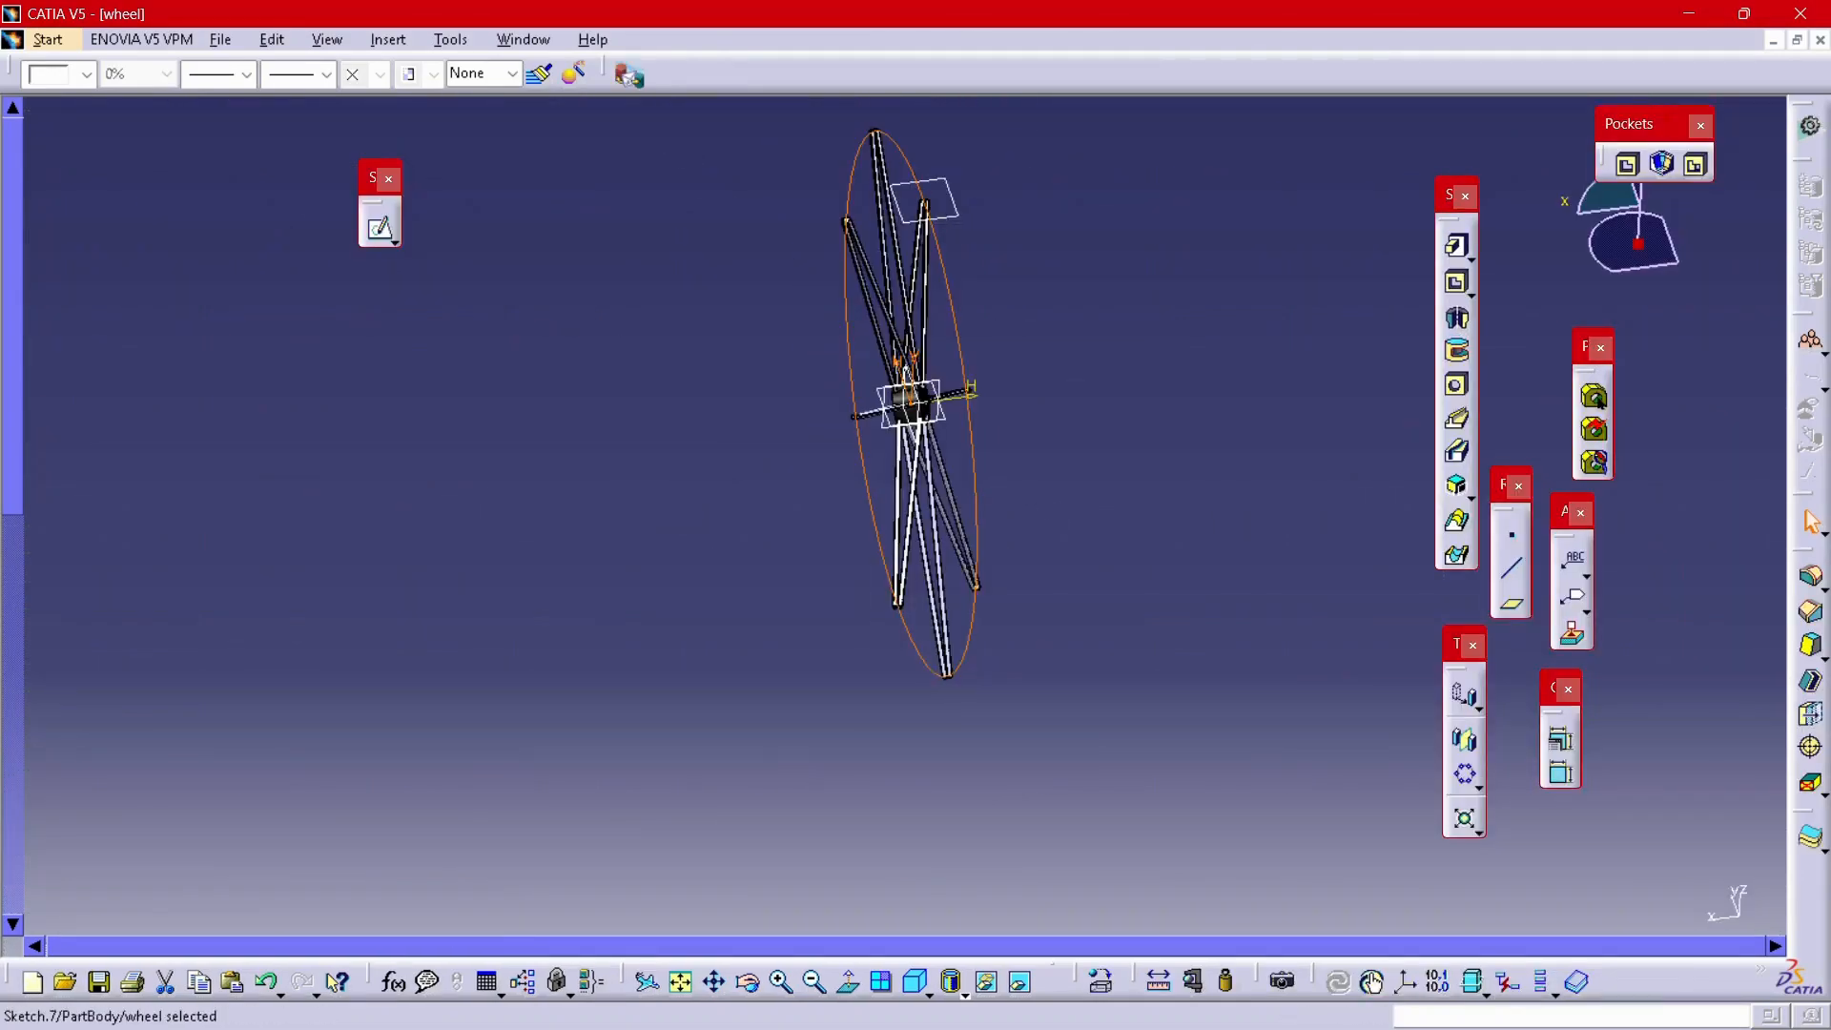
{"action": "mouse_move", "coordinate": [882, 658]}
{"action": "middle_mouse_down", "text": "ctrl"}
{"action": "mouse_move", "coordinate": [859, 529]}
{"action": "mouse_move", "coordinate": [814, 441]}
{"action": "middle_mouse_up", "text": "ctrl"}
{"action": "left_click", "coordinate": [1145, 468]}
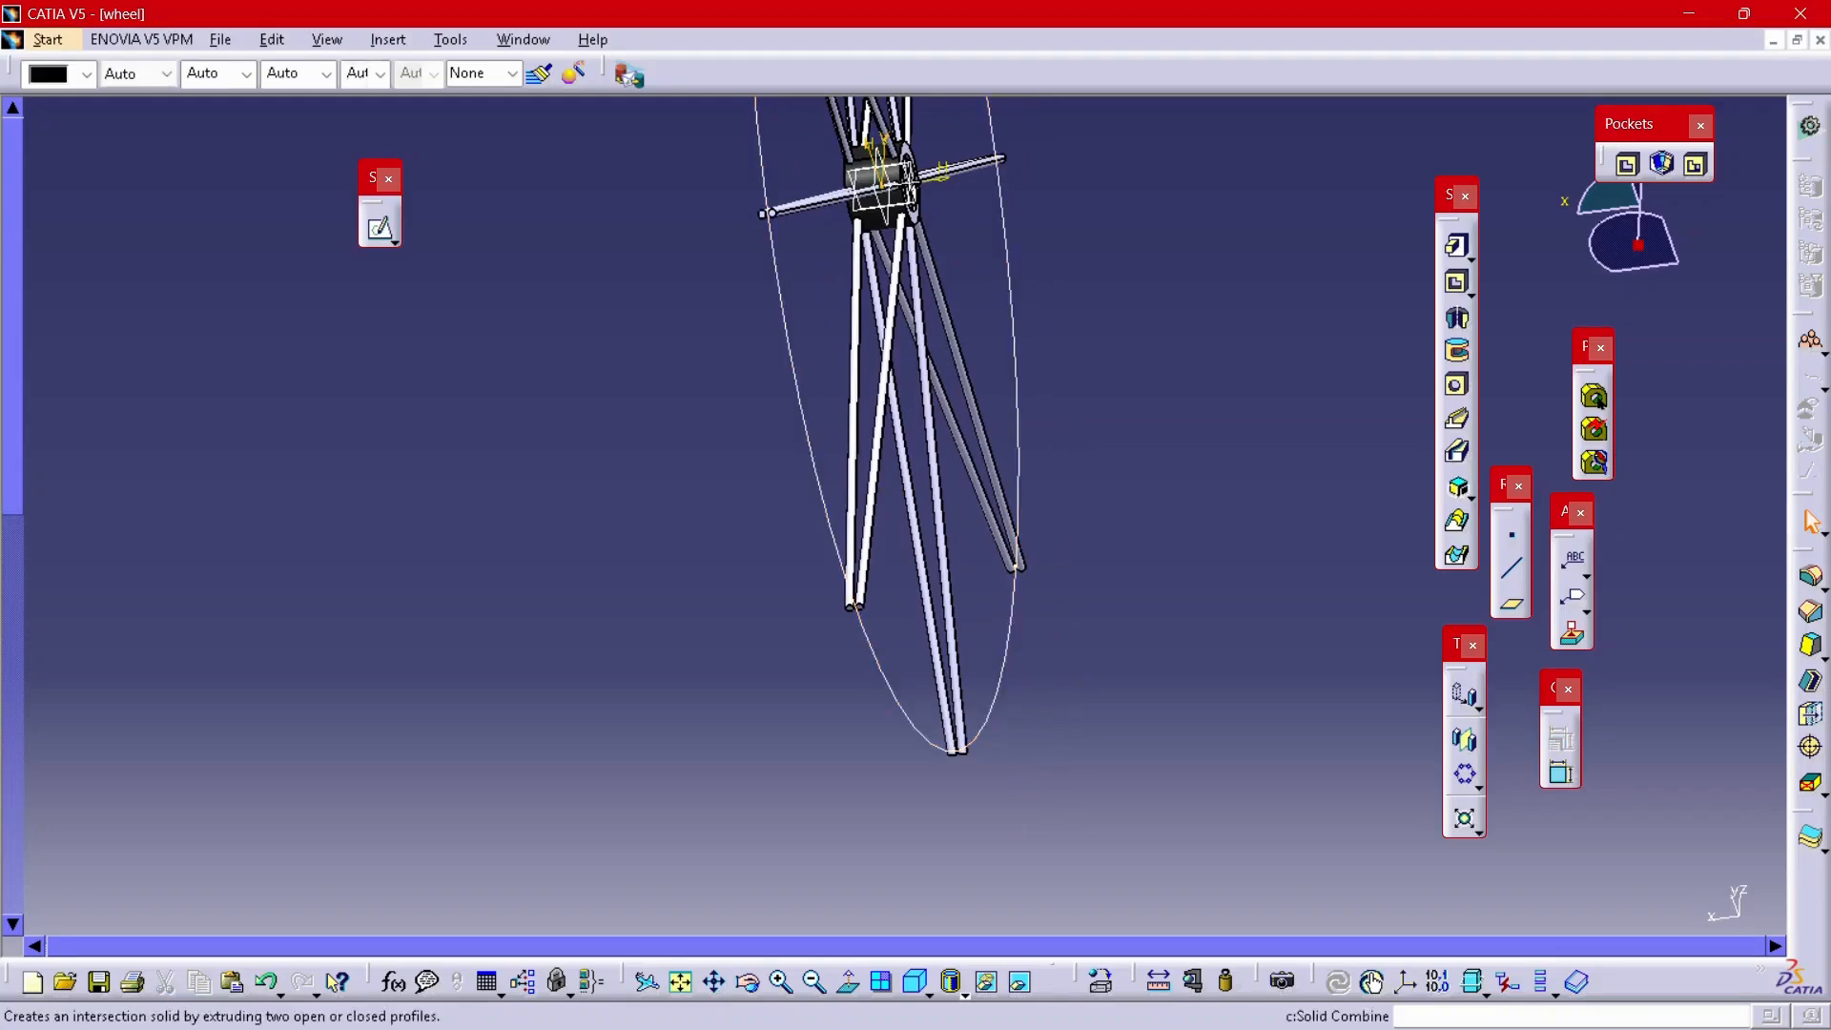
- Reopen the large circle's sketch and add a point at the circle's lowest position, at the end of the vertical spoke
{"action": "left_click", "coordinate": [379, 229]}
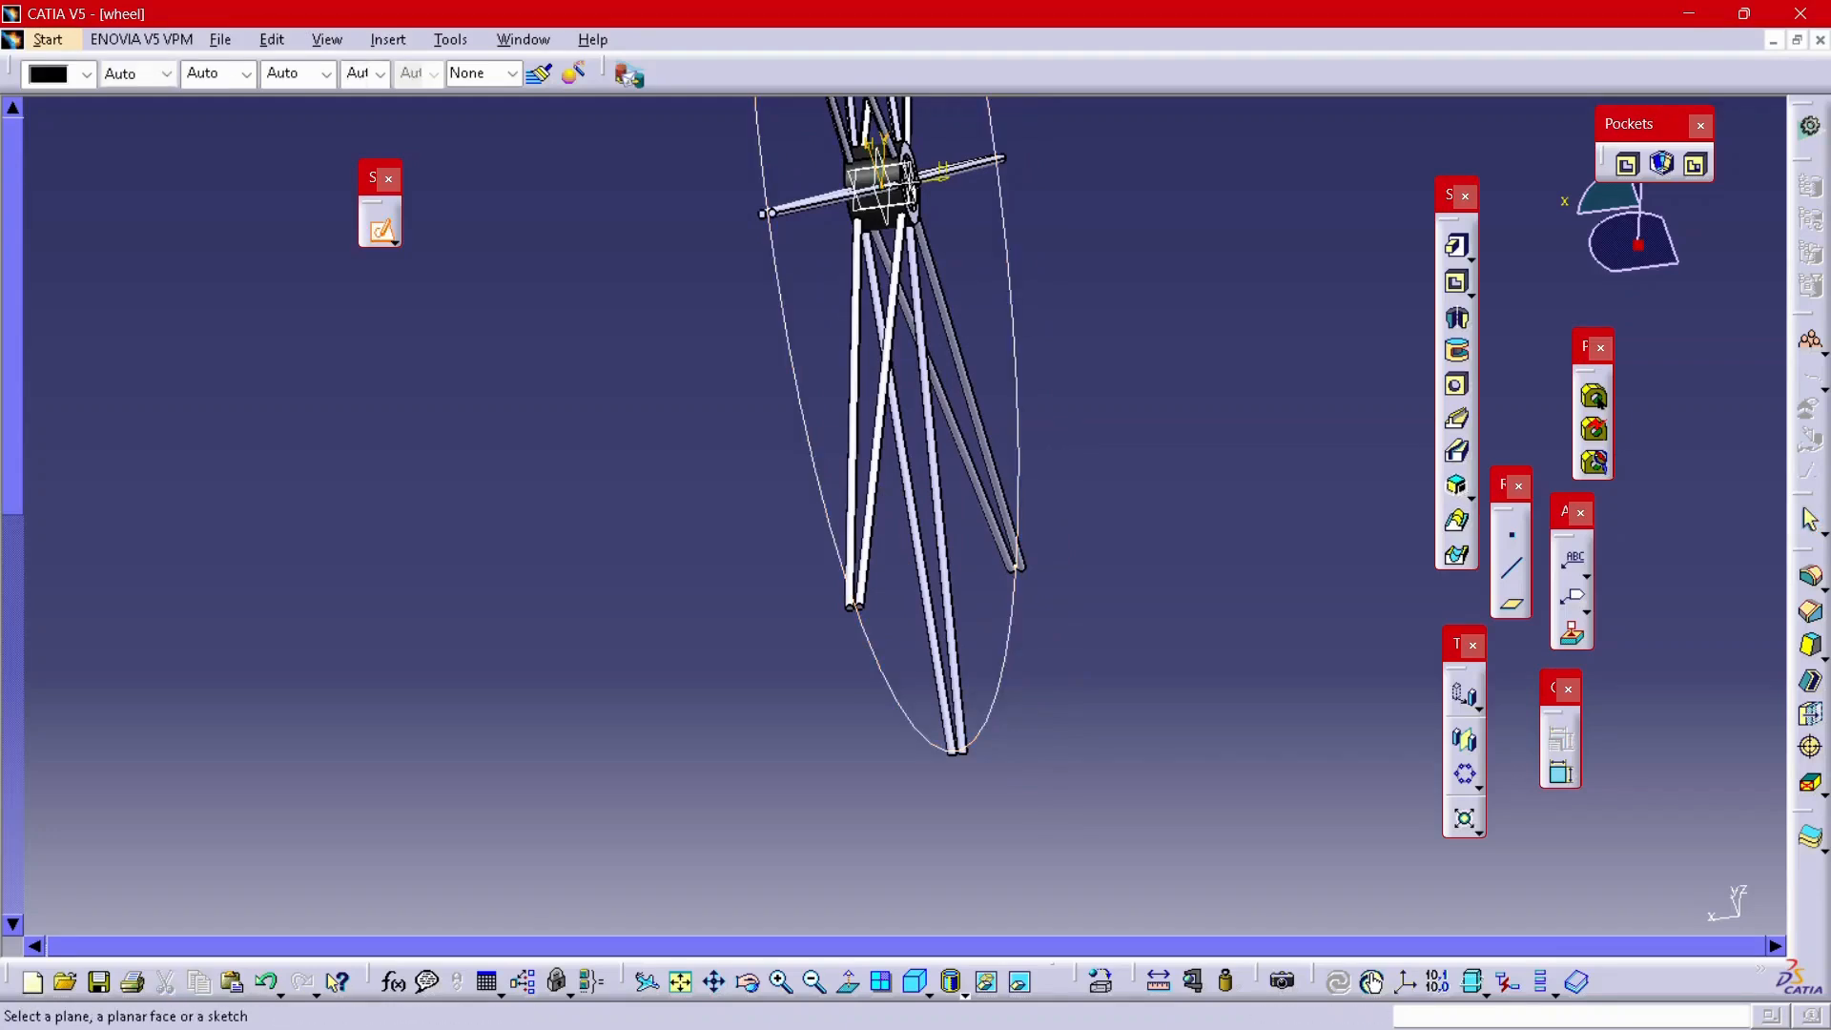
{"action": "left_click", "coordinate": [382, 231]}
{"action": "double_click", "coordinate": [796, 370]}
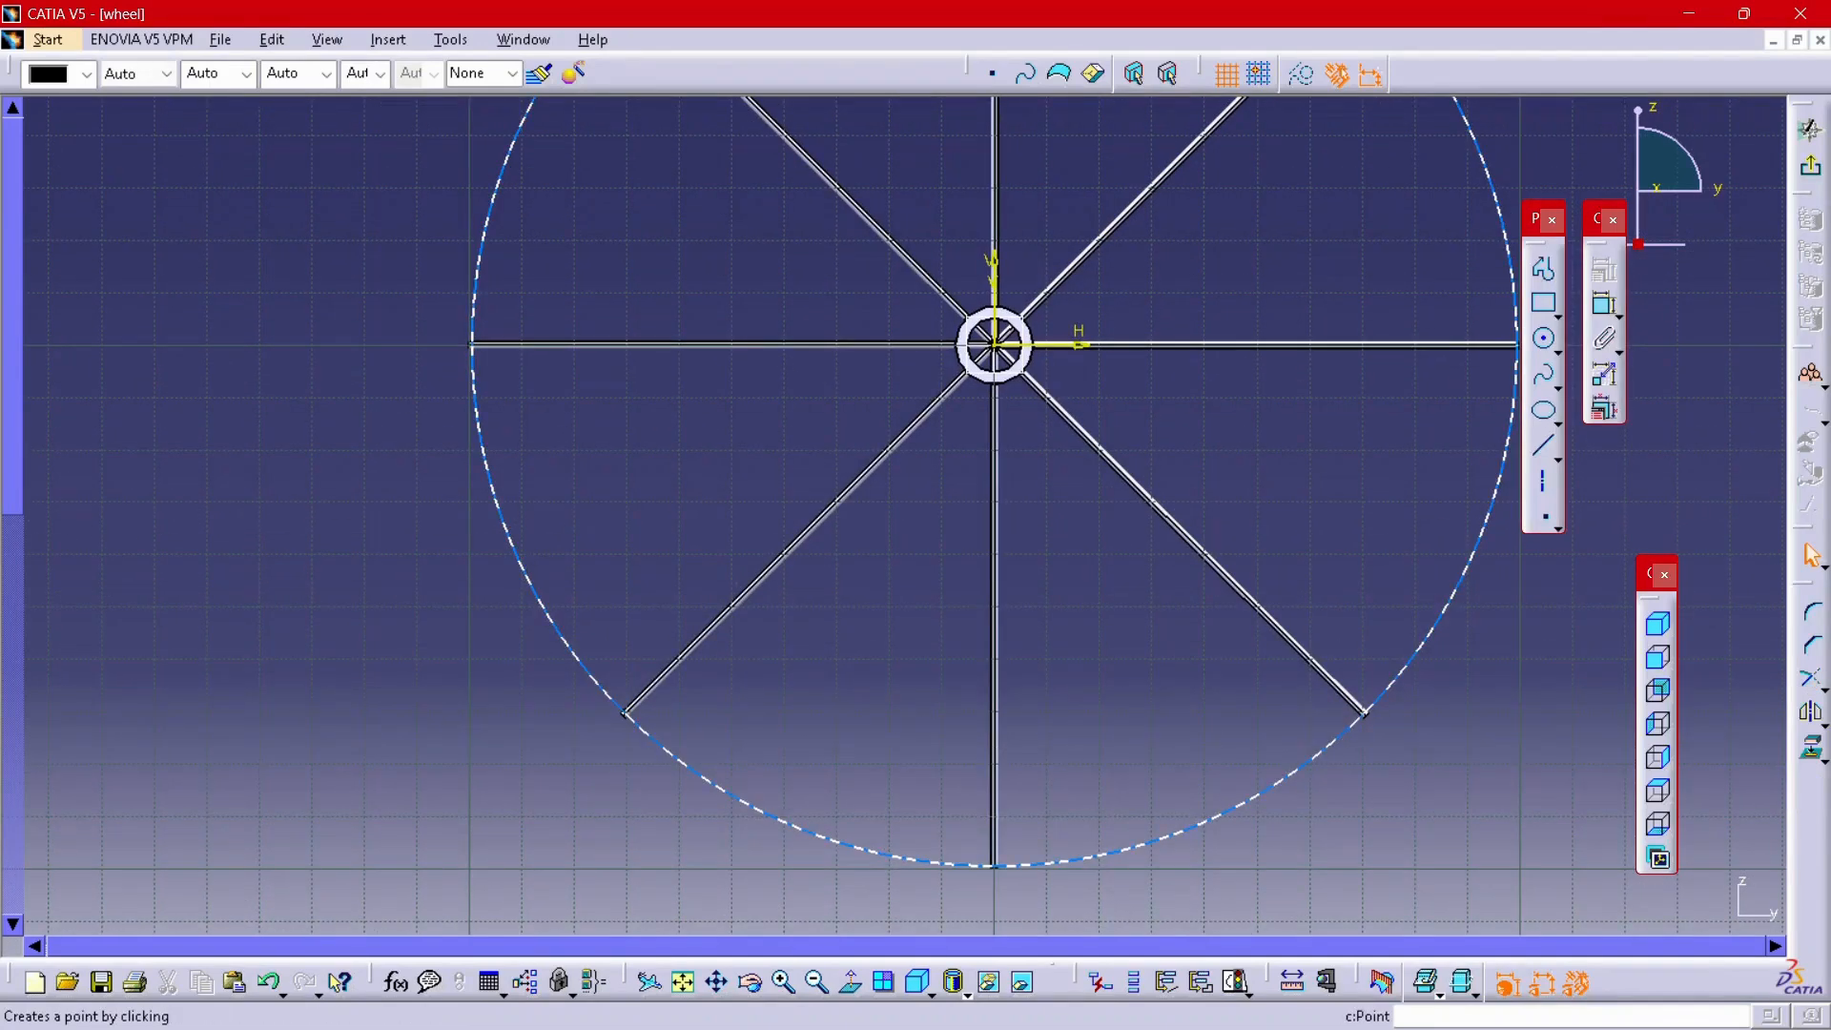
{"action": "left_click", "coordinate": [1545, 516]}
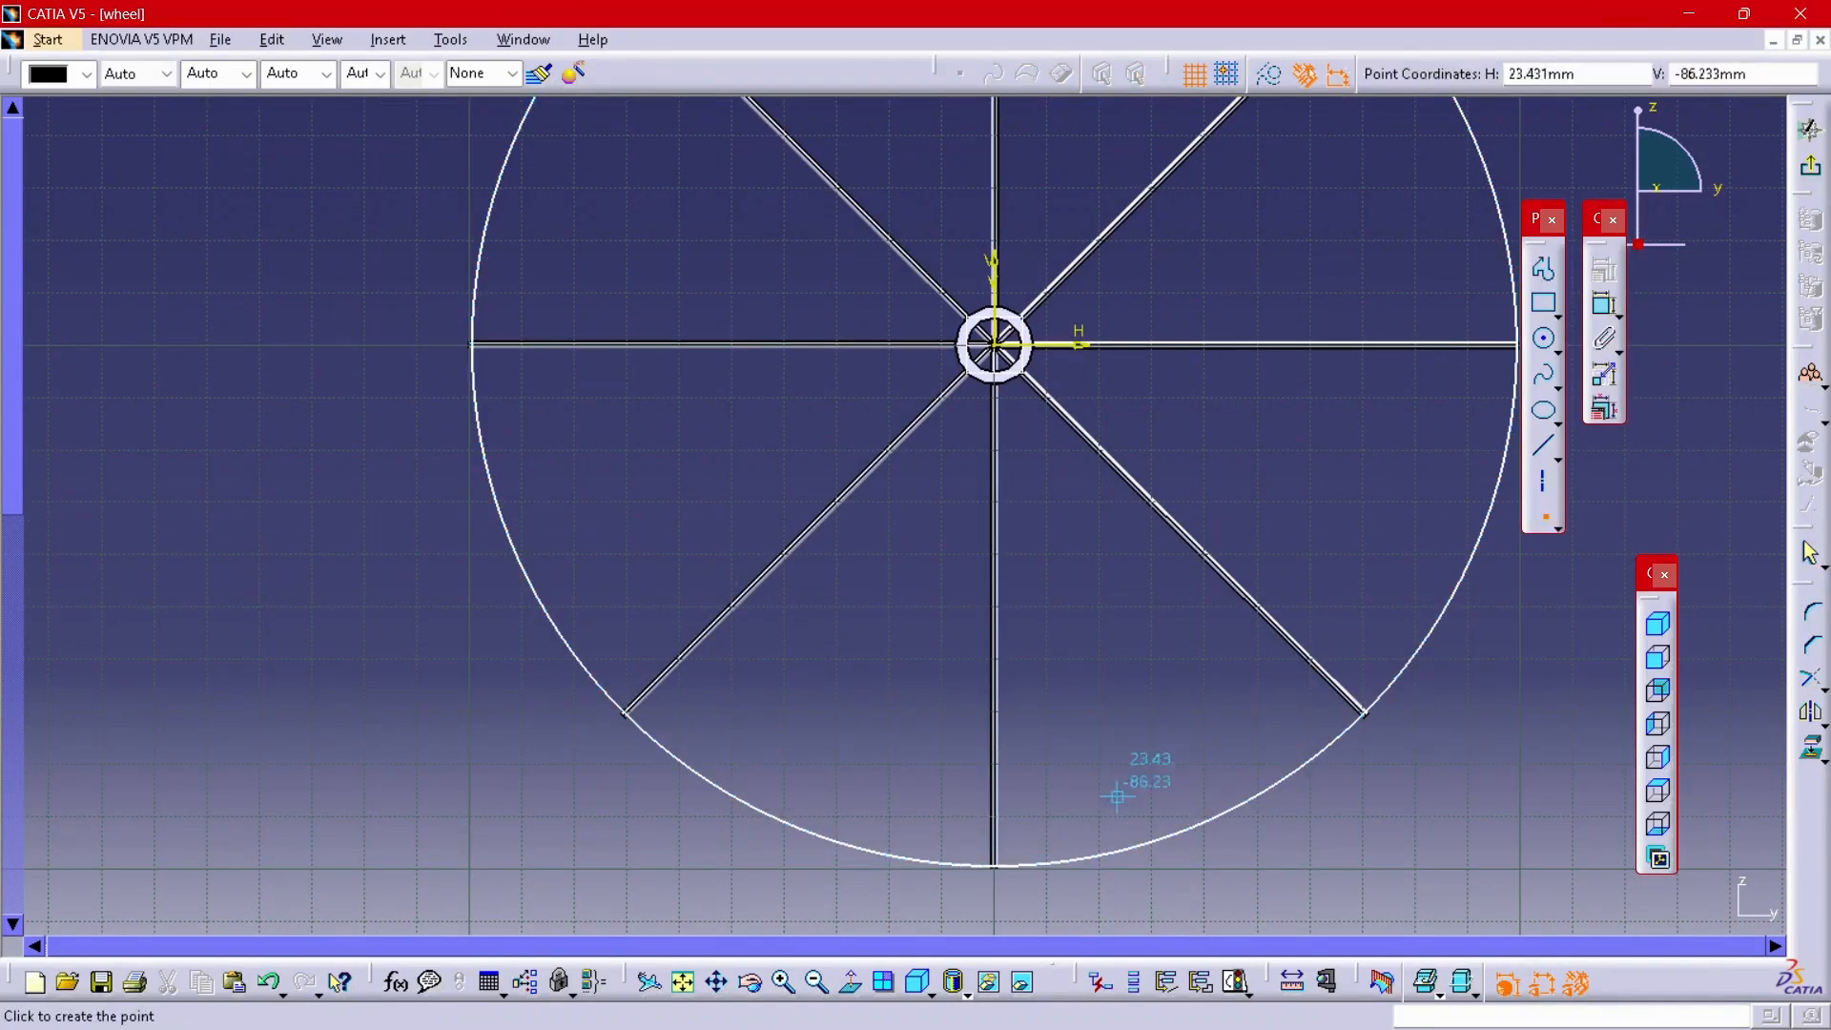
{"action": "left_click", "coordinate": [994, 865]}
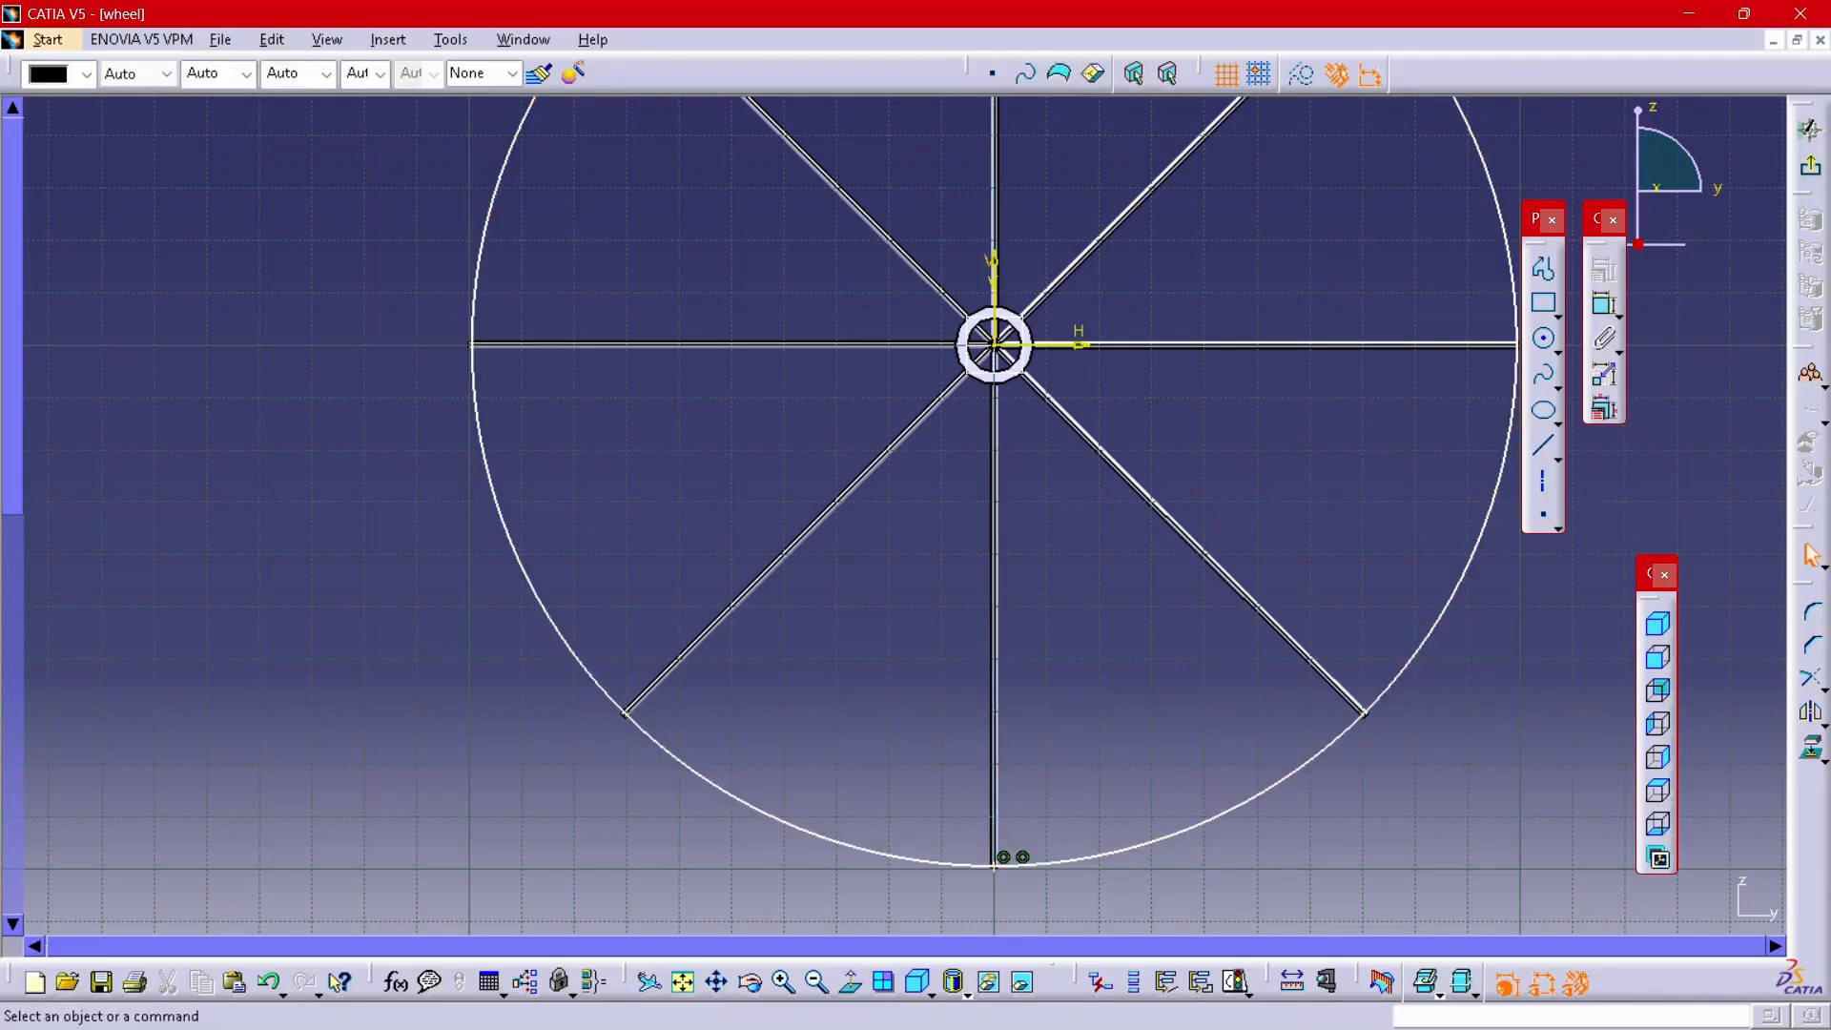
{"action": "left_click", "coordinate": [1811, 165]}
{"action": "middle_click_drag", "start_coordinate": [1145, 496], "coordinate": [687, 534]}
{"action": "left_click", "coordinate": [686, 534]}
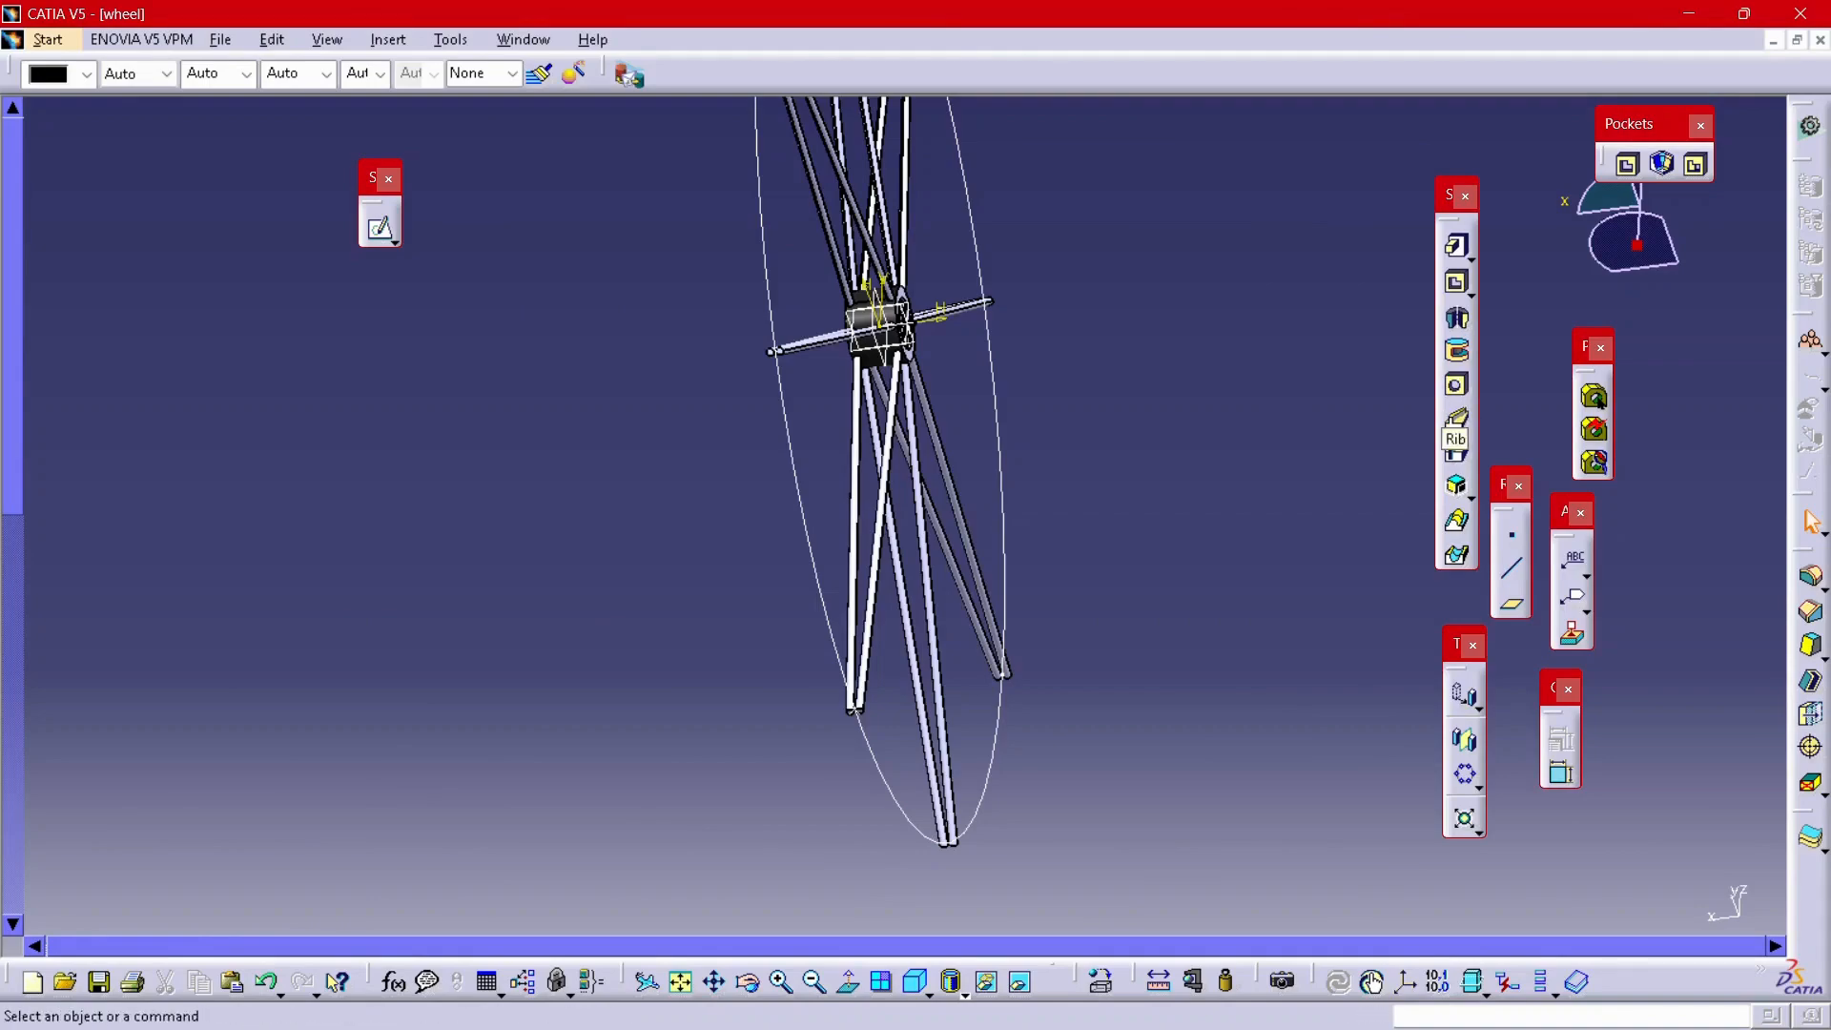
- Sketch a rim profile circle on the zx plane, centered on the large circle's lowest point and reaching past both spoke ends
{"action": "left_click", "coordinate": [381, 231]}
{"action": "mouse_move", "coordinate": [686, 515]}
{"action": "middle_mouse_down"}
{"action": "mouse_move", "coordinate": [902, 504]}
{"action": "mouse_move", "coordinate": [1059, 459]}
{"action": "mouse_move", "coordinate": [1069, 546]}
{"action": "mouse_move", "coordinate": [1023, 524]}
{"action": "mouse_move", "coordinate": [1101, 574]}
{"action": "mouse_move", "coordinate": [1102, 458]}
{"action": "mouse_move", "coordinate": [1111, 682]}
{"action": "middle_mouse_up"}
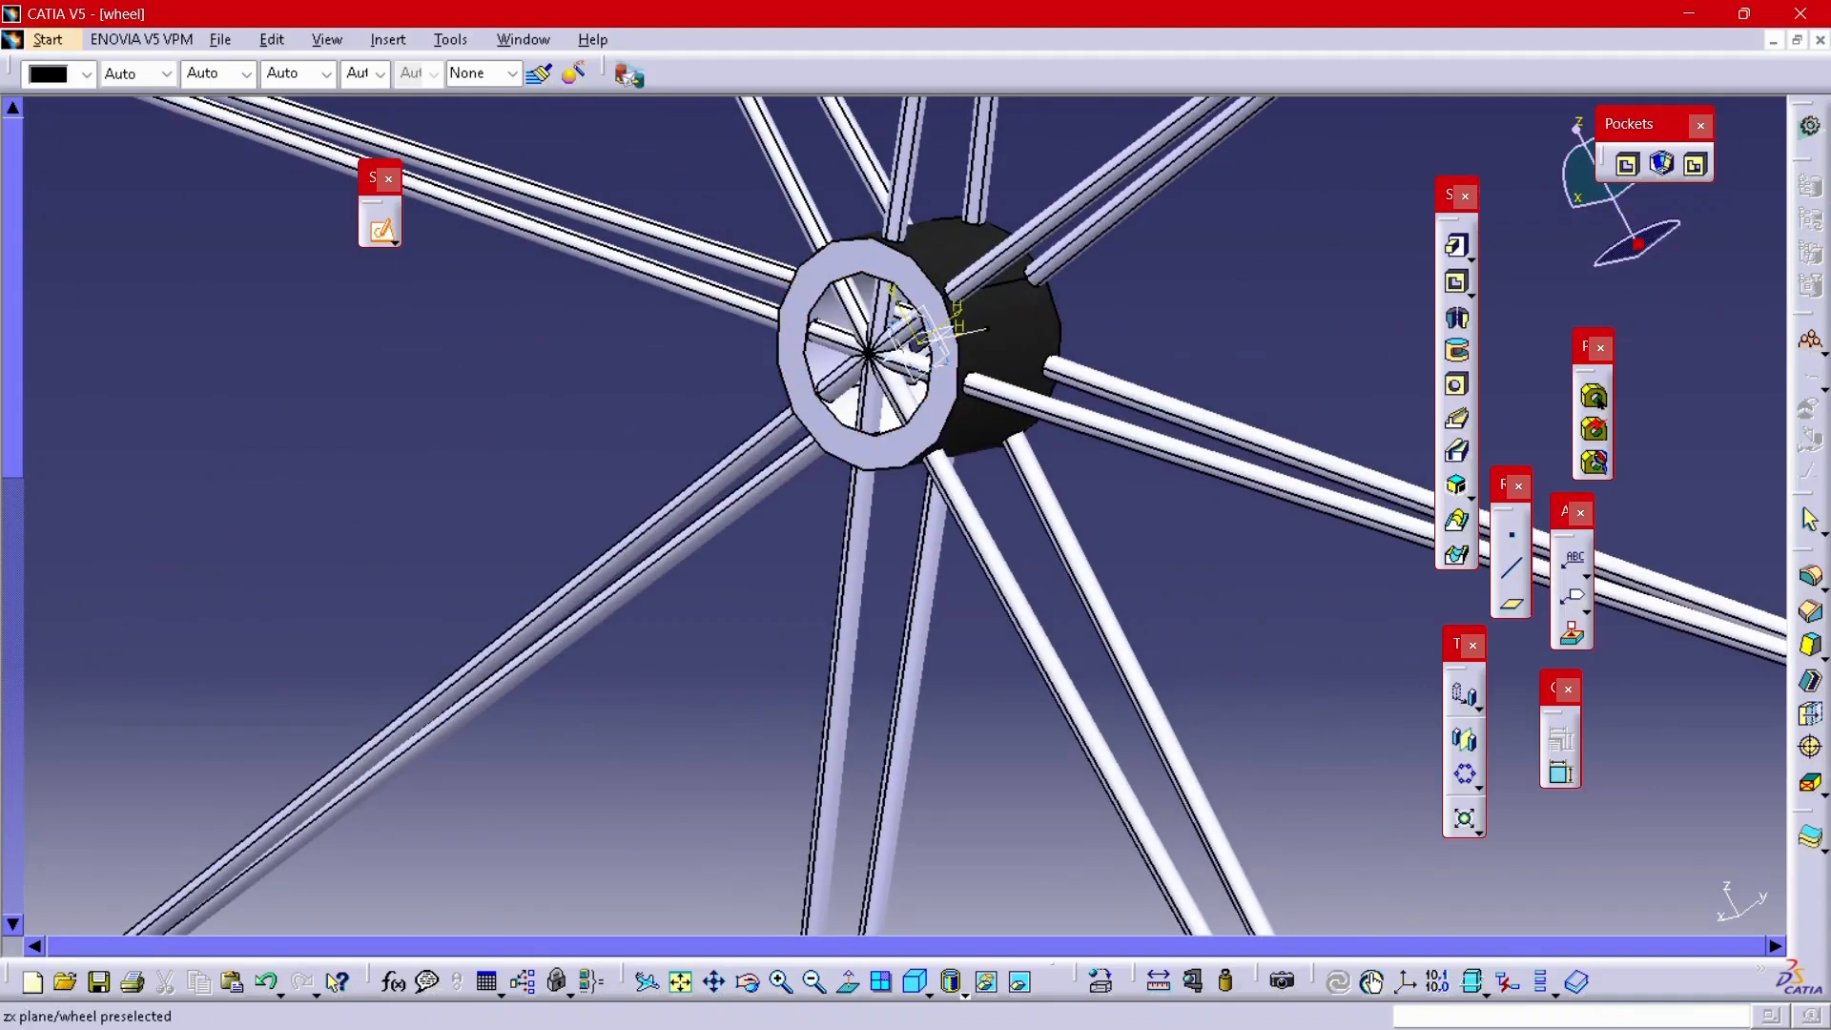
{"action": "left_click", "coordinate": [910, 357]}
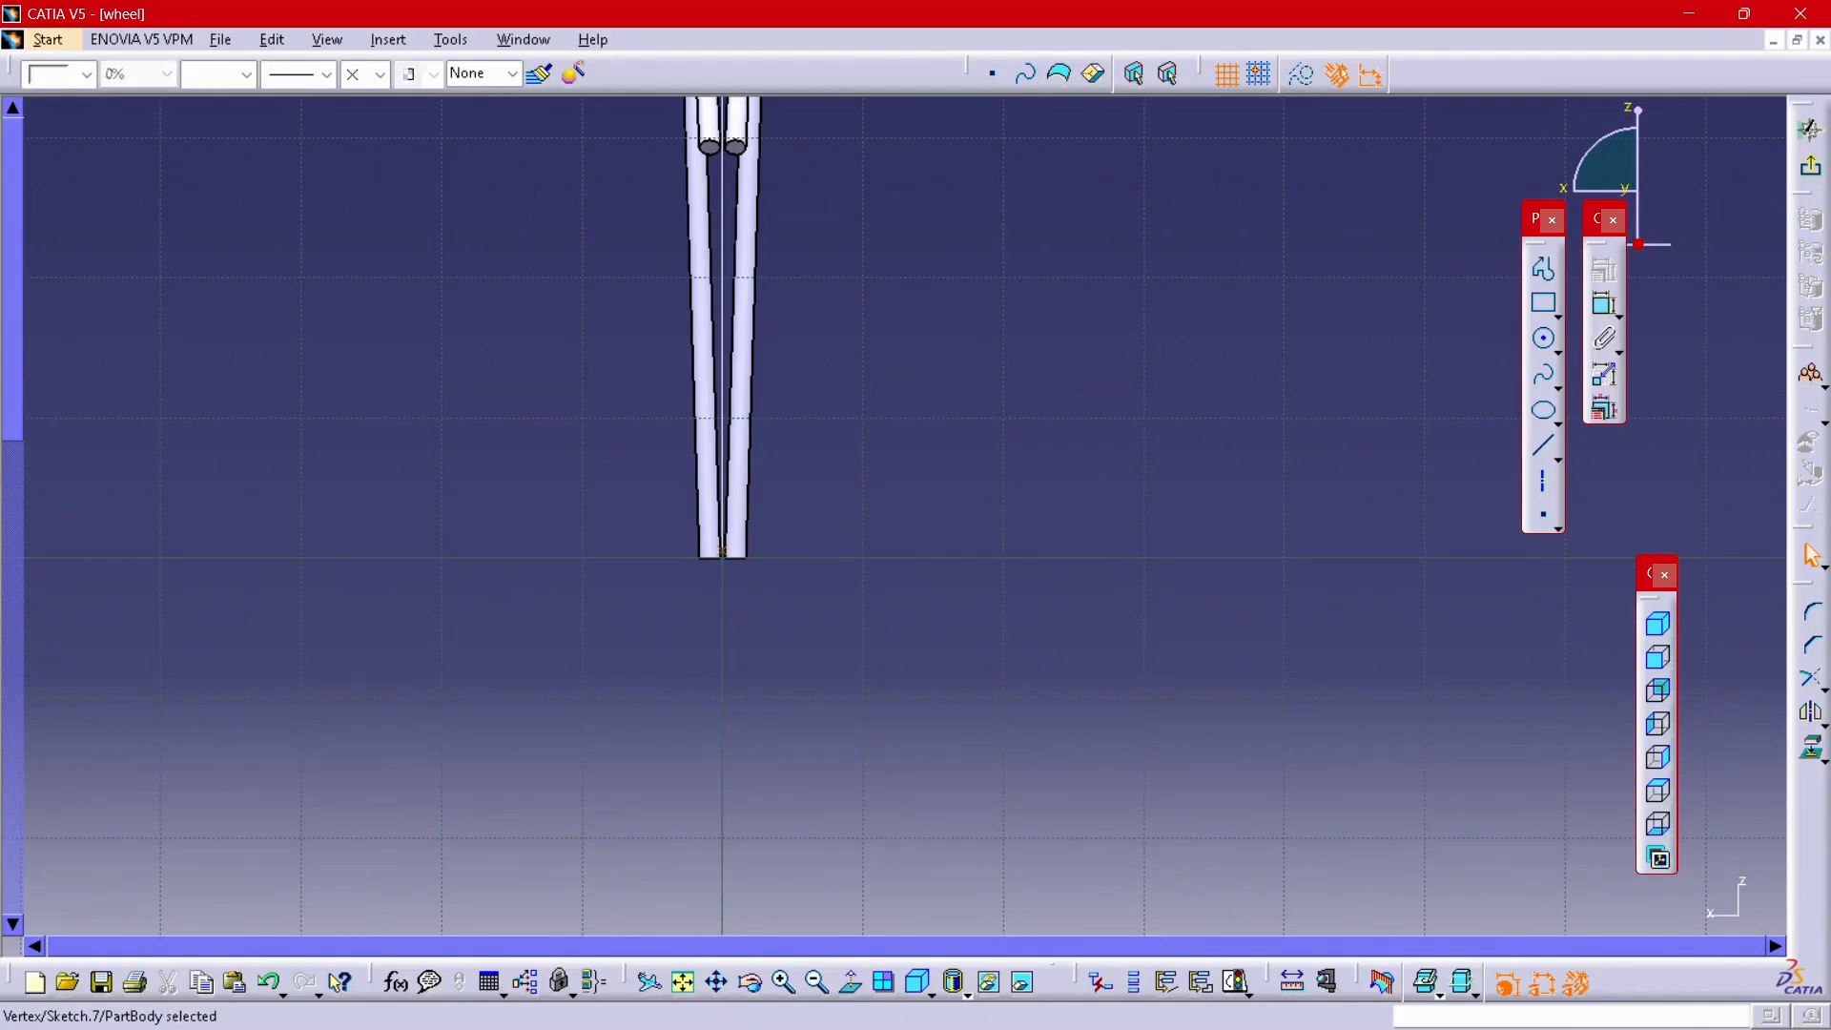
{"action": "left_click", "coordinate": [1545, 340]}
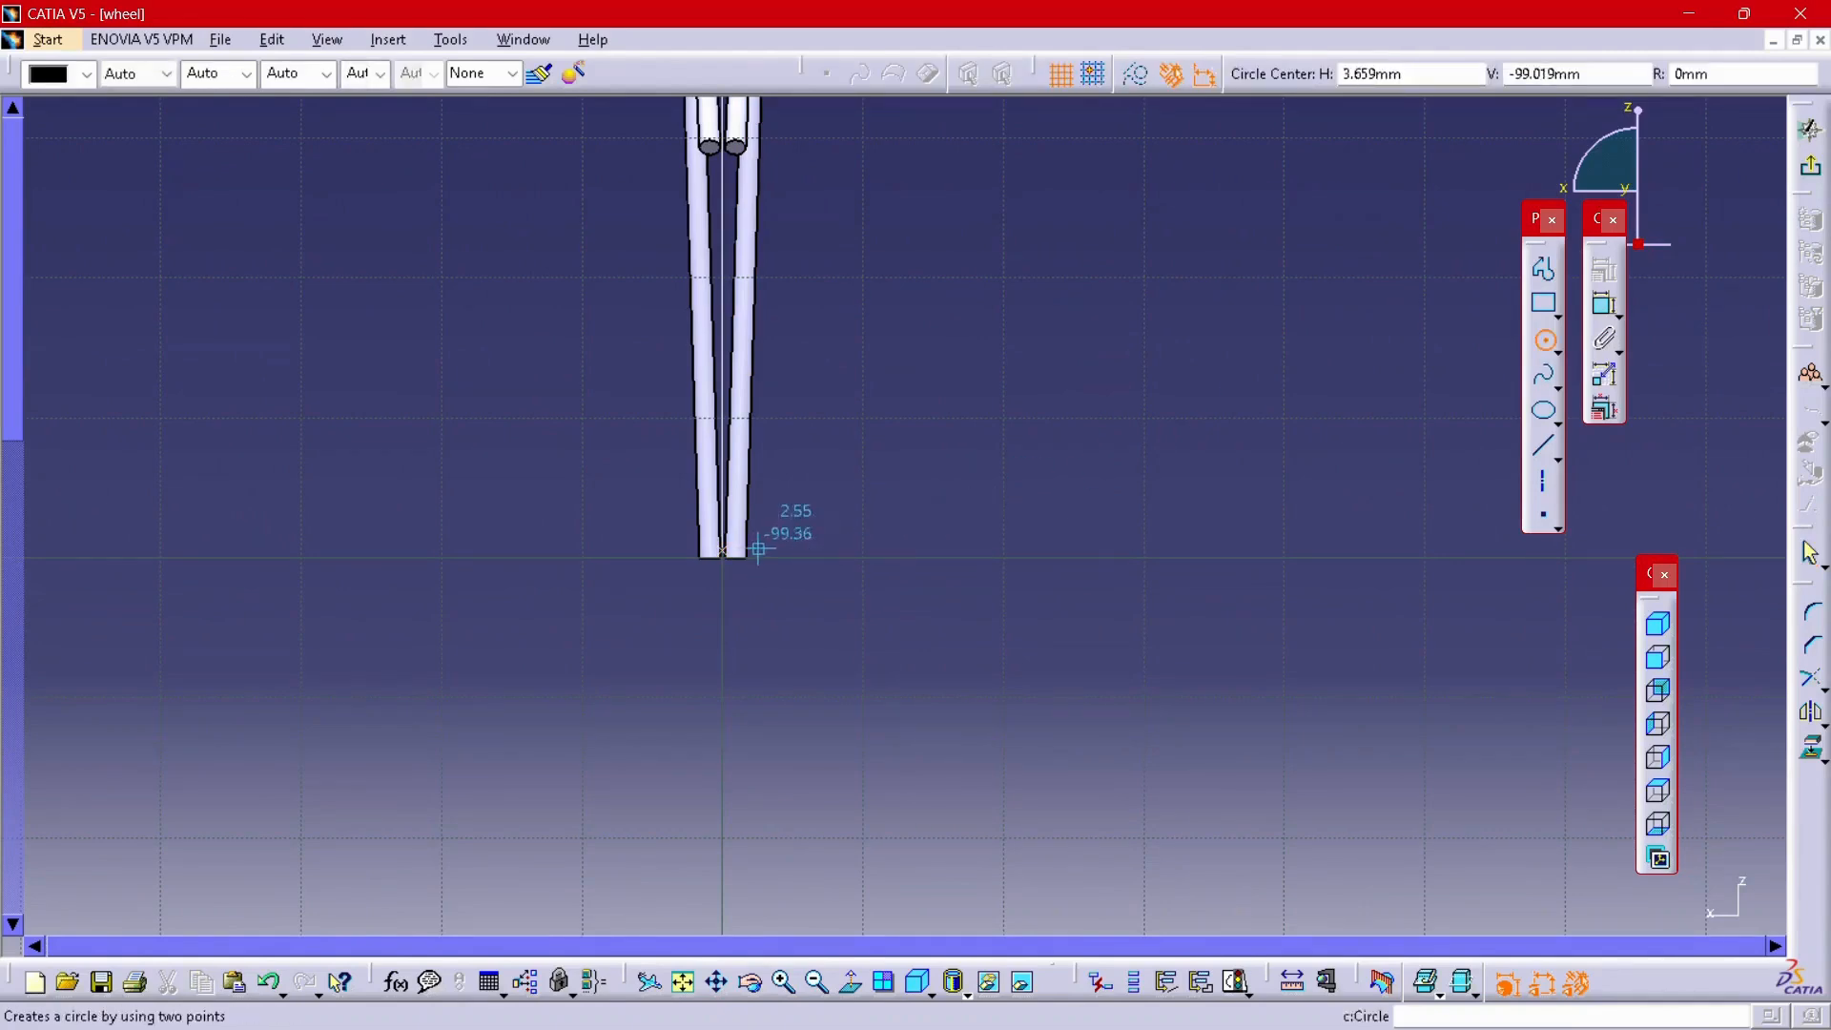
{"action": "scroll", "coordinate": [704, 563], "scroll_direction": "up", "scroll_amount": 7}
{"action": "middle_click_drag", "start_coordinate": [648, 629], "coordinate": [1192, 498]}
{"action": "scroll", "coordinate": [1144, 502], "scroll_direction": "up", "scroll_amount": 3}
{"action": "left_click", "coordinate": [791, 508]}
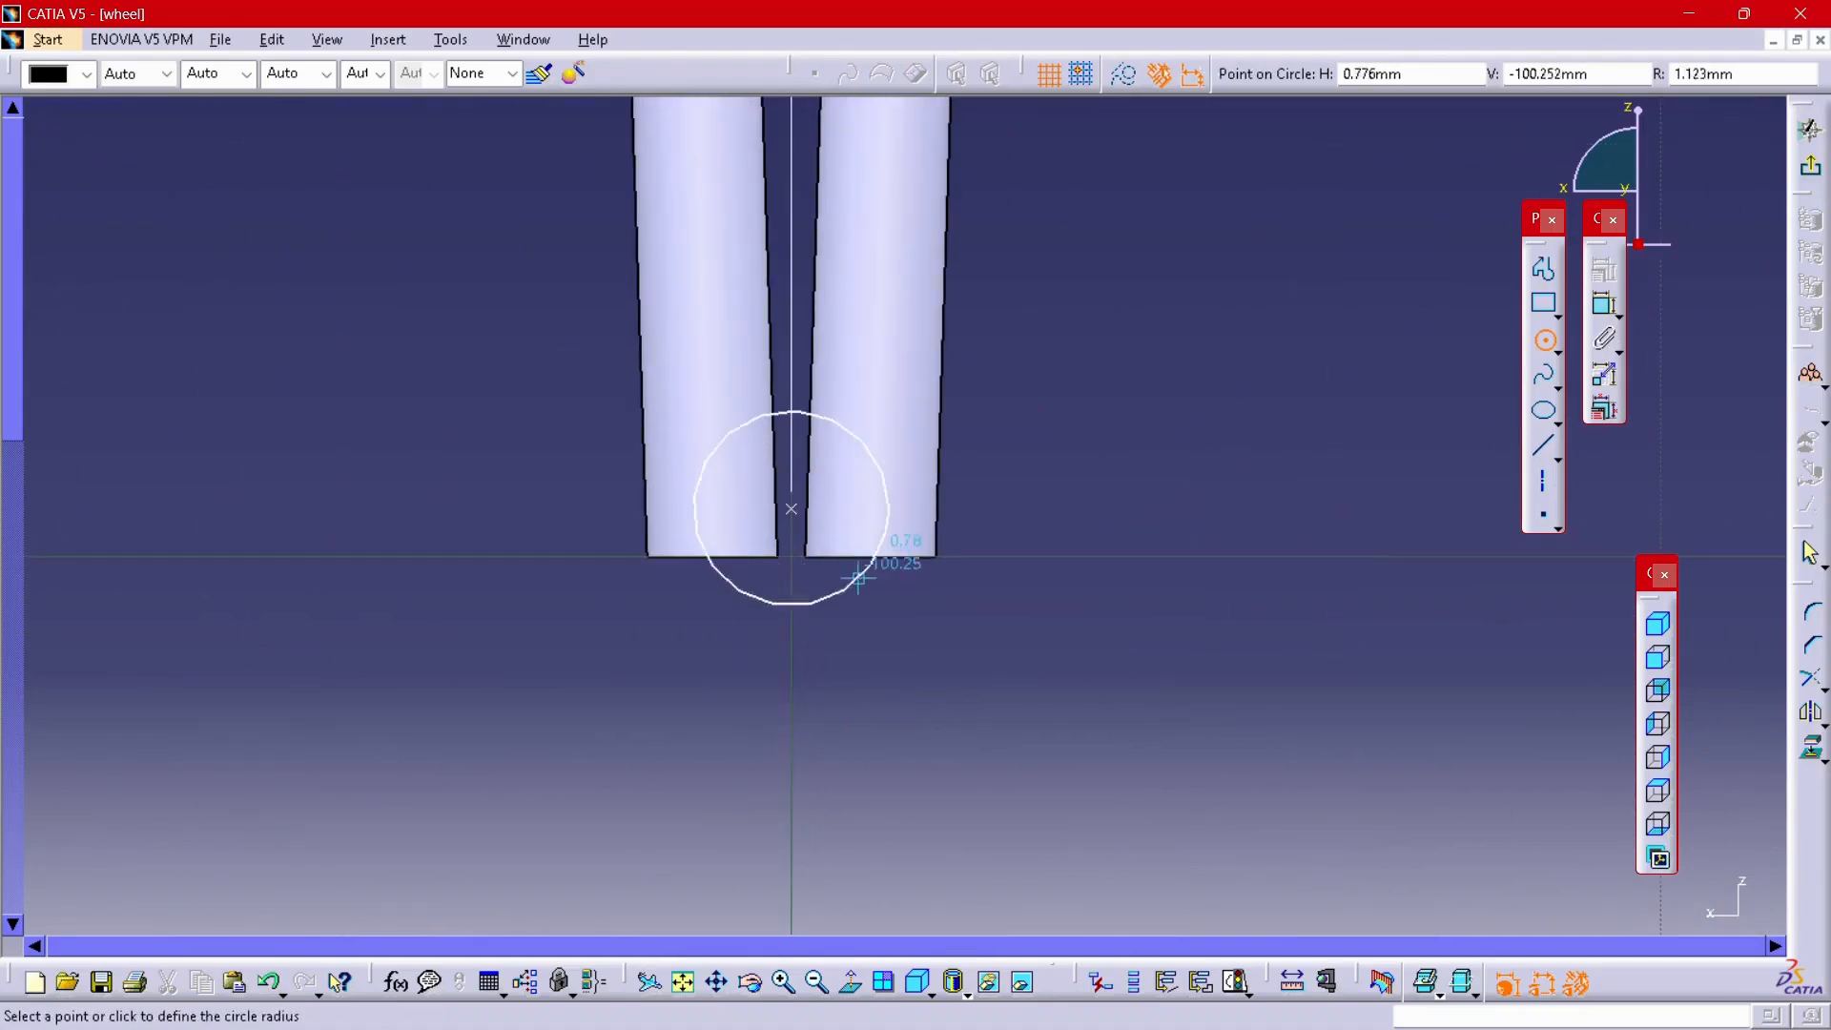
{"action": "left_click", "coordinate": [923, 630]}
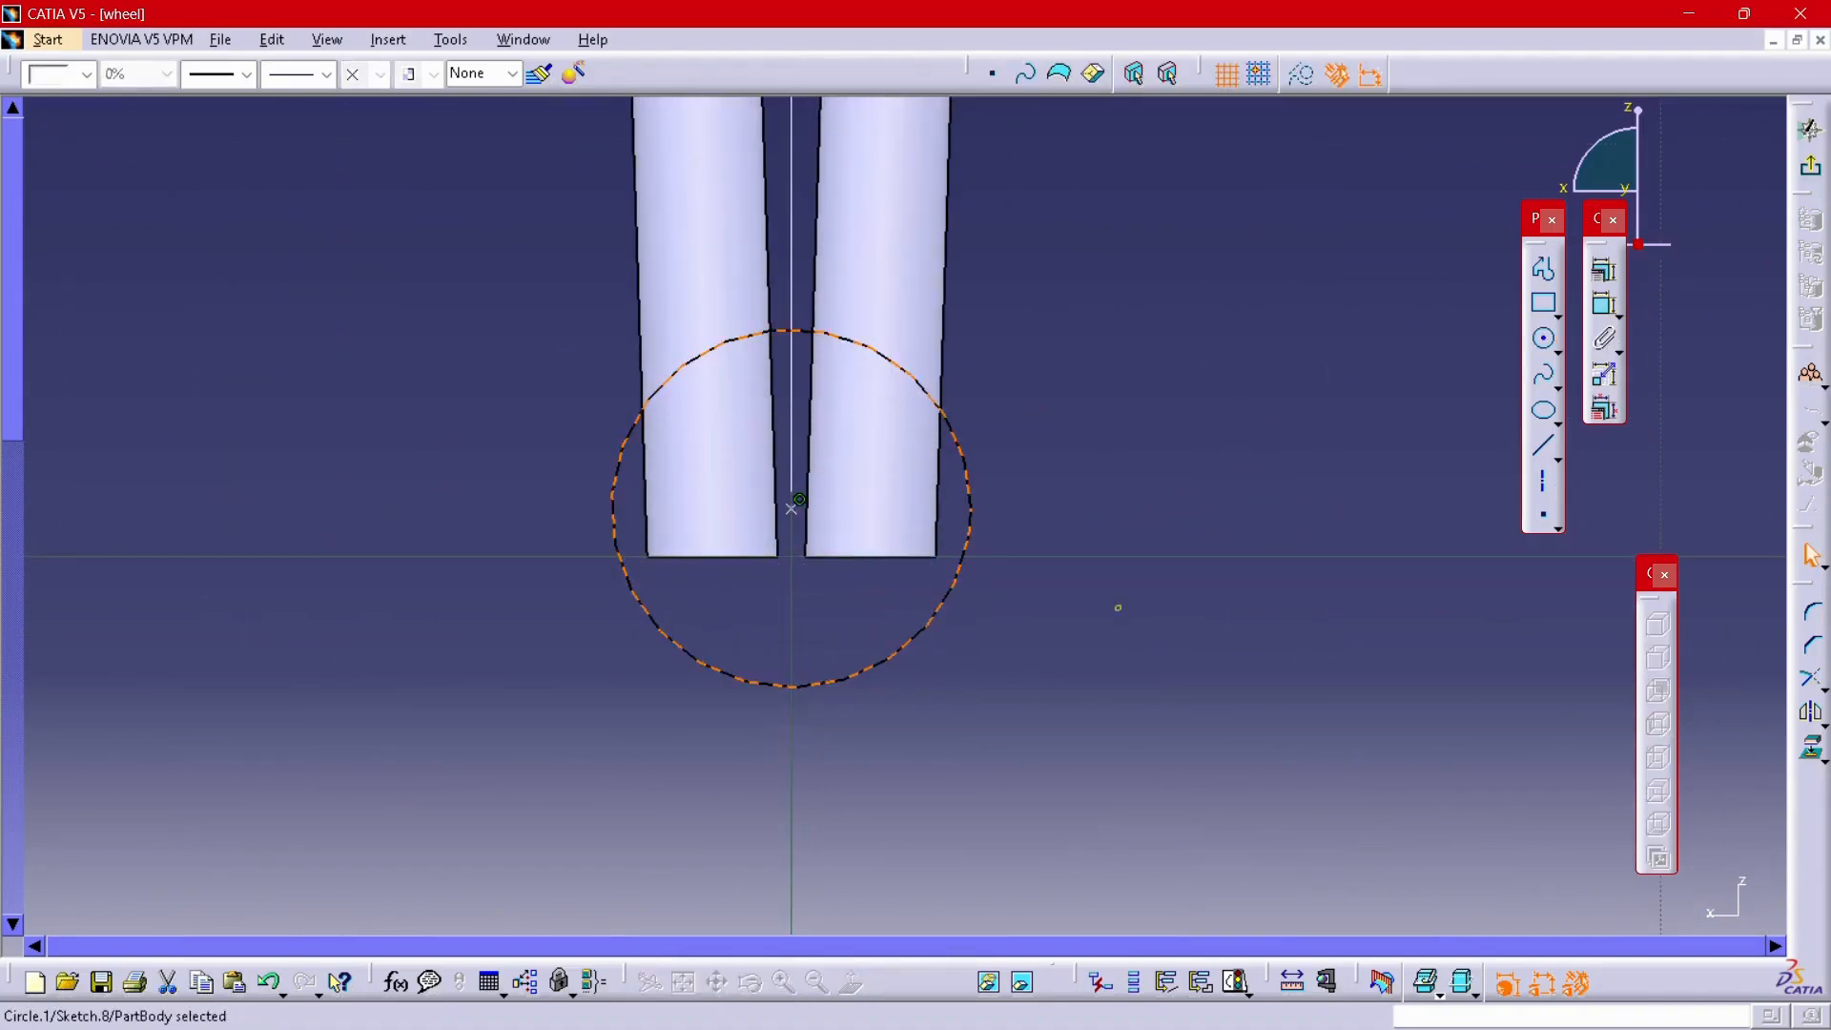
{"action": "scroll", "coordinate": [859, 520], "scroll_direction": "down", "scroll_amount": 2}
{"action": "left_click", "coordinate": [1370, 75]}
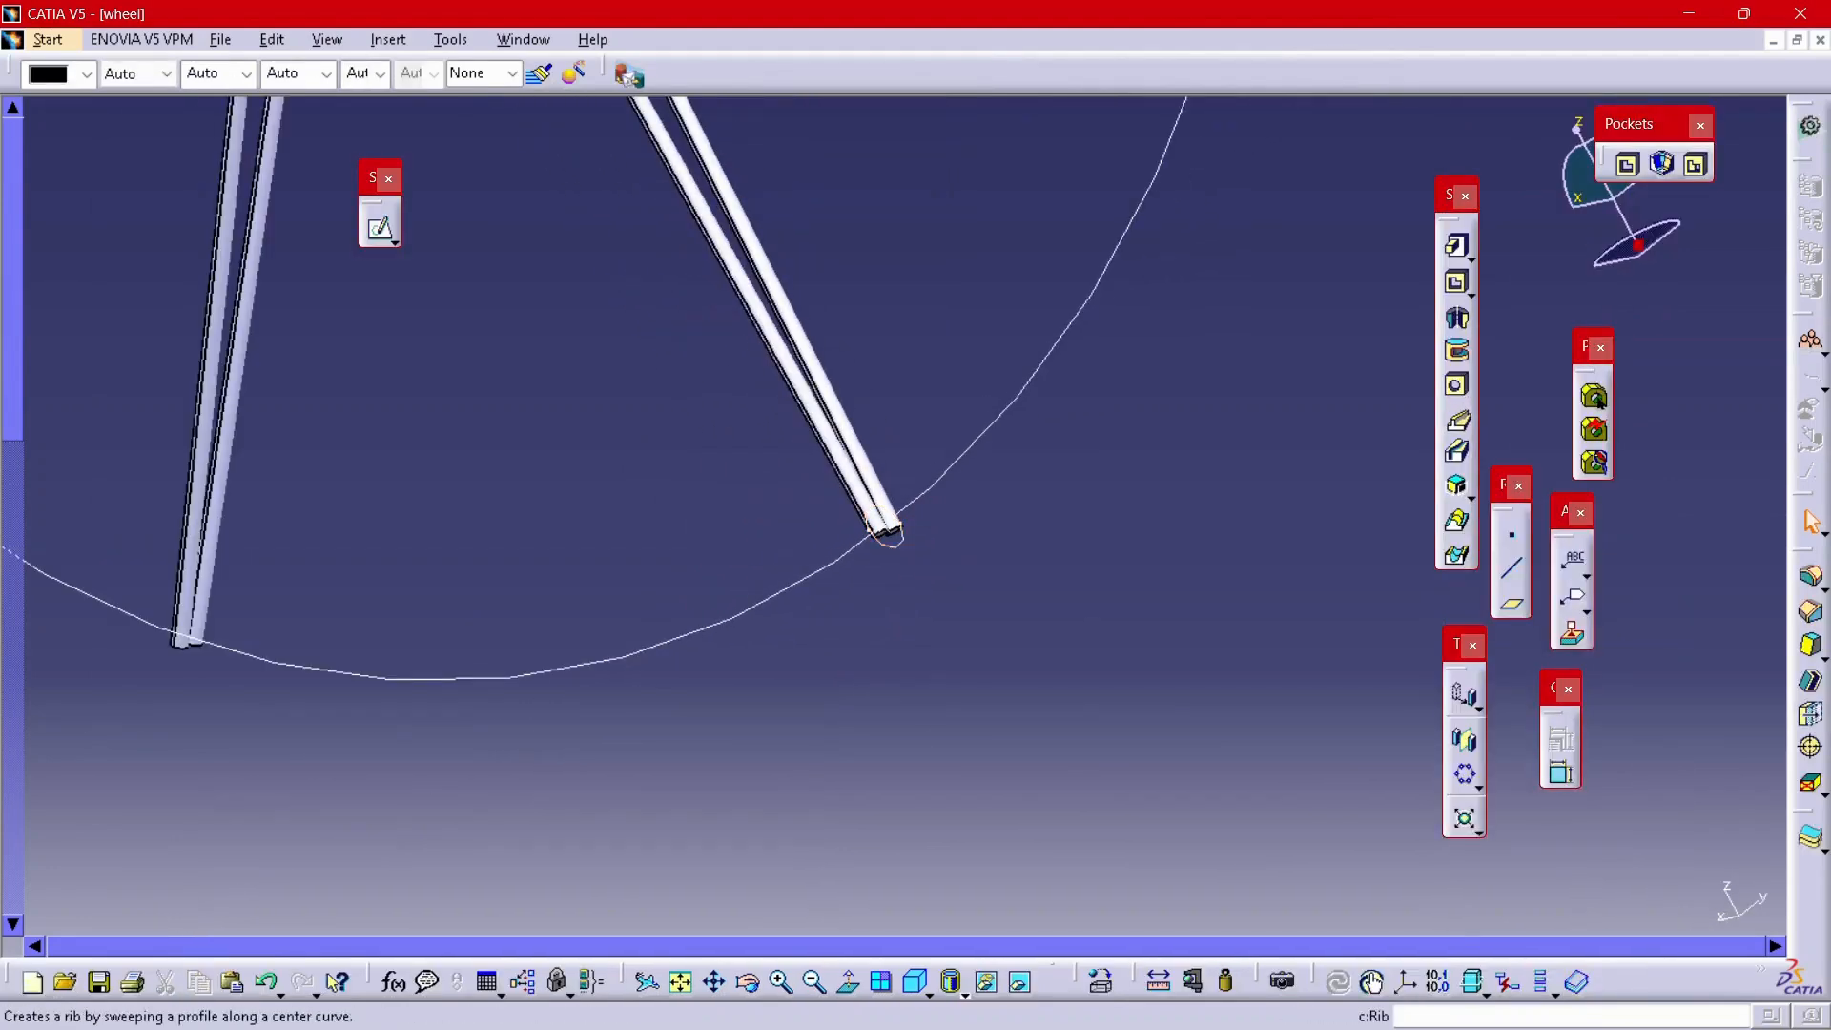
- Try to create a rib with Sketch.8 as the profile and the large circle sketch as the center curve
{"action": "left_click", "coordinate": [1458, 420]}
{"action": "left_click", "coordinate": [893, 518]}
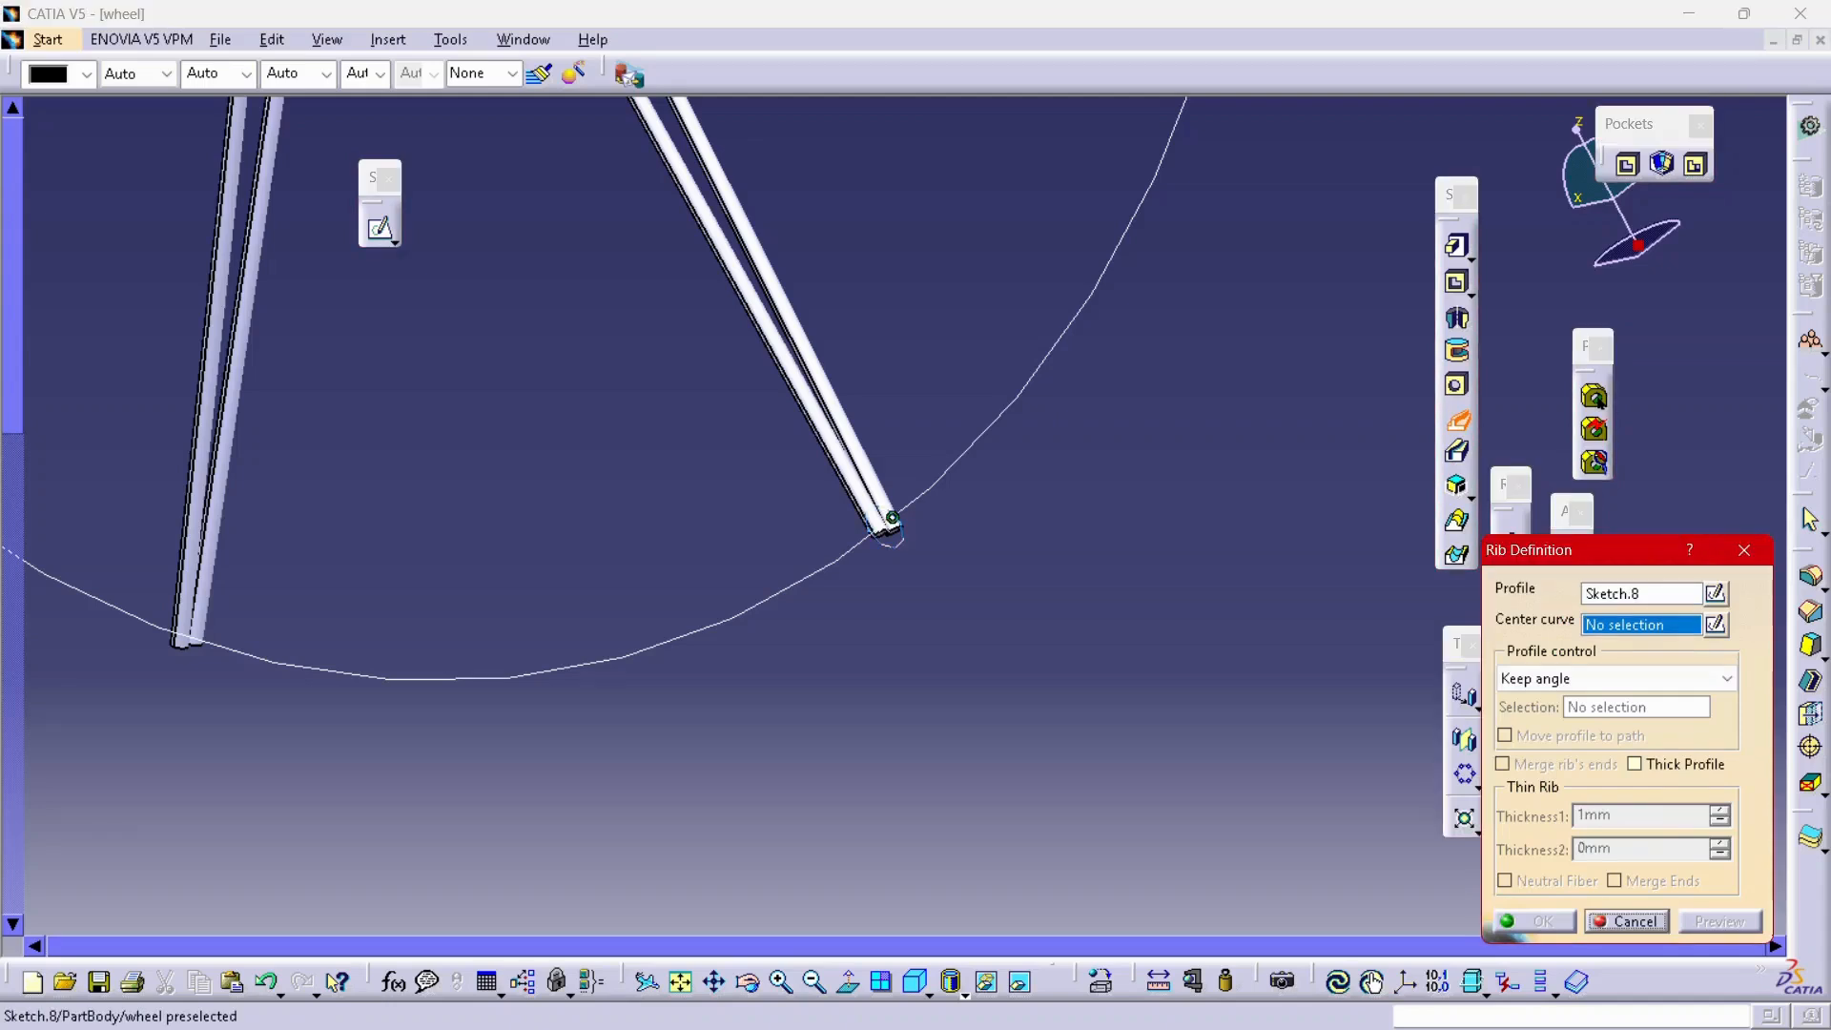
{"action": "left_click", "coordinate": [893, 518]}
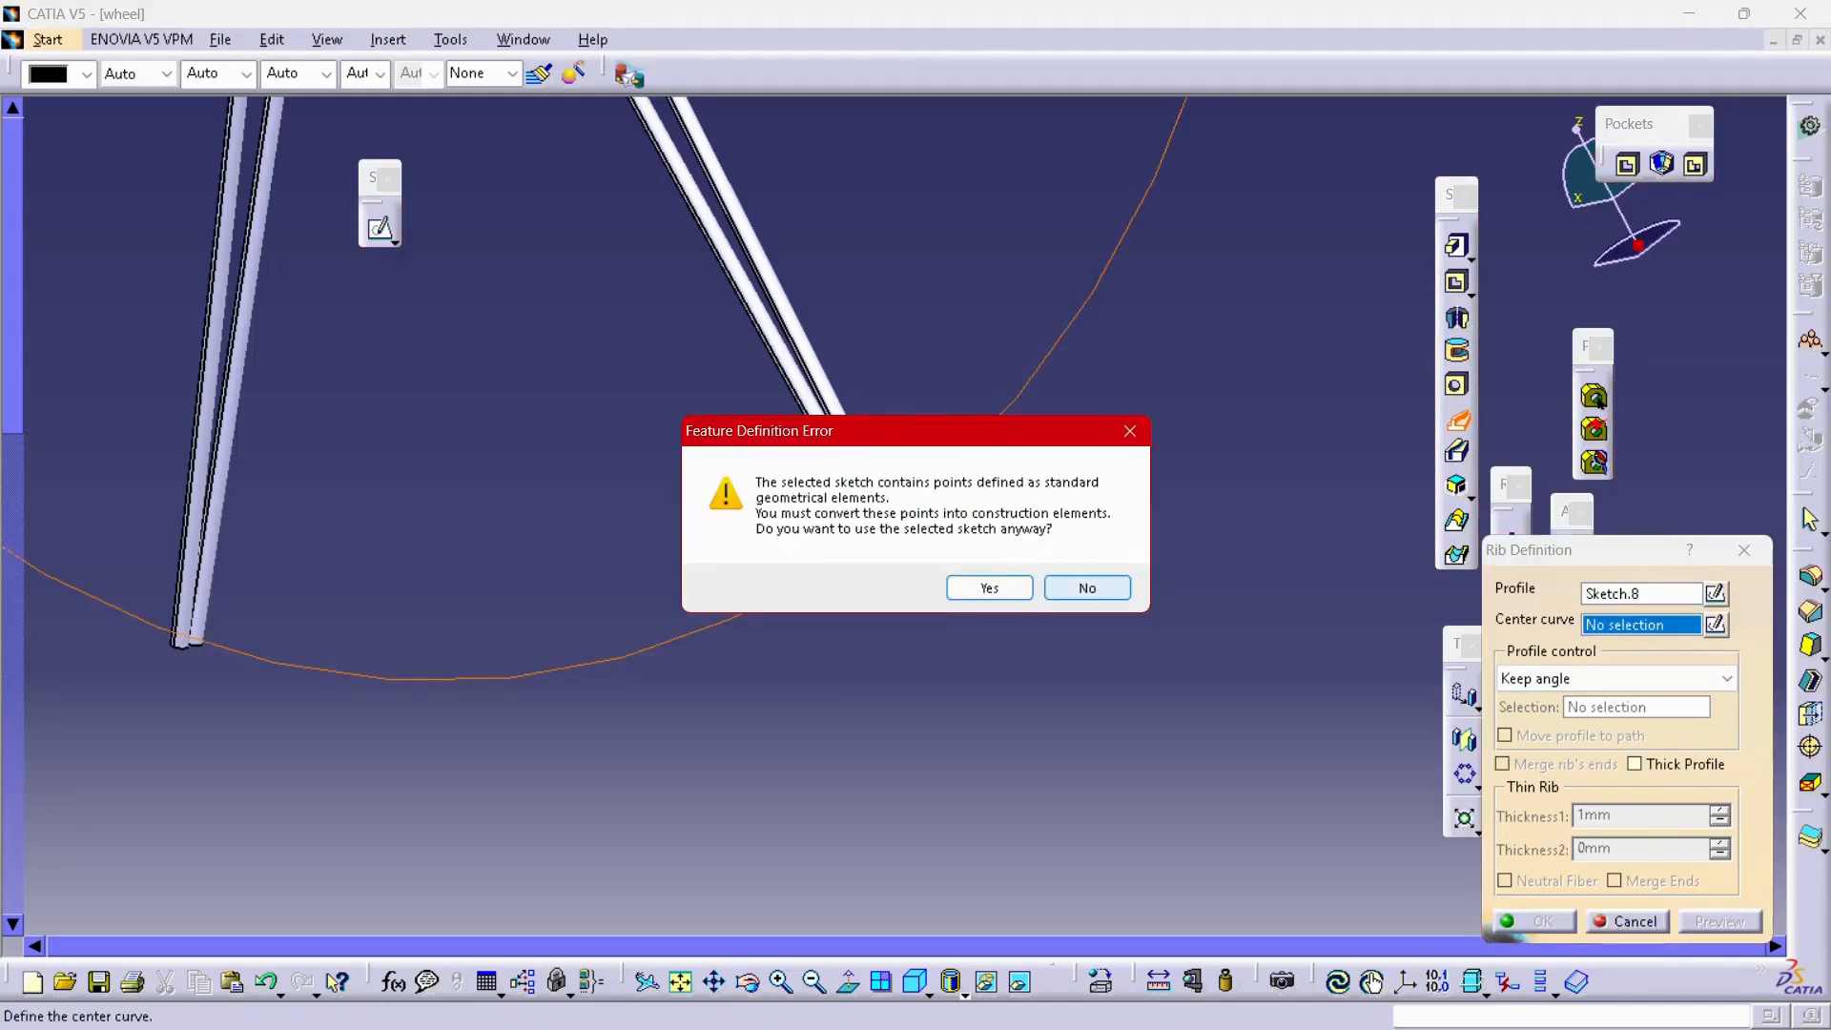
{"action": "key", "text": "Return"}
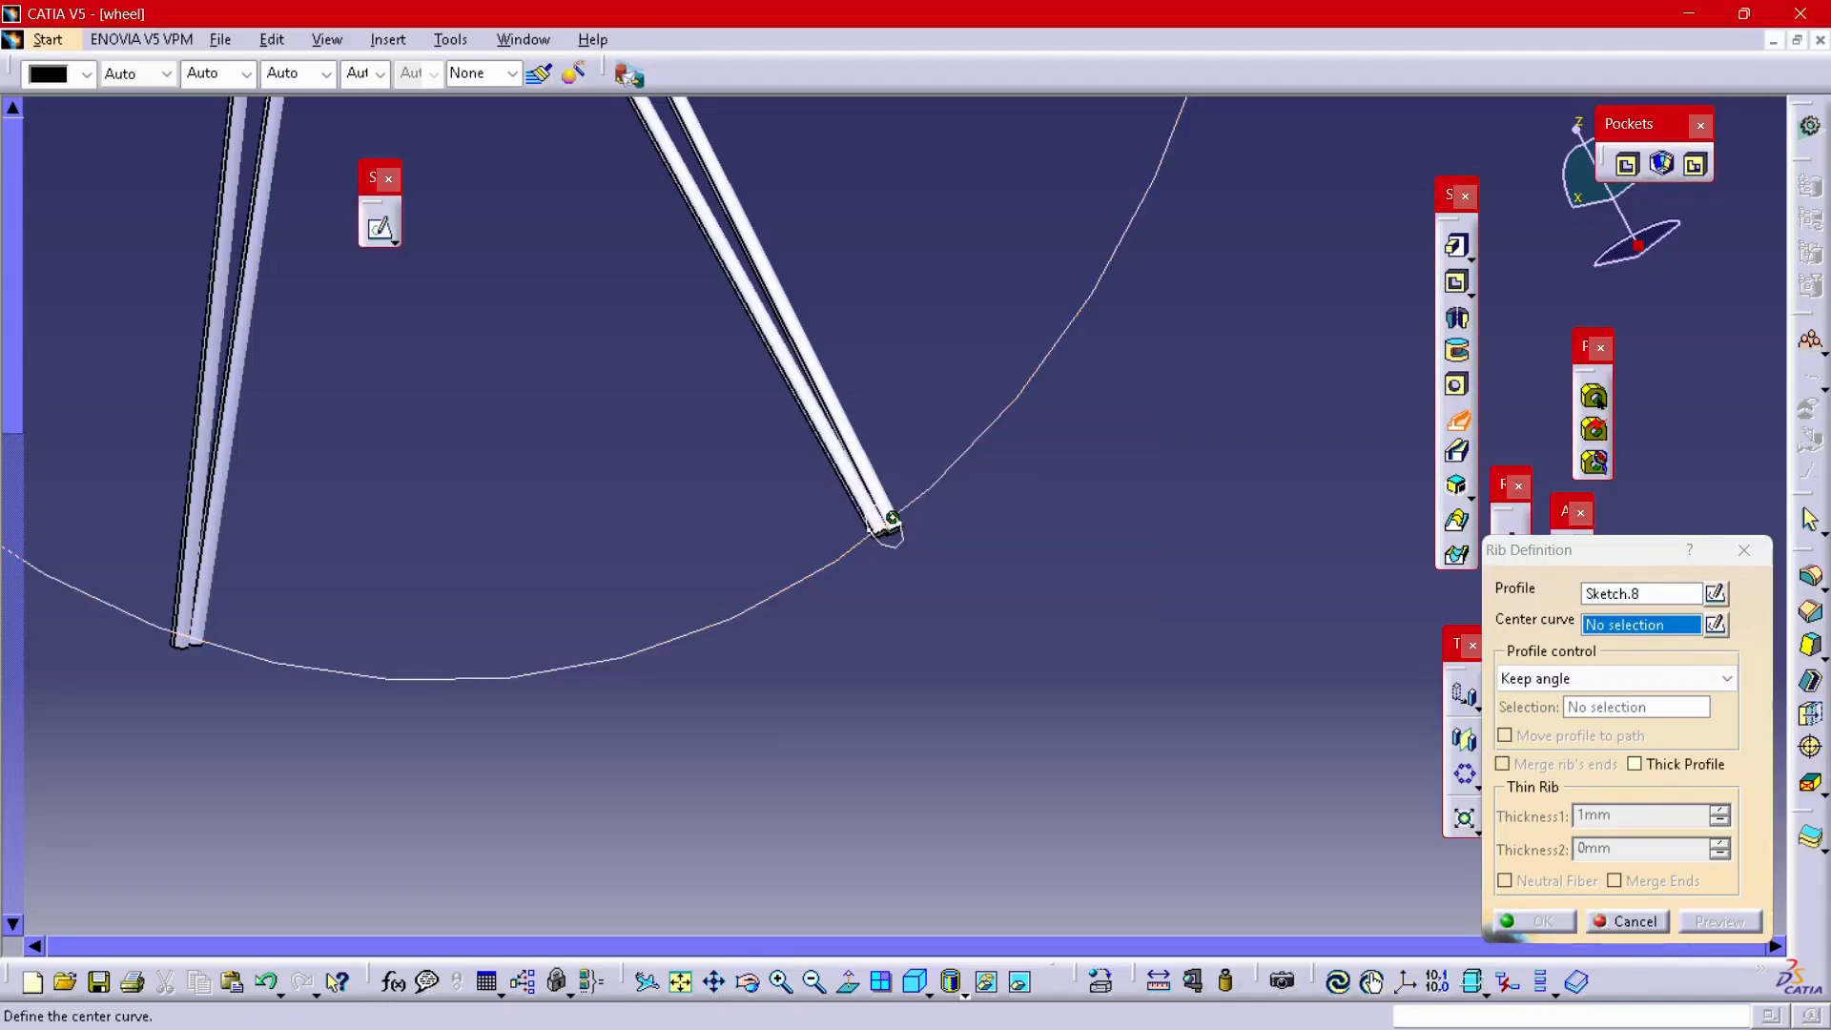
{"action": "key", "text": "Escape"}
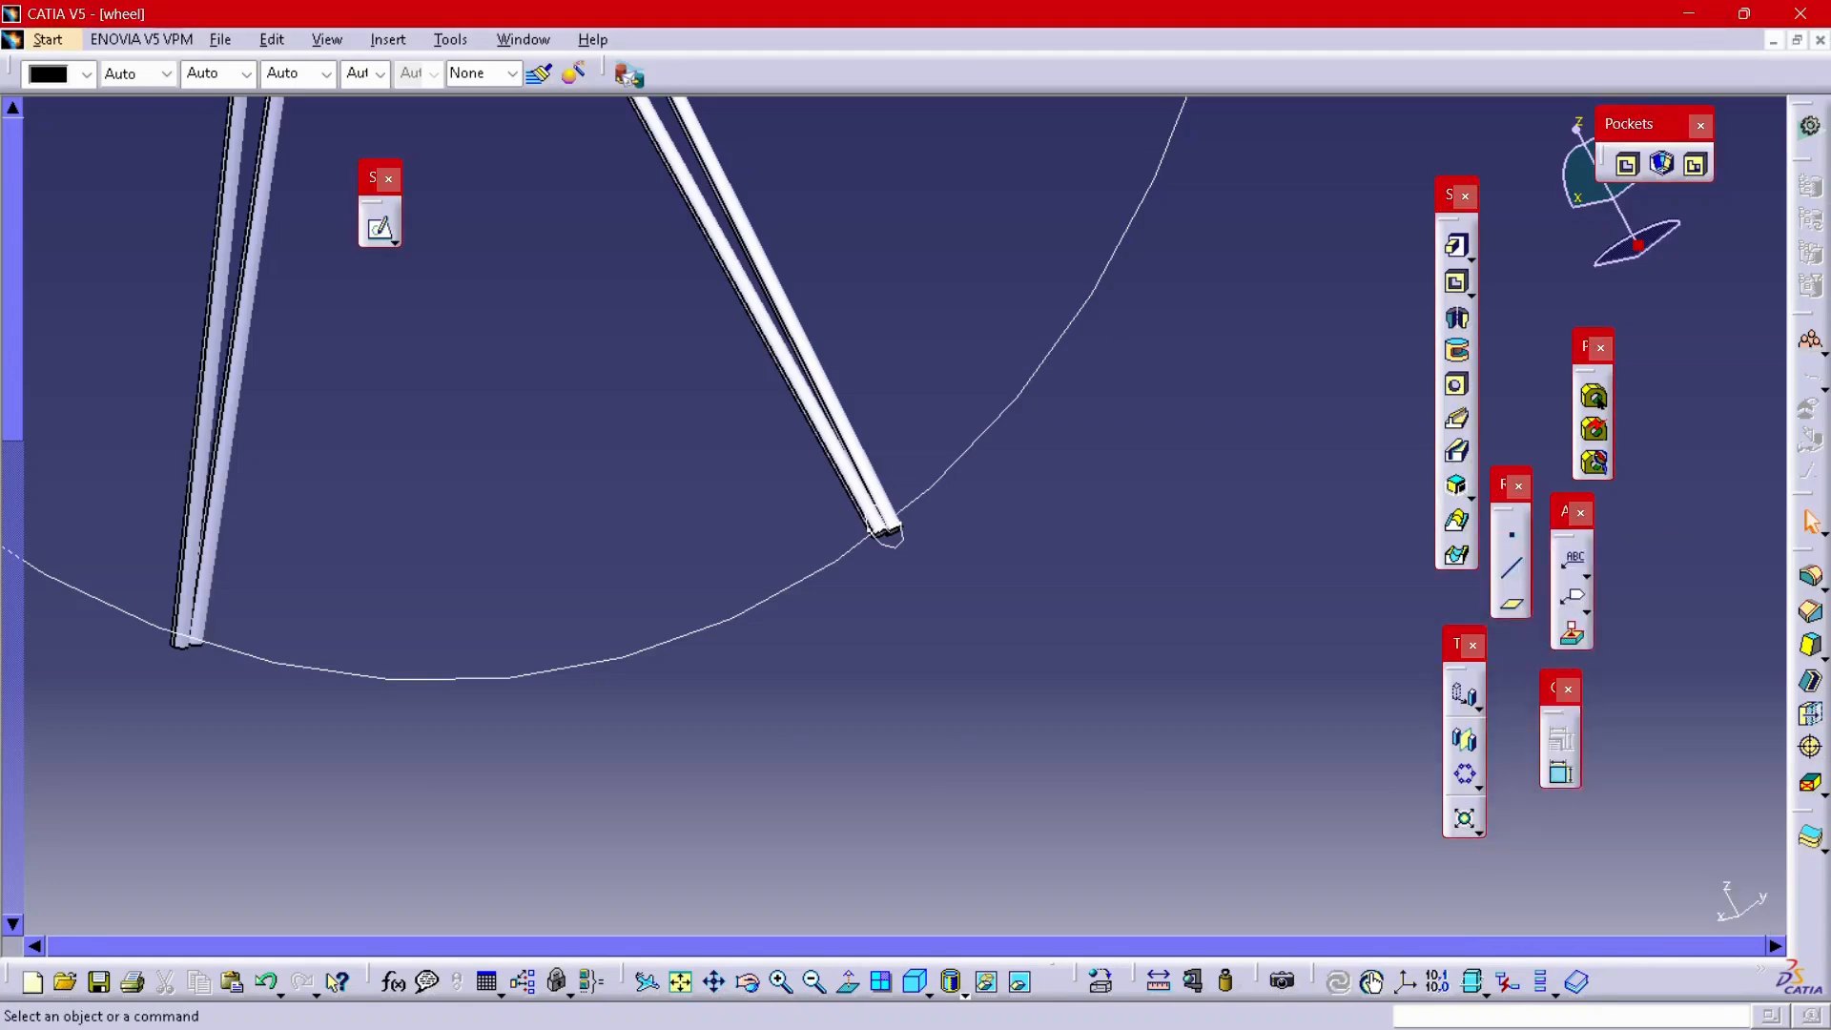
- Try to use the large circle's sketch as the profile of a 5 mm pad
{"action": "middle_click_drag", "start_coordinate": [895, 420], "coordinate": [1005, 712], "text": "ctrl"}
{"action": "left_click", "coordinate": [1458, 247]}
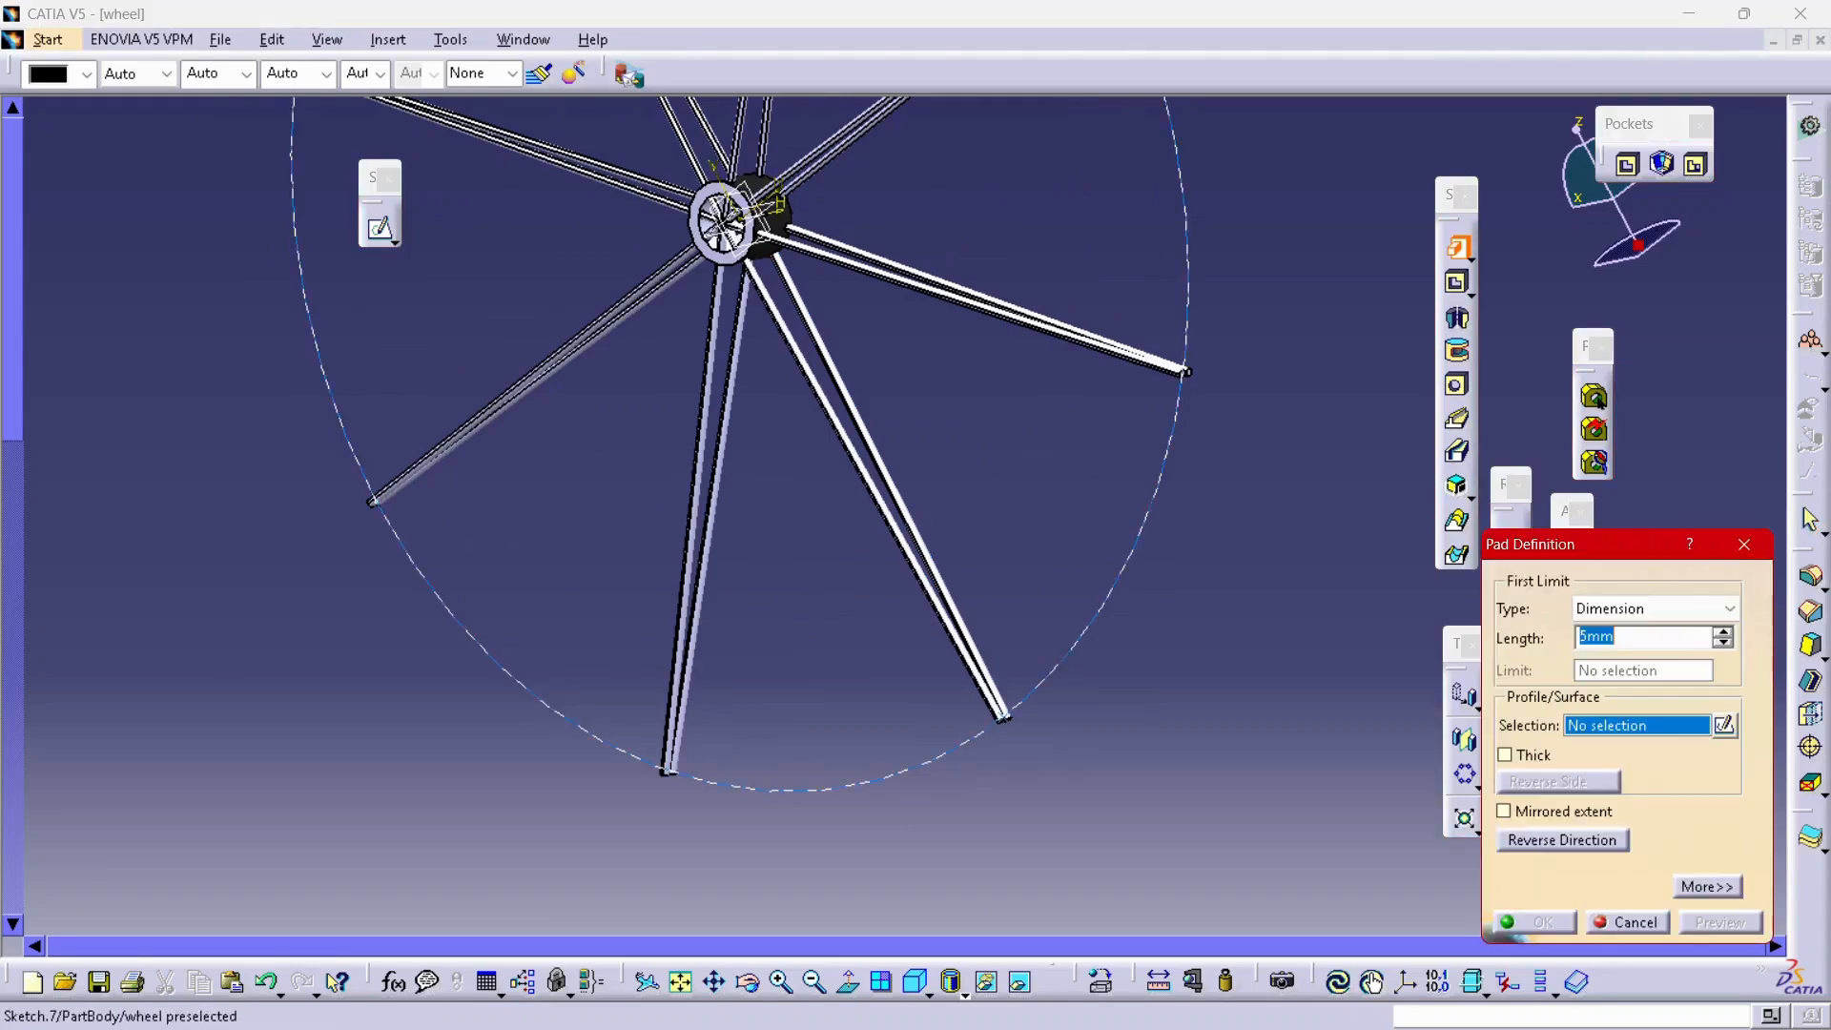
{"action": "left_click", "coordinate": [1004, 716]}
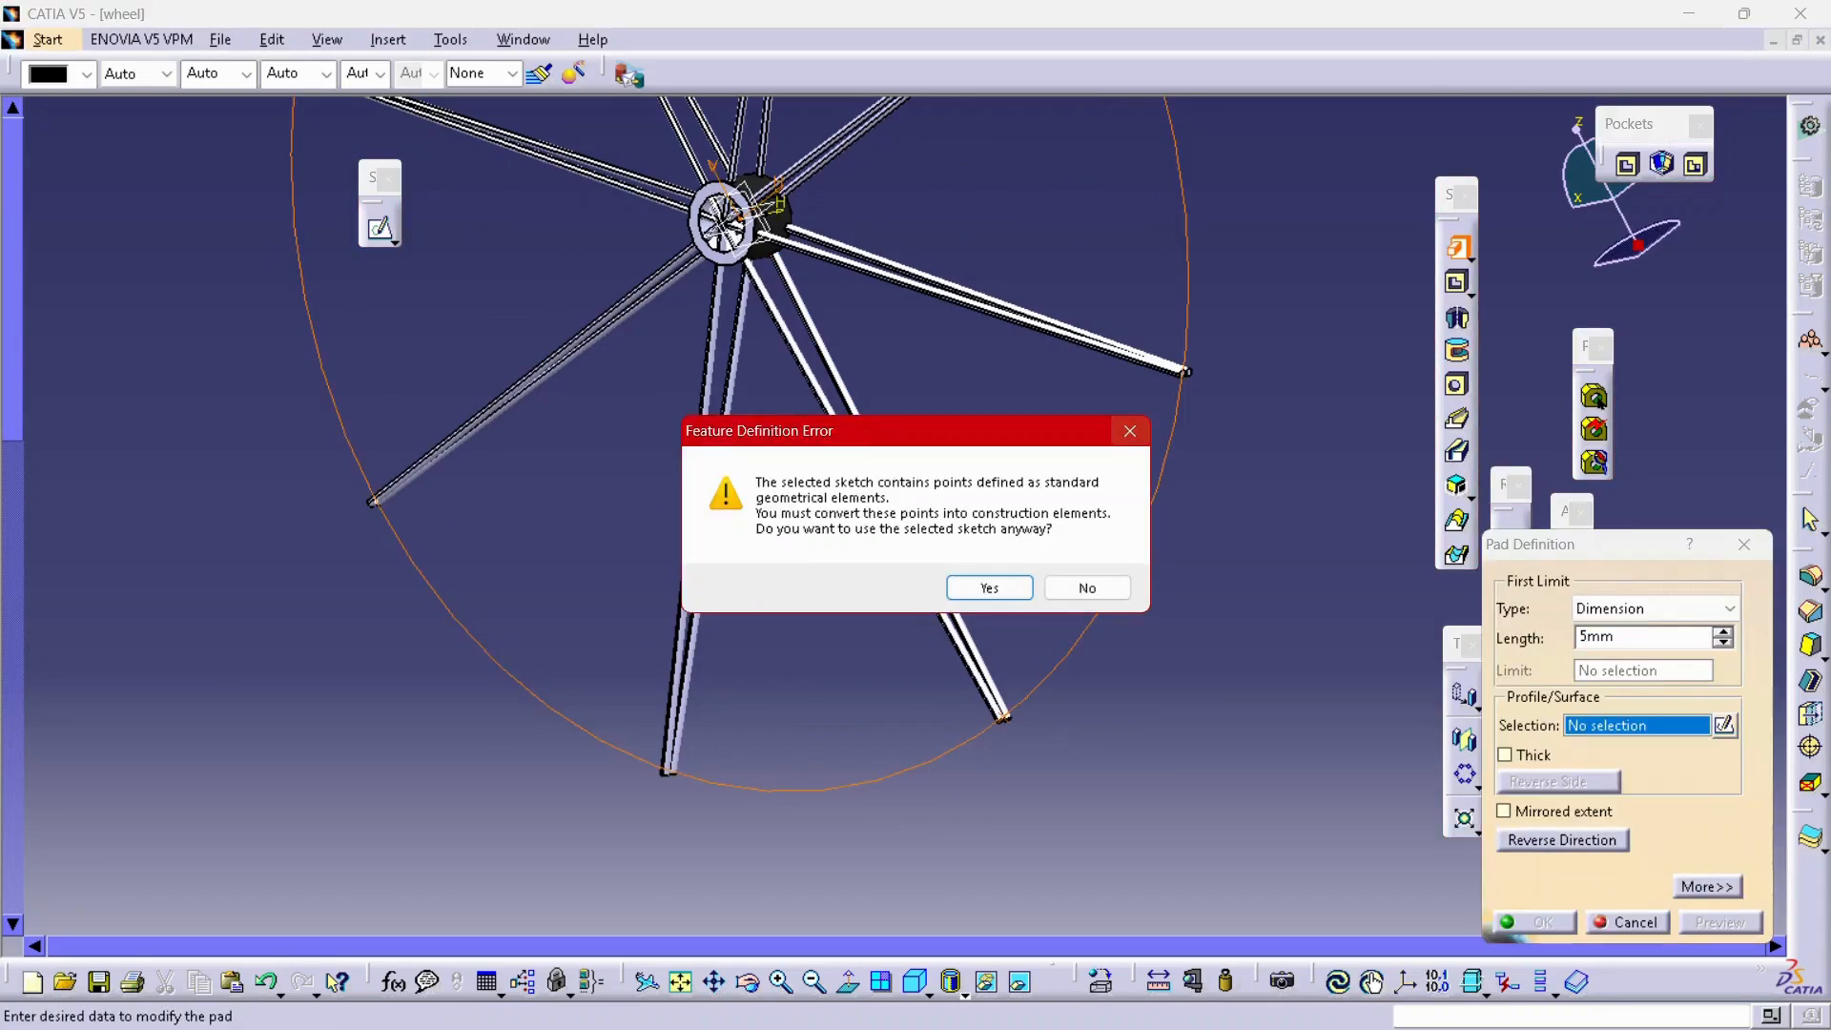
{"action": "left_click", "coordinate": [1088, 588]}
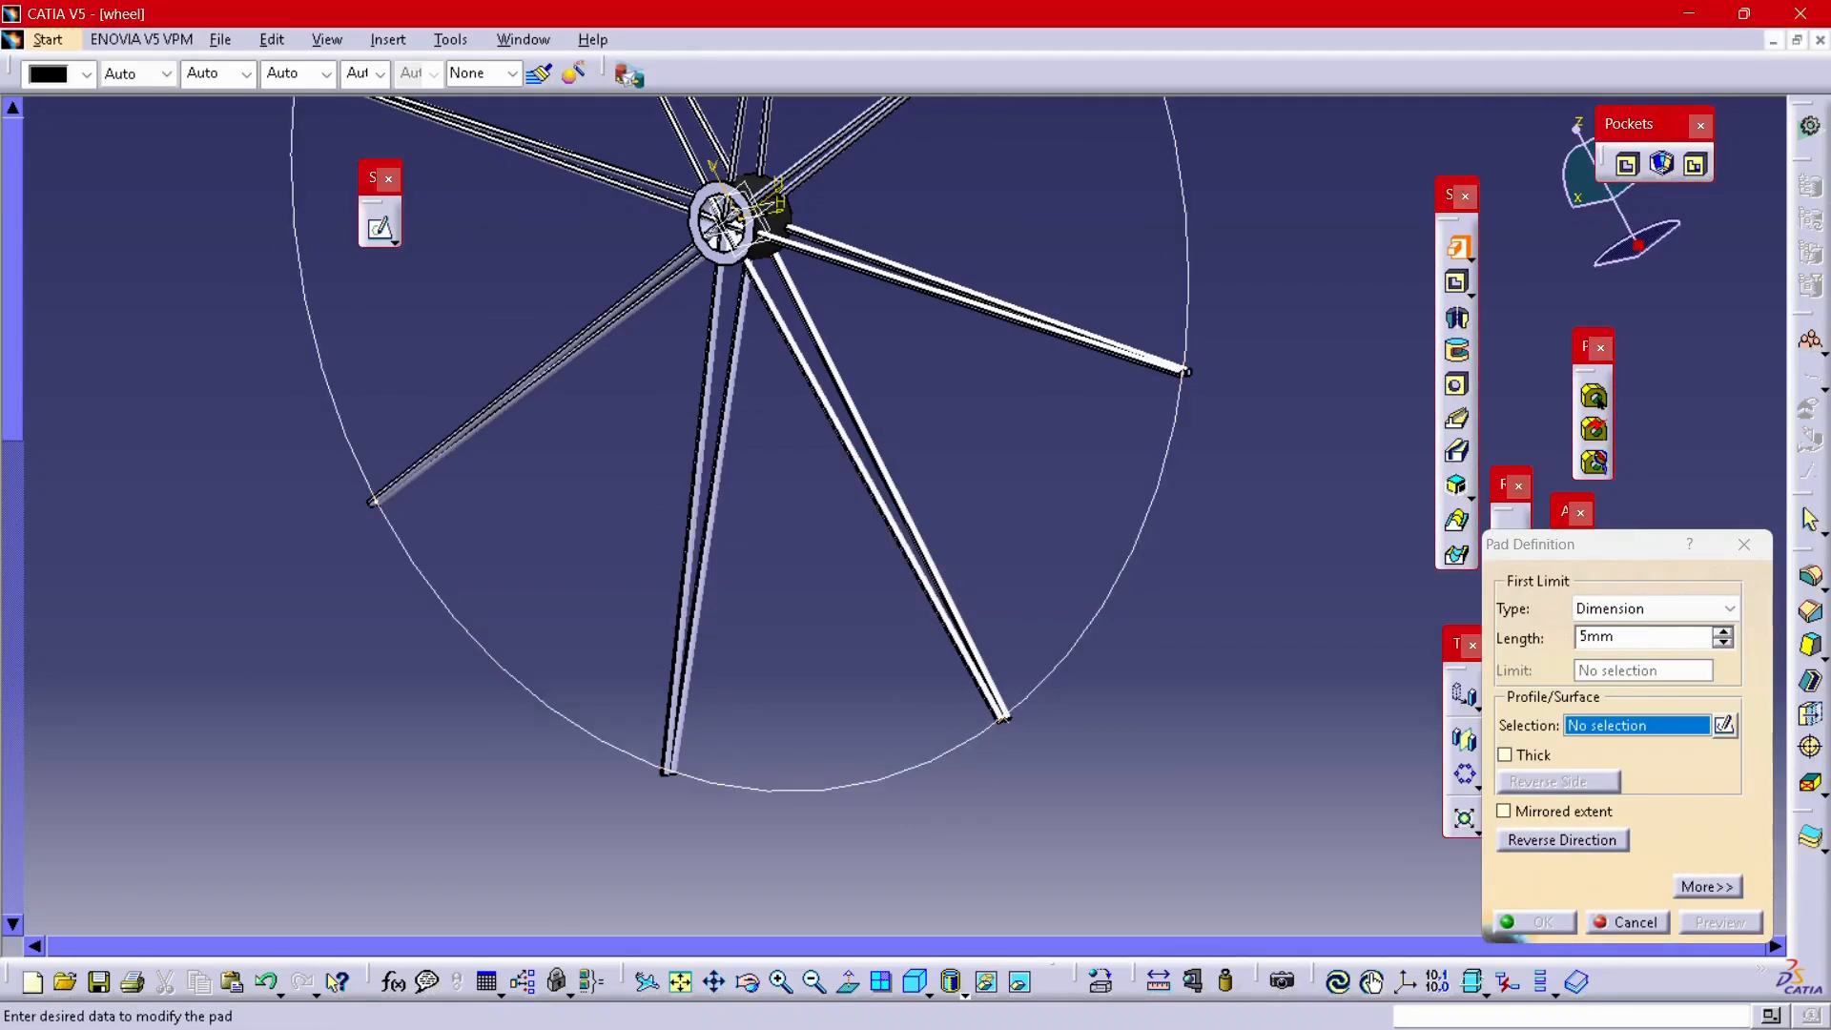
{"action": "left_click", "coordinate": [1744, 544]}
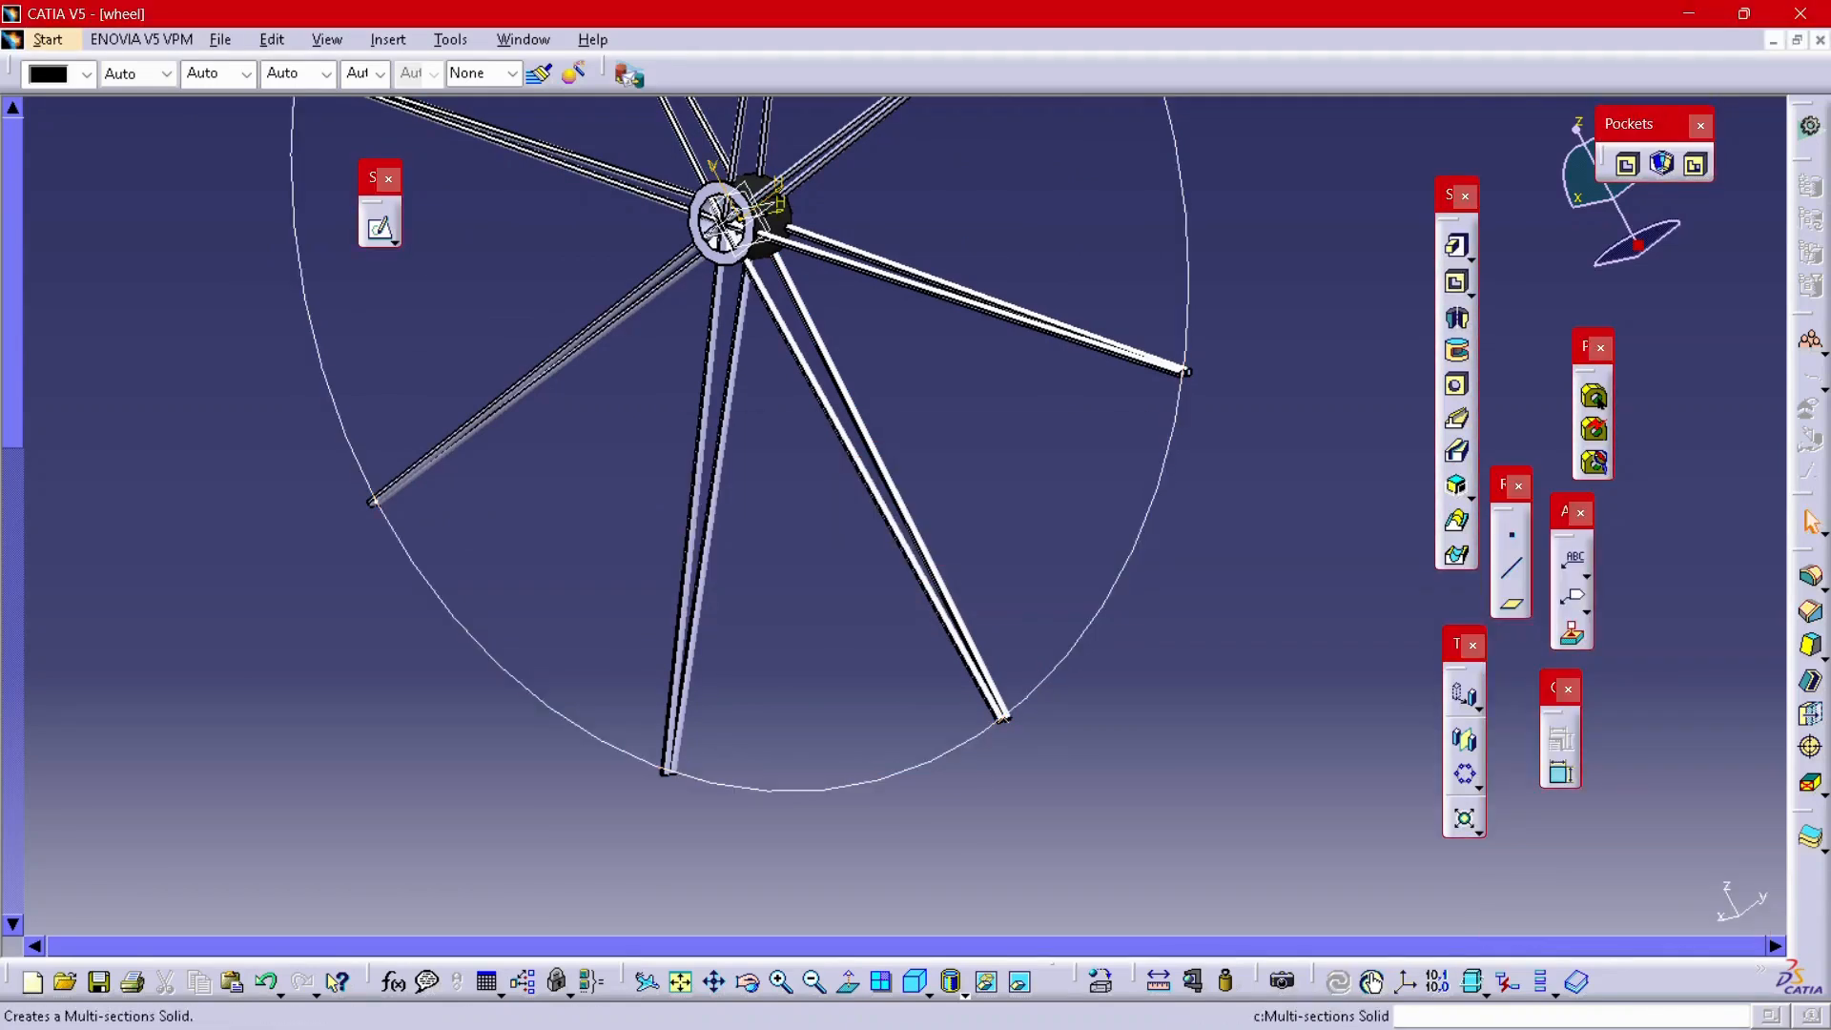
- Edit the large circle's sketch, delete the point at the circle's lowest position, and exit the sketch
{"action": "middle_click_drag", "start_coordinate": [891, 531], "coordinate": [649, 601]}
{"action": "middle_click_drag", "start_coordinate": [839, 582], "coordinate": [1164, 535]}
{"action": "left_click", "coordinate": [381, 229]}
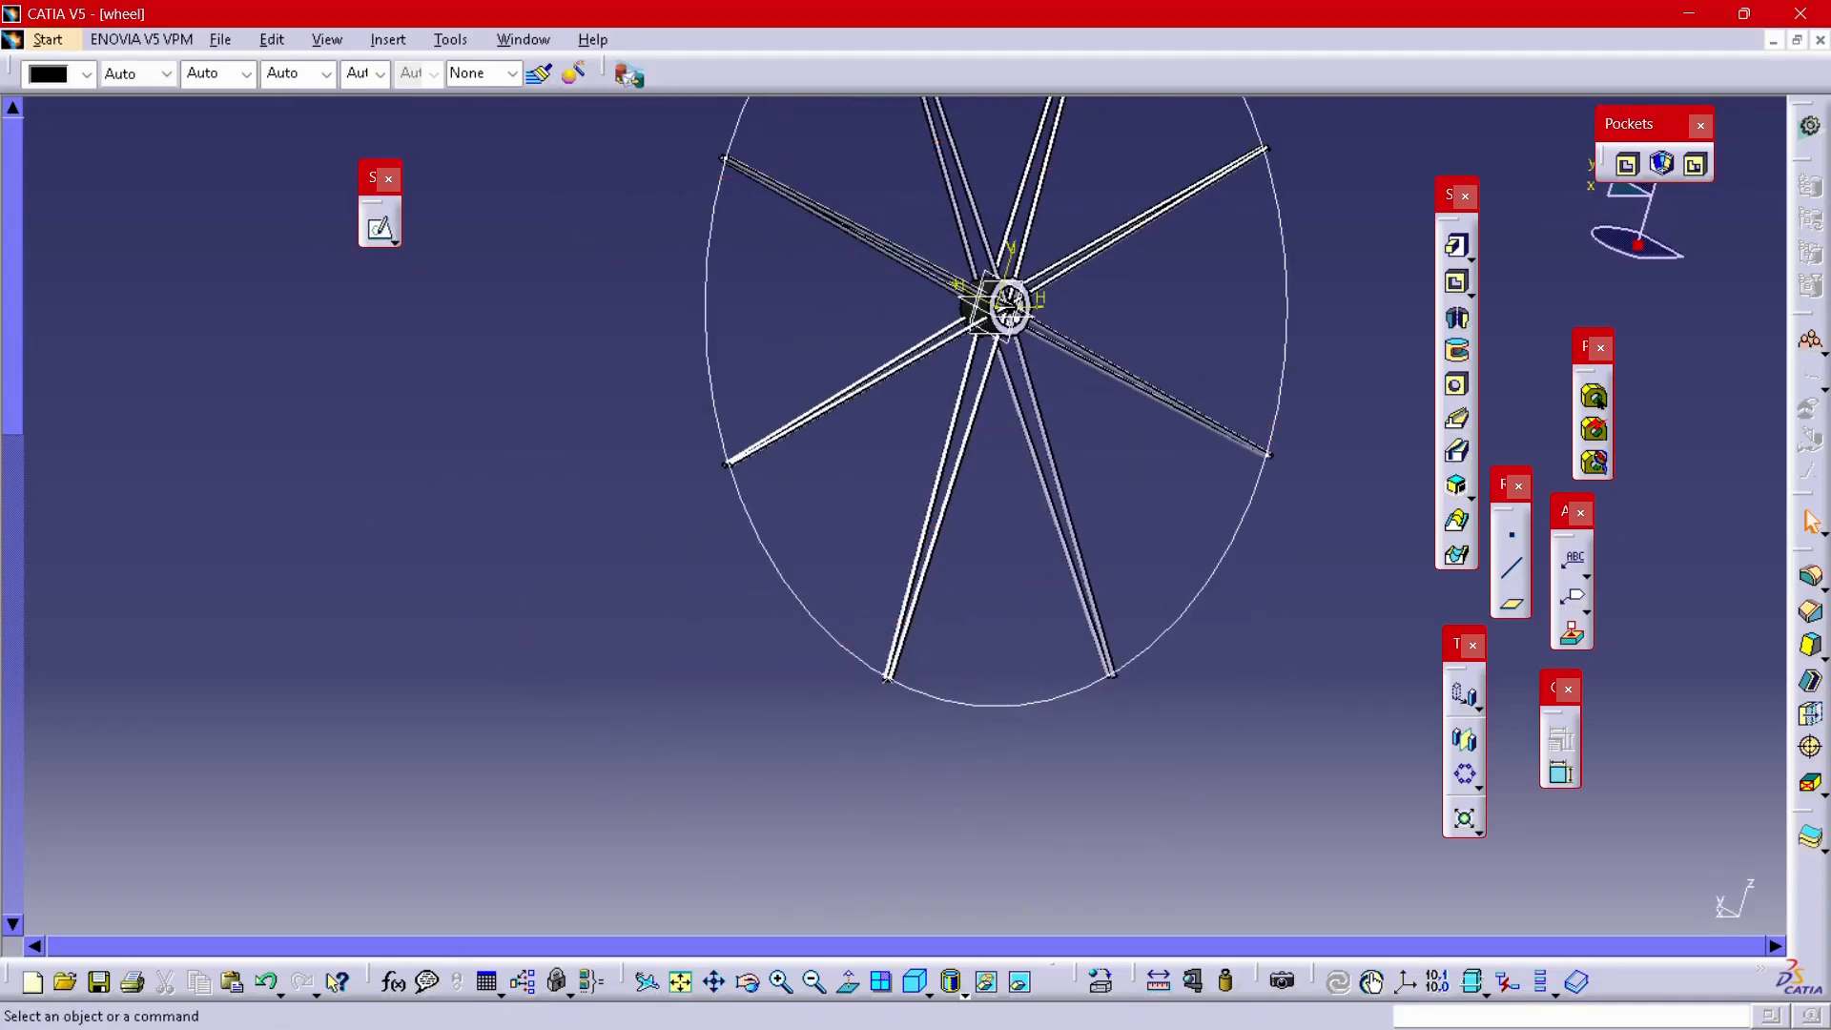
{"action": "left_click", "coordinate": [1288, 309]}
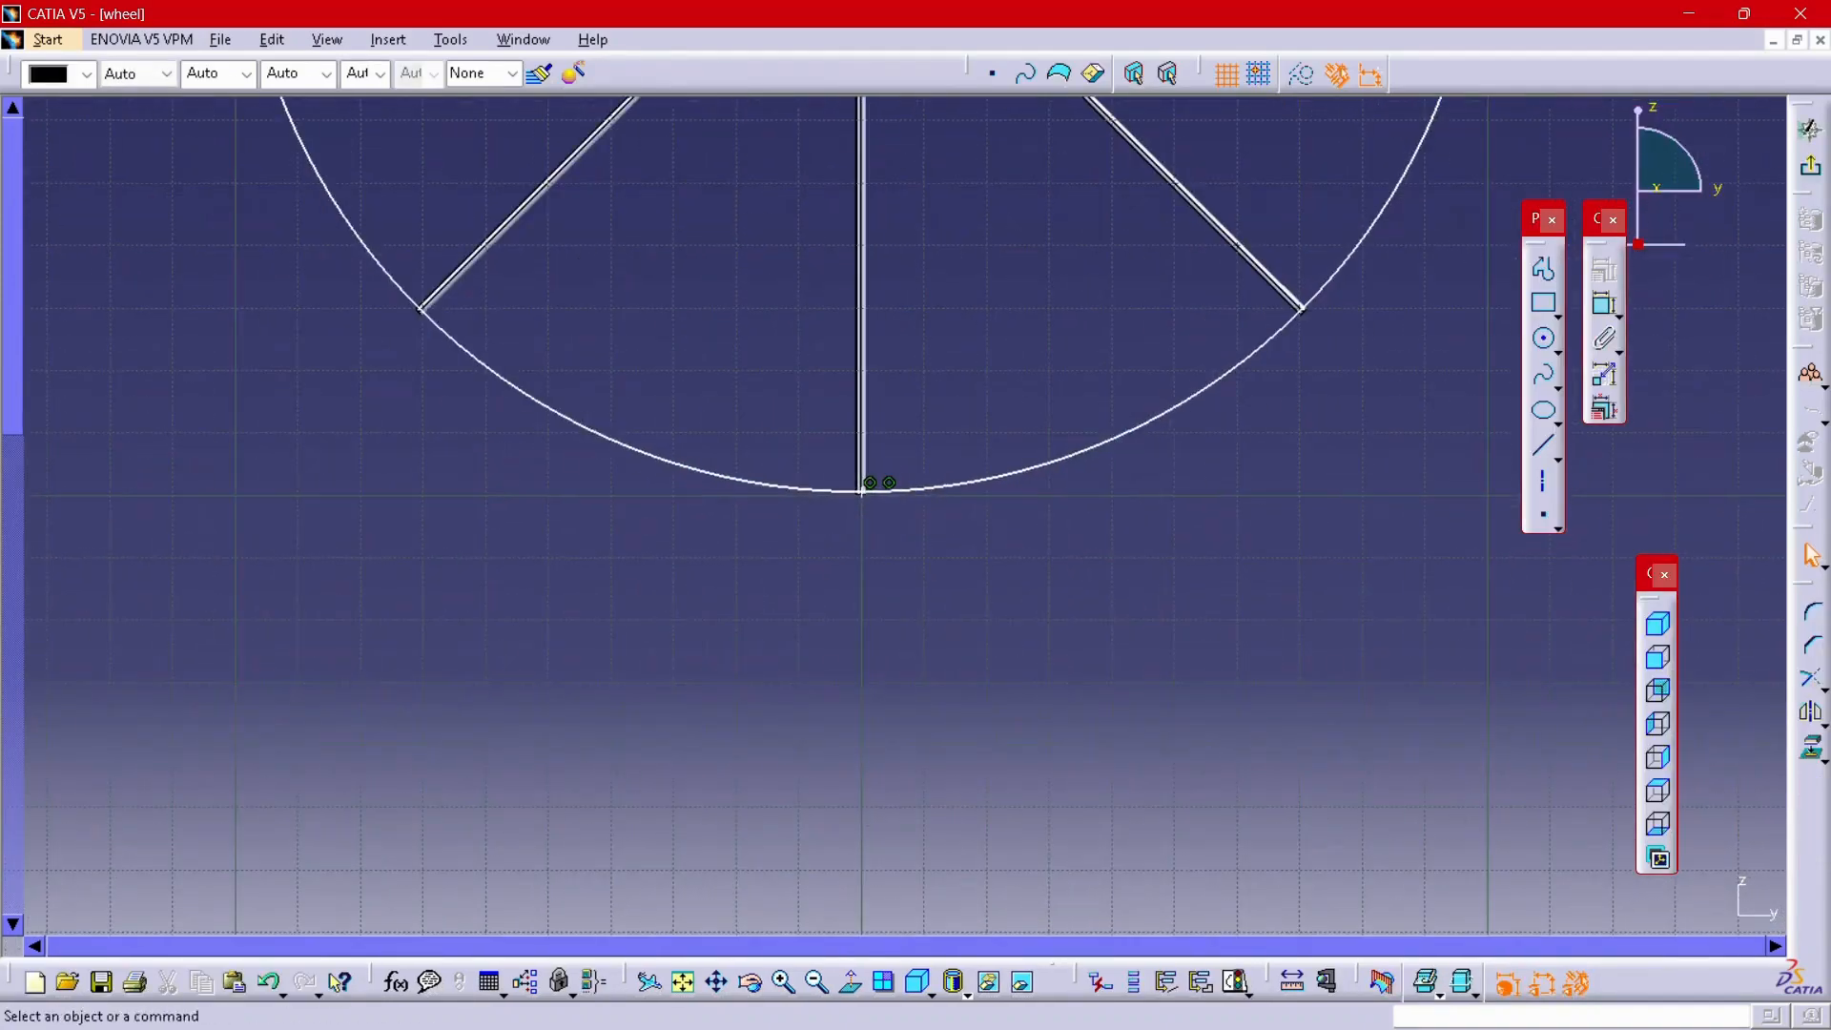
{"action": "left_click", "coordinate": [861, 493]}
{"action": "key", "text": "Delete"}
{"action": "middle_click_drag", "start_coordinate": [862, 493], "coordinate": [887, 725]}
{"action": "left_click", "coordinate": [1811, 166]}
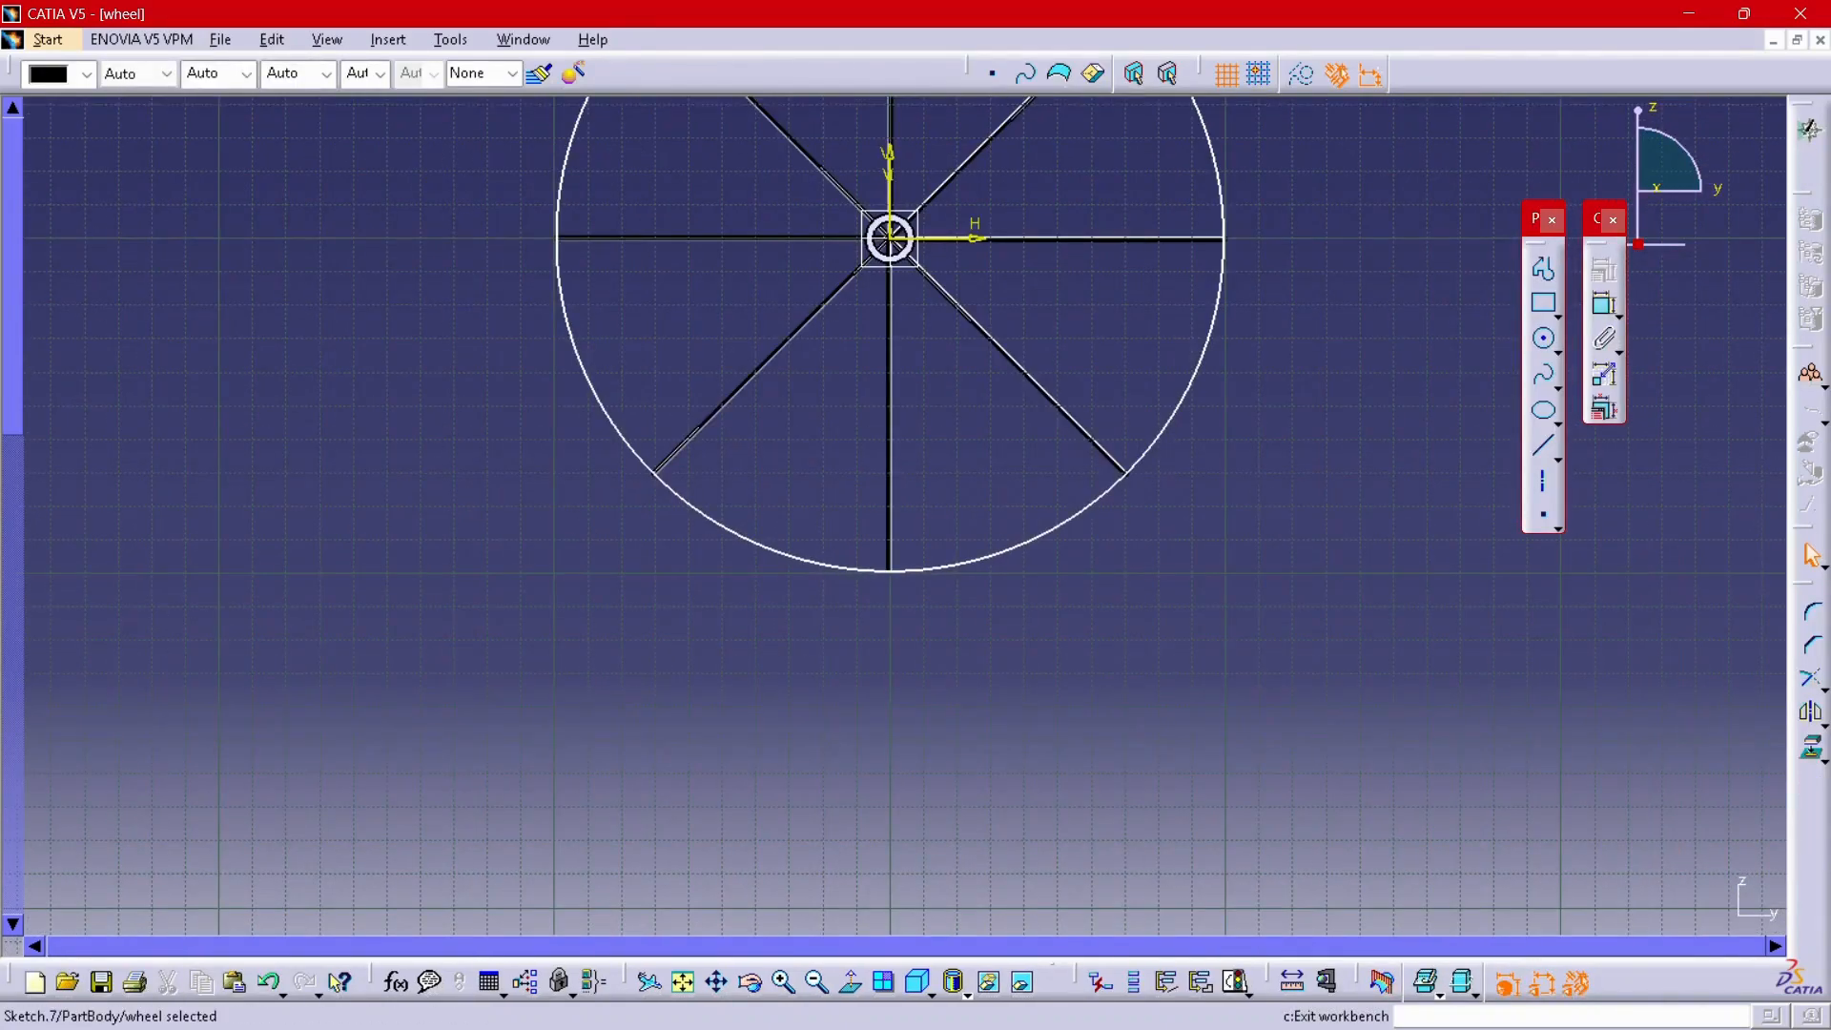
- Sketch a rim profile circle on the zx plane, centered on the vertical axis at about -99.2 mm and enclosing both spoke ends
{"action": "left_click", "coordinate": [573, 382]}
{"action": "left_click", "coordinate": [382, 230]}
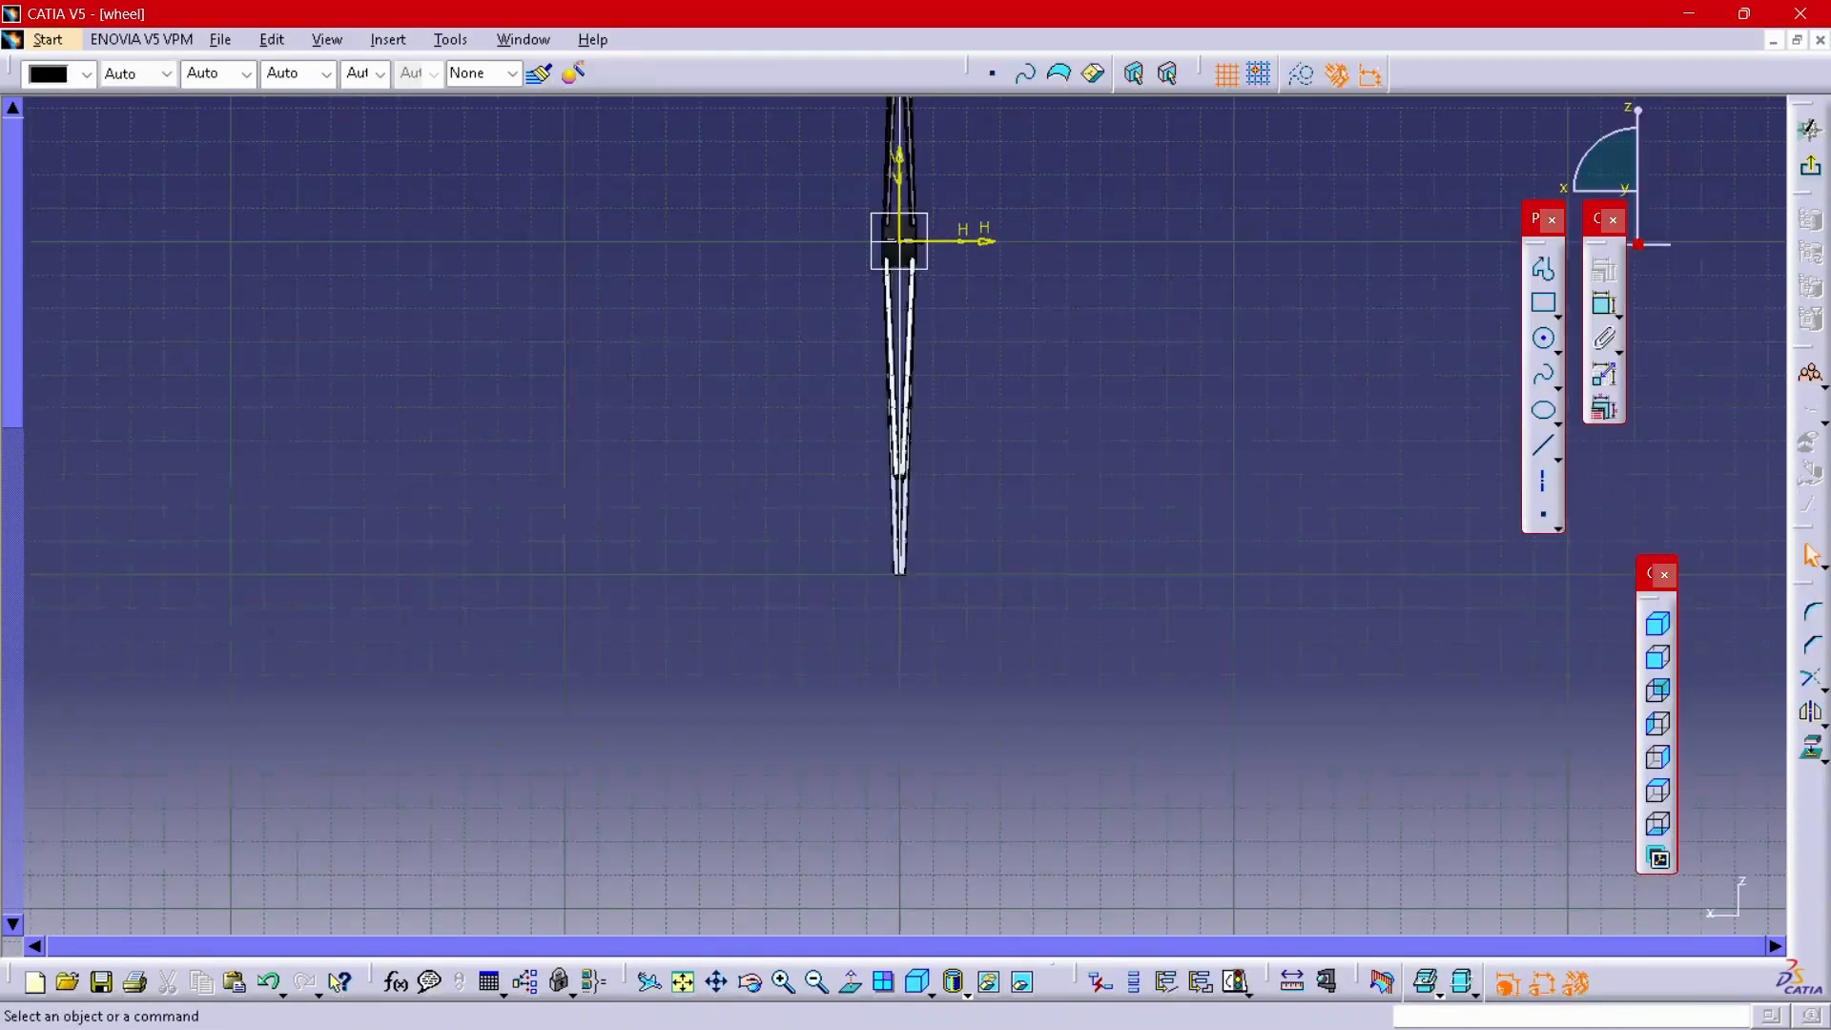
{"action": "mouse_move", "coordinate": [940, 496]}
{"action": "middle_mouse_down"}
{"action": "mouse_move", "coordinate": [968, 402]}
{"action": "mouse_move", "coordinate": [973, 248]}
{"action": "middle_mouse_up"}
{"action": "middle_click_drag", "start_coordinate": [993, 363], "coordinate": [928, 488]}
{"action": "left_click", "coordinate": [1545, 340]}
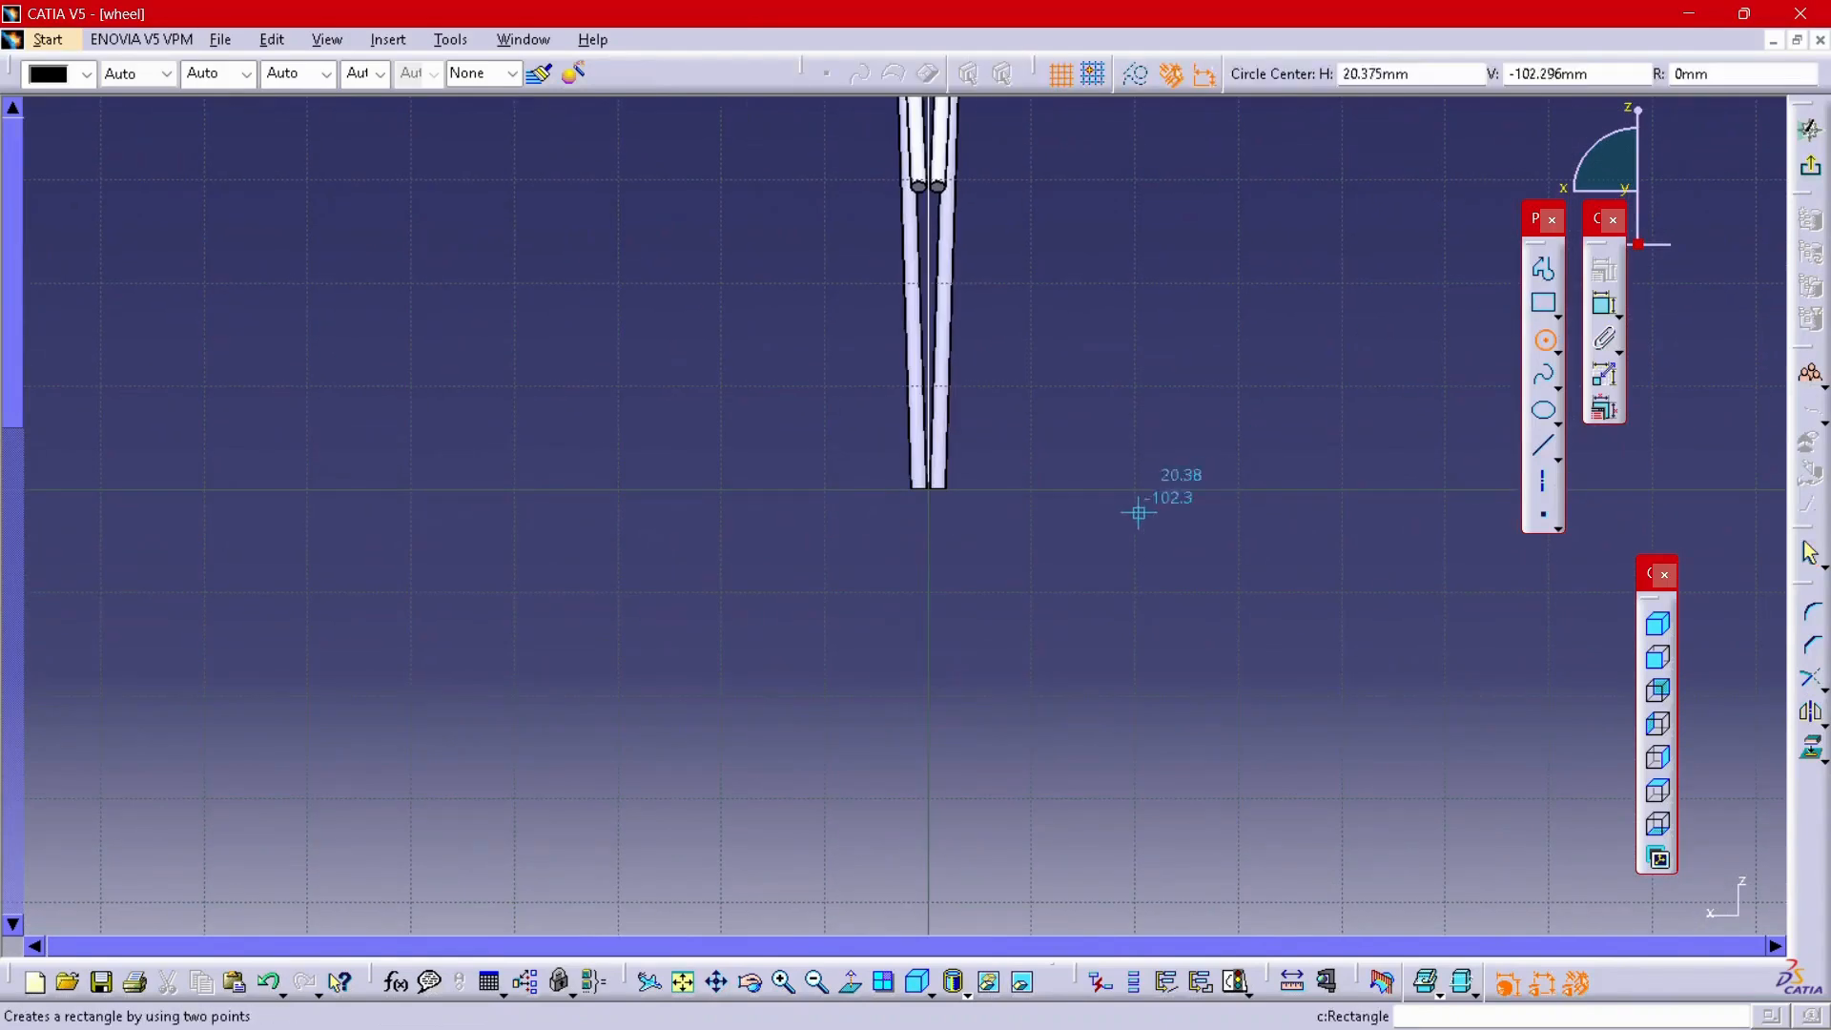
{"action": "middle_click_drag", "start_coordinate": [1136, 511], "coordinate": [1144, 347], "text": "ctrl"}
{"action": "mouse_move", "coordinate": [1144, 429]}
{"action": "middle_mouse_down"}
{"action": "mouse_move", "coordinate": [1071, 560]}
{"action": "mouse_move", "coordinate": [1125, 447]}
{"action": "middle_mouse_up"}
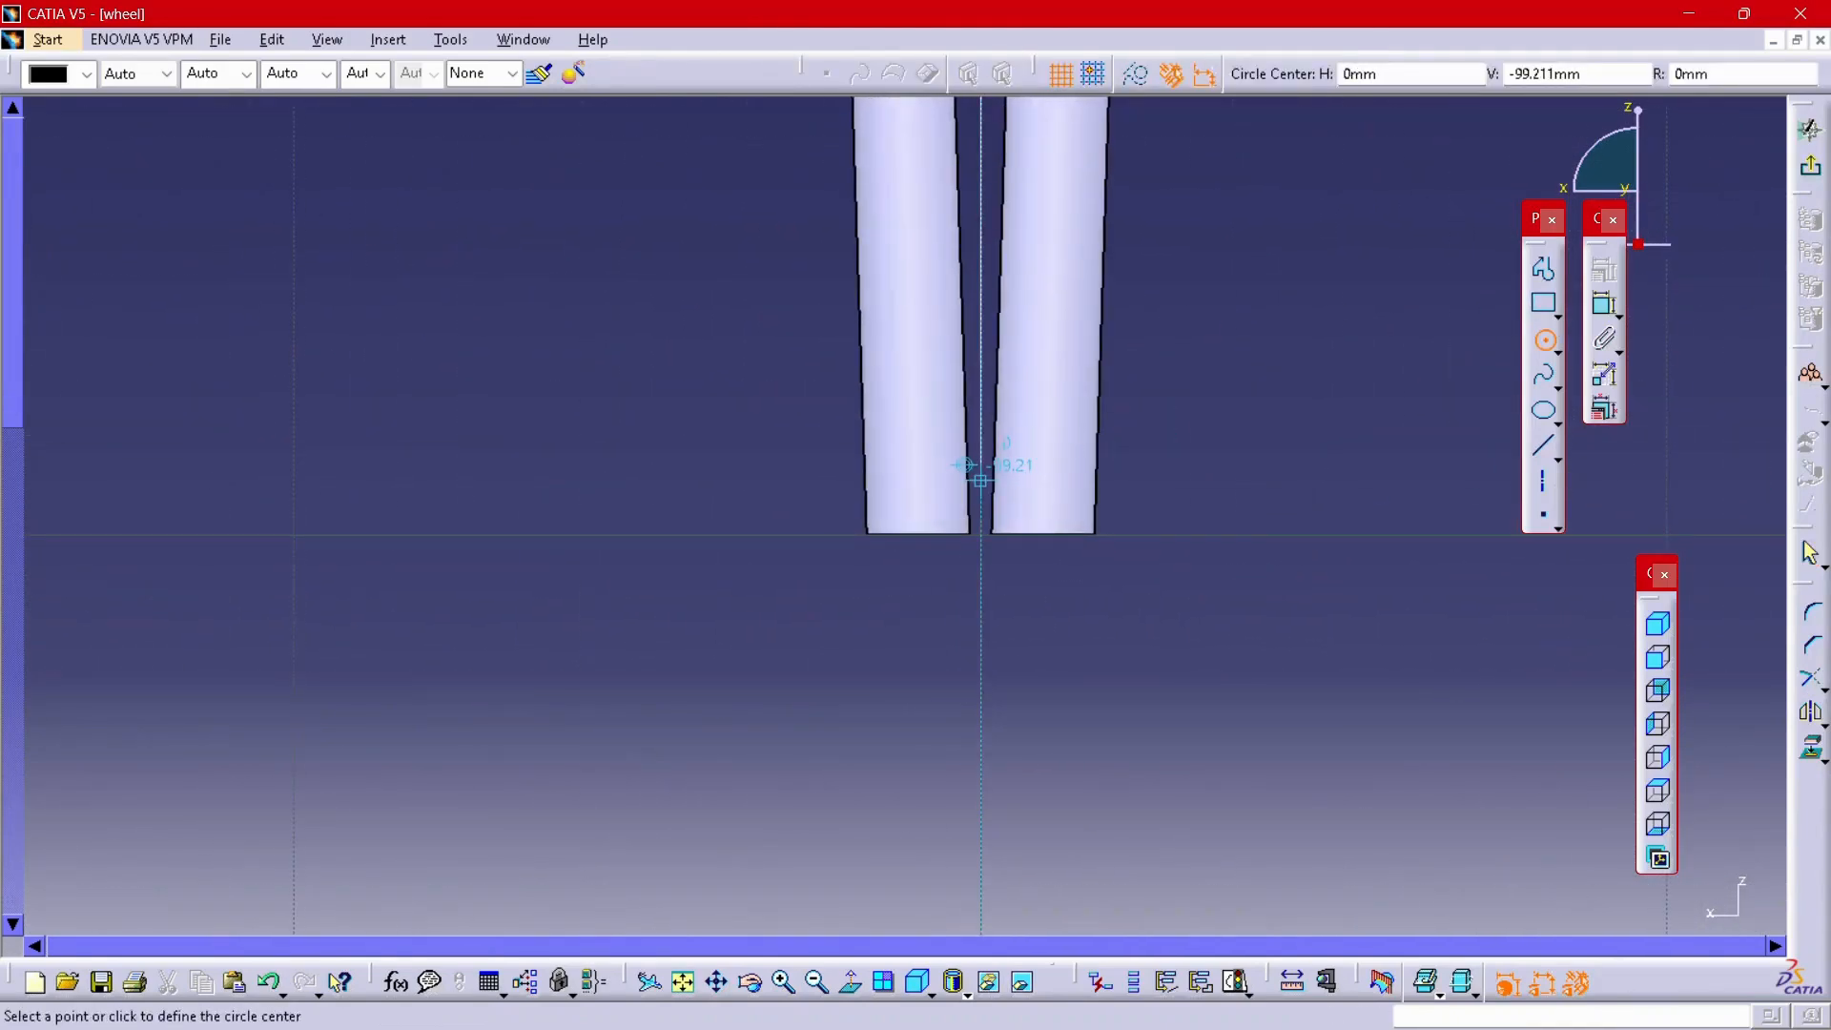
{"action": "left_click", "coordinate": [980, 474]}
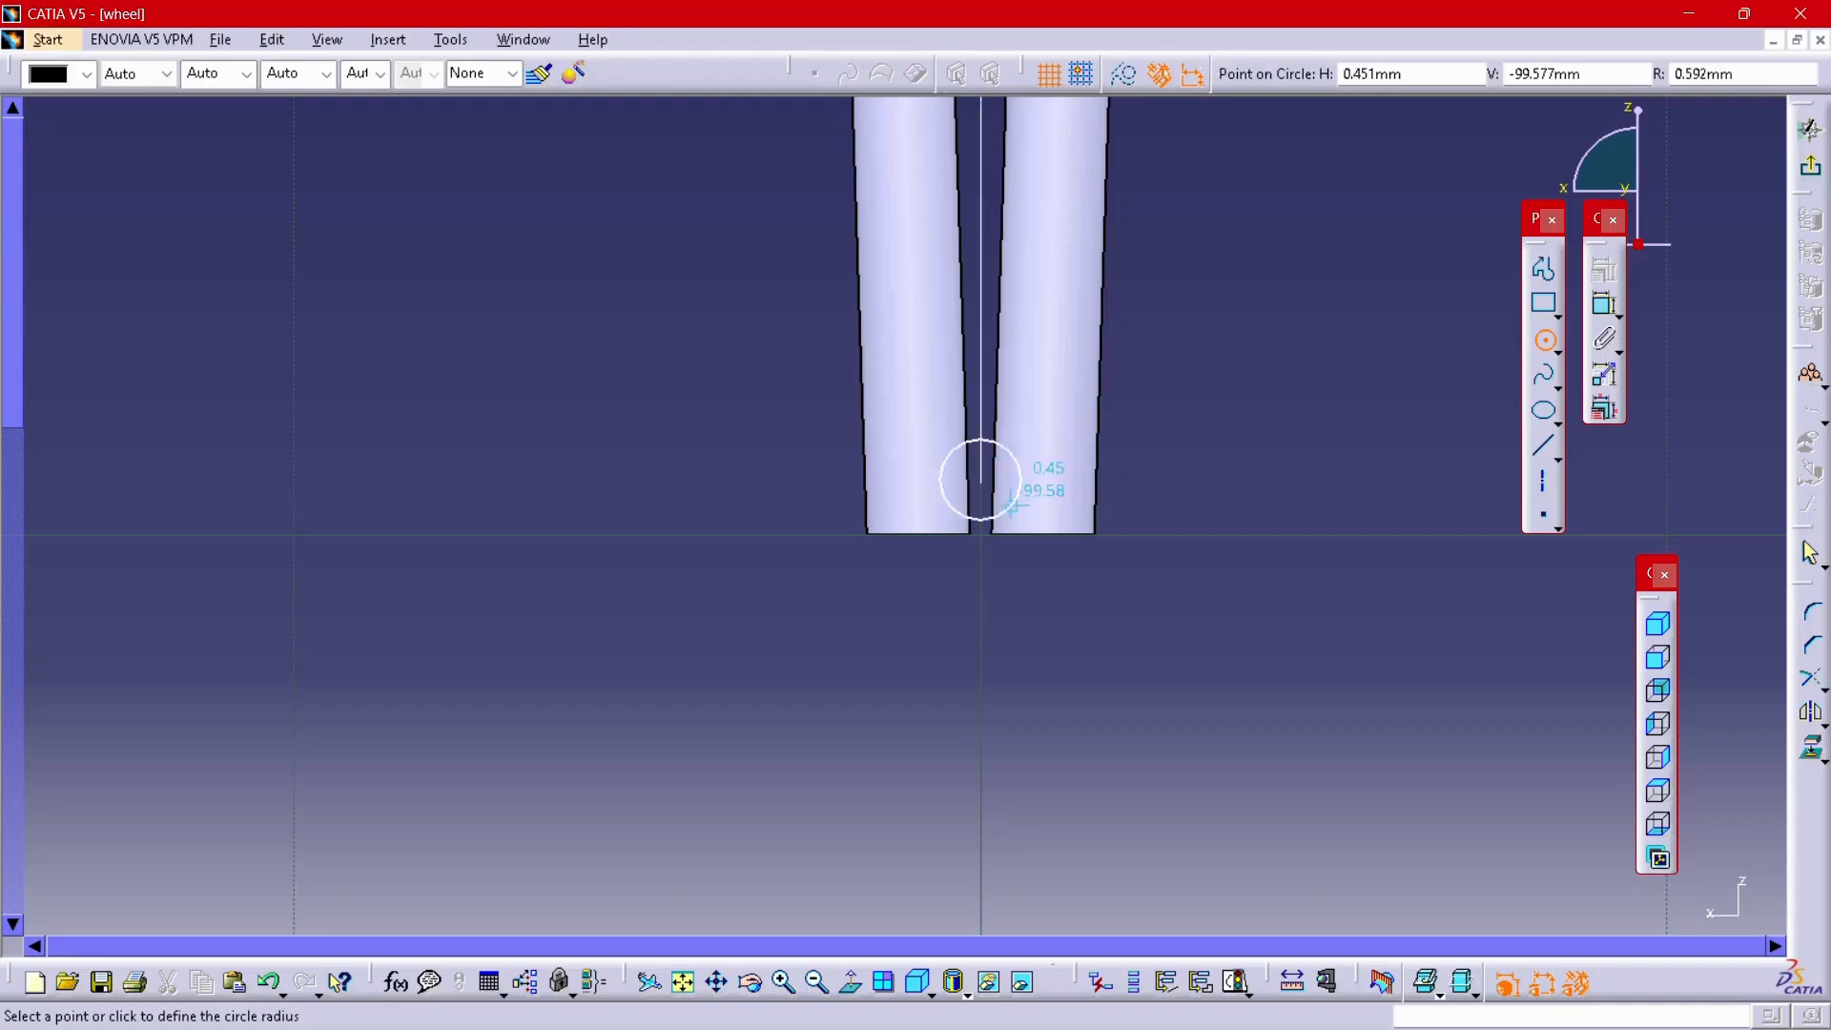
{"action": "left_click", "coordinate": [1104, 603]}
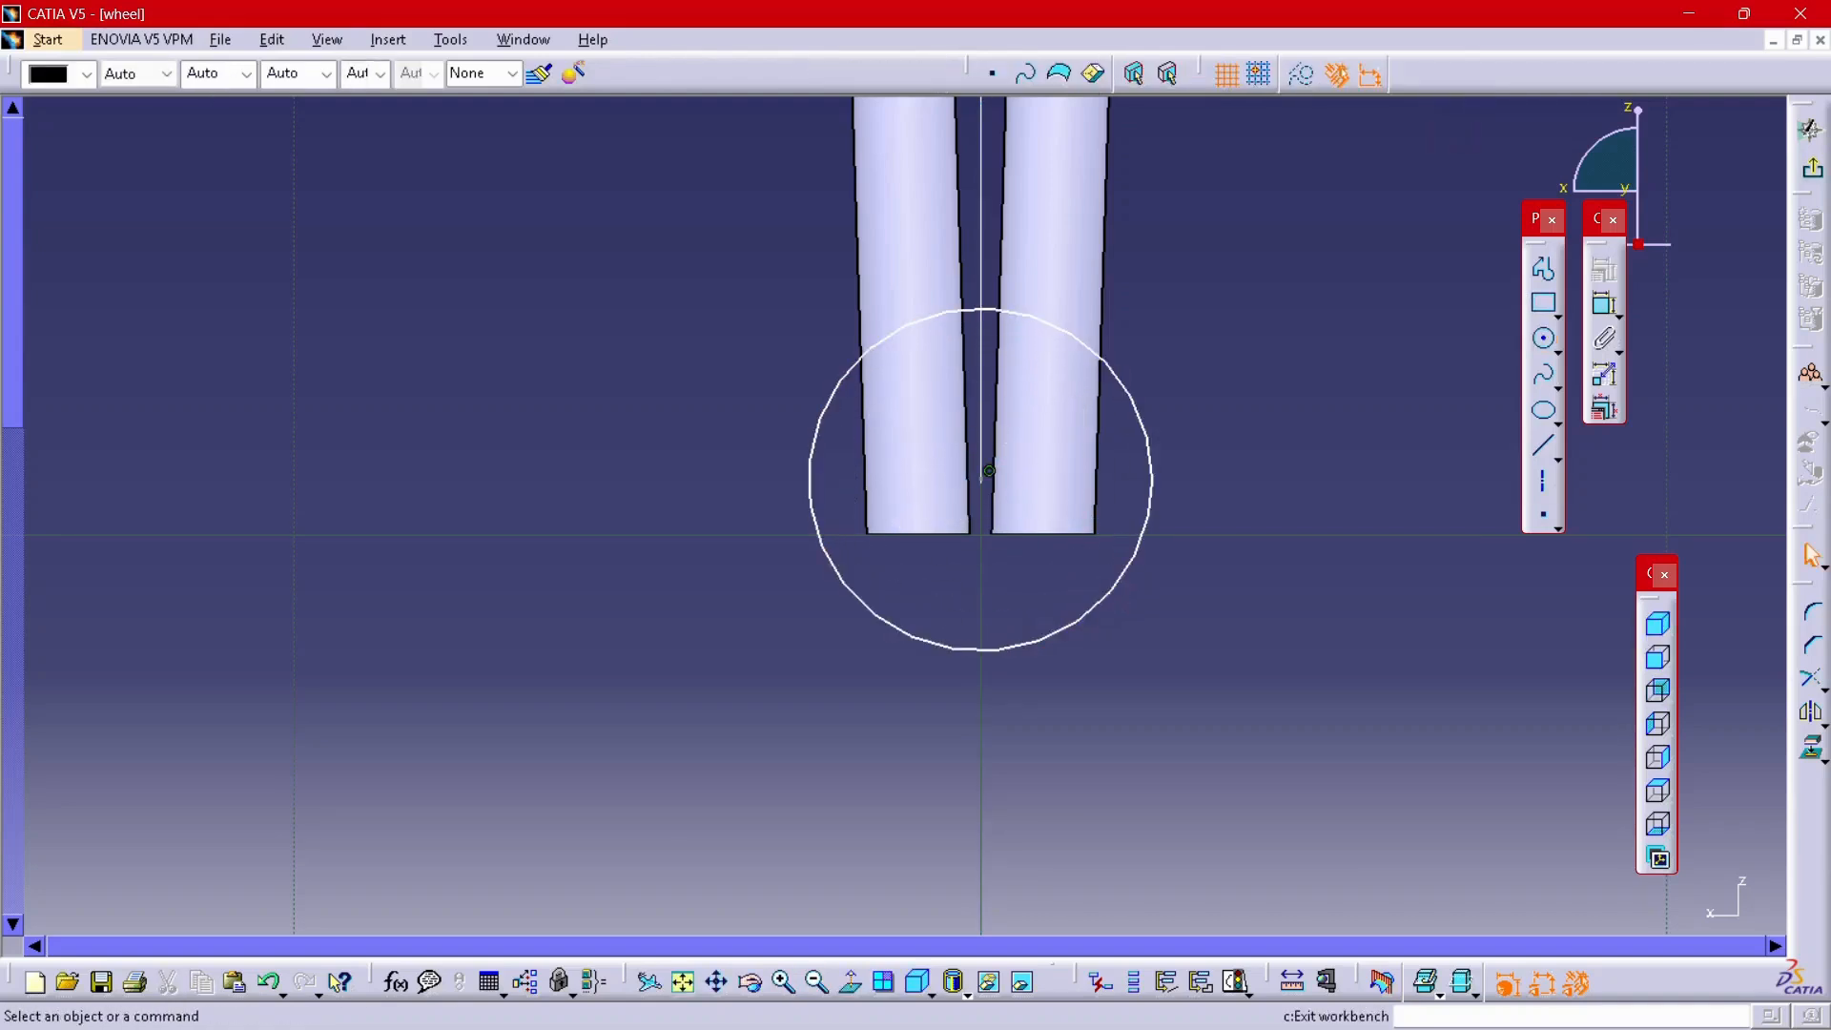
{"action": "left_click", "coordinate": [1811, 128]}
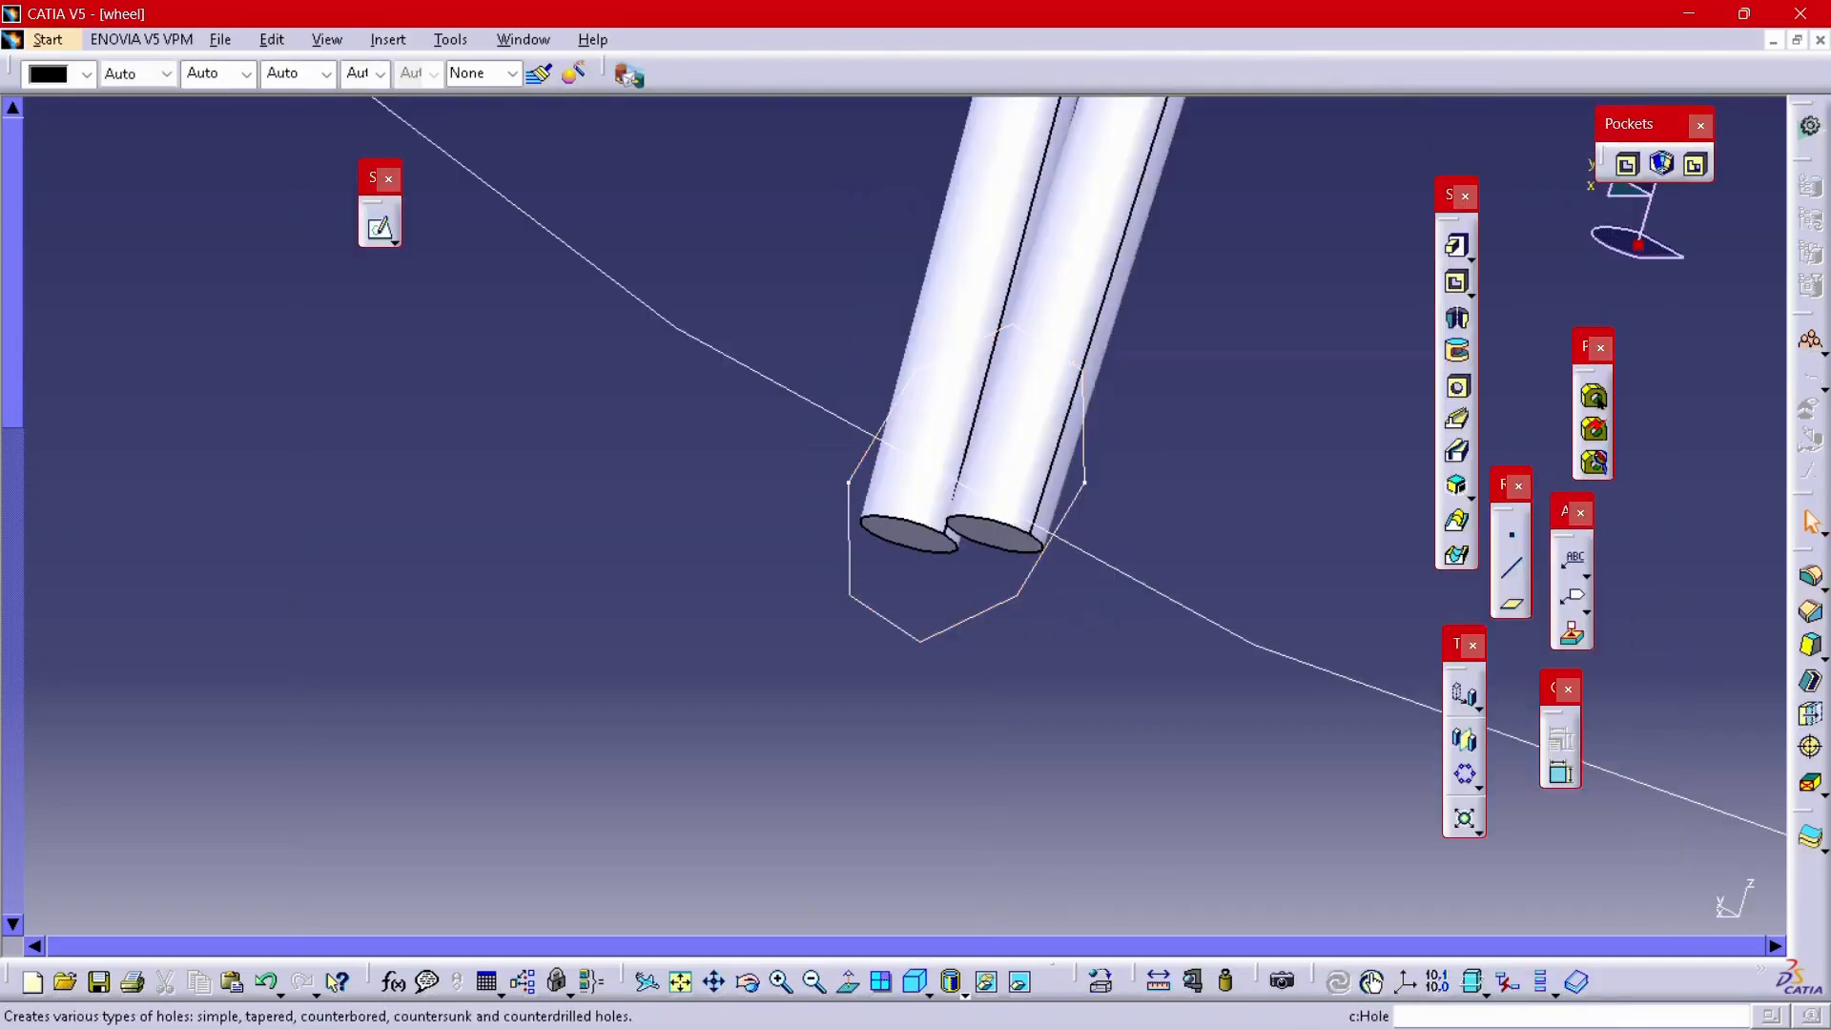
- Create the rim as a rib with Sketch.8 as the profile and the large circle, Sketch.7, as the center curve
{"action": "left_click", "coordinate": [1456, 418]}
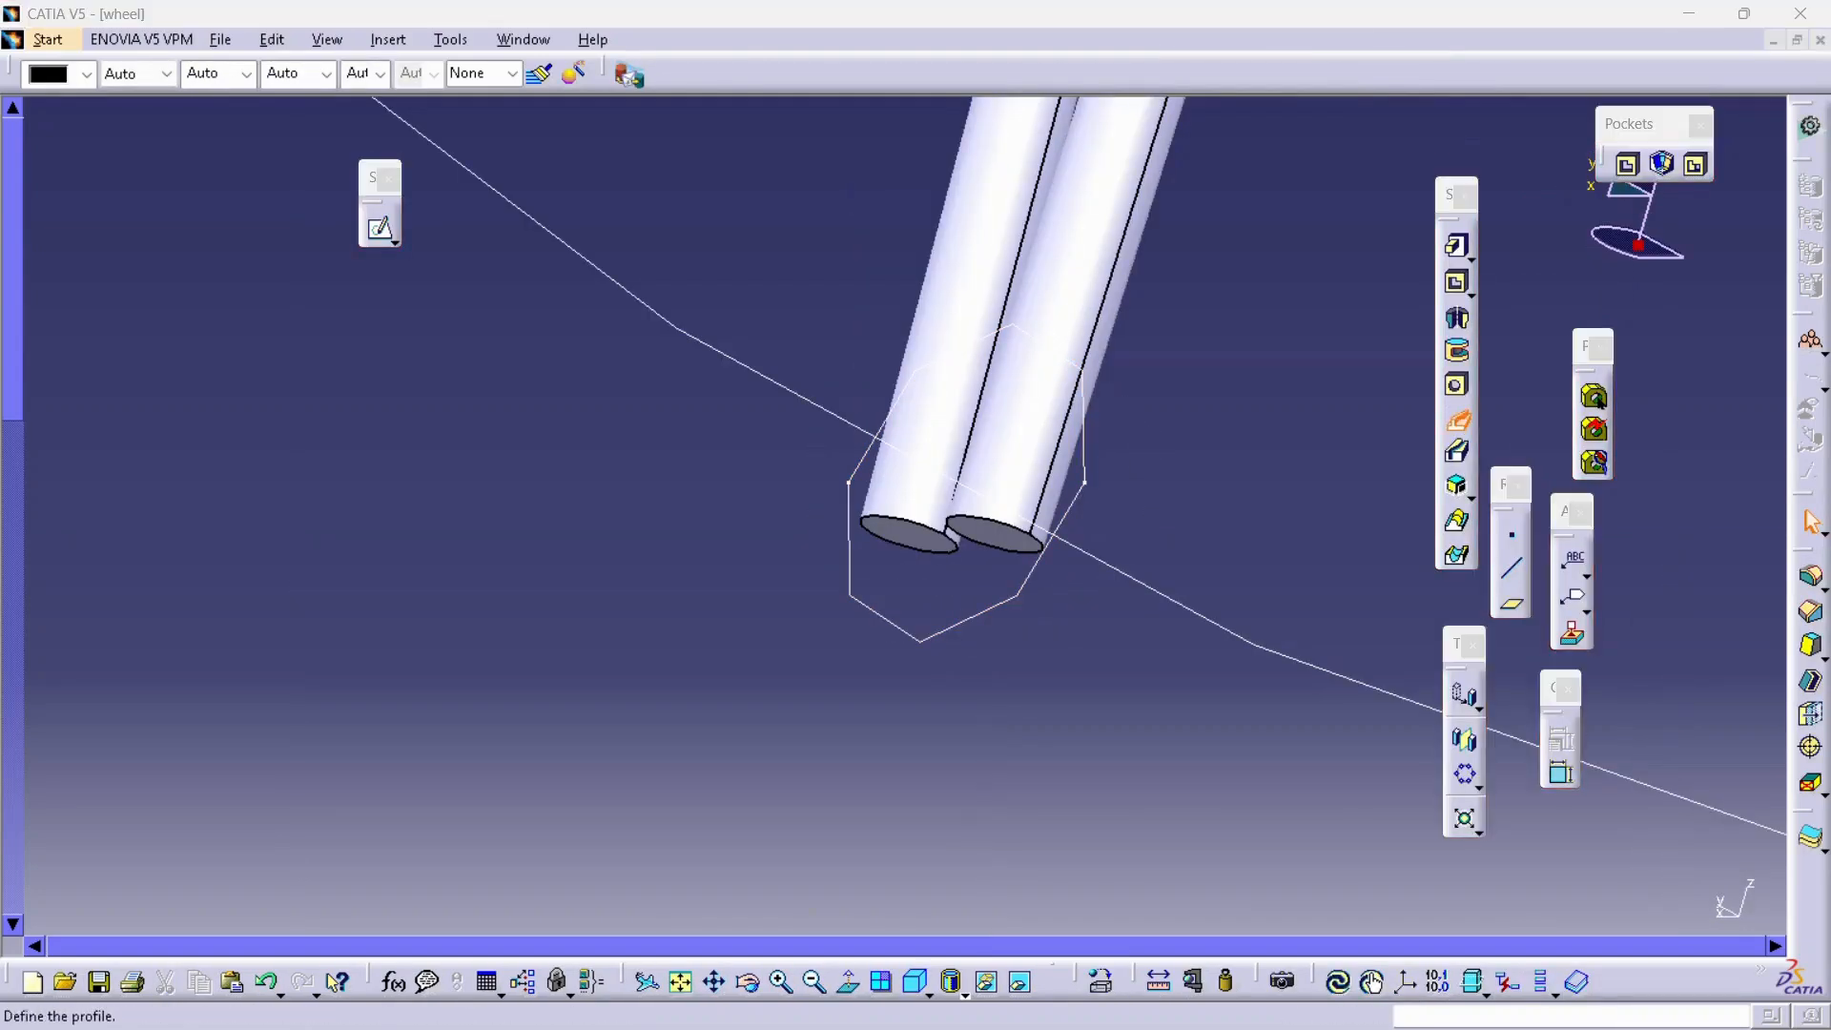
{"action": "left_click", "coordinate": [975, 474]}
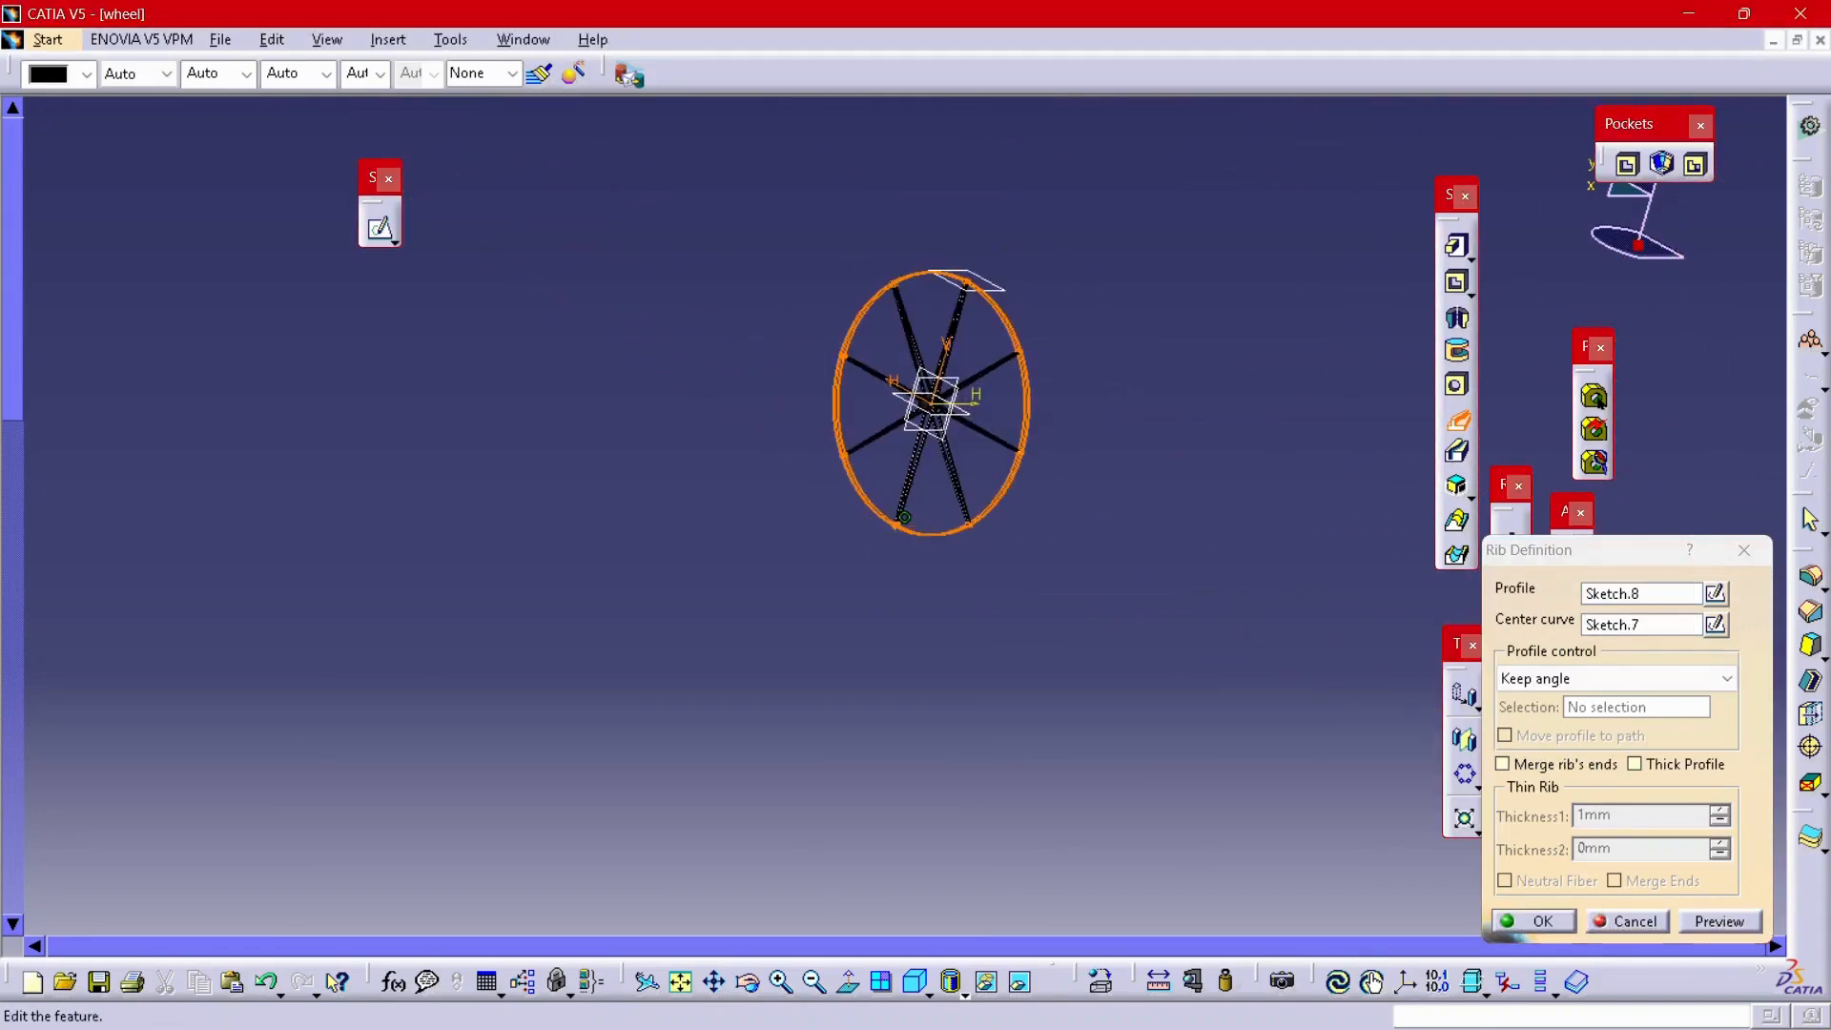
{"action": "left_click", "coordinate": [1720, 922]}
{"action": "middle_click_drag", "start_coordinate": [895, 526], "coordinate": [1068, 601]}
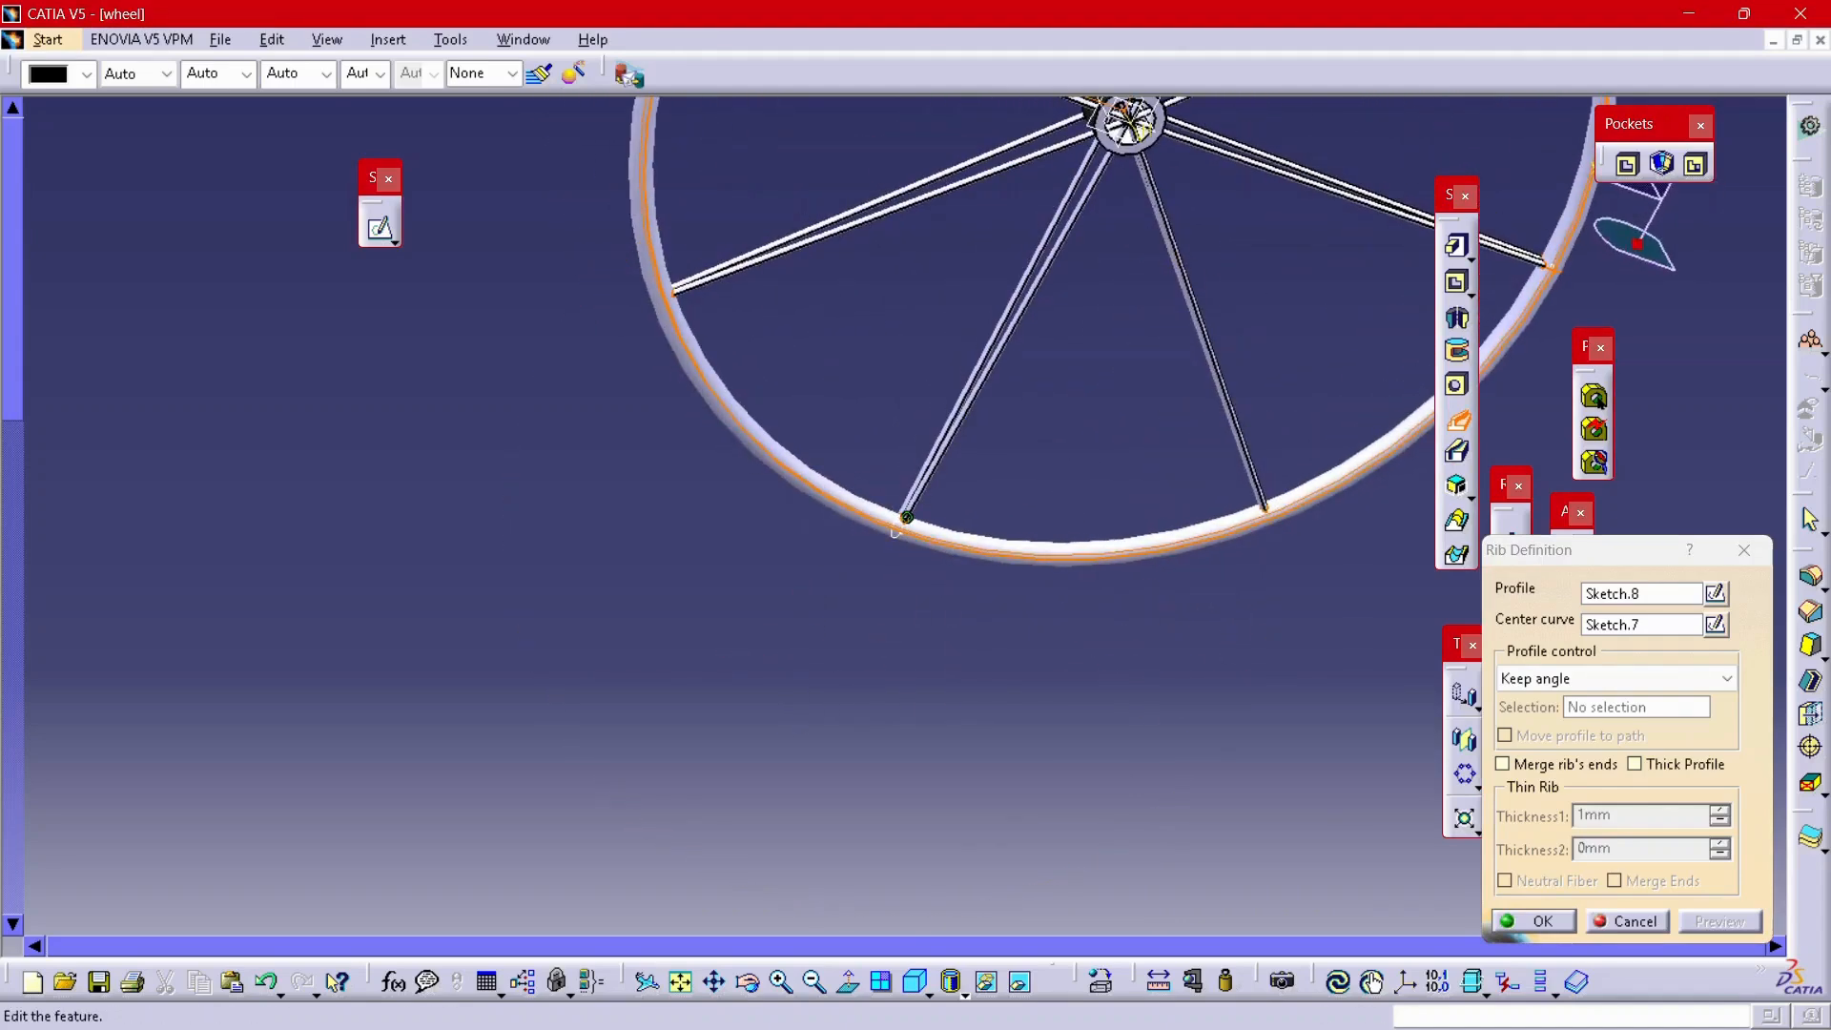
{"action": "left_click", "coordinate": [1533, 921]}
- Color the rim rib near-black
{"action": "middle_click_drag", "start_coordinate": [973, 411], "coordinate": [1354, 515]}
{"action": "middle_click_drag", "start_coordinate": [458, 754], "coordinate": [450, 641]}
{"action": "left_click", "coordinate": [87, 73]}
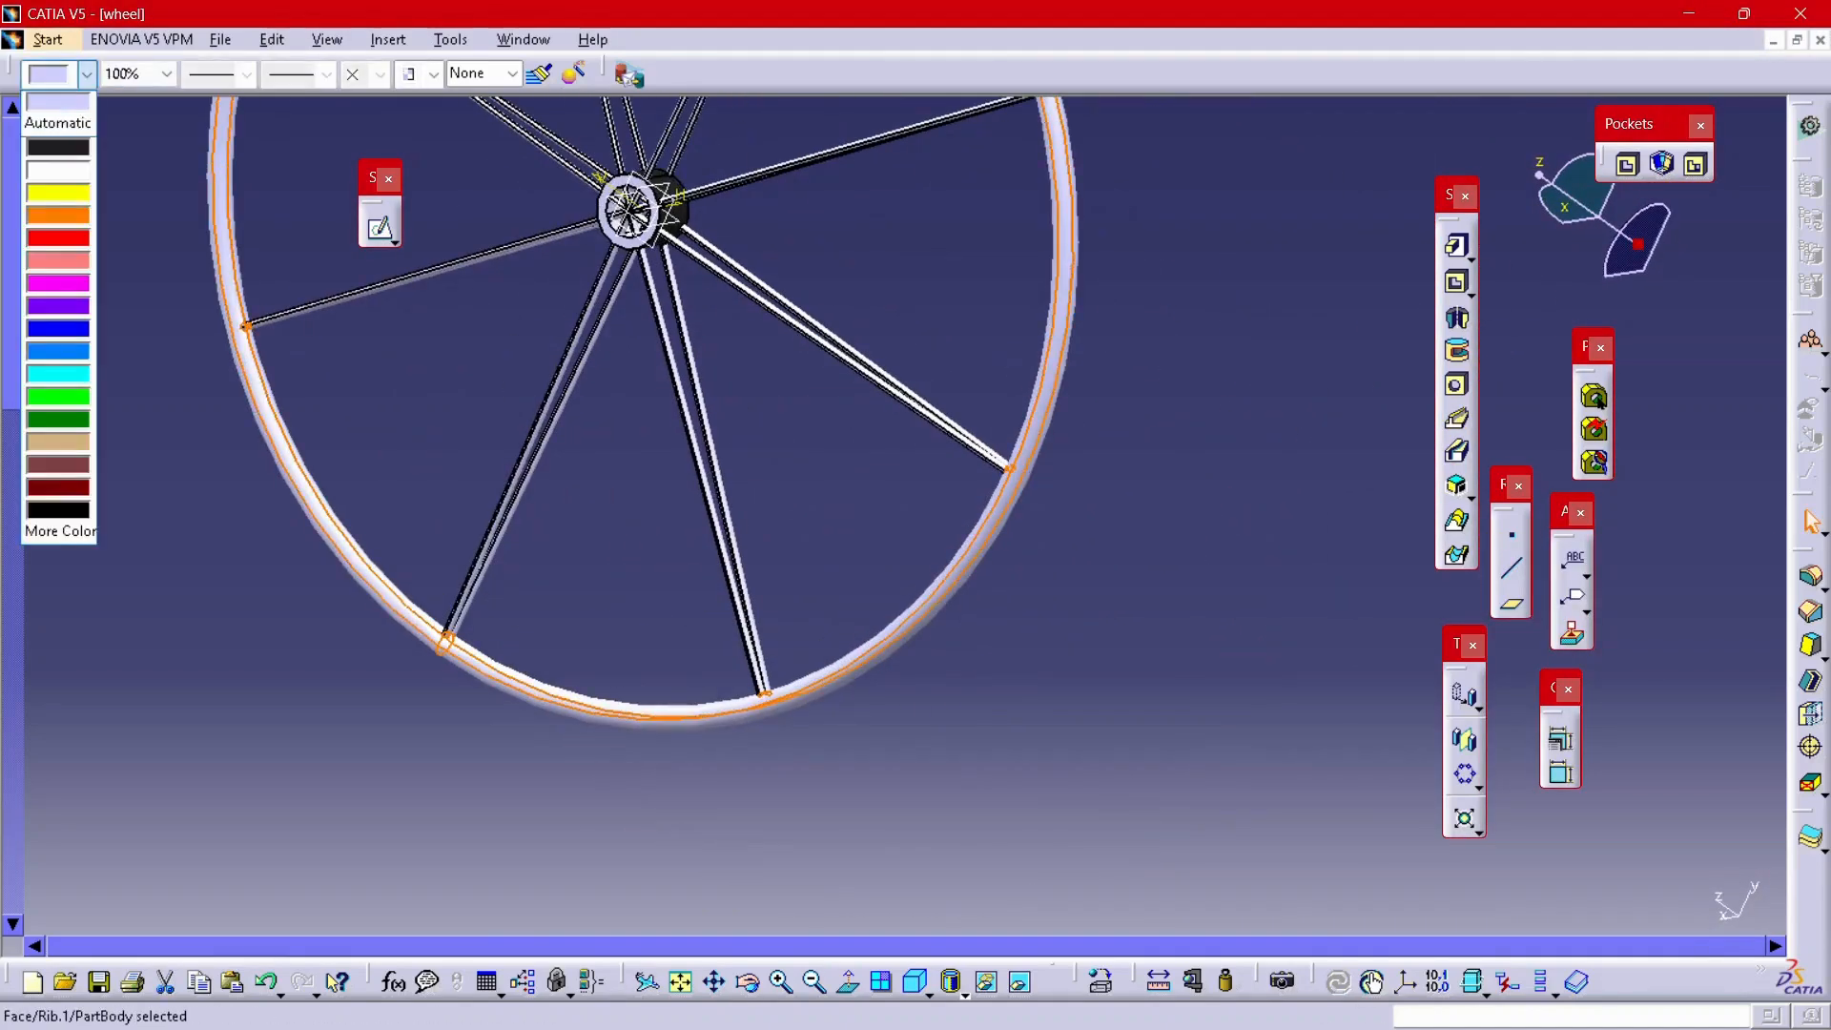
{"action": "left_click", "coordinate": [58, 147]}
{"action": "left_click", "coordinate": [840, 448]}
{"action": "middle_click_drag", "start_coordinate": [839, 448], "coordinate": [1125, 463]}
{"action": "scroll", "coordinate": [1125, 462], "scroll_direction": "down", "scroll_amount": 10}
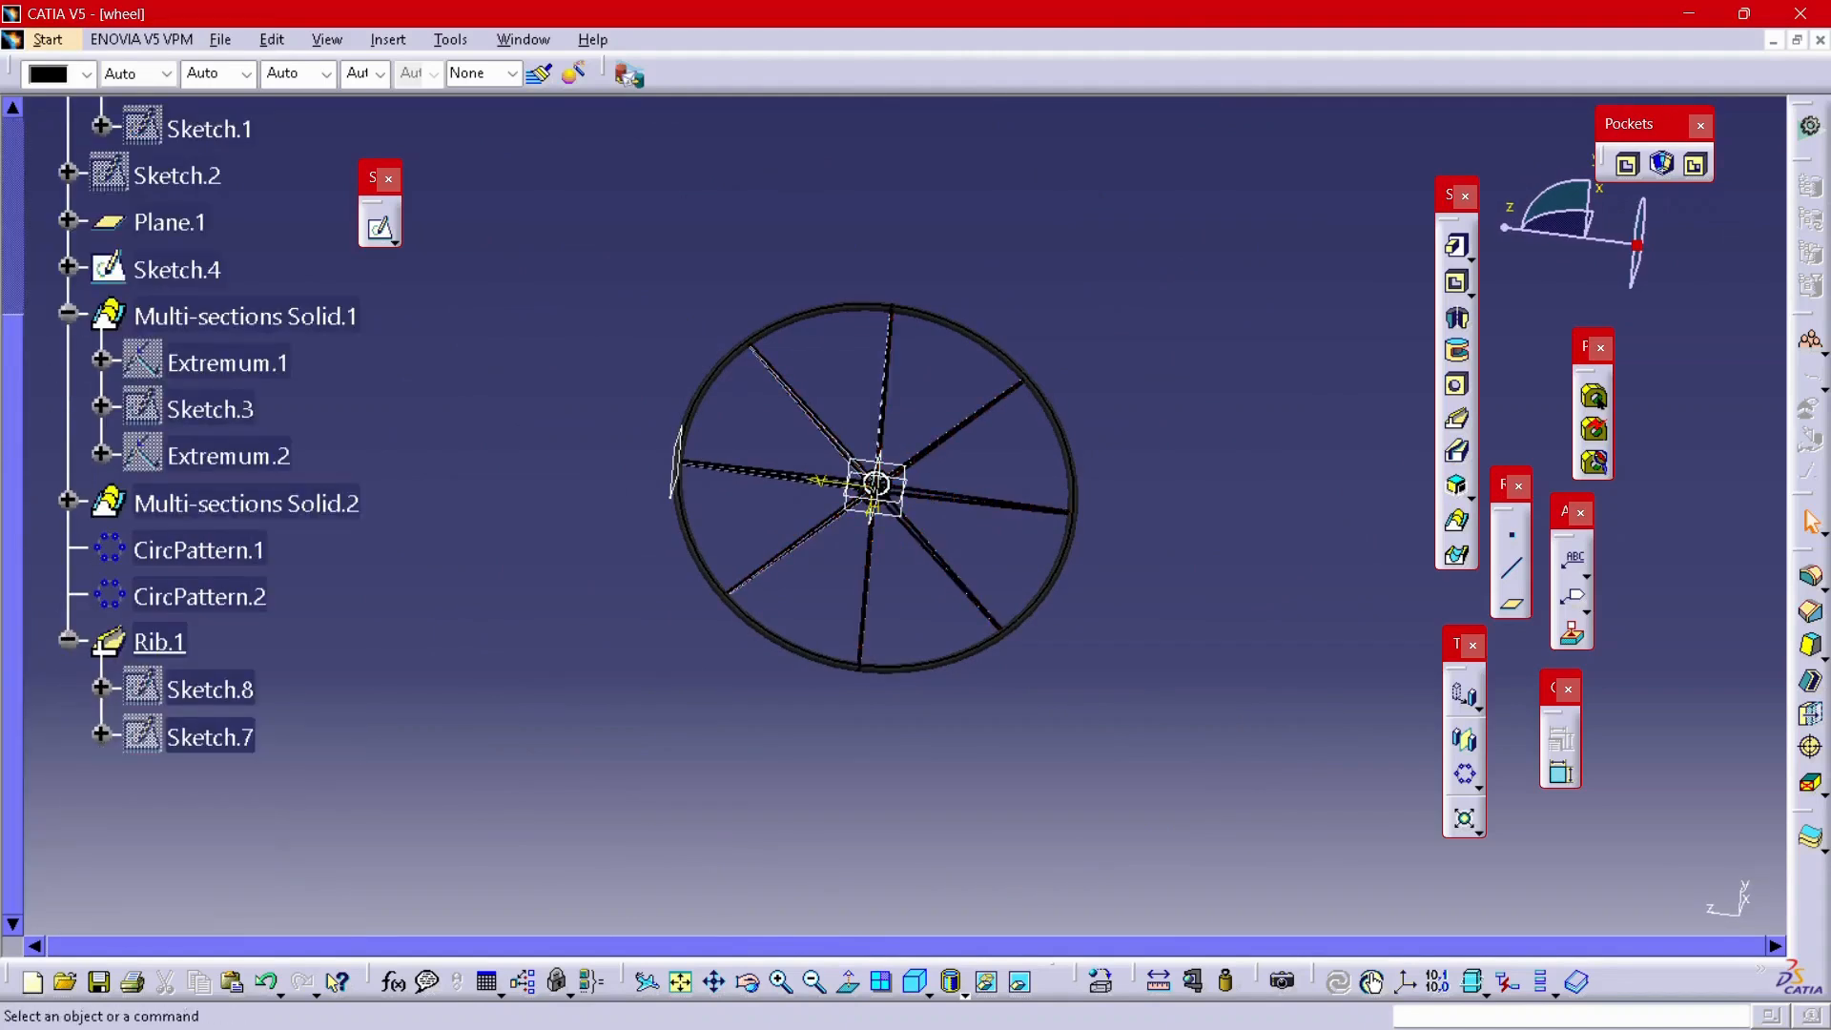
- Try to change the first circular spoke pattern to 13 instances at 30deg angular spacing
{"action": "double_click", "coordinate": [198, 550]}
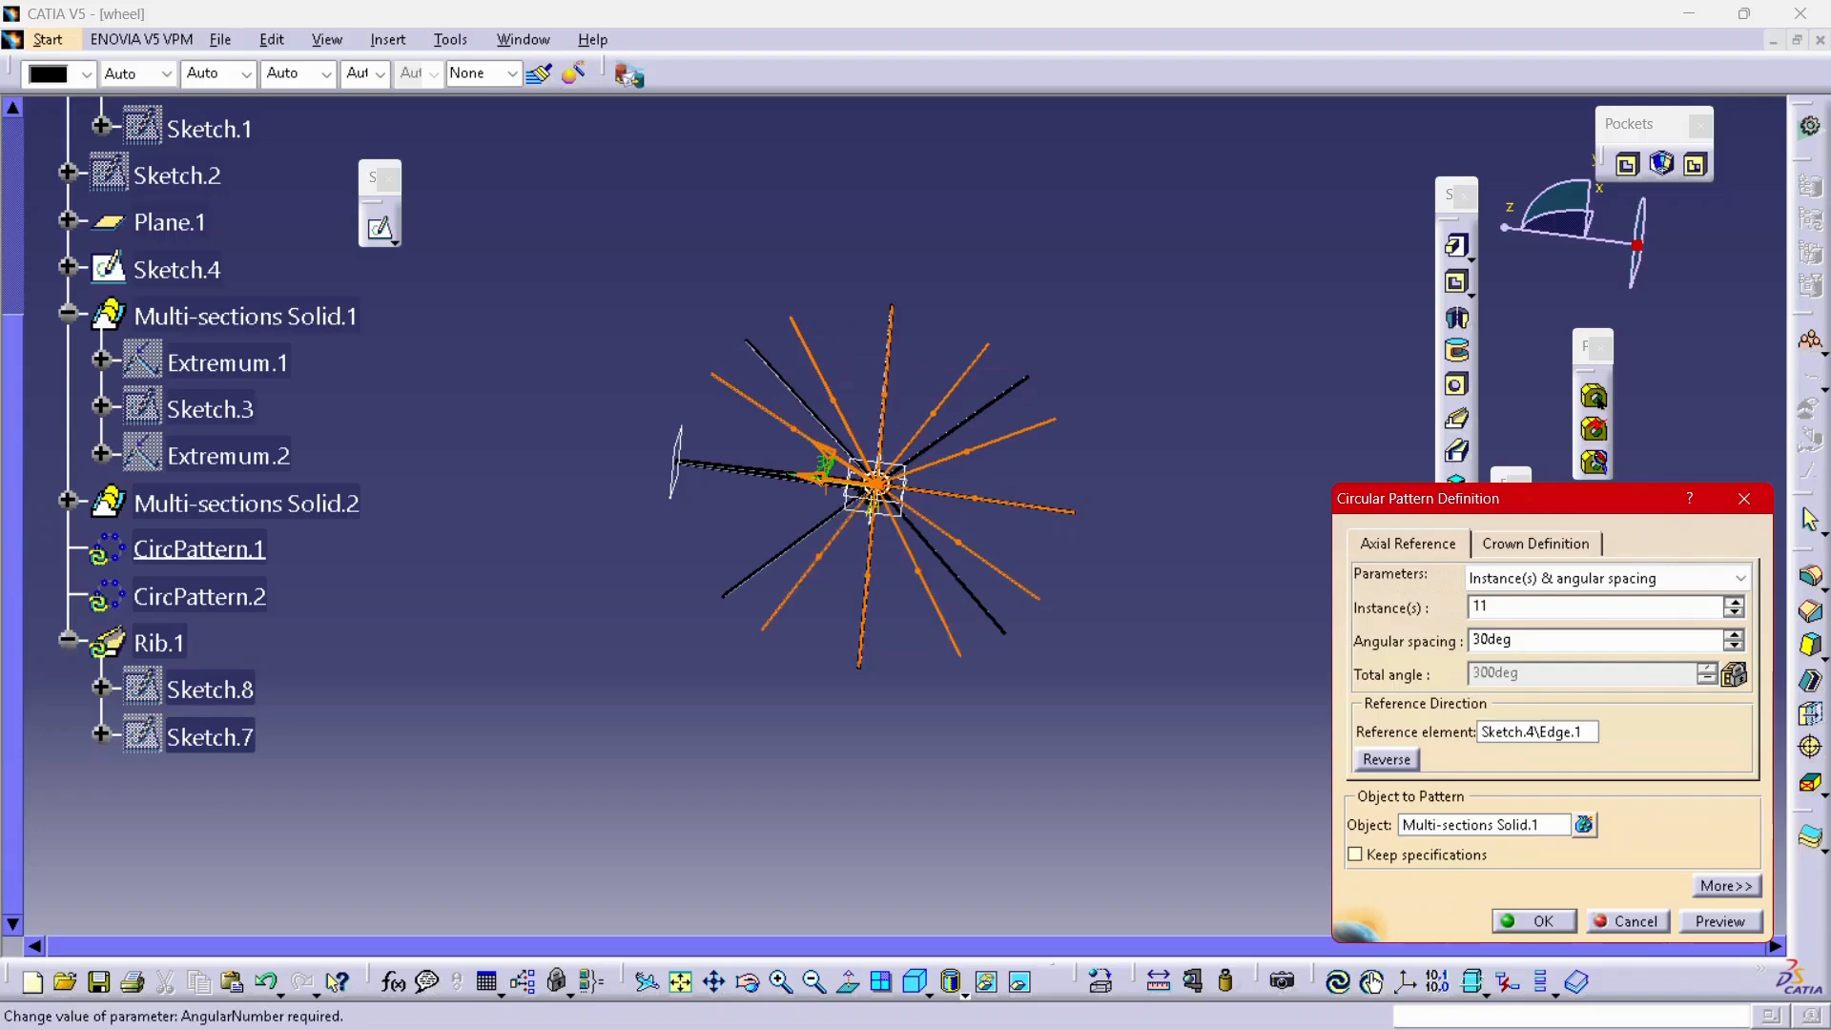
{"action": "key", "text": "Return"}
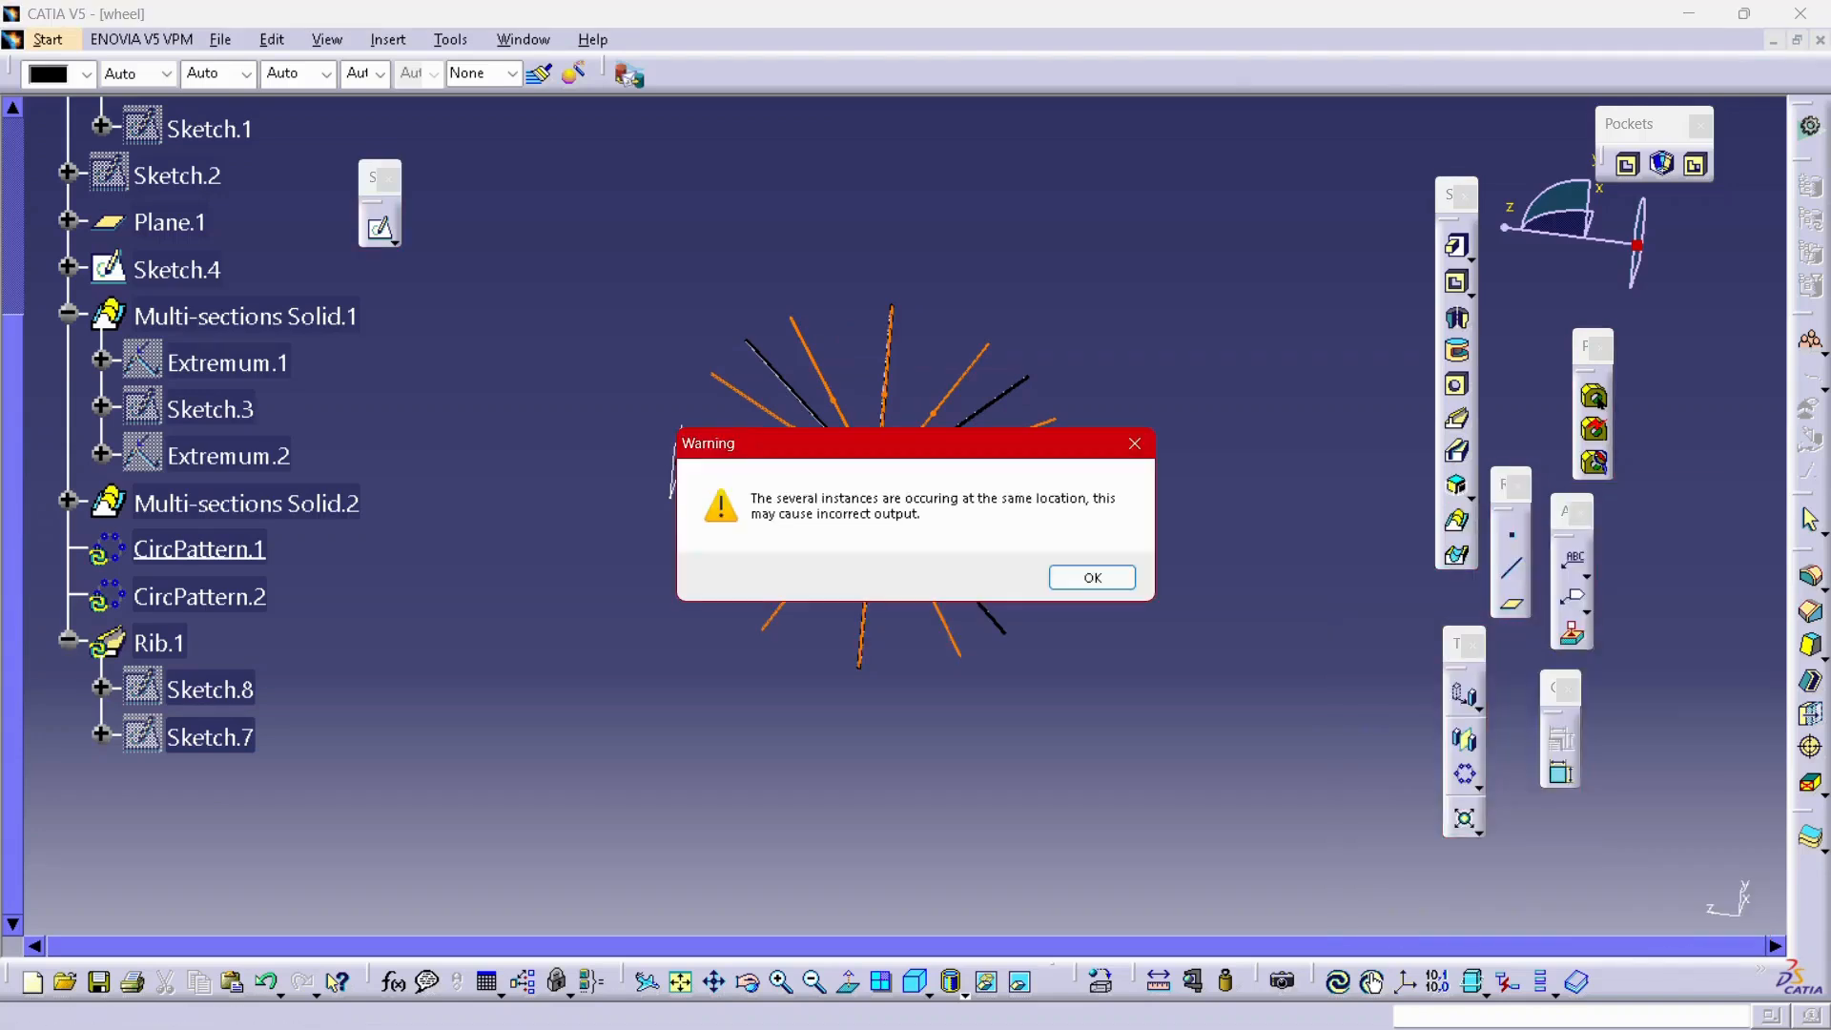
{"action": "key", "text": "Return"}
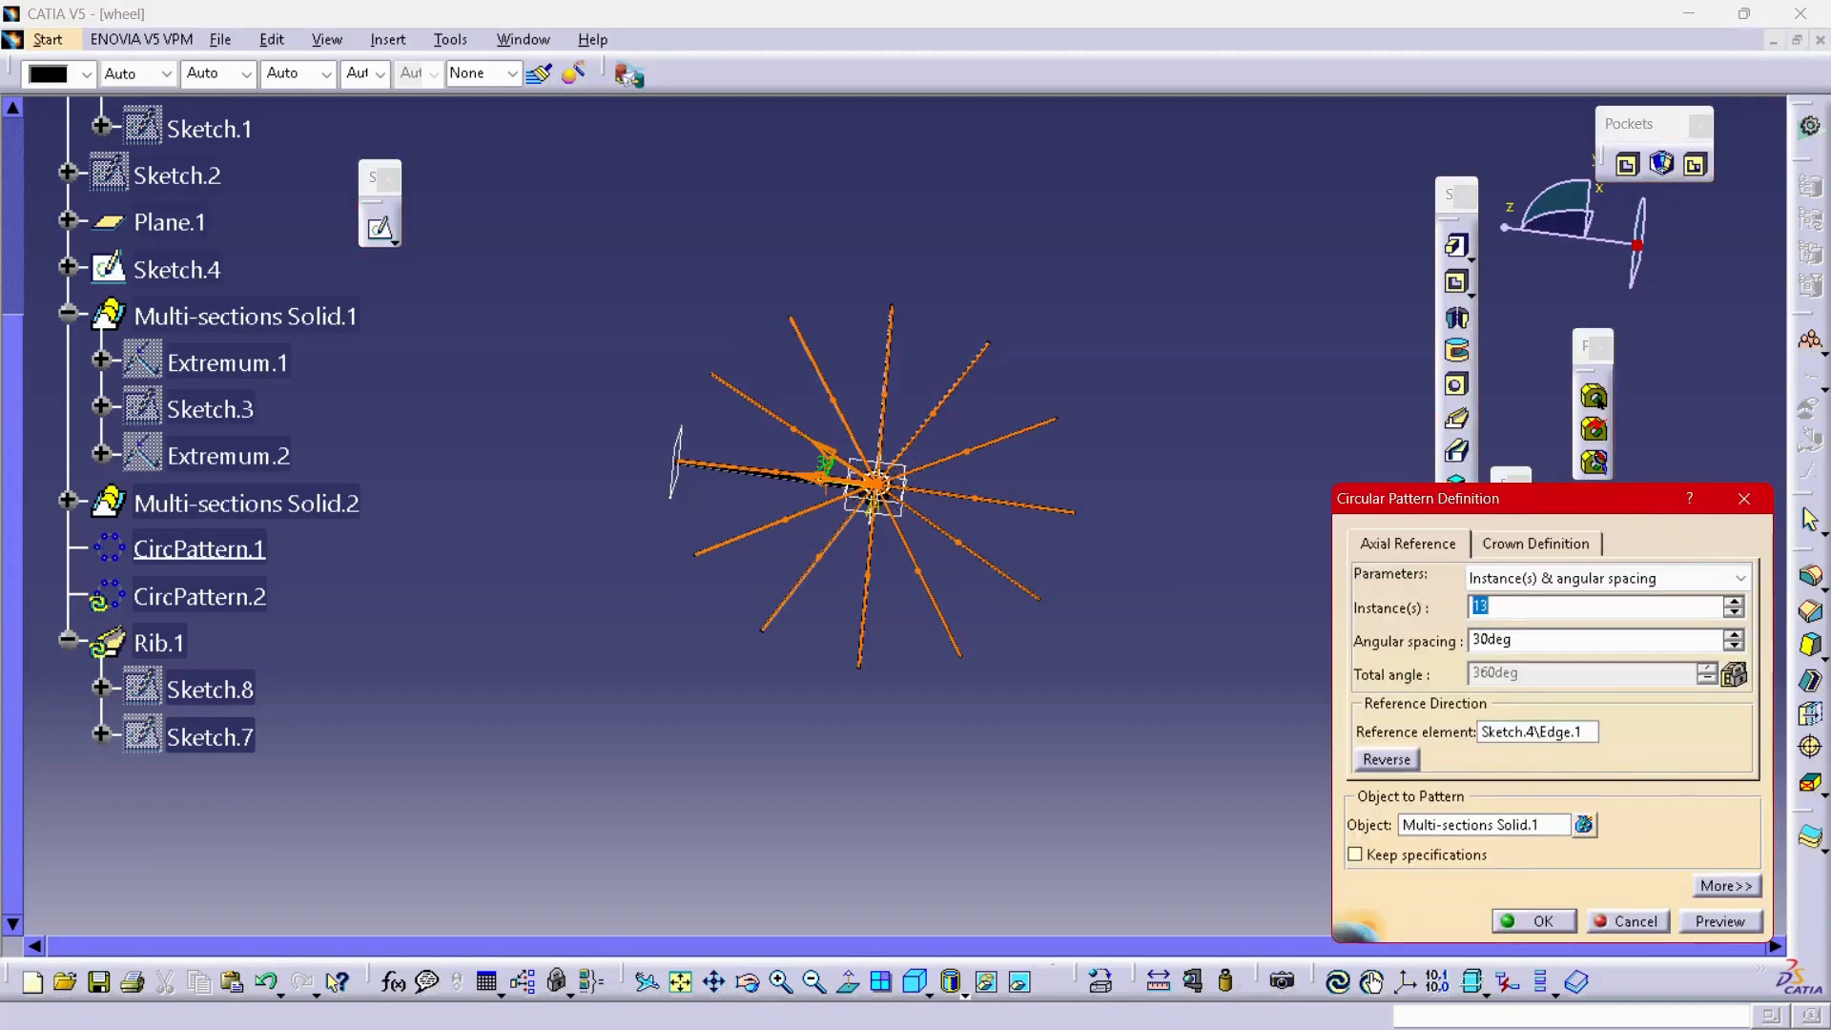
{"action": "scroll", "coordinate": [906, 515], "scroll_direction": "down", "scroll_amount": 1}
{"action": "middle_click_drag", "start_coordinate": [725, 477], "coordinate": [1068, 573]}
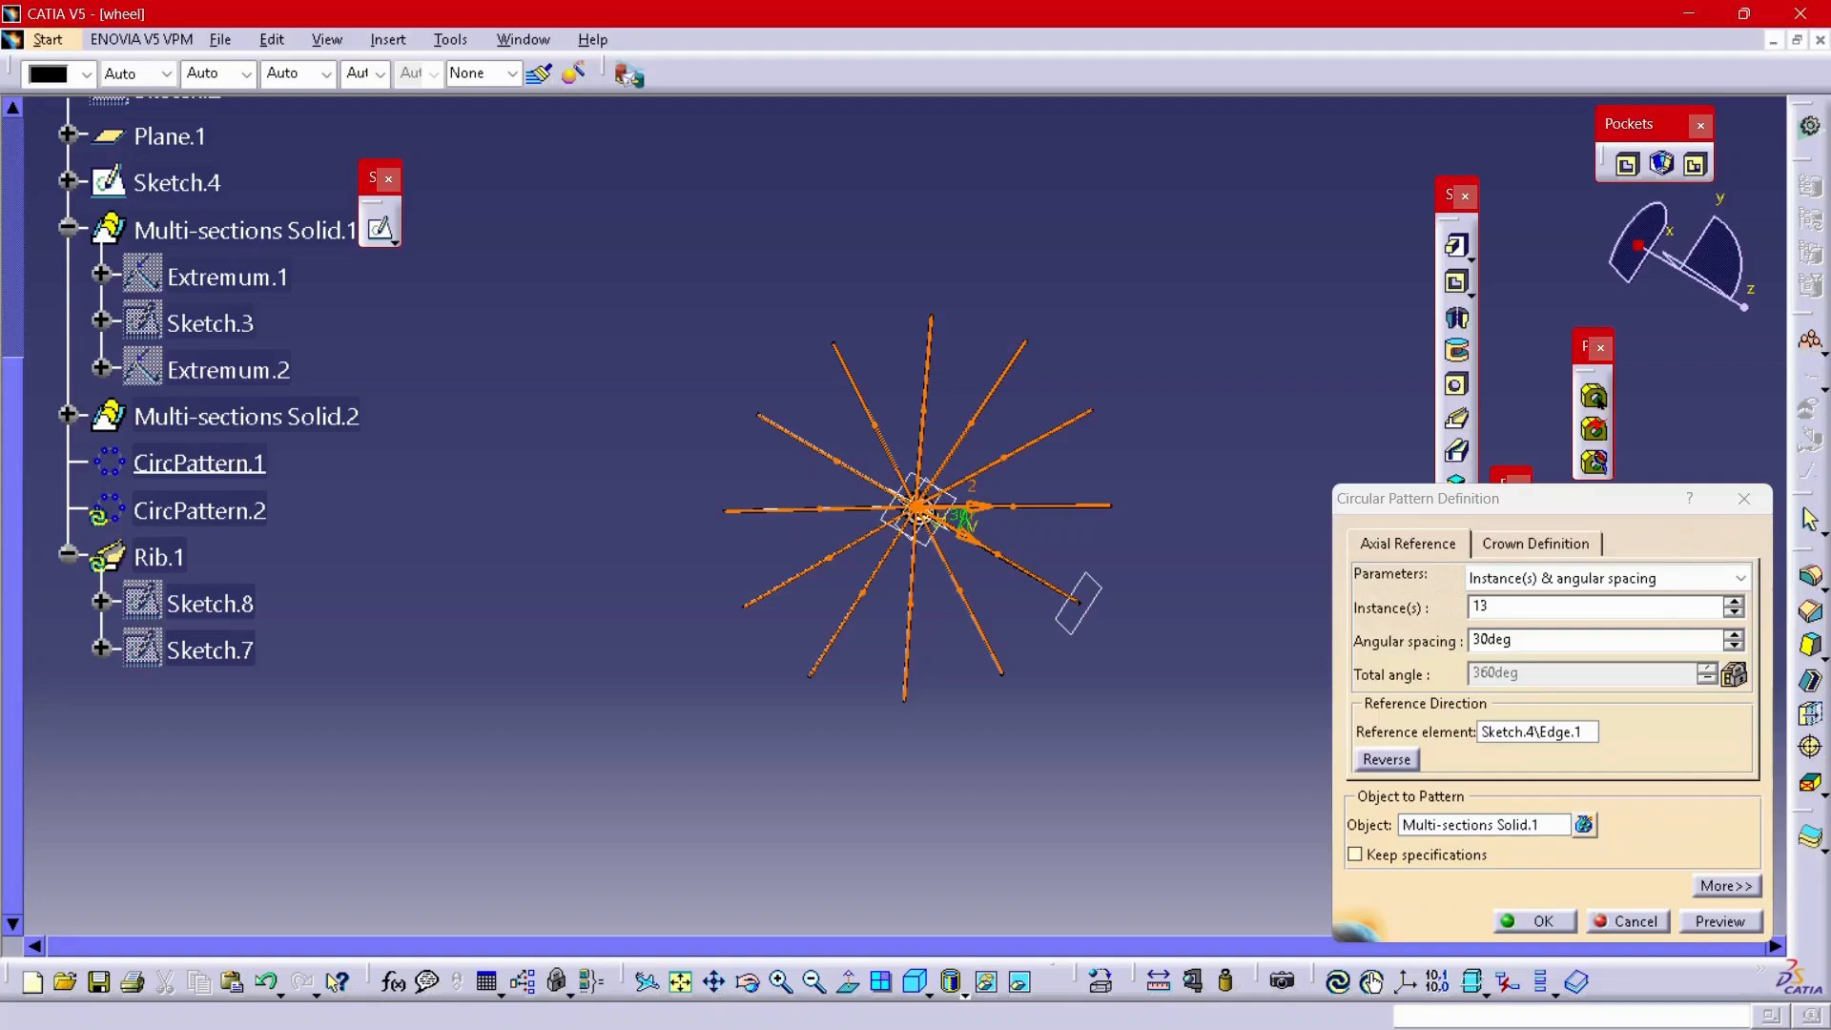
{"action": "key", "text": "Return"}
{"action": "key", "text": "Return"}
{"action": "key", "text": "Escape"}
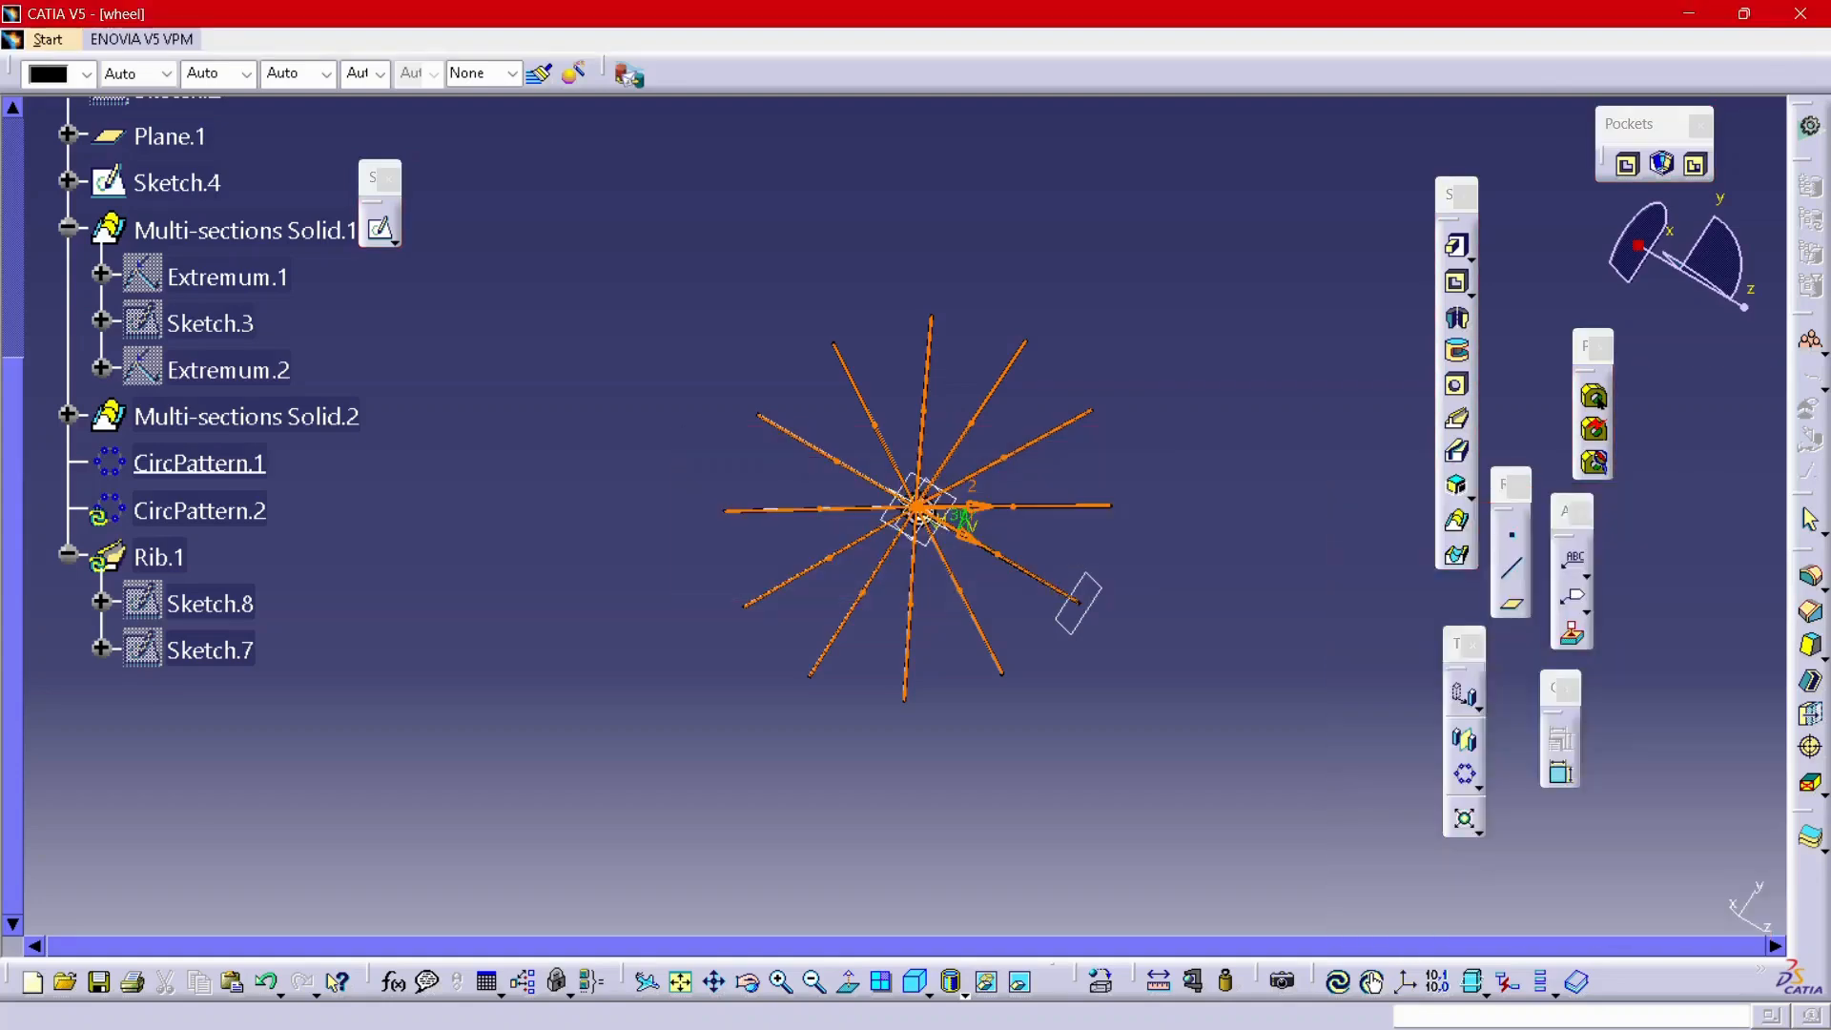
- Show the model in full screen and examine the hub, spokes and rim of the wheel from several angles
{"action": "middle_click_drag", "start_coordinate": [916, 591], "coordinate": [1049, 439], "text": "ctrl"}
{"action": "scroll", "coordinate": [916, 496], "scroll_direction": "up", "scroll_amount": 1}
{"action": "middle_click_drag", "start_coordinate": [1049, 439], "coordinate": [977, 658]}
{"action": "scroll", "coordinate": [977, 541], "scroll_direction": "up", "scroll_amount": 1}
{"action": "key", "text": "alt+v"}
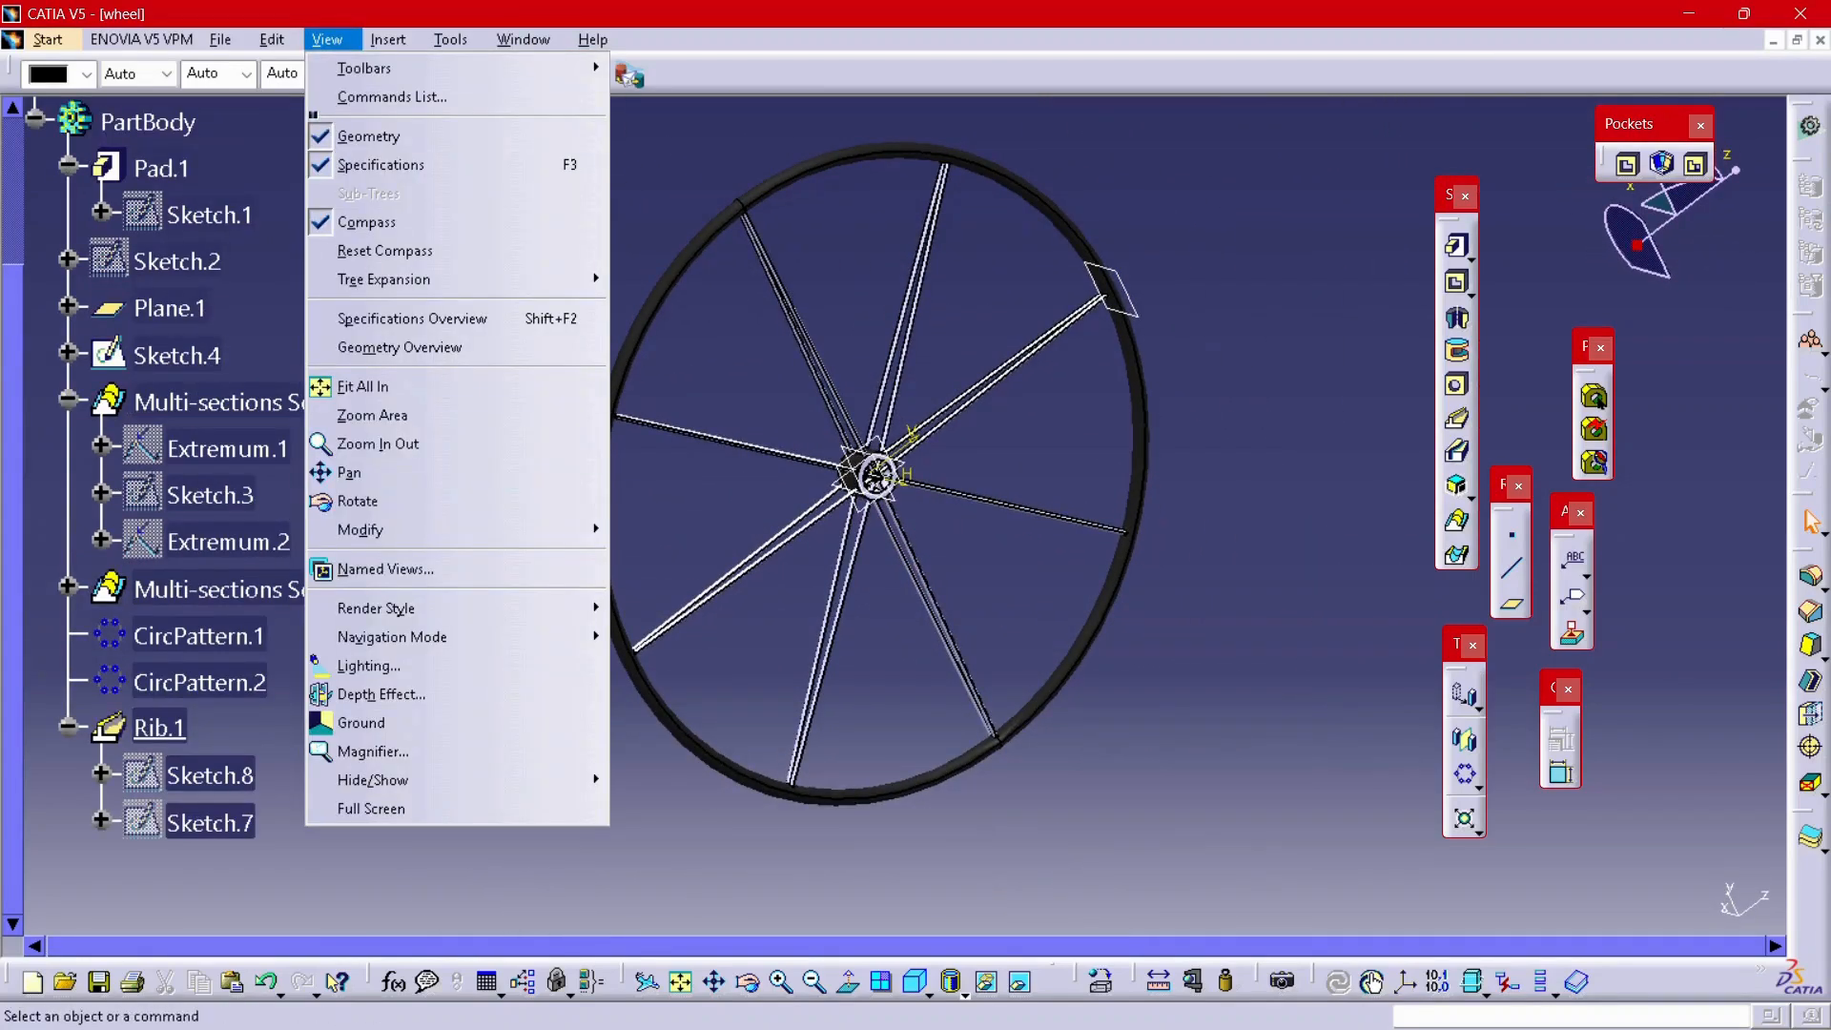
{"action": "key", "text": "Return"}
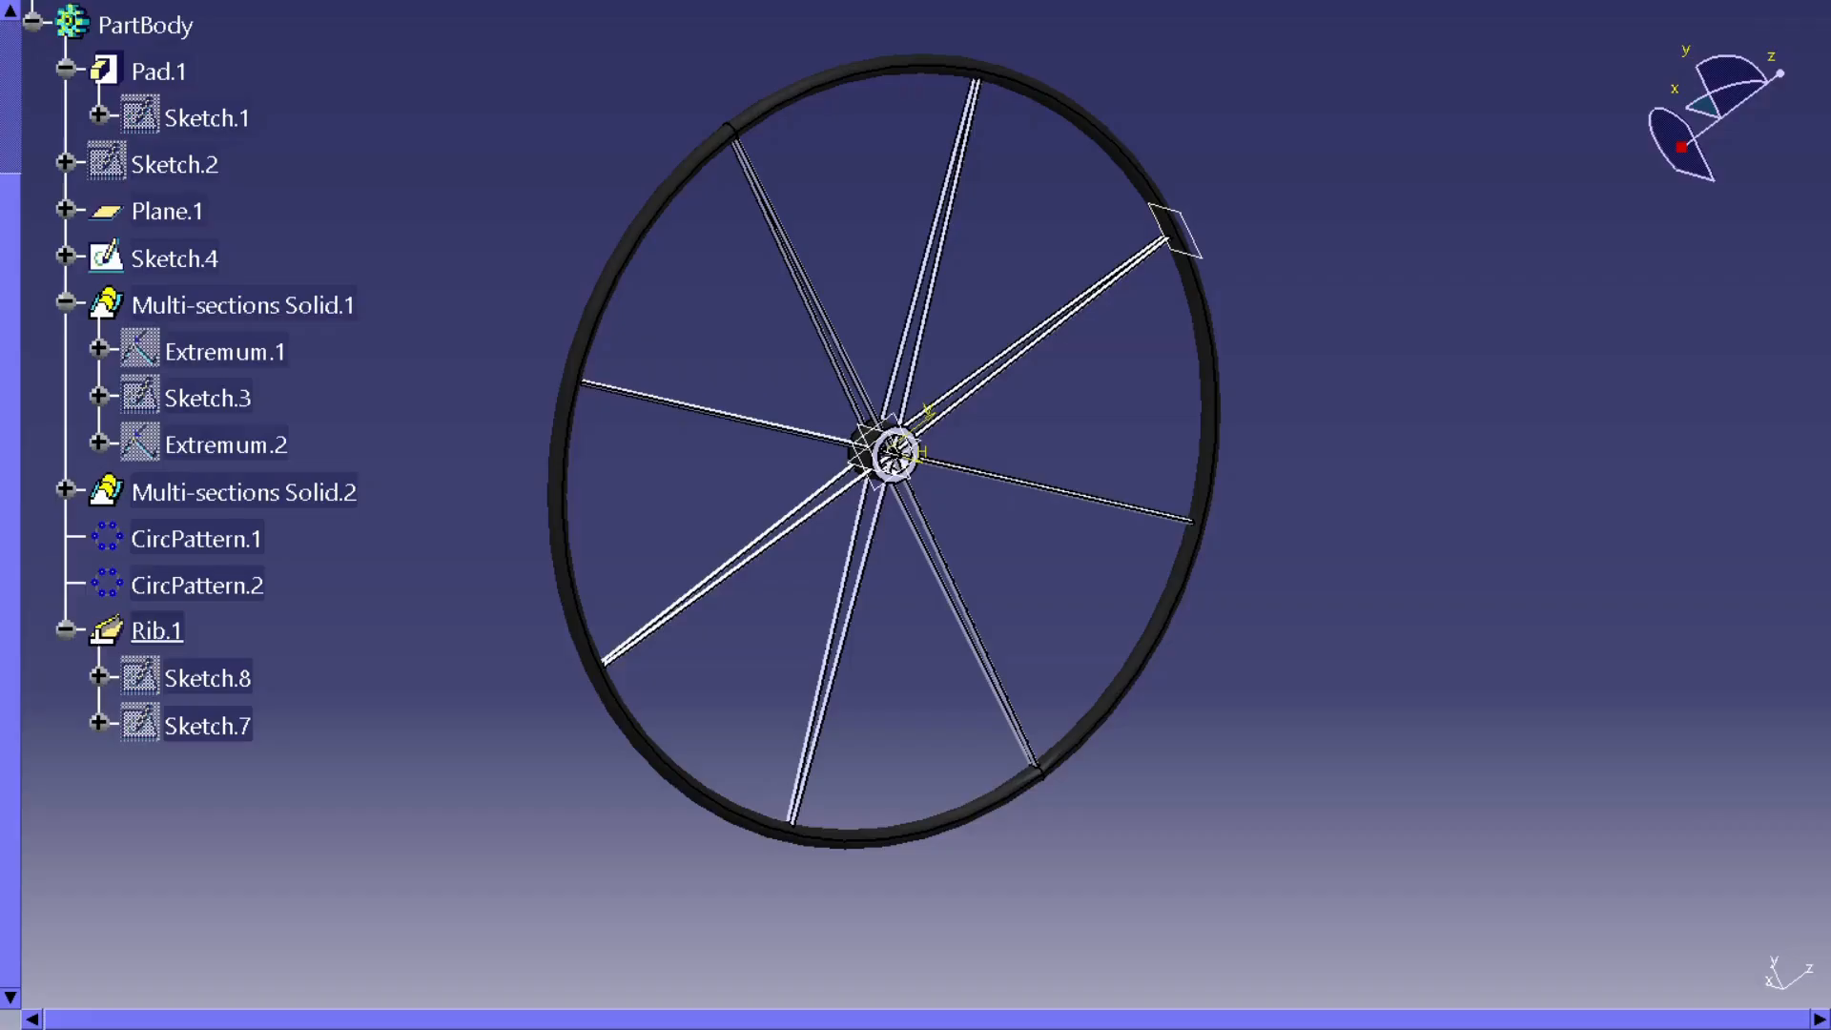
{"action": "scroll", "coordinate": [468, 673], "scroll_direction": "down", "scroll_amount": 10, "text": "ctrl"}
{"action": "middle_click_drag", "start_coordinate": [467, 673], "coordinate": [887, 333]}
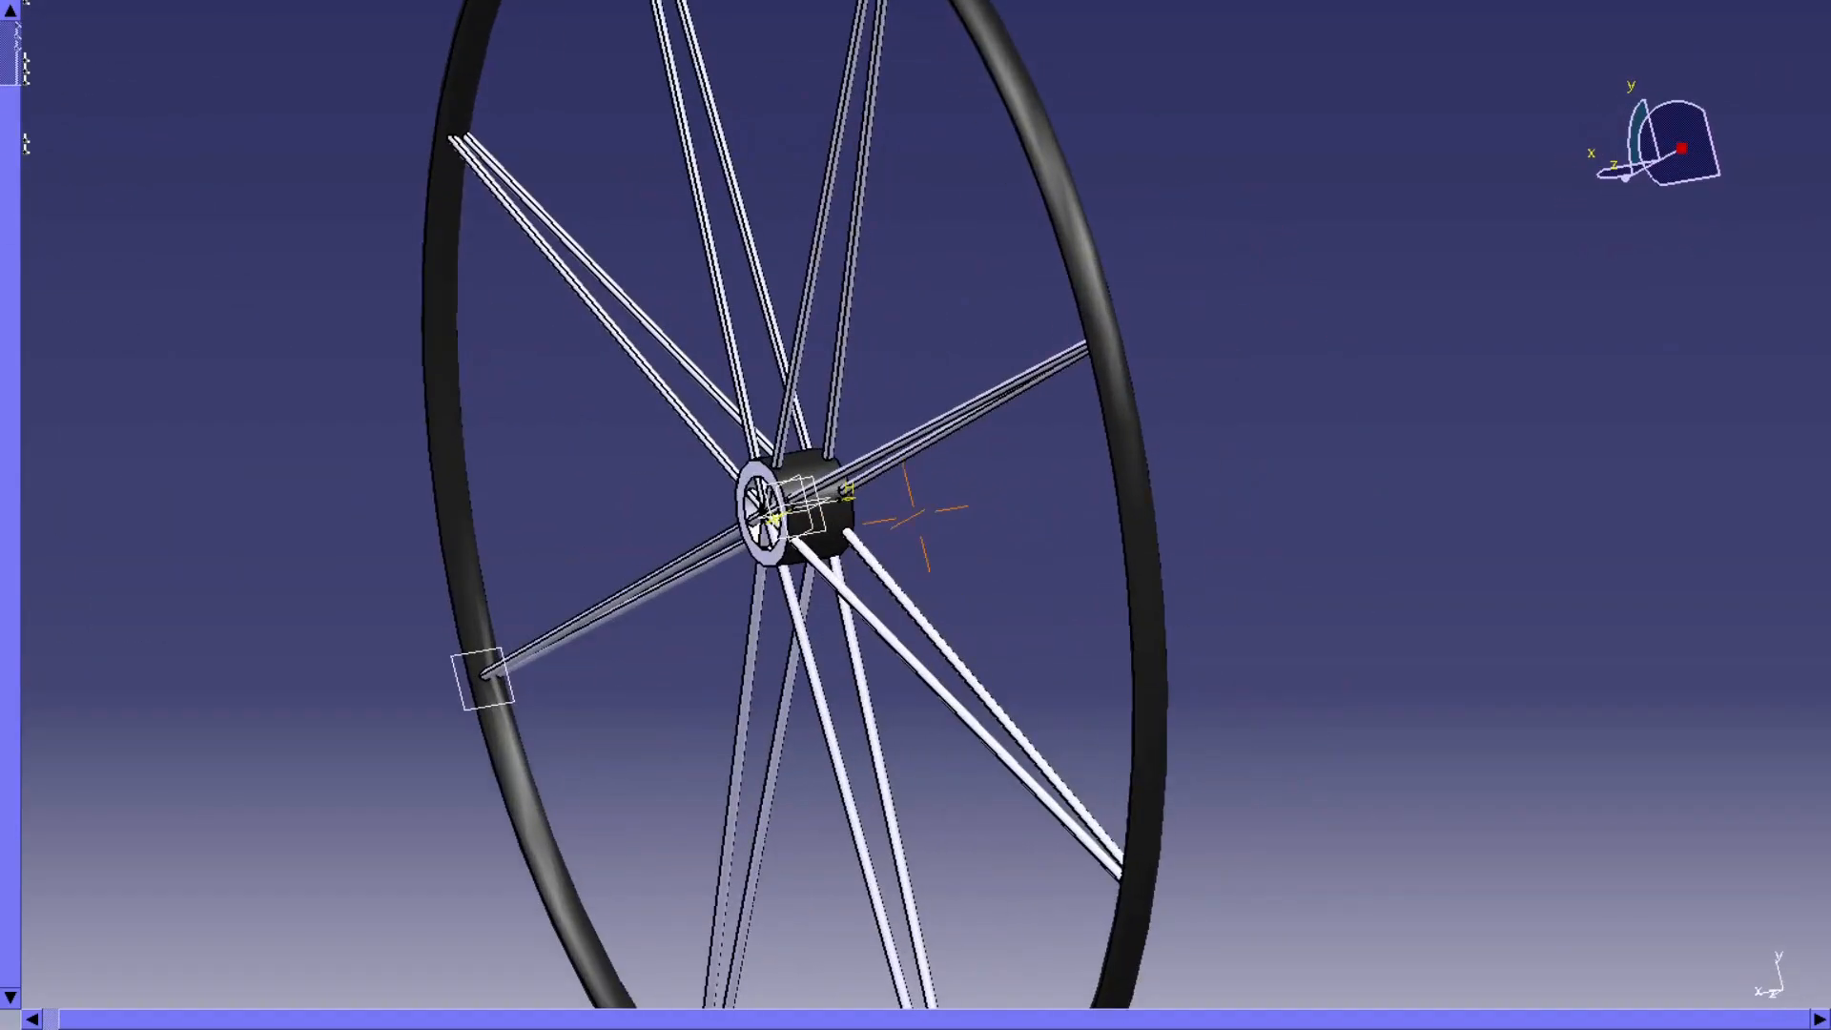
{"action": "middle_click_drag", "start_coordinate": [1135, 429], "coordinate": [1012, 954]}
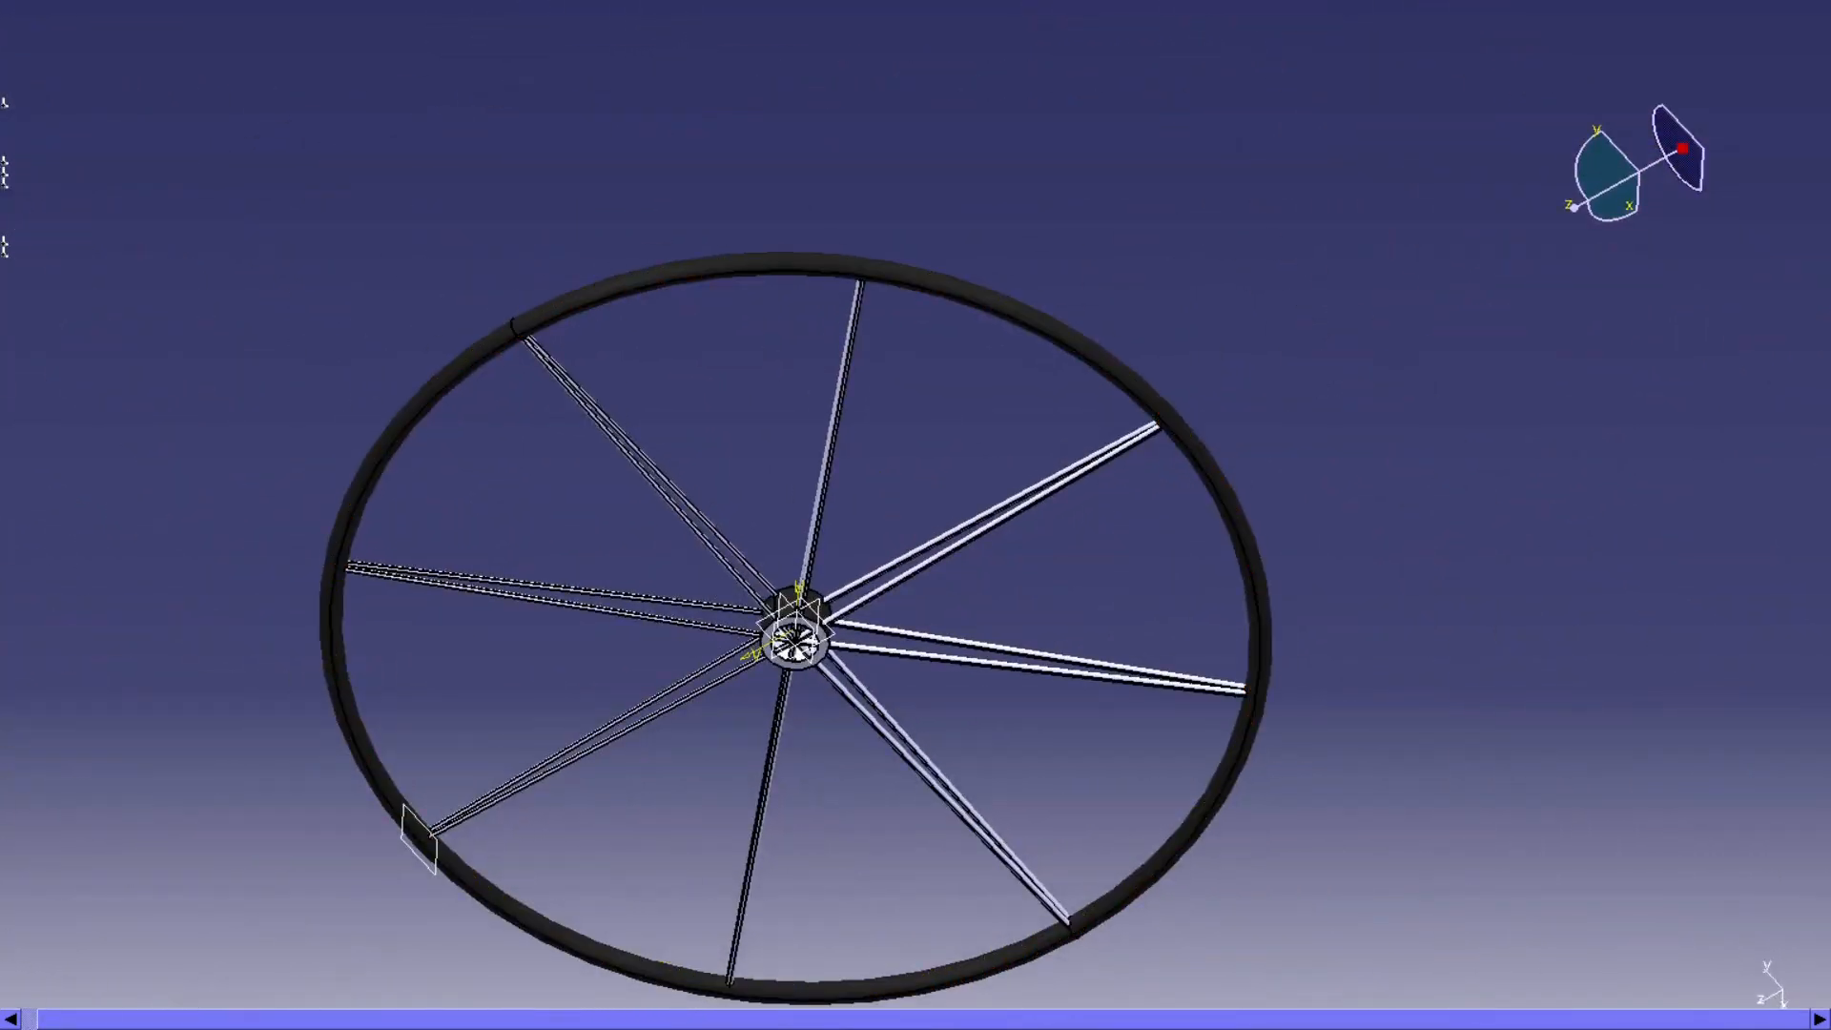